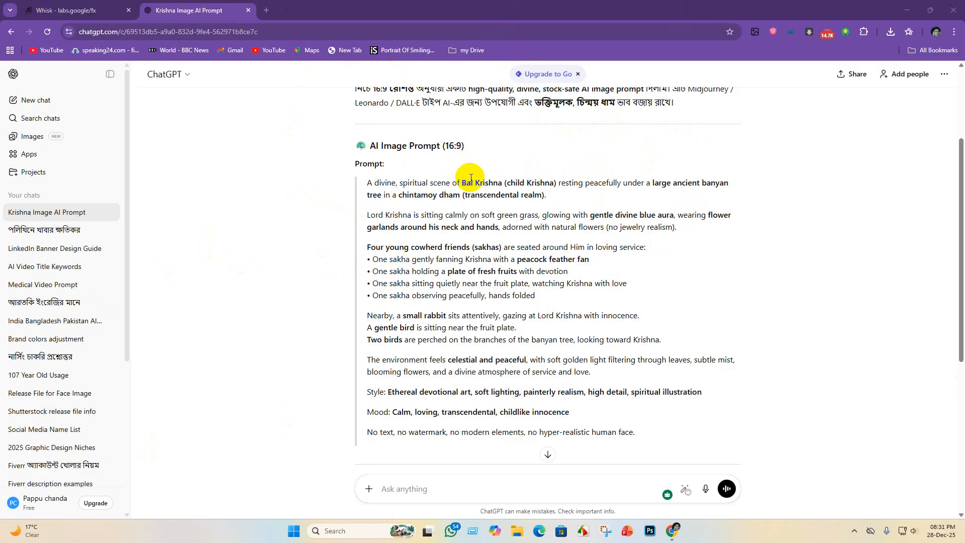
# - Review the Krishna request and copy the 16:9 AI image prompt from "A divine, spiritual scene" through "no hyper-realistic human face."
pyautogui.scroll(3, 523, 185)
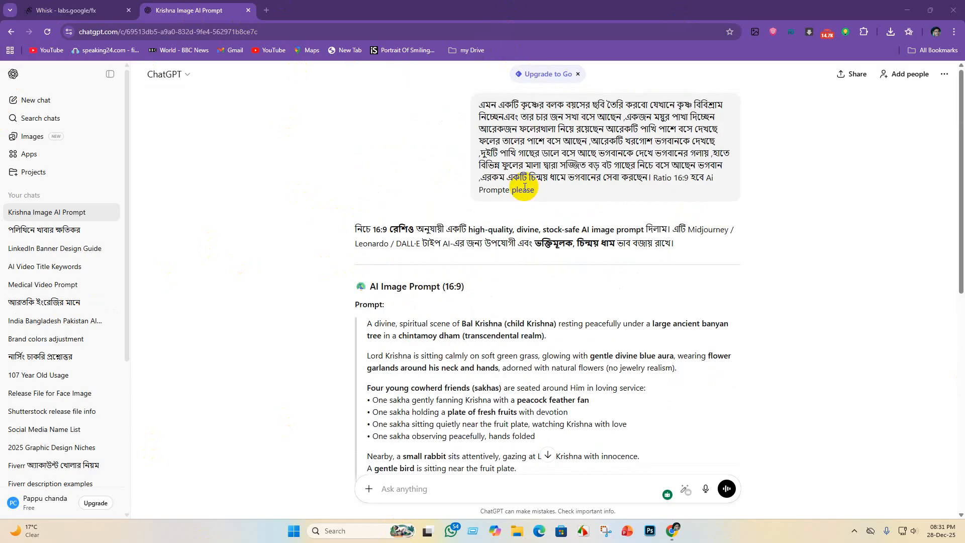
pyautogui.scroll(-2, 696, 119)
pyautogui.scroll(2, 493, 153)
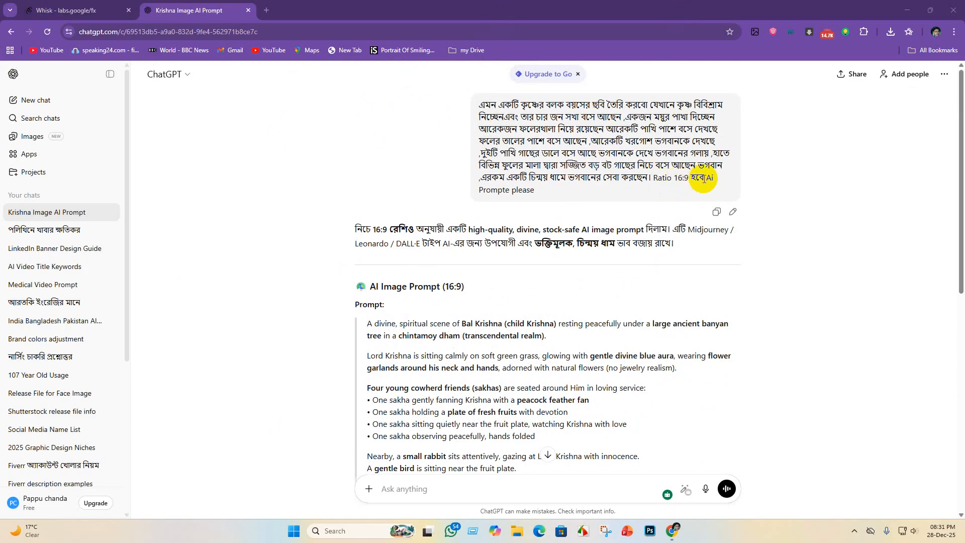
pyautogui.scroll(-3, 692, 186)
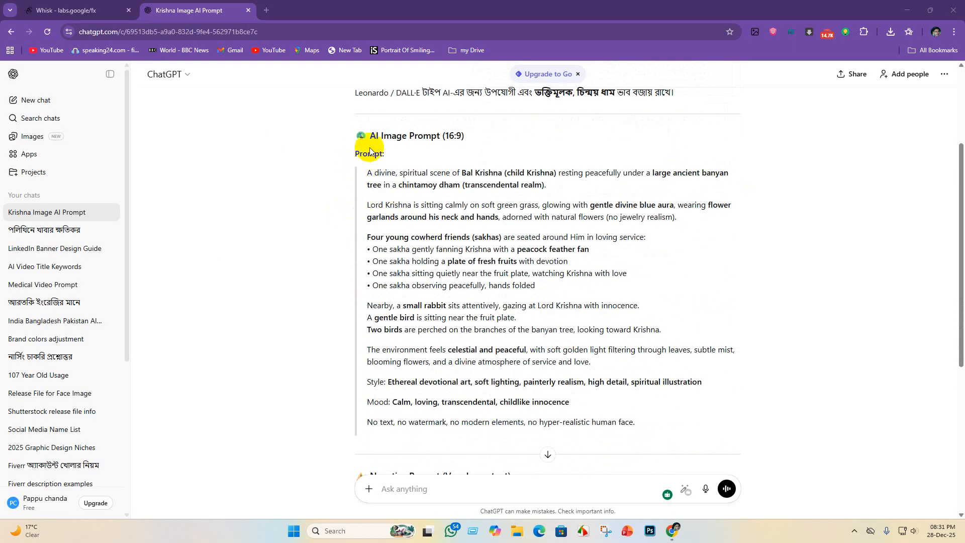
pyautogui.moveTo(368, 172); pyautogui.dragTo(677, 413)
pyautogui.scroll(-3, 671, 388)
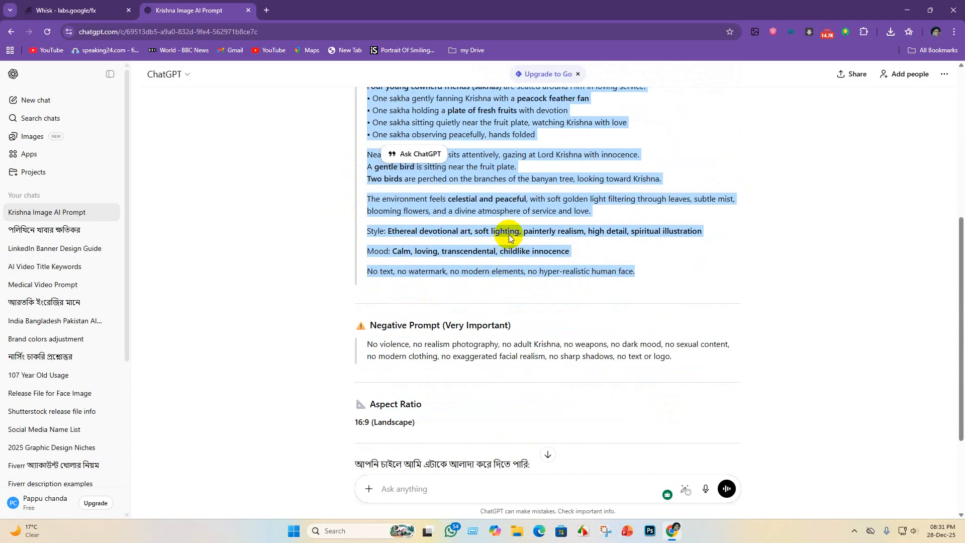
# - Switch to Whisk, choose the 16:9 landscape aspect ratio, and generate images from the copied prompt
pyautogui.click(68, 10)
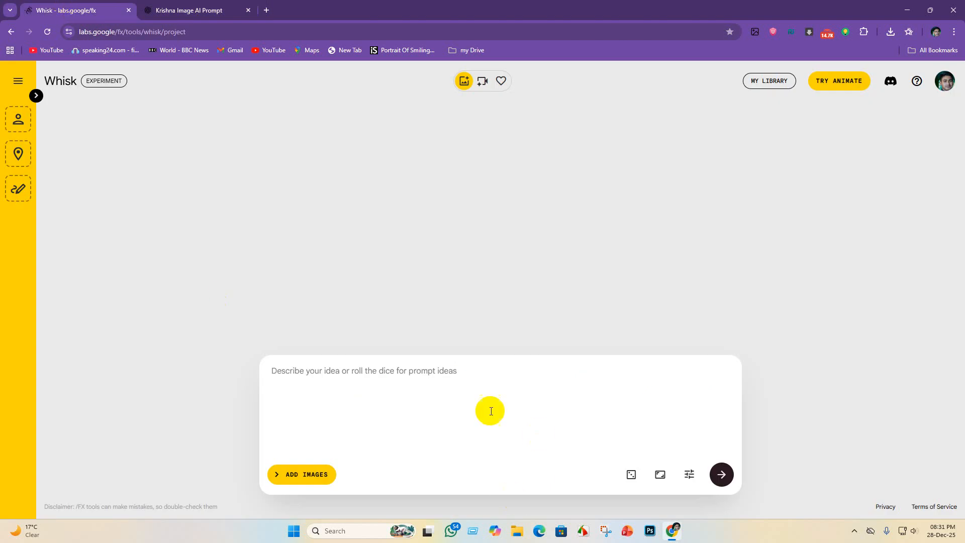
pyautogui.click(661, 473)
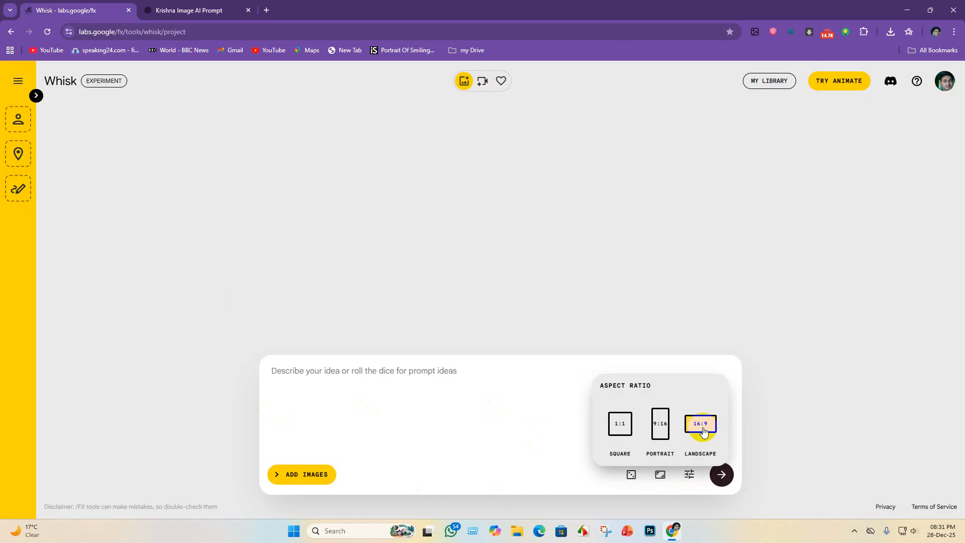
pyautogui.click(320, 375)
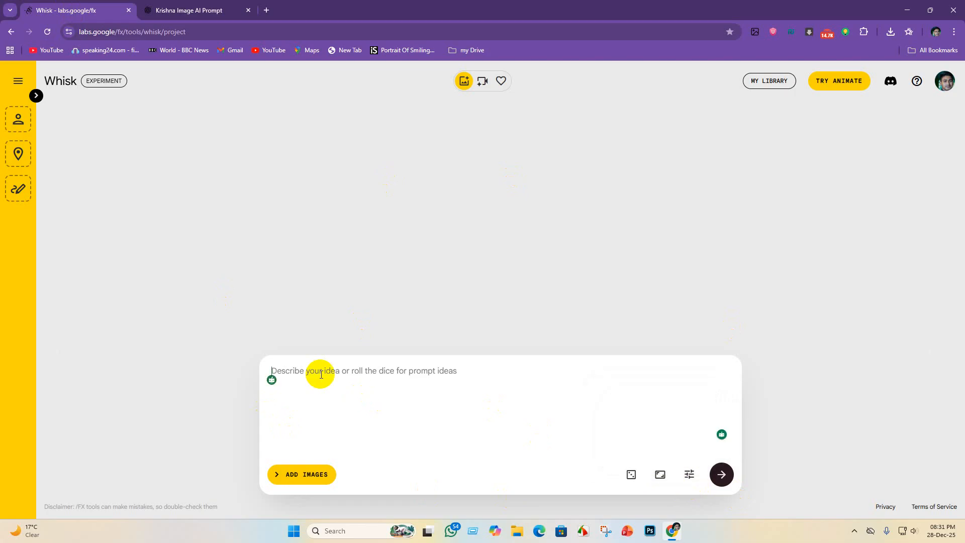
pyautogui.write('The environment feels celestial and peaceful, with soft golden light filtering through leaves, subtle mist, blooming flowers, and a divine atmosphere of service and love.  Style: Ethereal devotional art, soft lighting, painterly realism, high detail, spiritual illustration  Mood: Calm, loving, transcendental, childlike innocence  No text, no watermark, no modern elements, no hyper-realistic human face.')
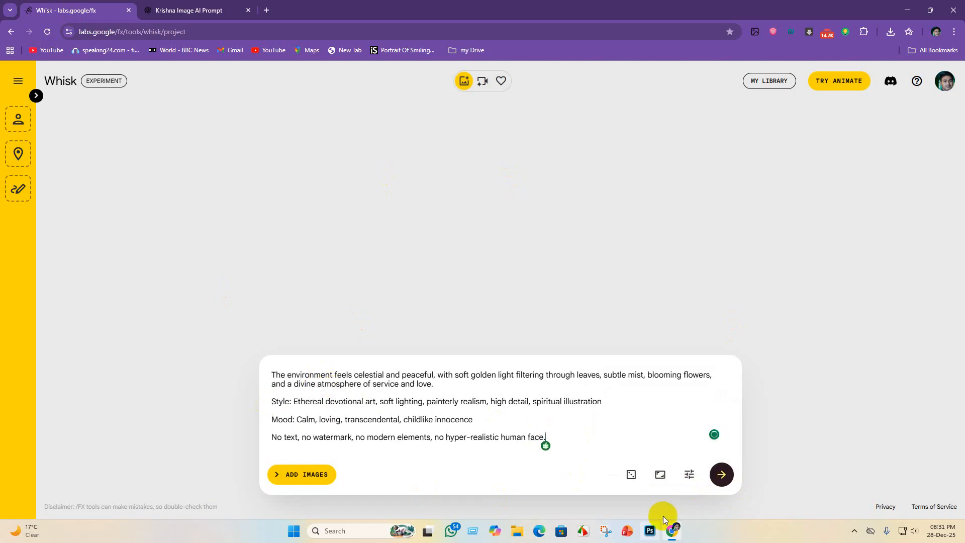
pyautogui.click(727, 474)
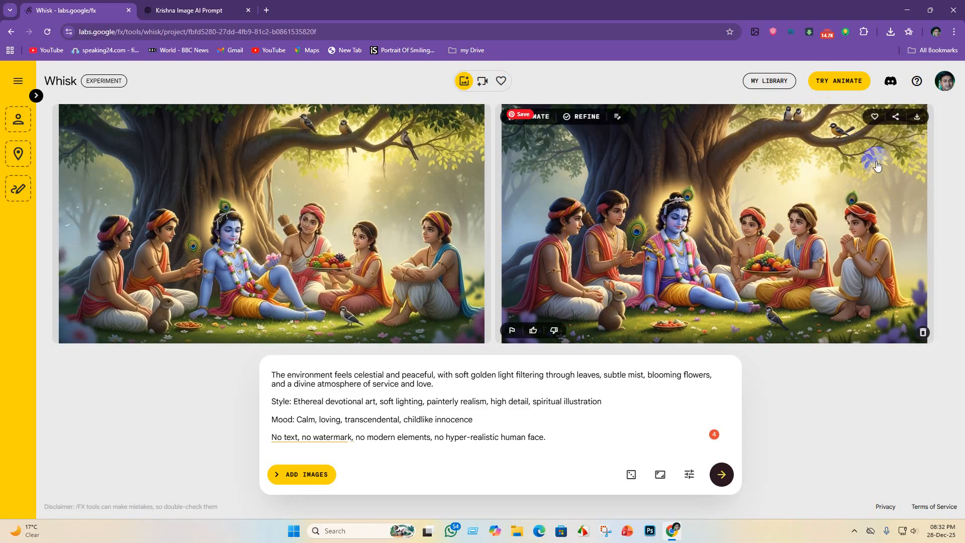
# - Start downloading the second generated image and choose drive New Volume (D:) as the save location
pyautogui.click(917, 120)
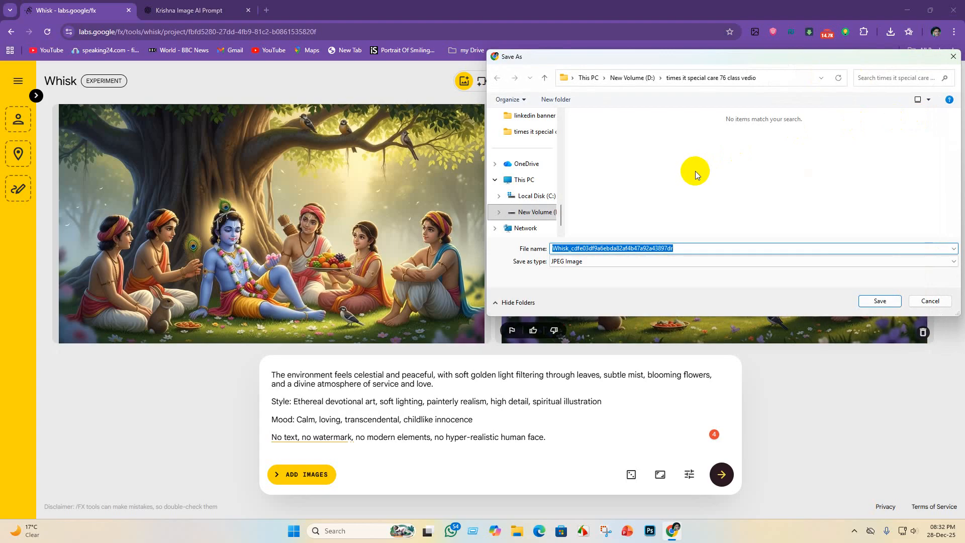
pyautogui.click(508, 176)
pyautogui.click(801, 139)
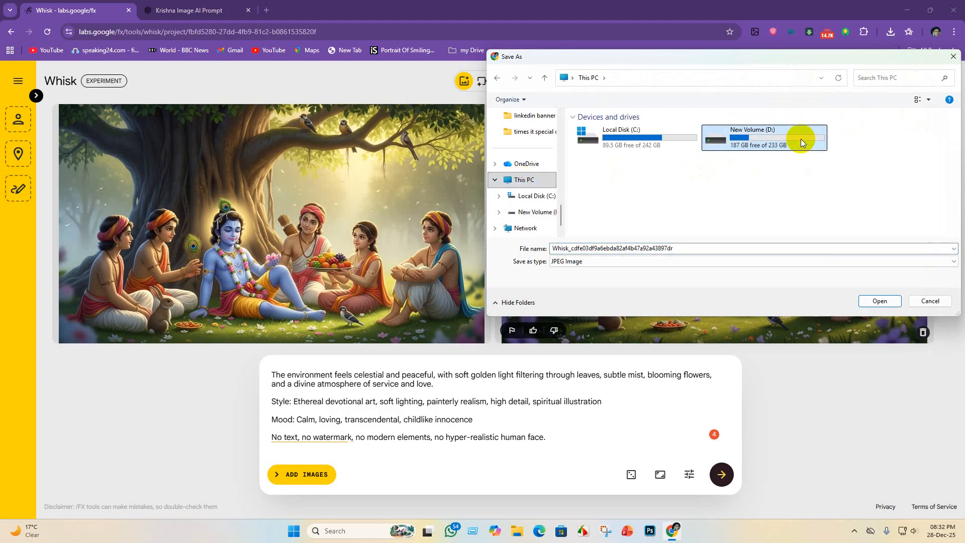
pyautogui.doubleClick(782, 142)
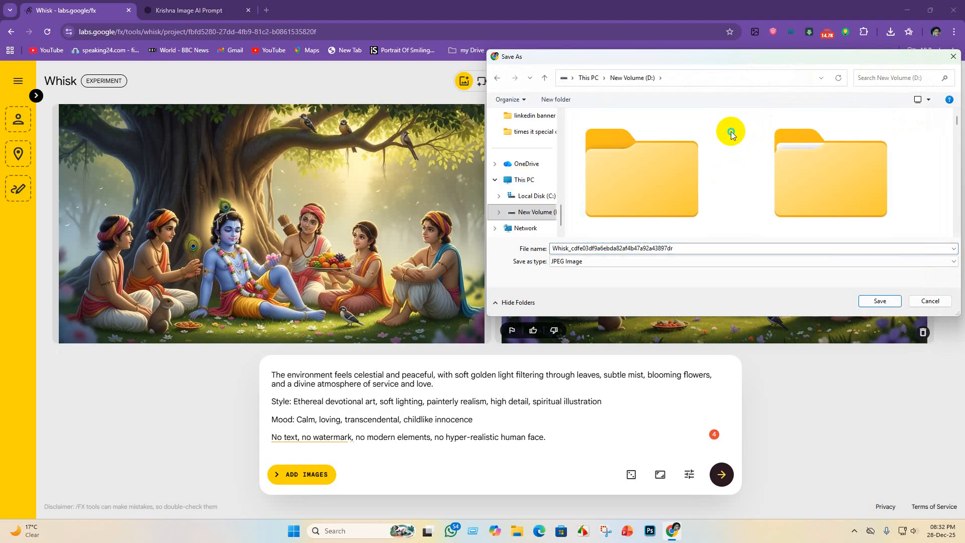
# - Create a folder named "Krishna lila" on the drive and save the image in it as a JPEG
pyautogui.rightClick(731, 132)
pyautogui.moveTo(768, 225)
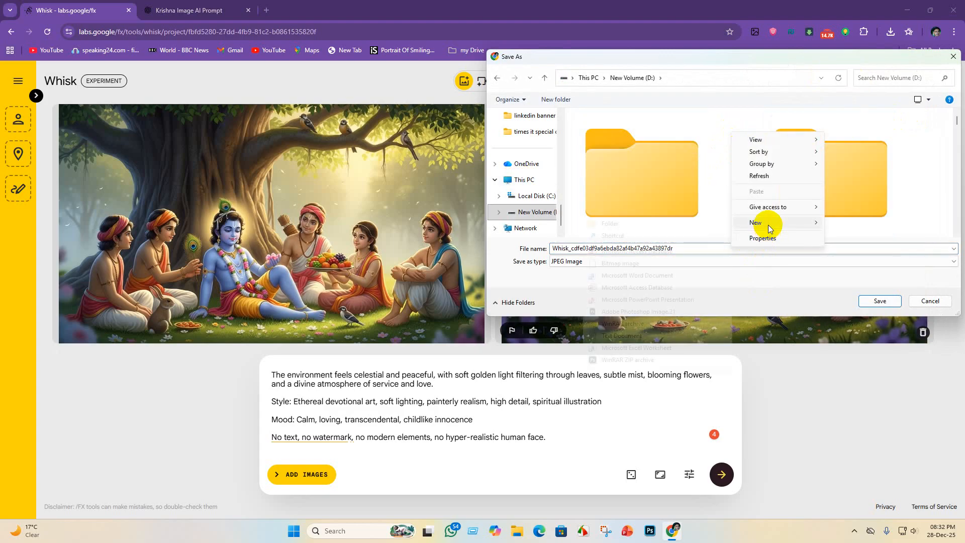
pyautogui.click(650, 224)
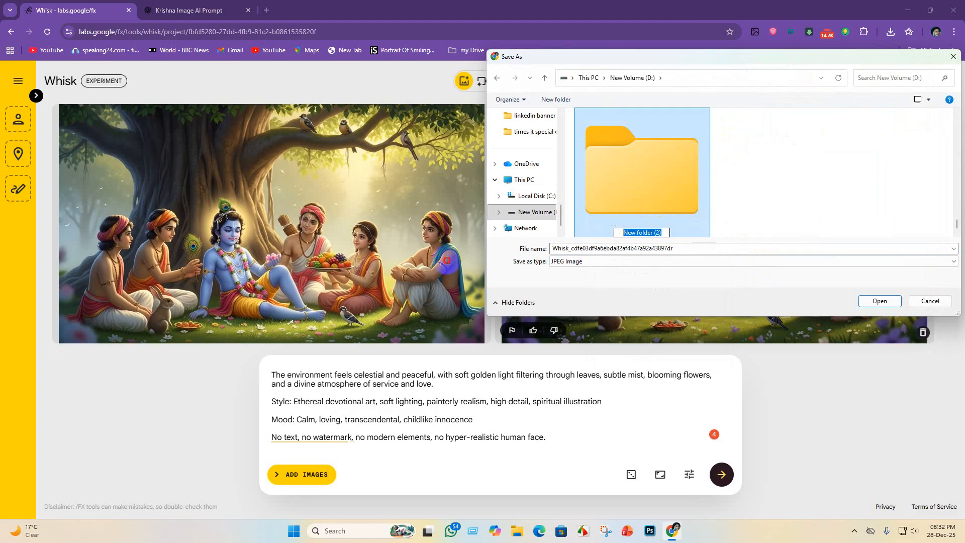
pyautogui.press('BackSpace')
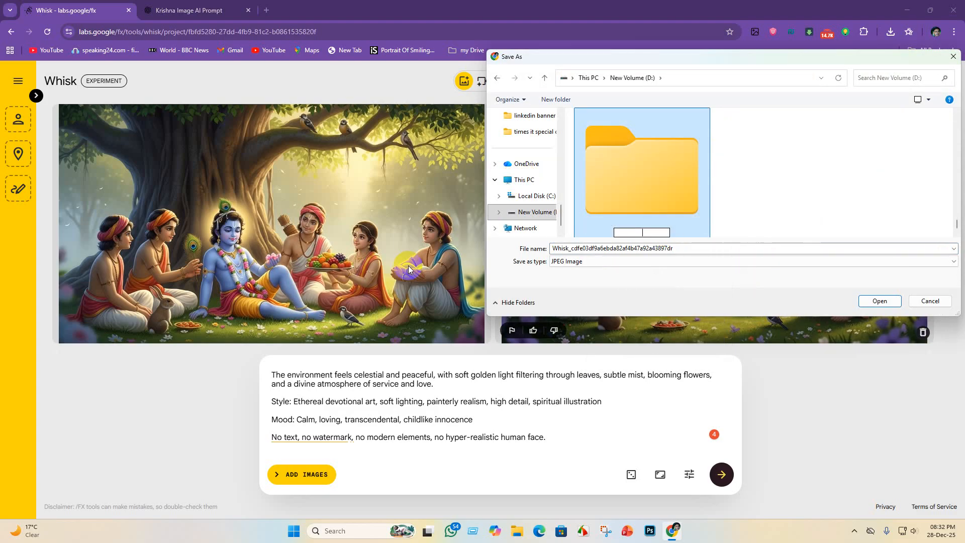
pyautogui.write('Kris')
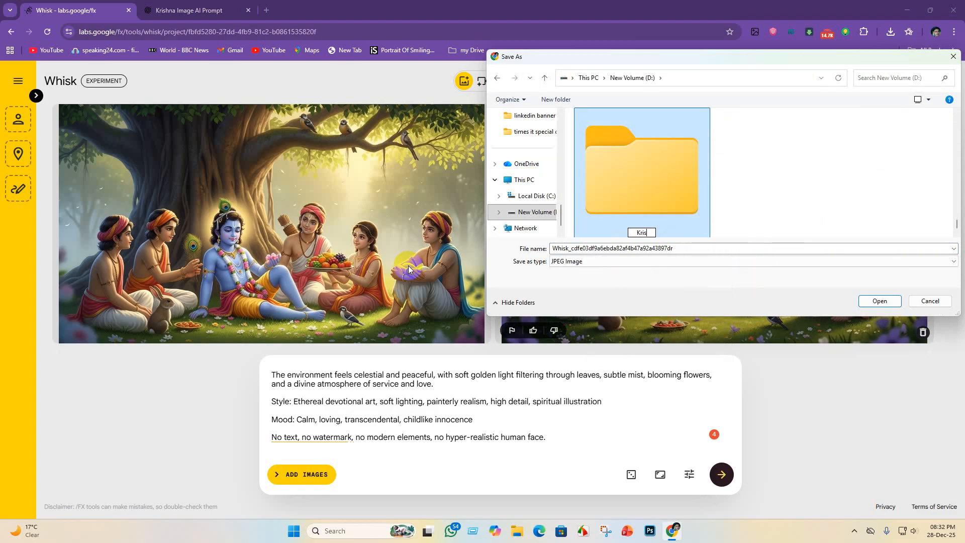
pyautogui.write('hna lila')
pyautogui.press('Return')
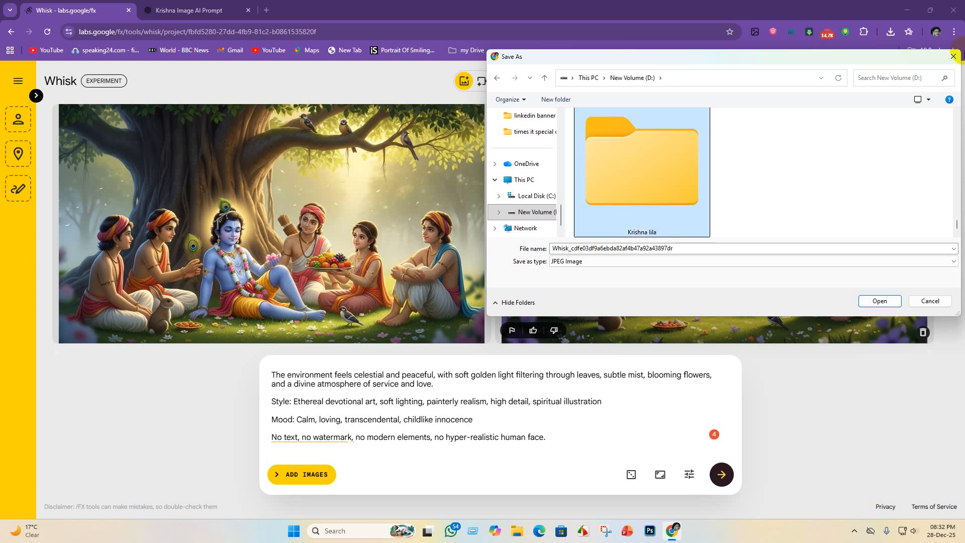
pyautogui.doubleClick(663, 164)
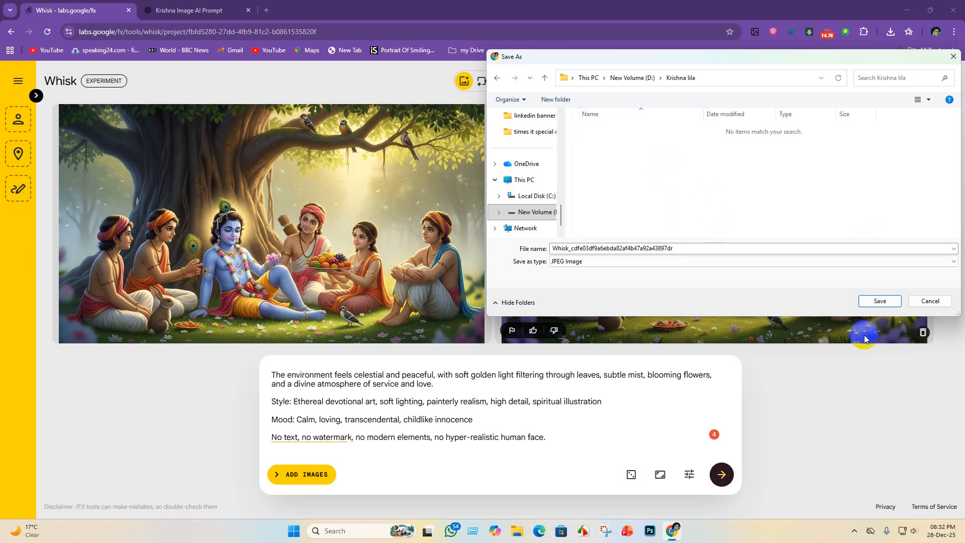
pyautogui.click(880, 302)
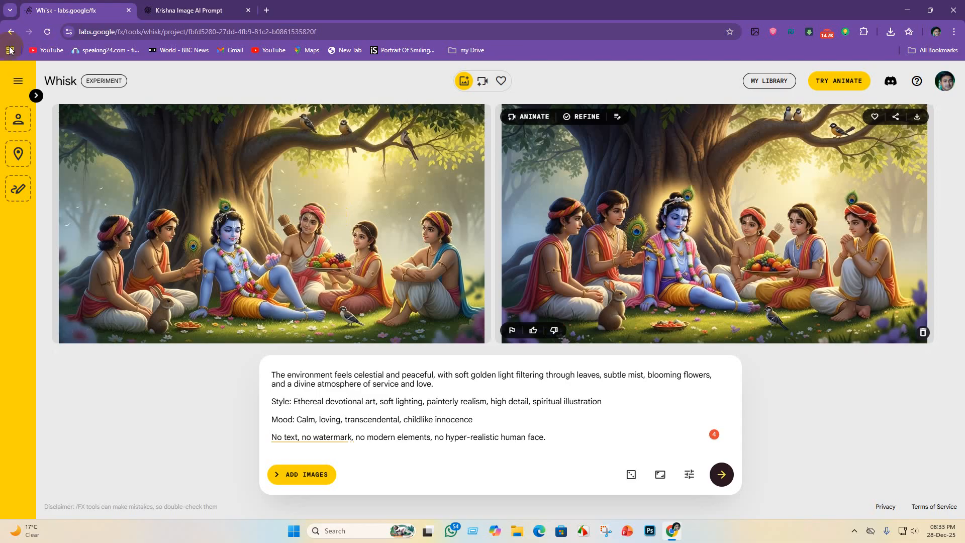
# - Switch back to ChatGPT and reload the Krishna Image AI Prompt conversation
pyautogui.click(177, 6)
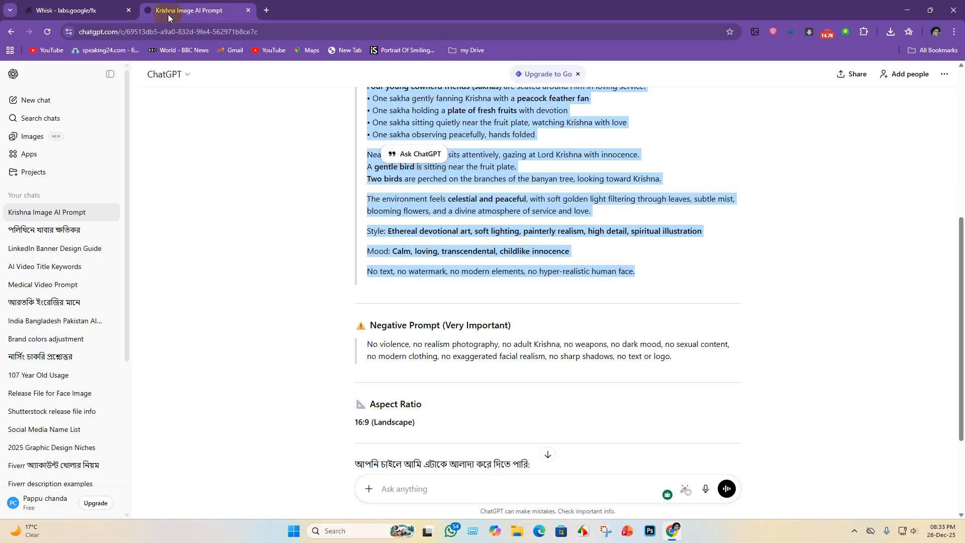
pyautogui.click(75, 10)
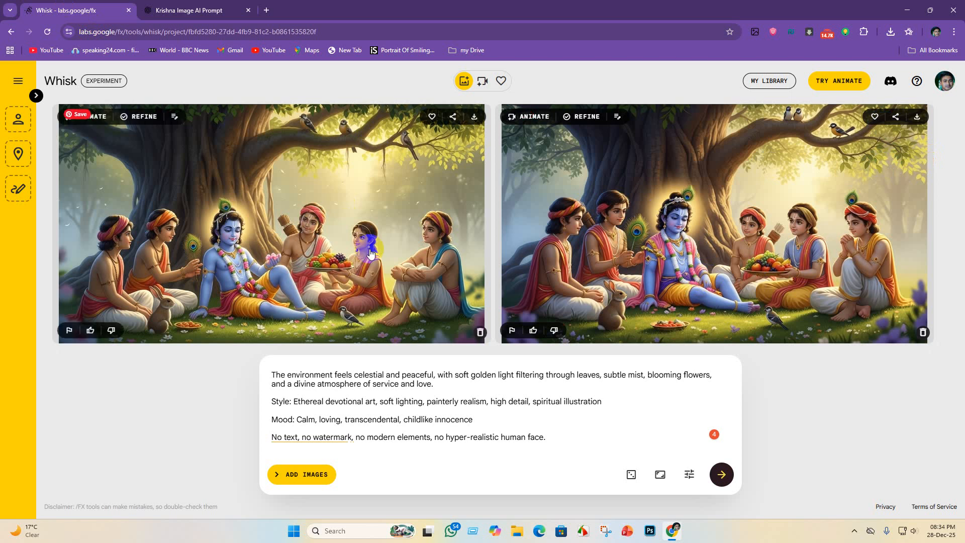
pyautogui.click(194, 9)
pyautogui.scroll(-3, 428, 423)
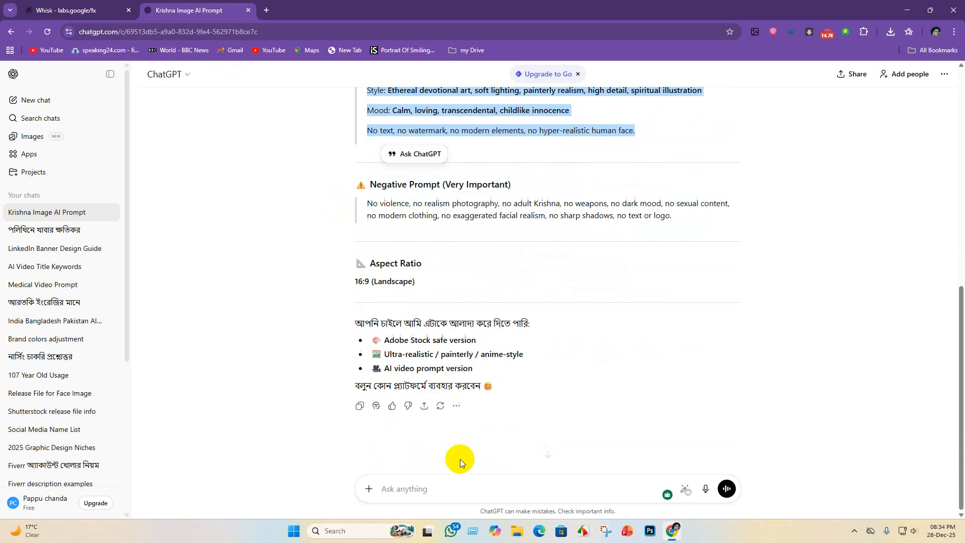
pyautogui.scroll(4, 511, 369)
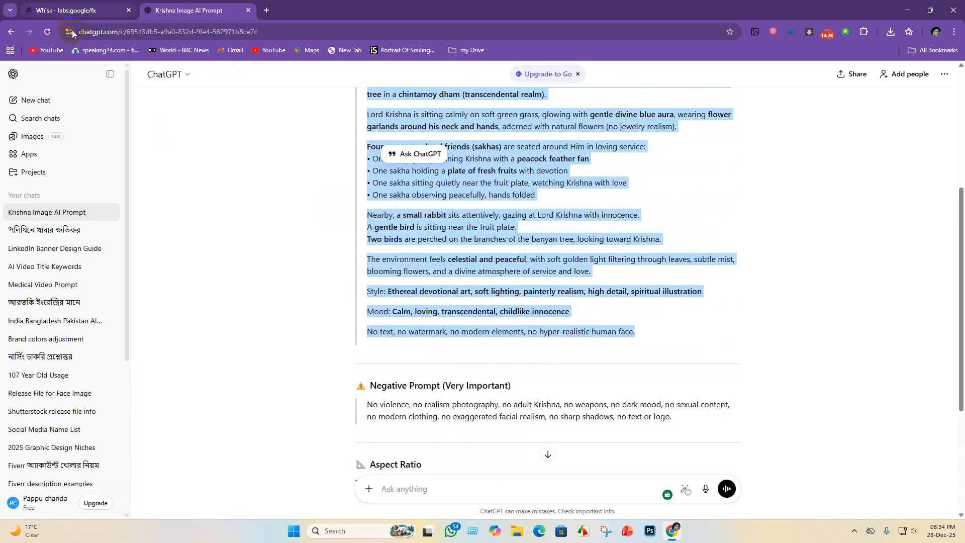
pyautogui.click(47, 32)
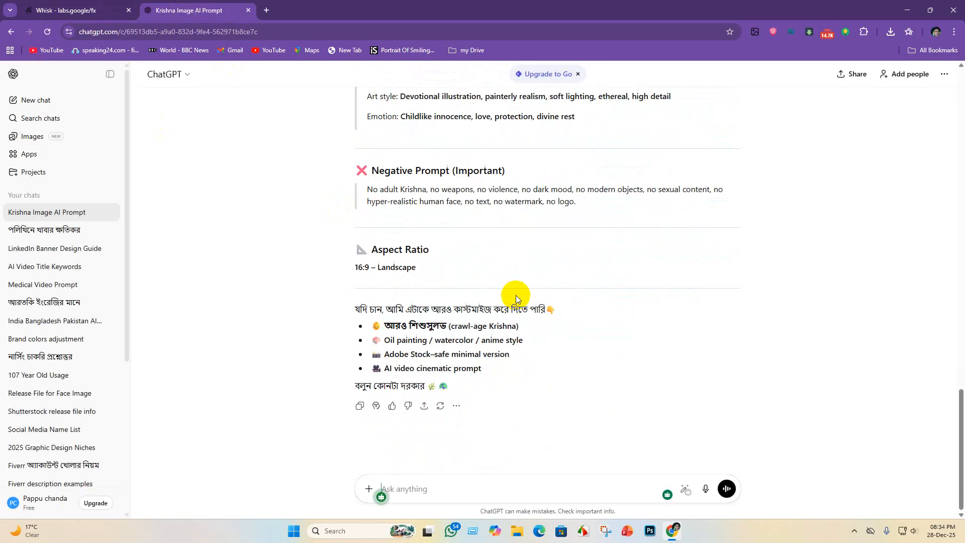
# - Highlight the Very Young Bal Krishna prompt and review the negative prompt, aspect ratio and customization suggestions below it
pyautogui.scroll(8, 530, 302)
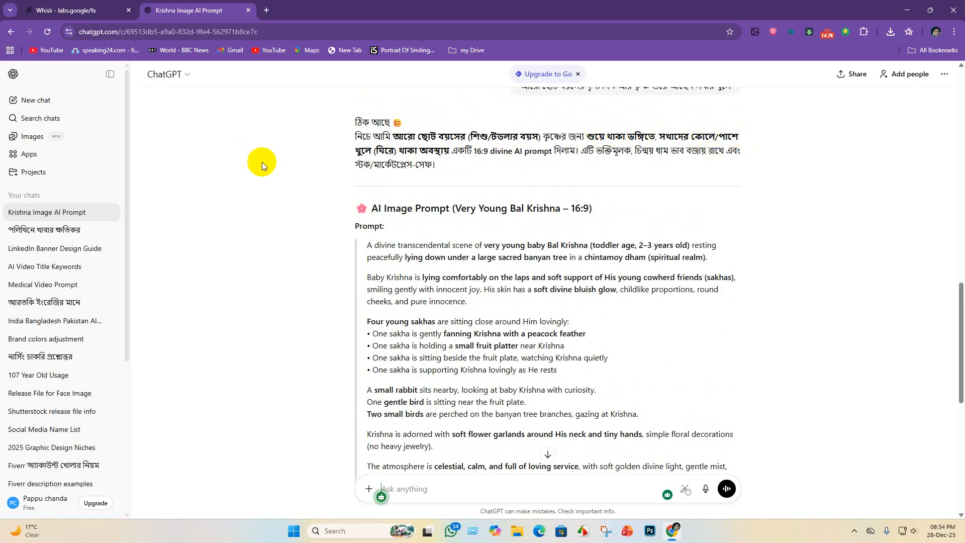
pyautogui.scroll(-1, 455, 176)
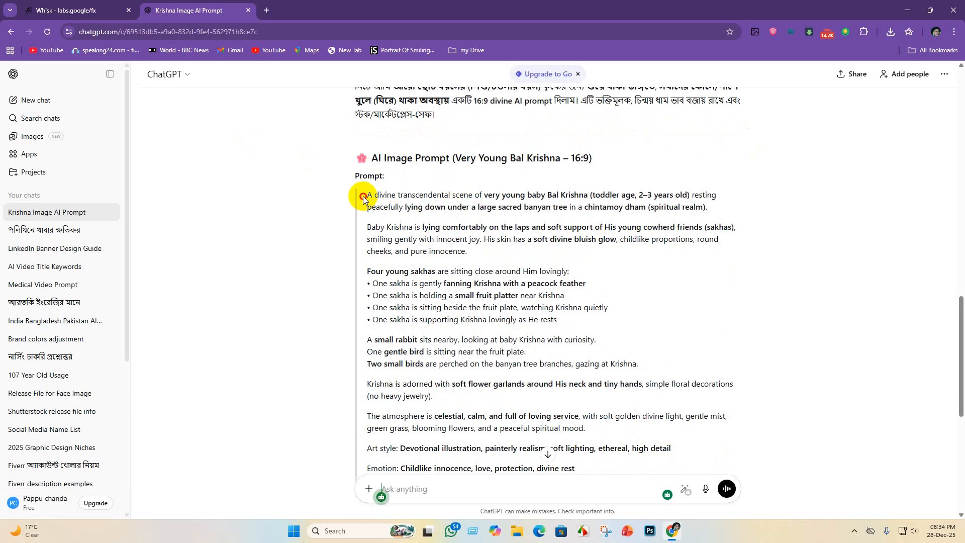
pyautogui.moveTo(363, 198); pyautogui.dragTo(649, 451)
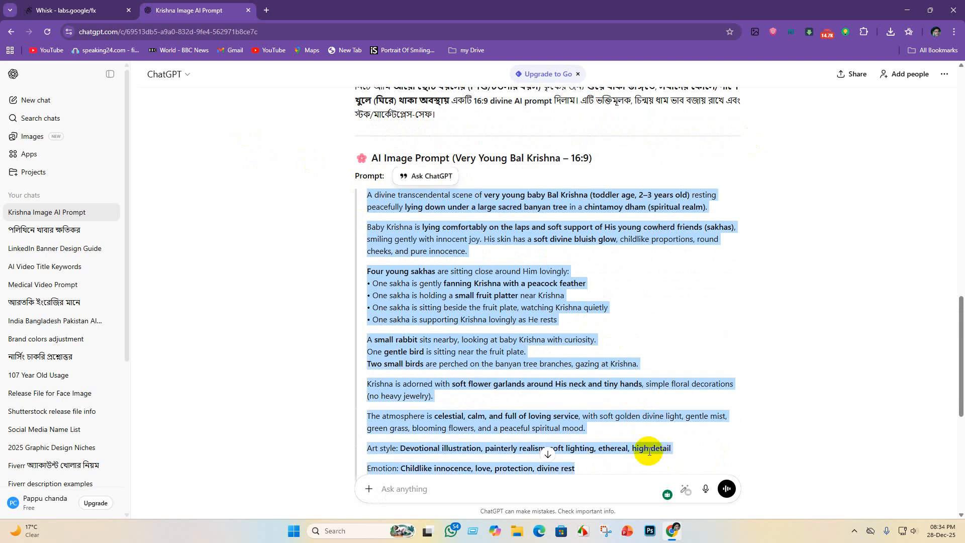
pyautogui.scroll(-6, 620, 397)
pyautogui.scroll(4, 561, 325)
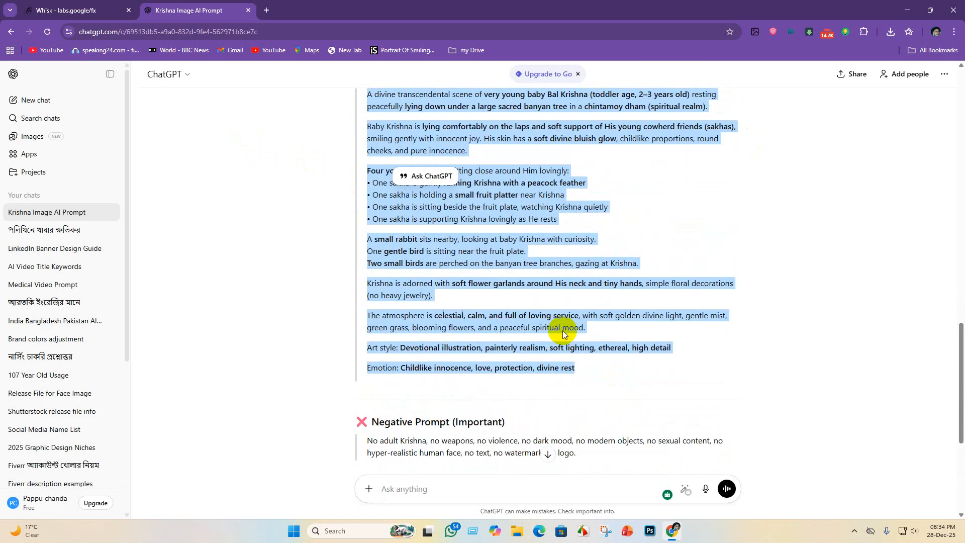
pyautogui.scroll(-3, 569, 296)
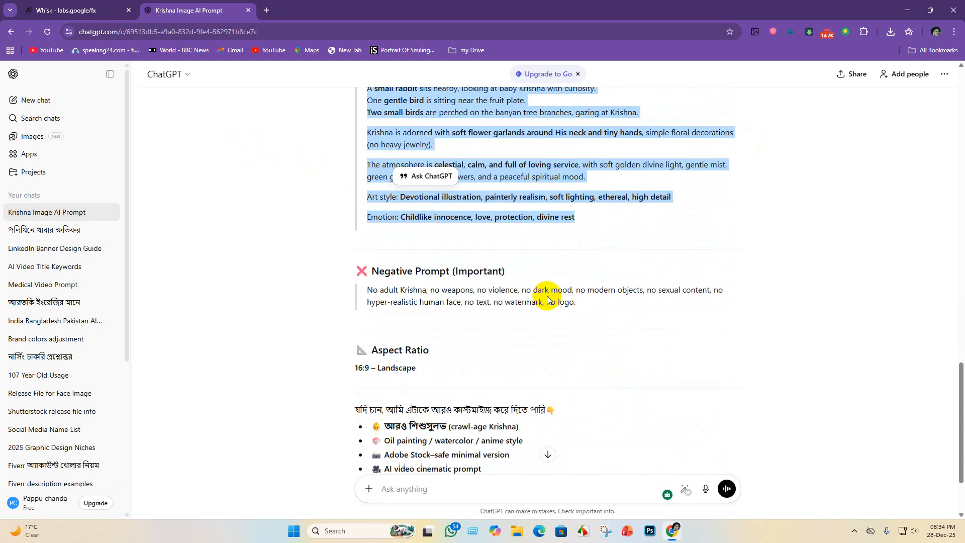
pyautogui.scroll(-2, 530, 380)
pyautogui.scroll(2, 367, 271)
pyautogui.scroll(-2, 372, 301)
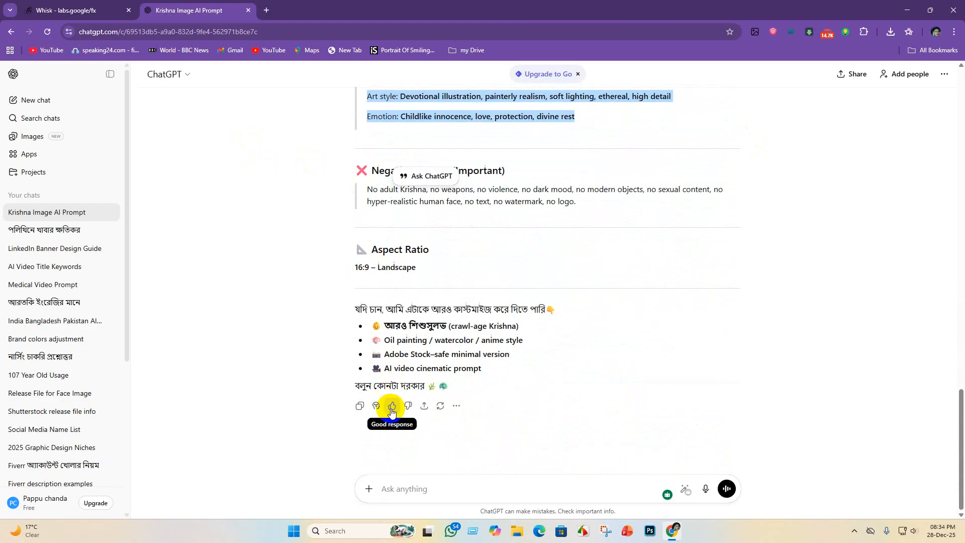
# - Send ChatGPT the follow-up request "crawl age krishna"
pyautogui.click(431, 489)
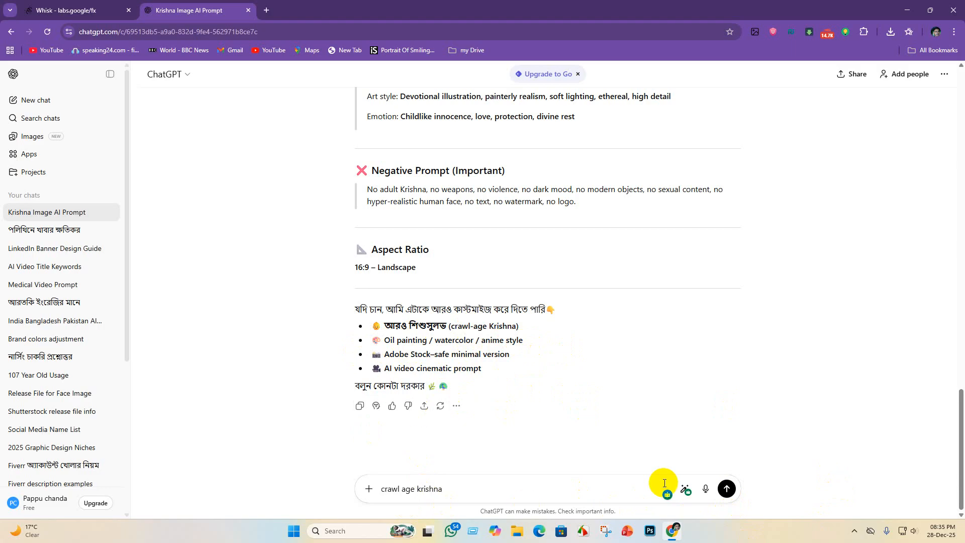
pyautogui.click(733, 490)
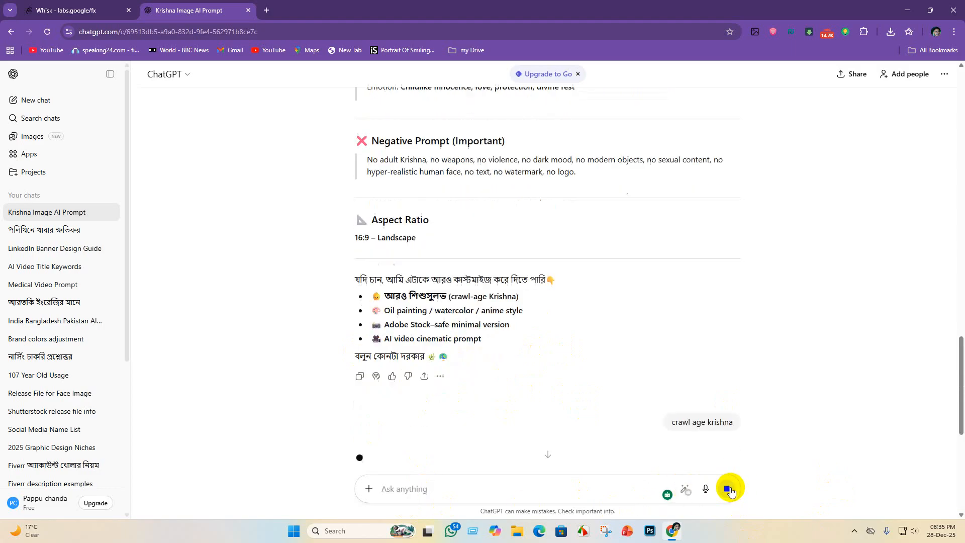
# - Copy the full Very Young Bal Krishna prompt, from its opening sentence through the Emotion line
pyautogui.scroll(4, 501, 366)
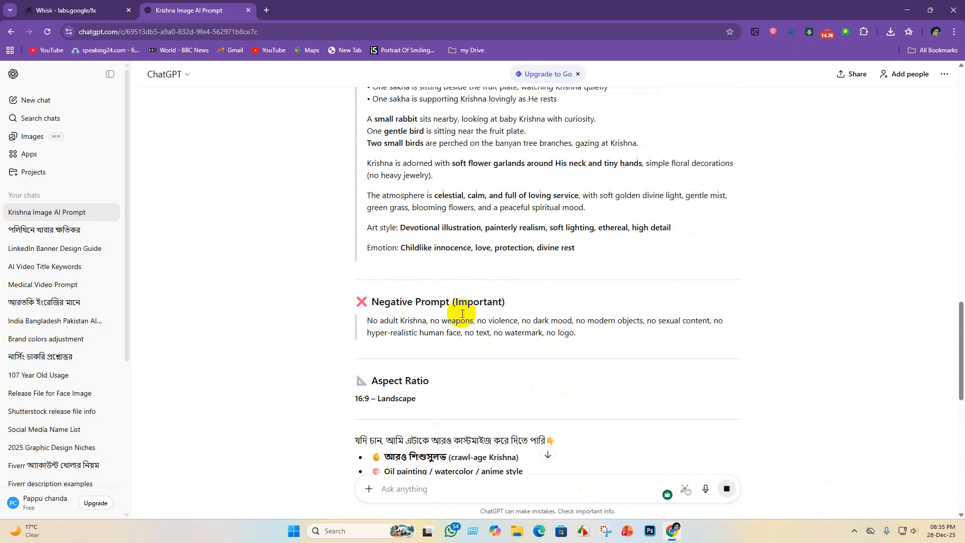
pyautogui.scroll(7, 399, 317)
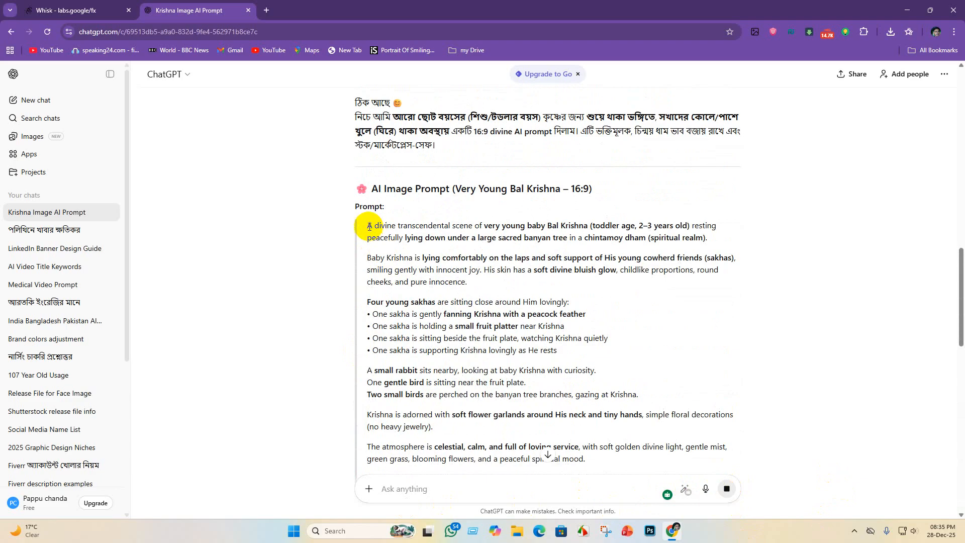
pyautogui.moveTo(367, 225); pyautogui.dragTo(744, 455)
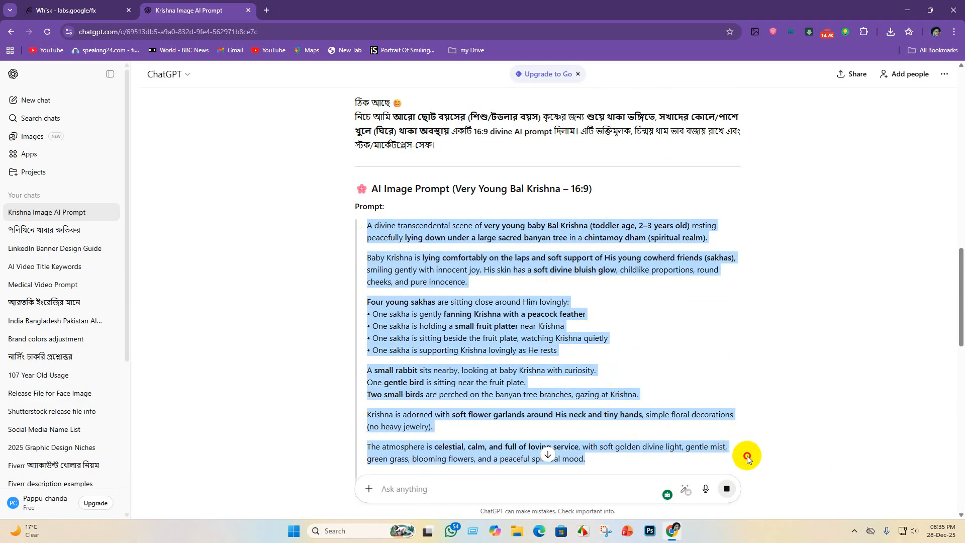
pyautogui.scroll(-5, 655, 436)
pyautogui.scroll(2, 603, 389)
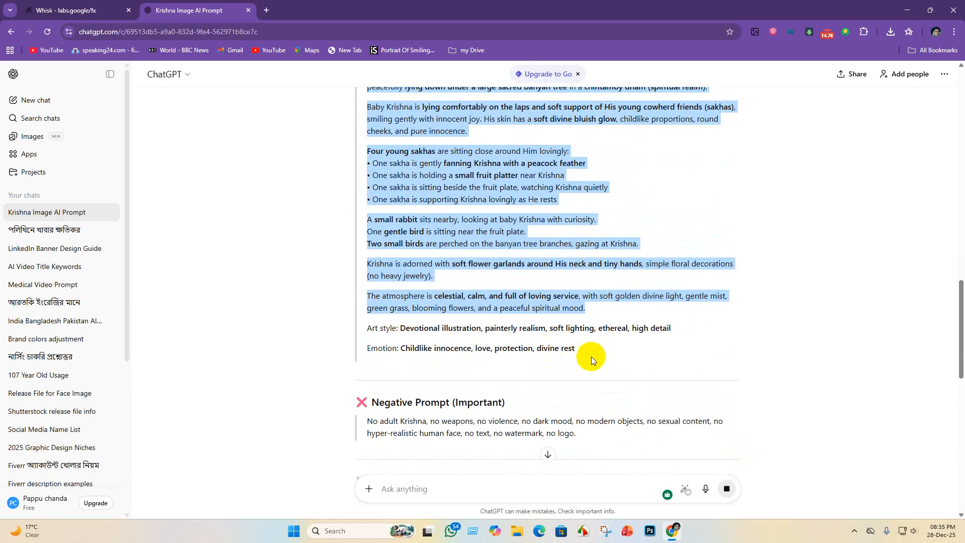
pyautogui.moveTo(592, 356); pyautogui.dragTo(304, 189)
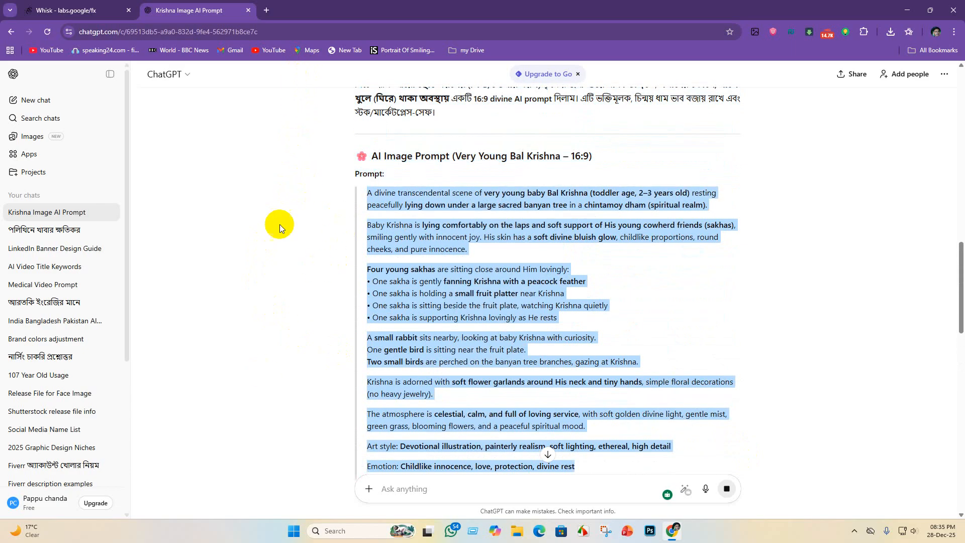
# - Switch to Whisk, replace the old prompt with the copied Very Young Bal Krishna prompt and generate the images
pyautogui.click(71, 10)
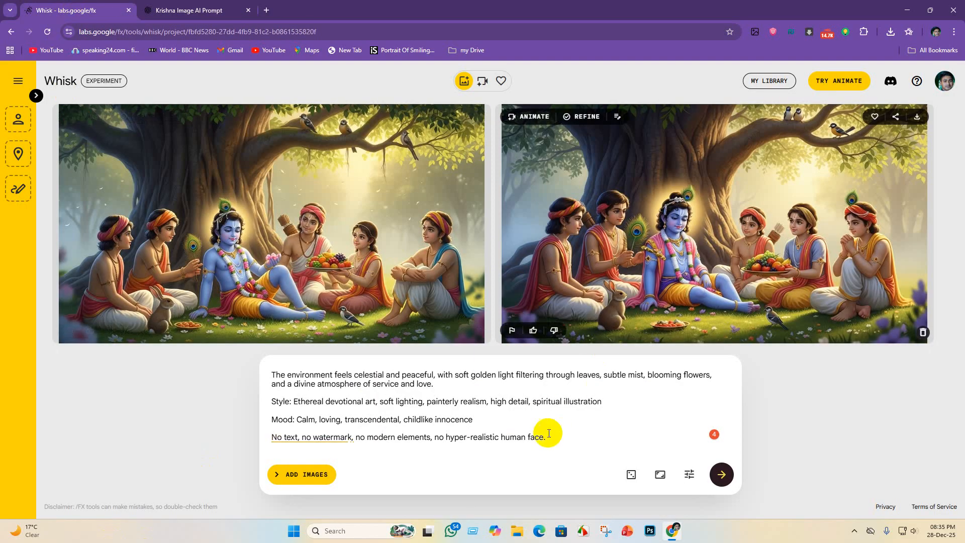
pyautogui.moveTo(550, 435); pyautogui.dragTo(35, 163)
pyautogui.press('BackSpace')
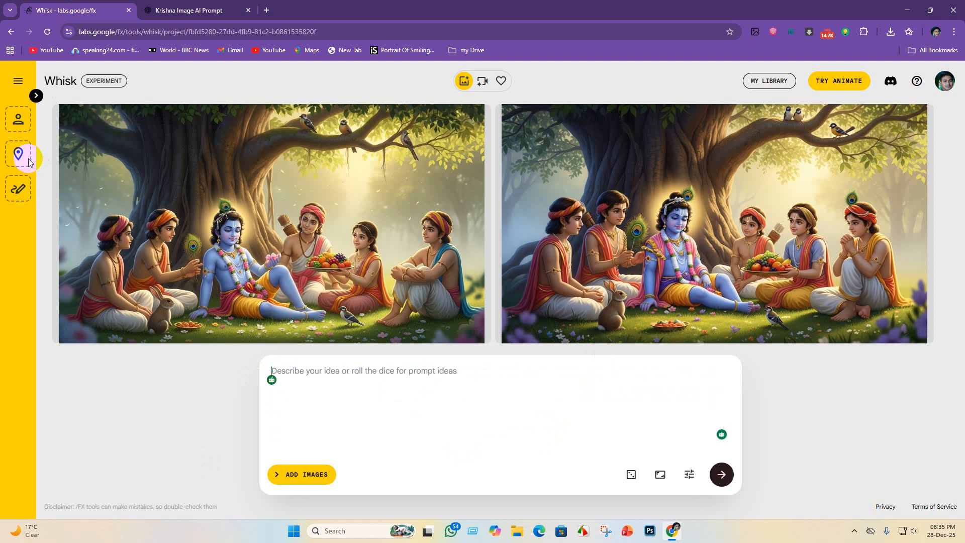
pyautogui.hotkey('ctrl', 'v')
pyautogui.press('Return')
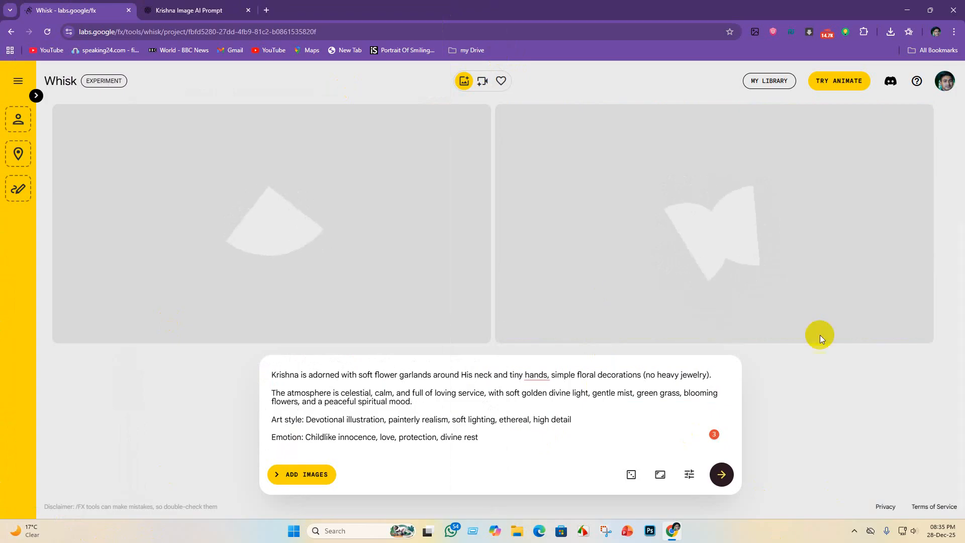
# - Accept the grammar suggestion "hands and" in the garland sentence of the prompt
pyautogui.click(536, 375)
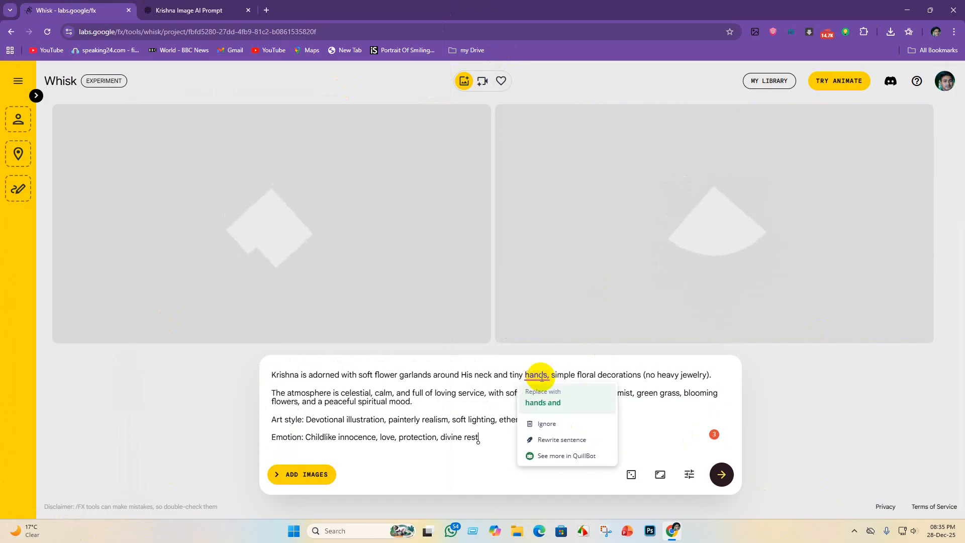
pyautogui.click(538, 404)
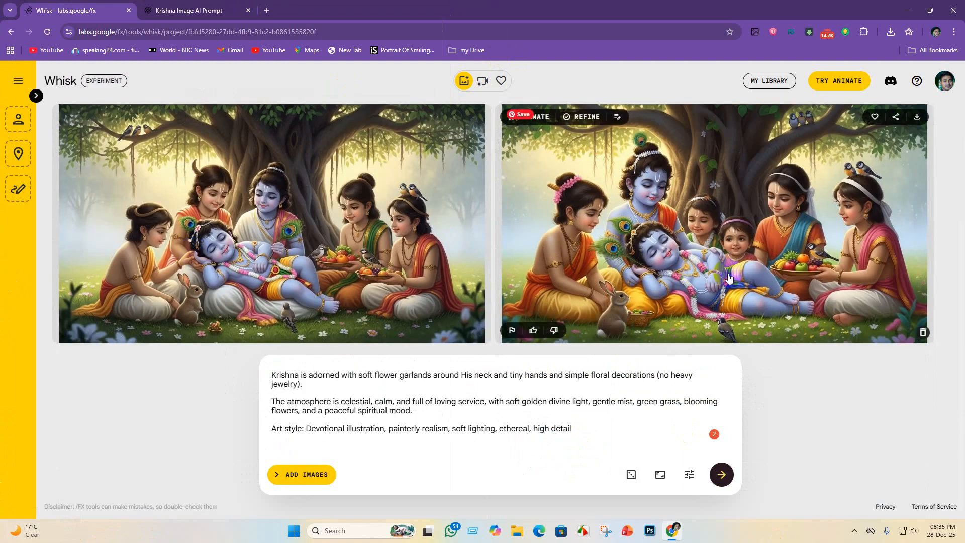
pyautogui.click(563, 376)
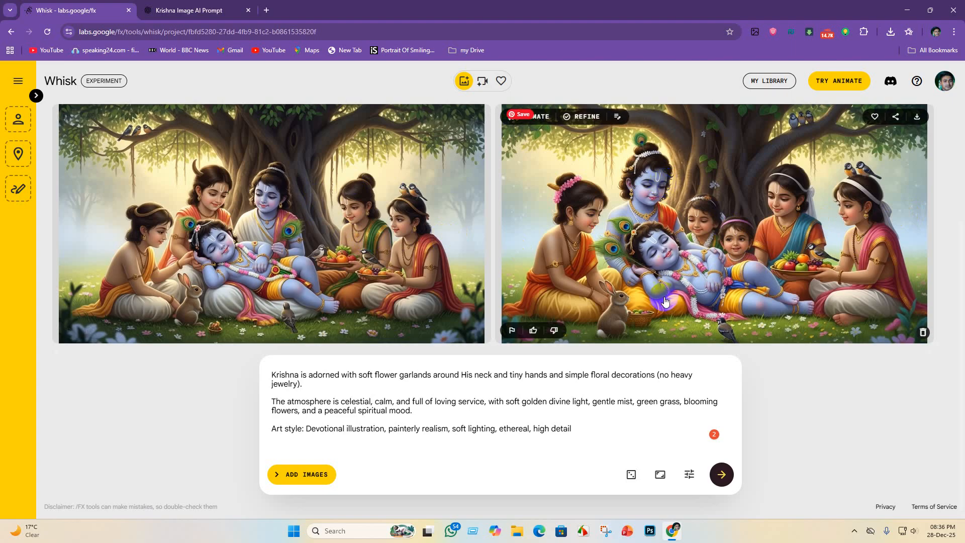
pyautogui.click(564, 375)
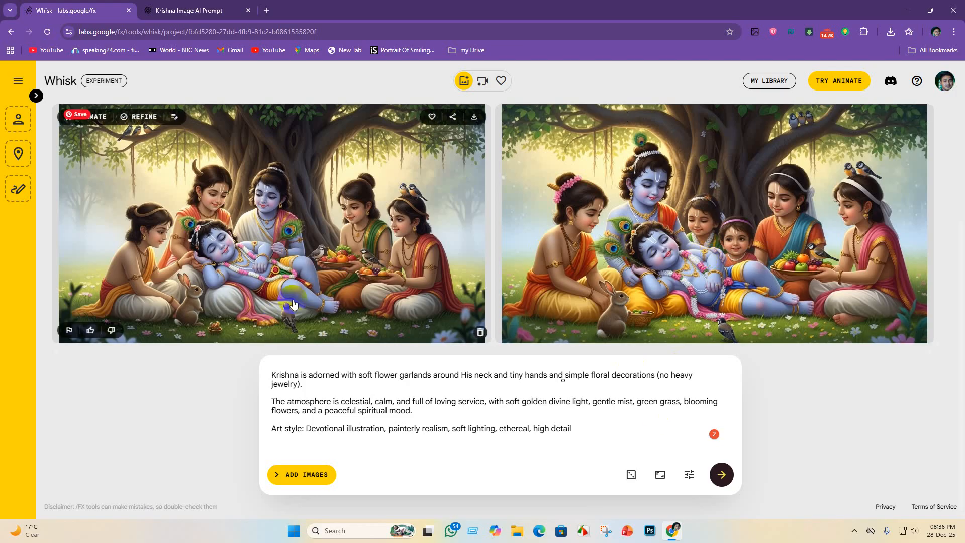
# - Switch to ChatGPT and copy the full Crawl-Age Baby Krishna prompt, from its opening sentence through the Mood line
pyautogui.click(189, 10)
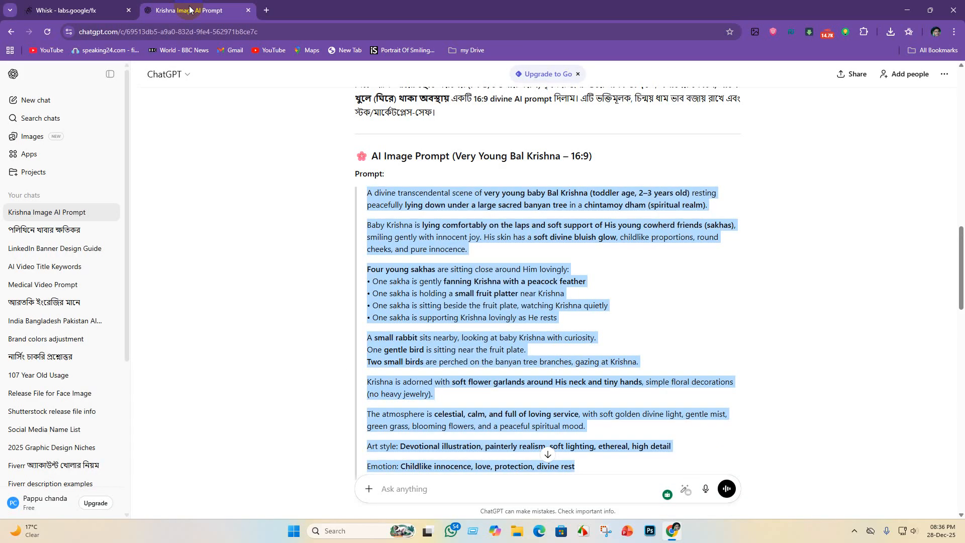
pyautogui.scroll(-15, 534, 382)
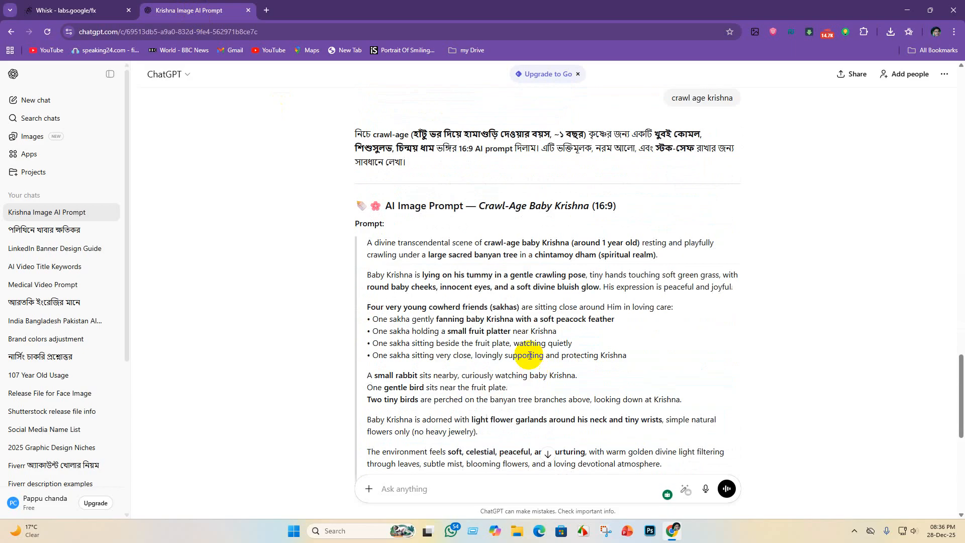
pyautogui.scroll(-6, 411, 269)
pyautogui.scroll(1, 478, 329)
pyautogui.scroll(-3, 481, 333)
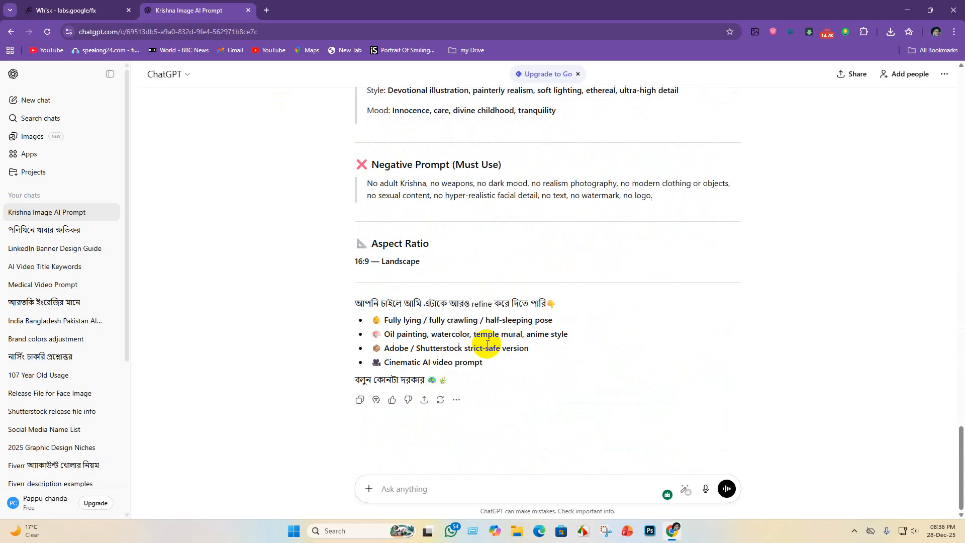
pyautogui.scroll(12, 486, 343)
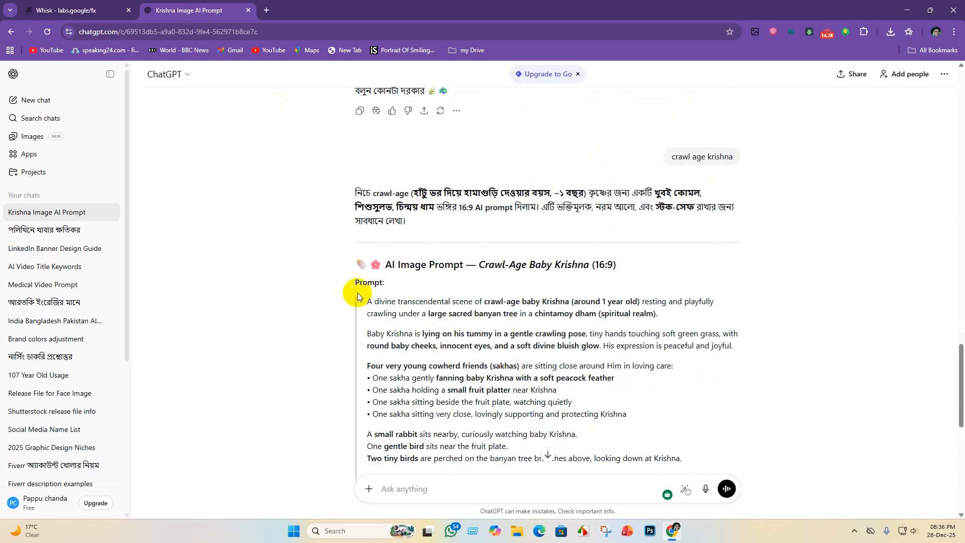
pyautogui.moveTo(365, 303); pyautogui.dragTo(653, 447)
pyautogui.scroll(-5, 587, 355)
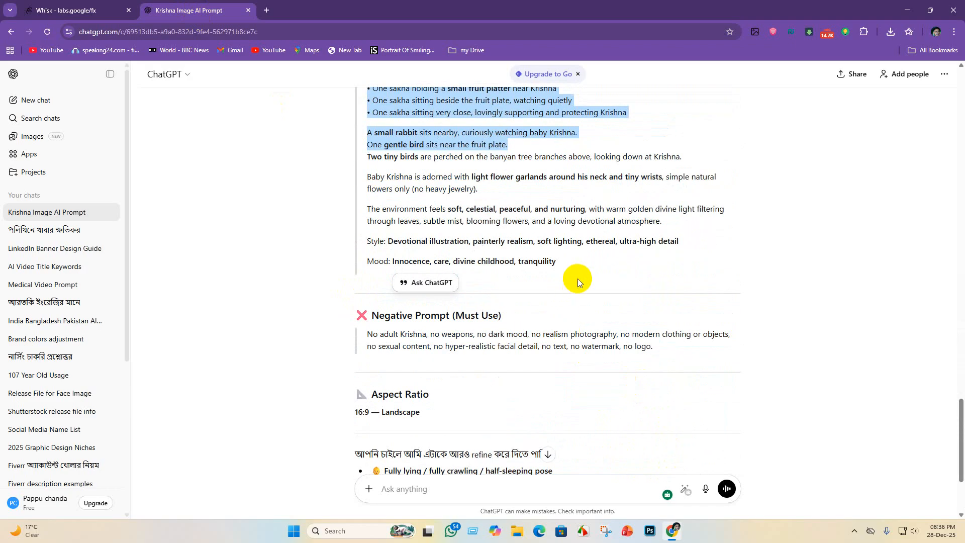
pyautogui.moveTo(577, 279); pyautogui.dragTo(360, 338)
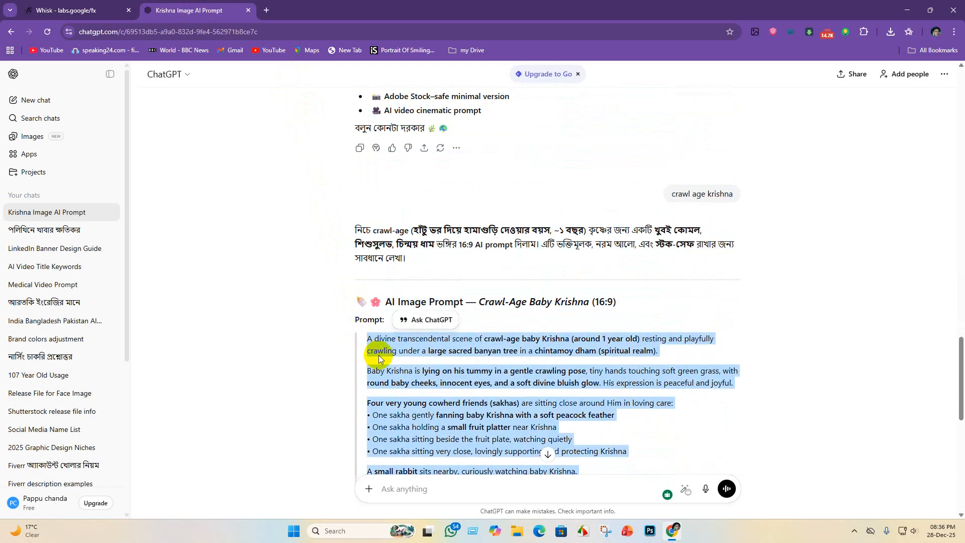
pyautogui.scroll(-10, 575, 297)
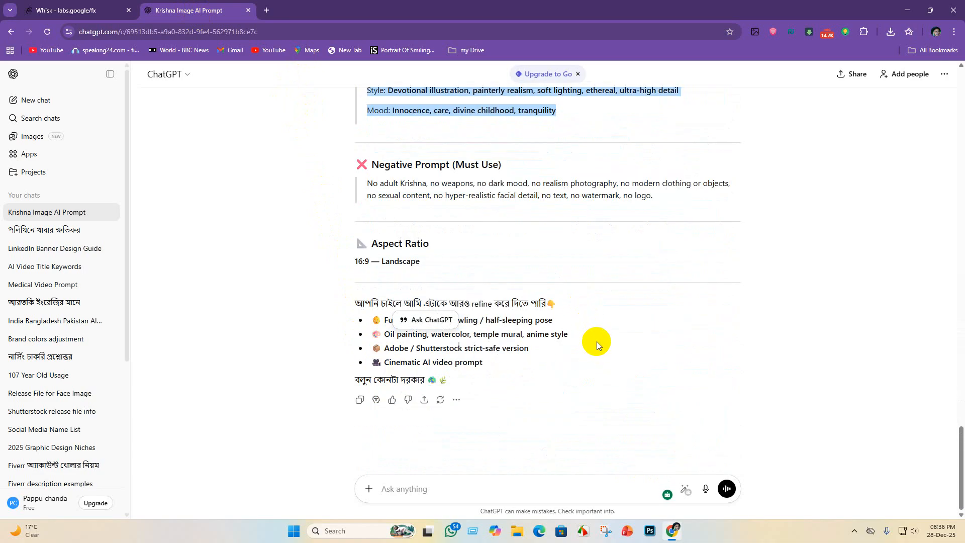
# - Switch to Whisk, clear the whole old prompt, paste the Crawl-Age Baby Krishna prompt and generate the images
pyautogui.click(75, 10)
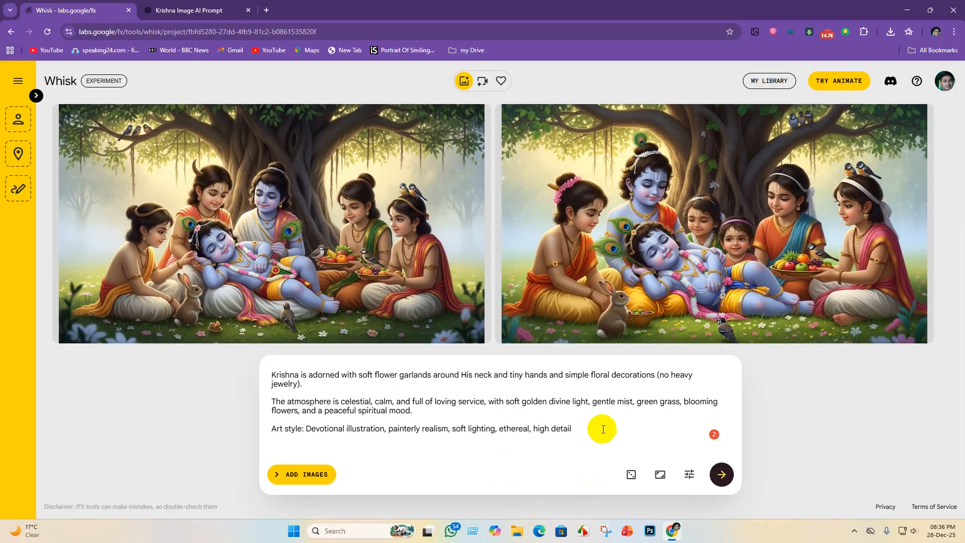
pyautogui.moveTo(603, 425); pyautogui.dragTo(3, 346)
pyautogui.scroll(-5, 476, 420)
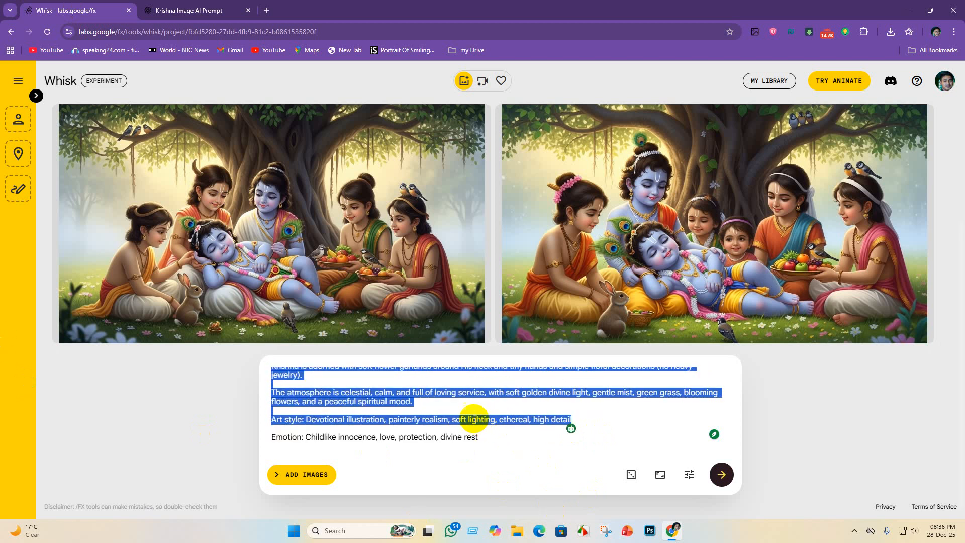
pyautogui.moveTo(478, 437); pyautogui.dragTo(39, 326)
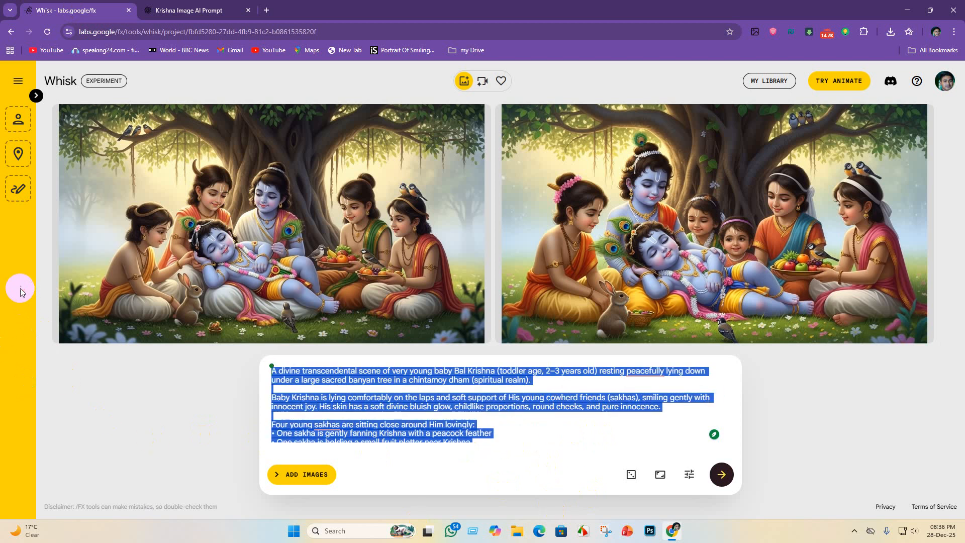
pyautogui.press('BackSpace')
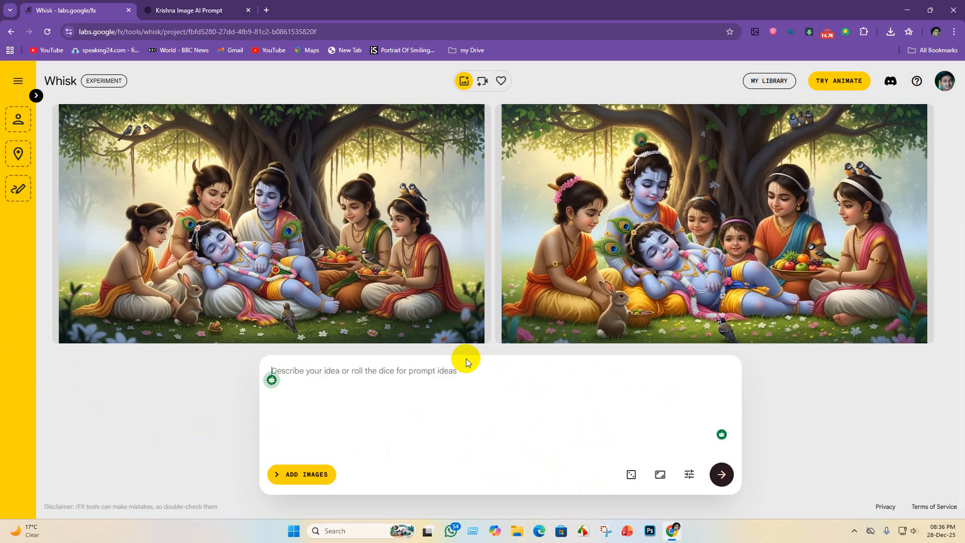
pyautogui.hotkey('ctrl', 'v')
pyautogui.press('Return')
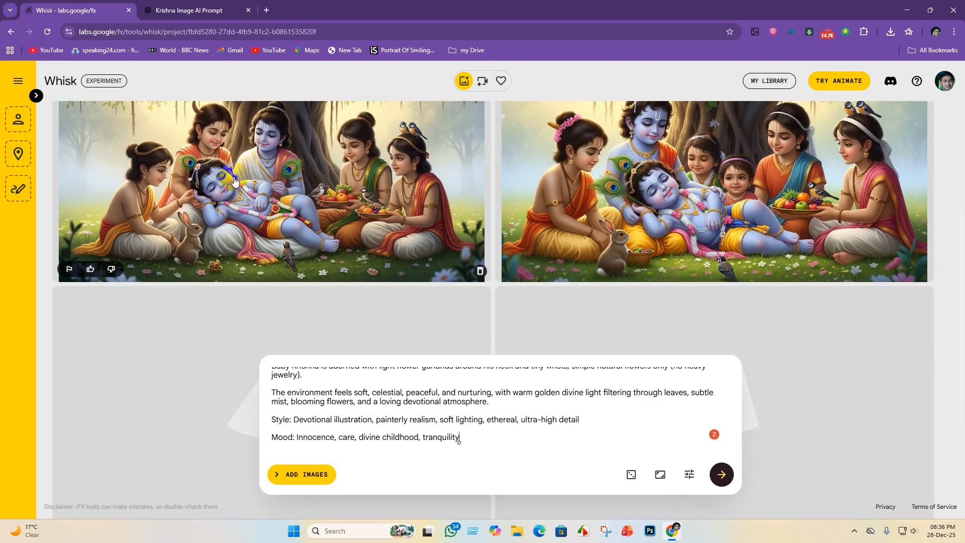
# - Download the second crawling Krishna image, with five friends around him, as a JPEG into the Krishna lila folder
pyautogui.scroll(1, 201, 160)
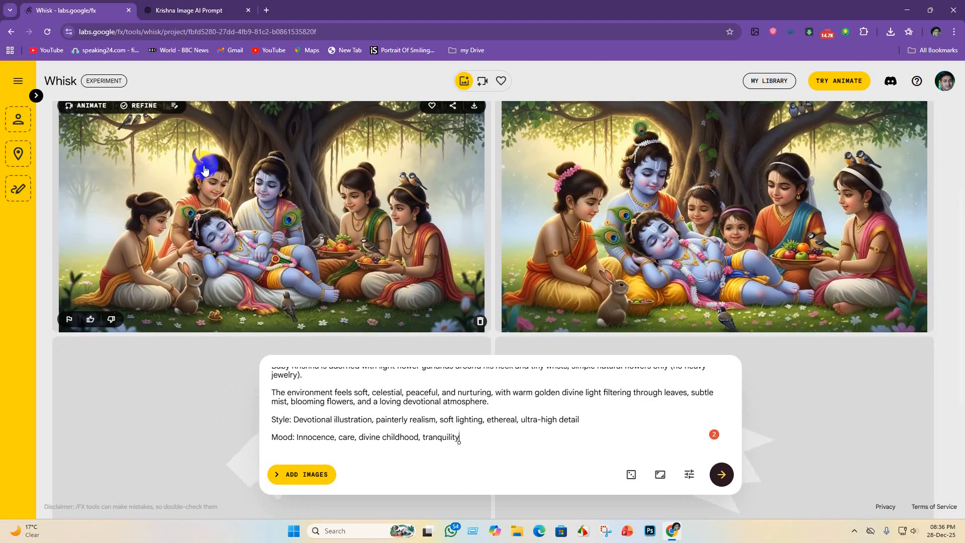
pyautogui.scroll(-5, 204, 170)
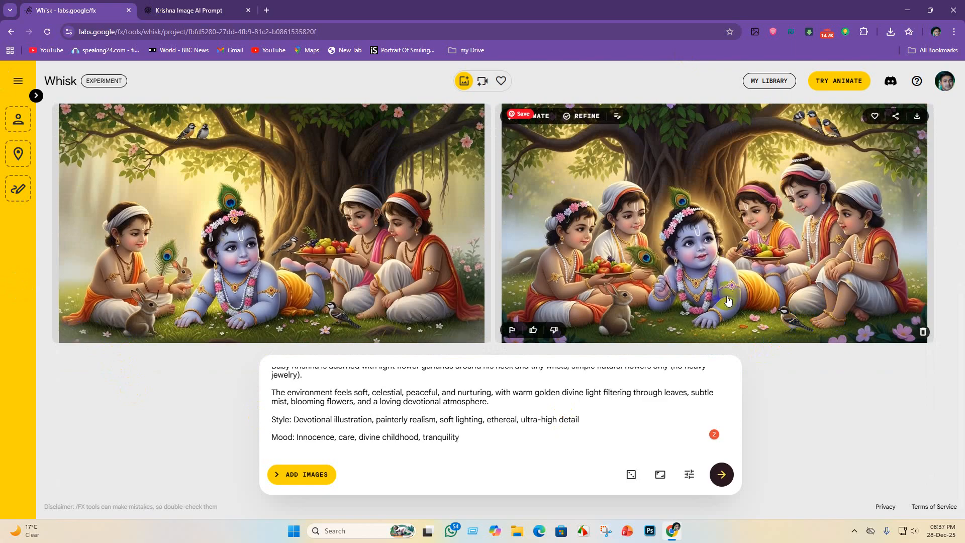
pyautogui.click(919, 116)
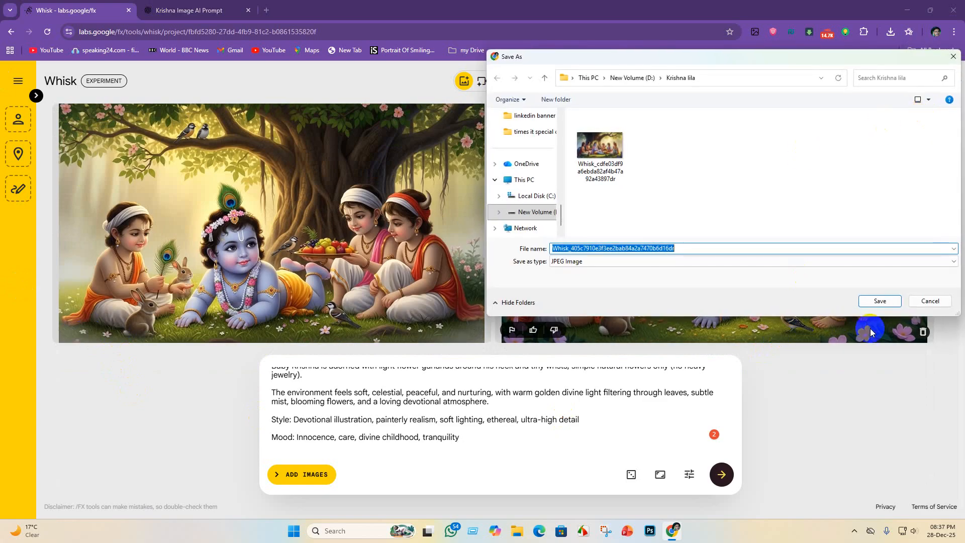
pyautogui.click(878, 300)
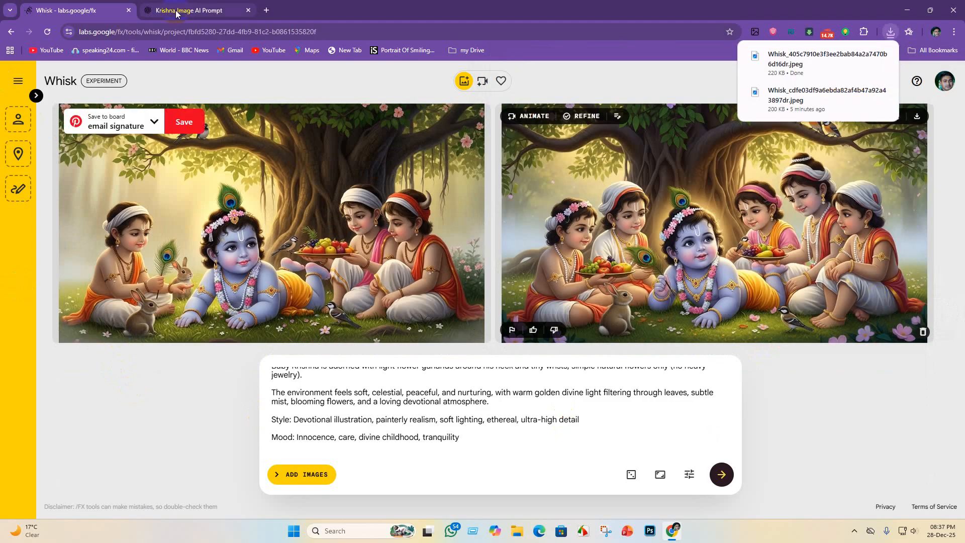
# - Switch to ChatGPT and send a follow-up request for an oil painting version of the prompt
pyautogui.click(184, 10)
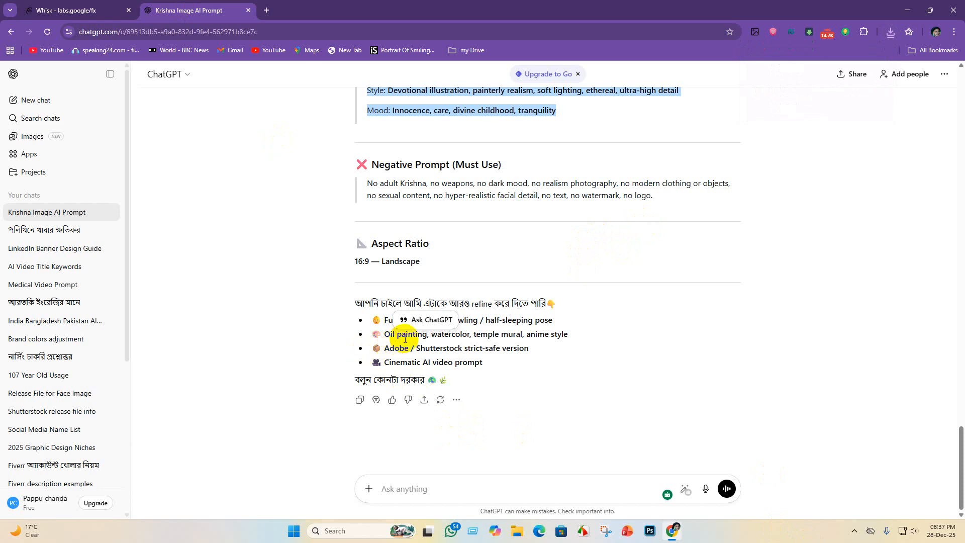
pyautogui.click(415, 489)
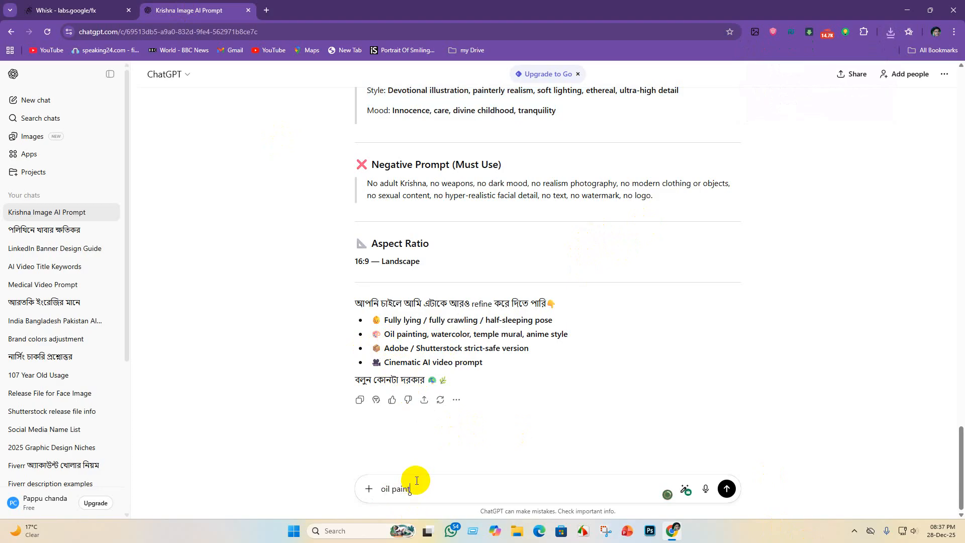
pyautogui.press('Return')
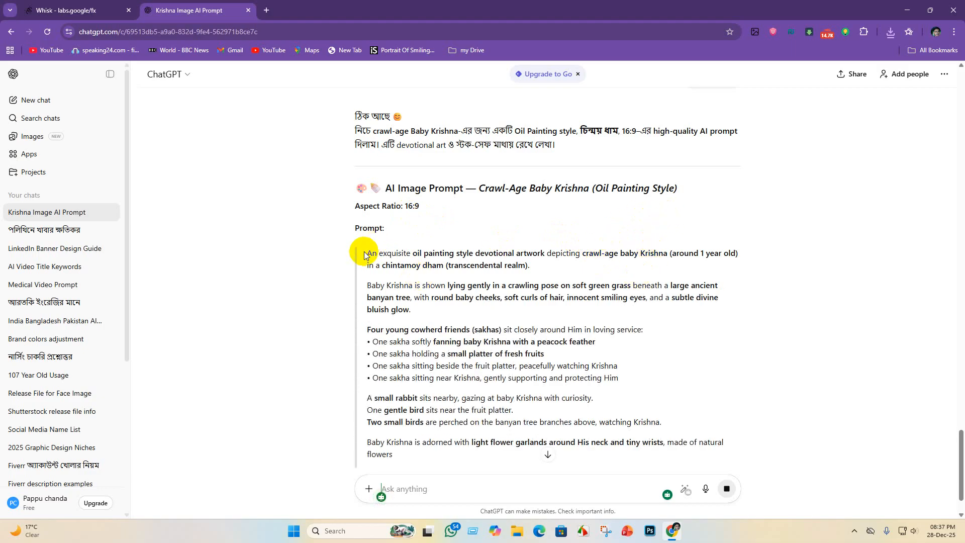
pyautogui.moveTo(365, 254); pyautogui.dragTo(733, 398)
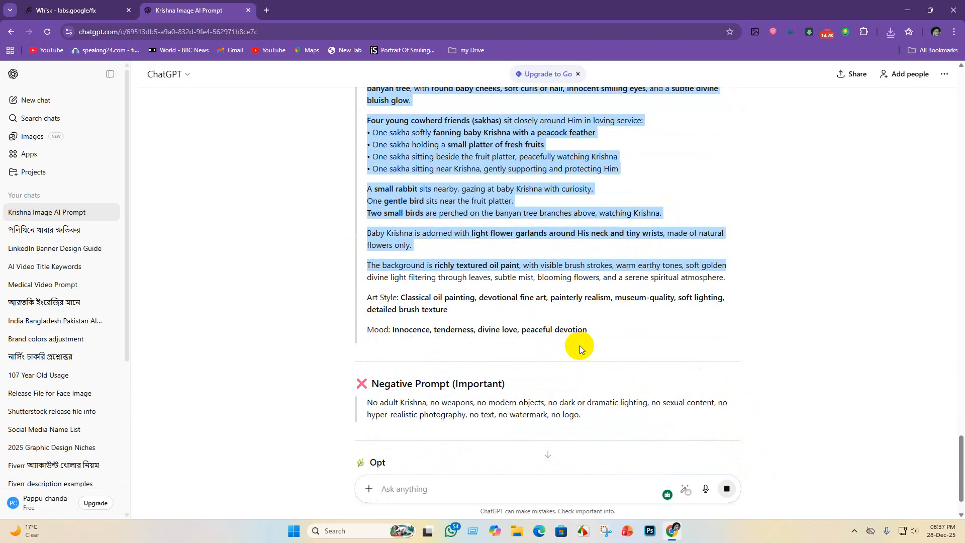
pyautogui.moveTo(578, 345); pyautogui.dragTo(266, 200)
pyautogui.hotkey('ctrl', 'c')
pyautogui.moveTo(257, 139); pyautogui.dragTo(402, 455)
pyautogui.scroll(-7, 413, 412)
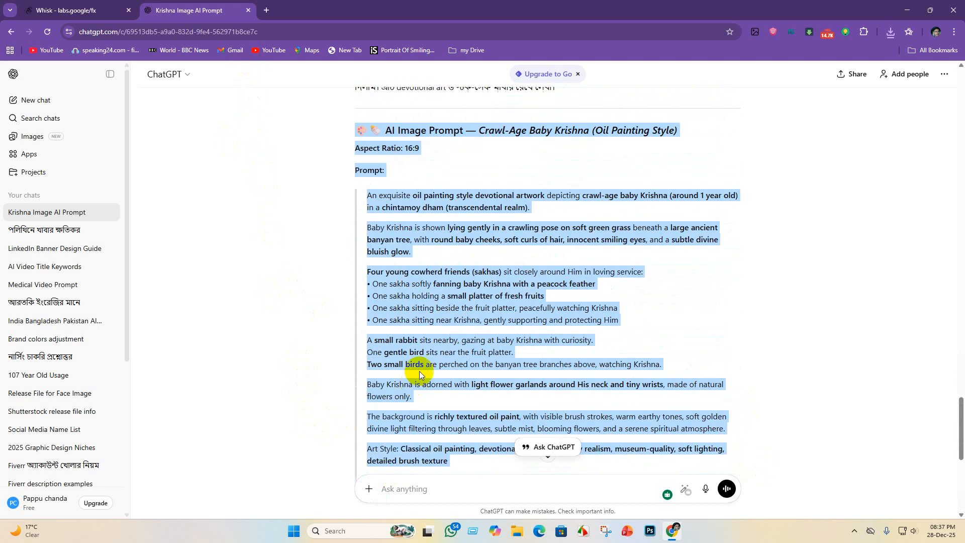
pyautogui.click(251, 183)
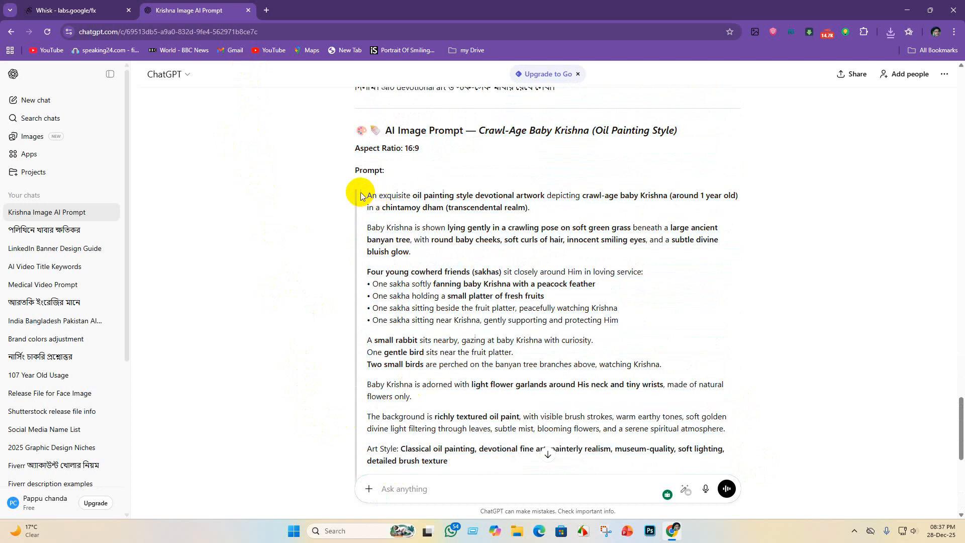
# - Copy the full Crawl-Age Baby Krishna (Oil Painting Style) prompt, from its opening sentence through the Mood line
pyautogui.moveTo(356, 195)
pyautogui.mouseDown()
pyautogui.moveTo(377, 196)
pyautogui.moveTo(593, 385)
pyautogui.moveTo(595, 447)
pyautogui.moveTo(656, 460)
pyautogui.mouseUp()
pyautogui.scroll(-5, 665, 414)
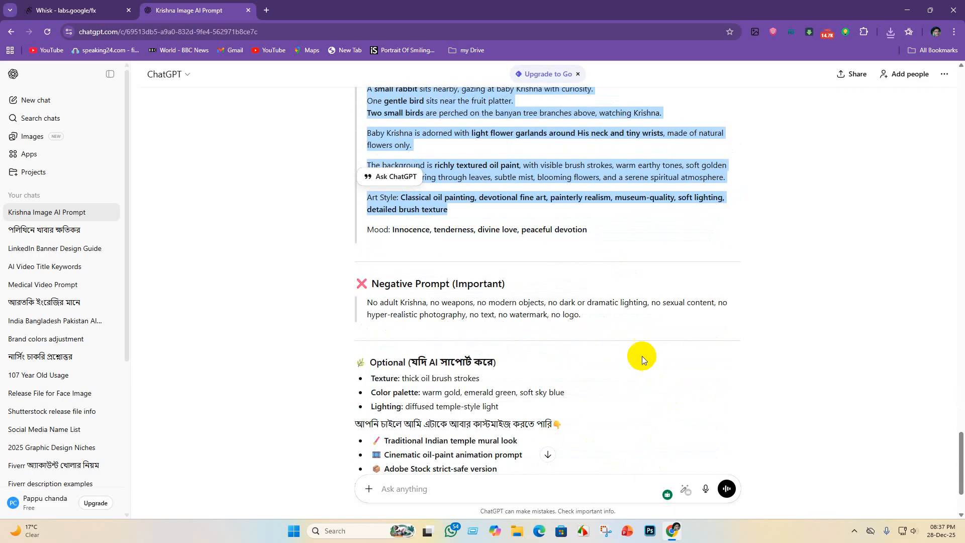
pyautogui.moveTo(602, 238); pyautogui.dragTo(357, 277)
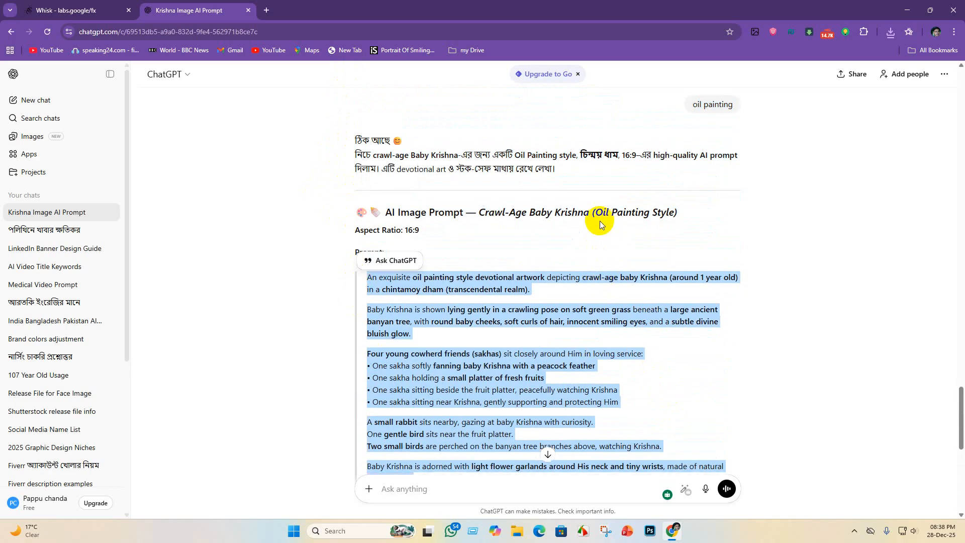
pyautogui.scroll(-8, 598, 280)
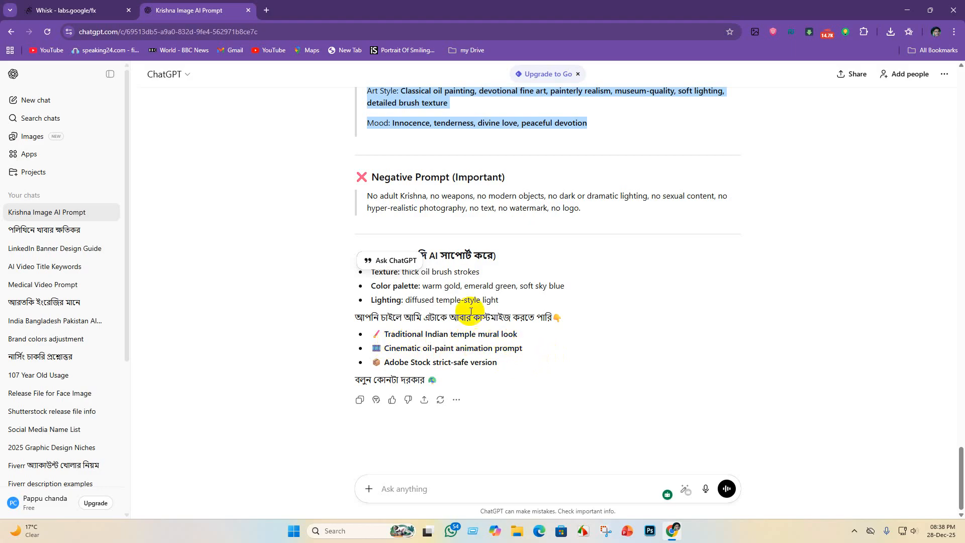
# - Switch to Whisk, clear the whole old prompt, paste the oil painting style prompt and generate the images
pyautogui.click(66, 10)
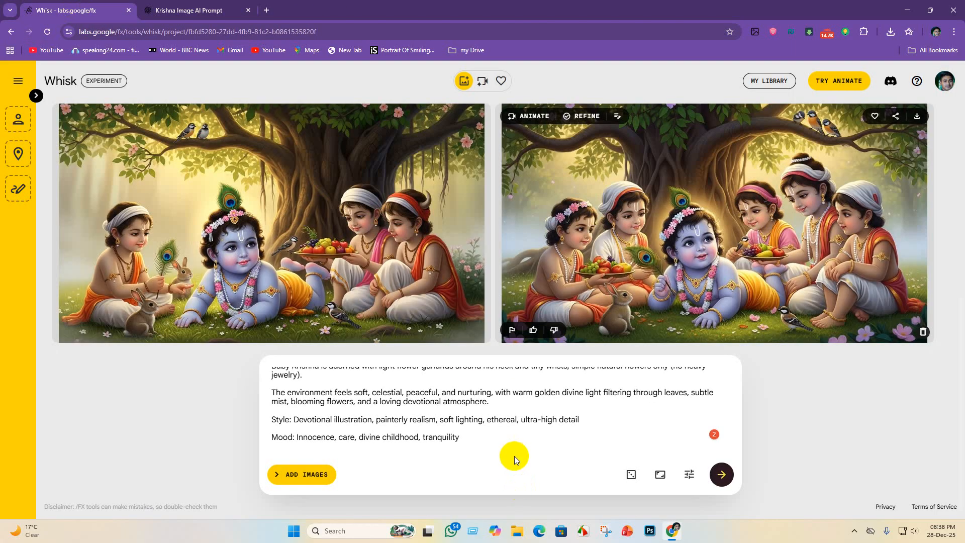
pyautogui.moveTo(459, 439); pyautogui.dragTo(103, 318)
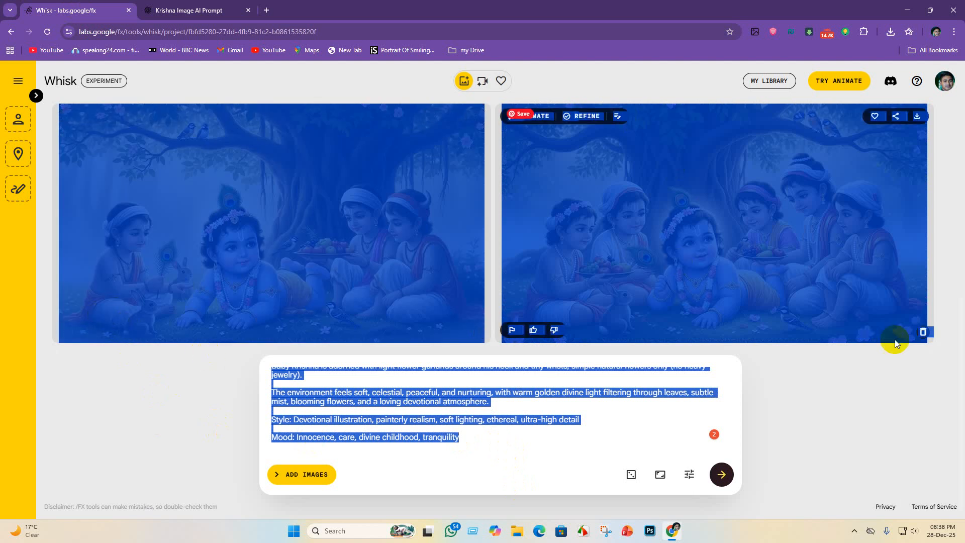
pyautogui.click(912, 385)
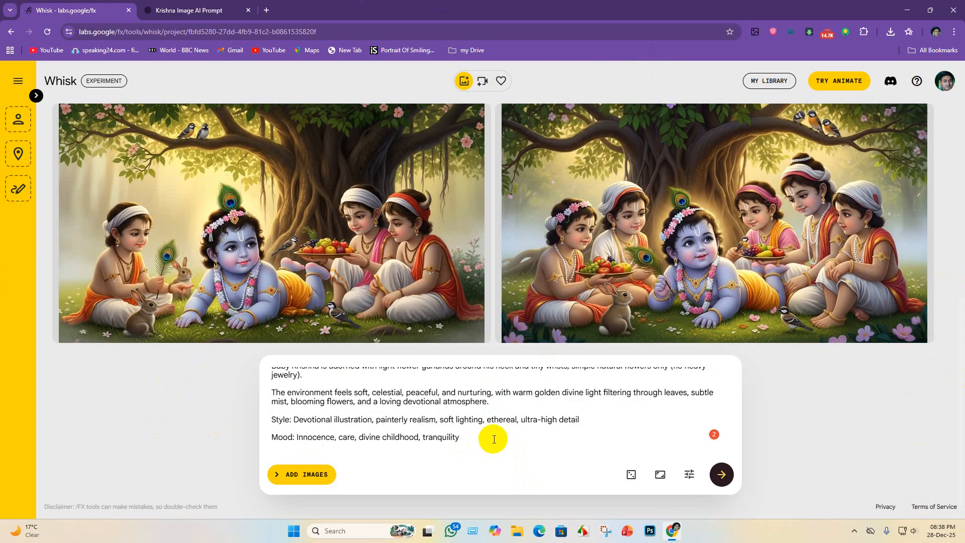
pyautogui.scroll(5, 783, 255)
pyautogui.scroll(-5, 783, 256)
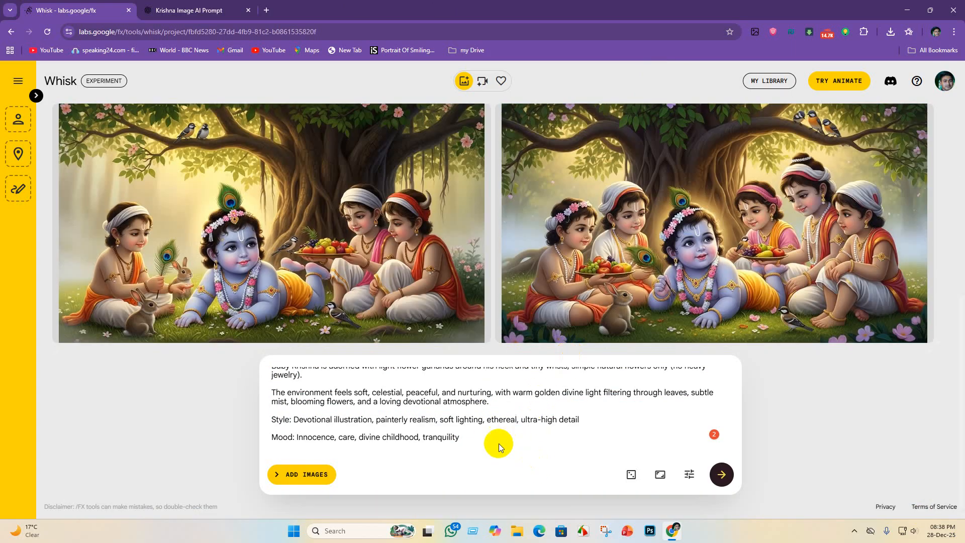
pyautogui.click(186, 368)
pyautogui.moveTo(463, 440); pyautogui.dragTo(157, 360)
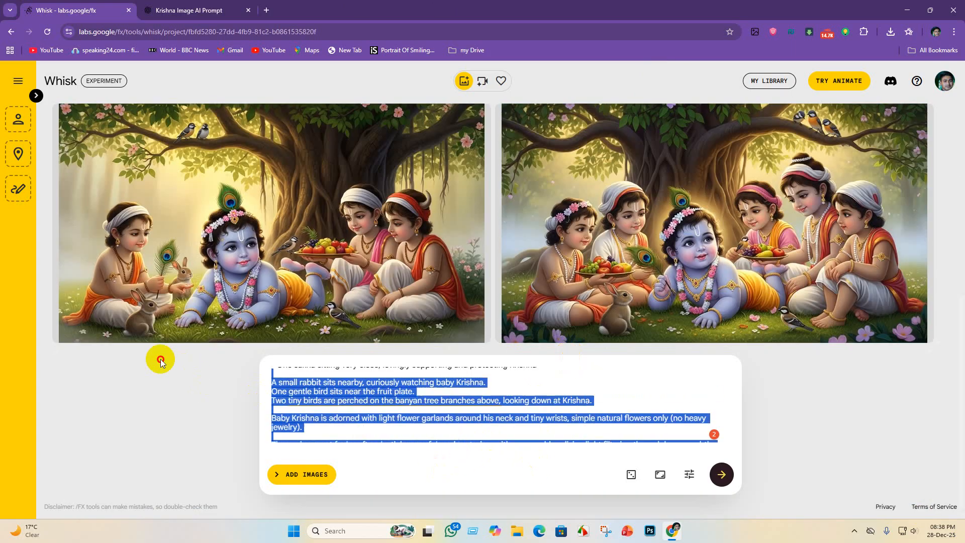
pyautogui.press('BackSpace')
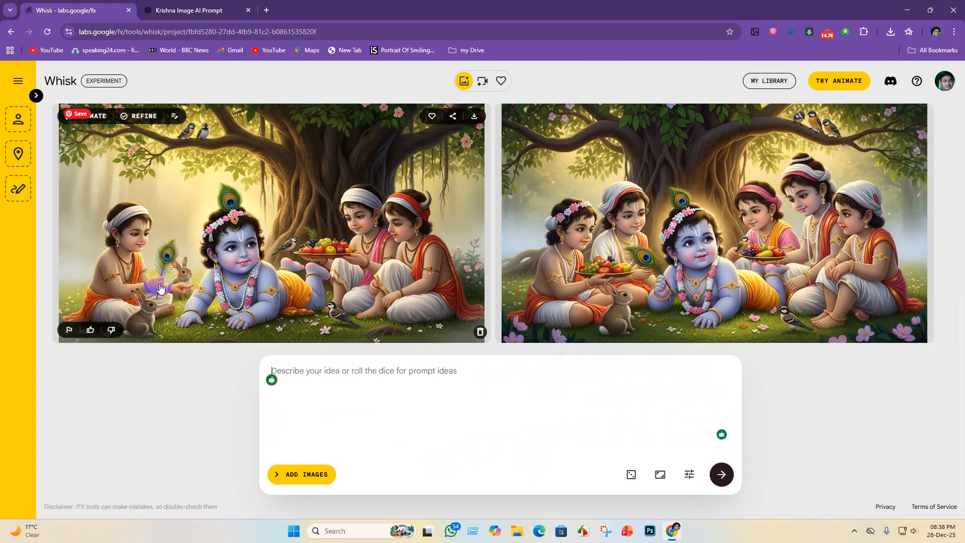
pyautogui.hotkey('ctrl', 'v')
pyautogui.press('Return')
pyautogui.rightClick(1, 542)
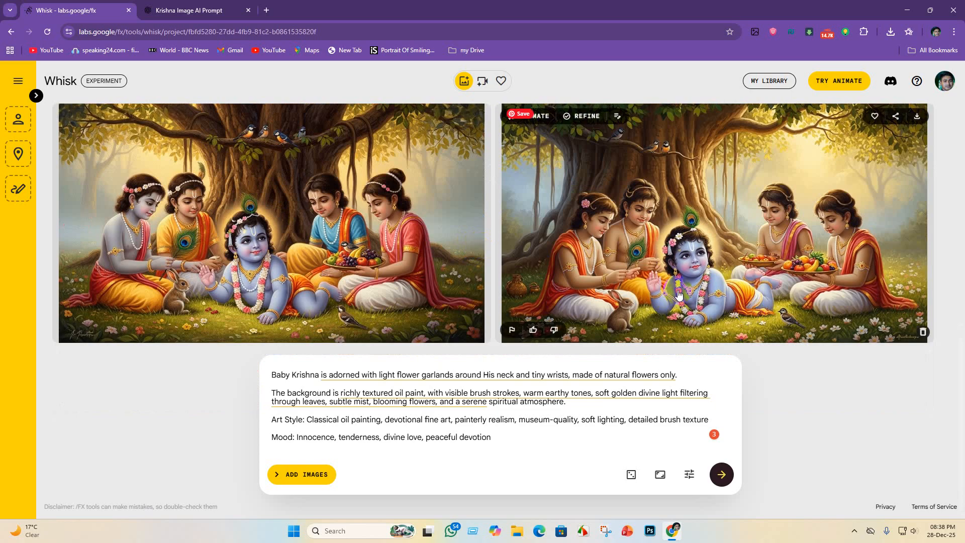
# - Compare the oil painting results and download the second image as a JPEG into the Krishna lila folder
pyautogui.scroll(2, 770, 335)
pyautogui.scroll(-2, 770, 342)
pyautogui.scroll(1, 755, 274)
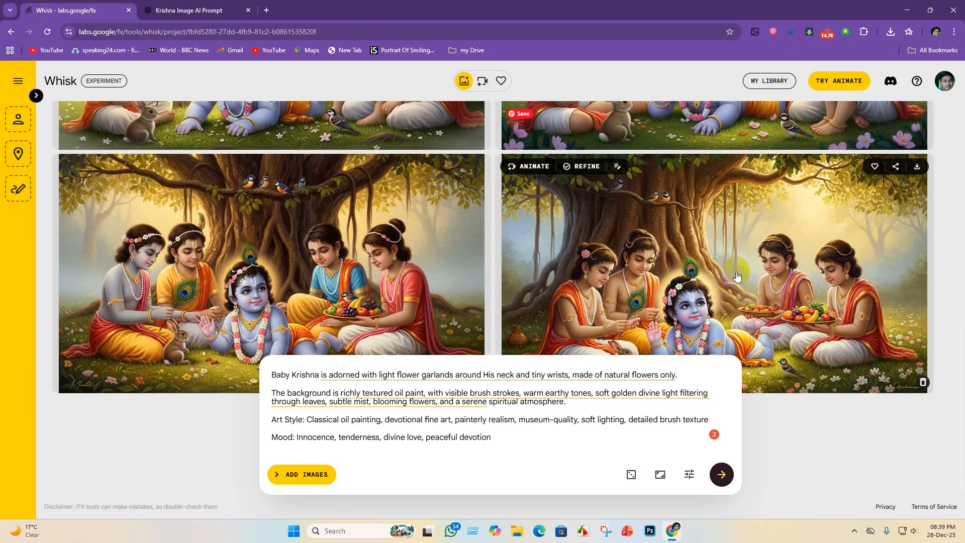
pyautogui.scroll(-1, 737, 277)
pyautogui.scroll(1, 822, 266)
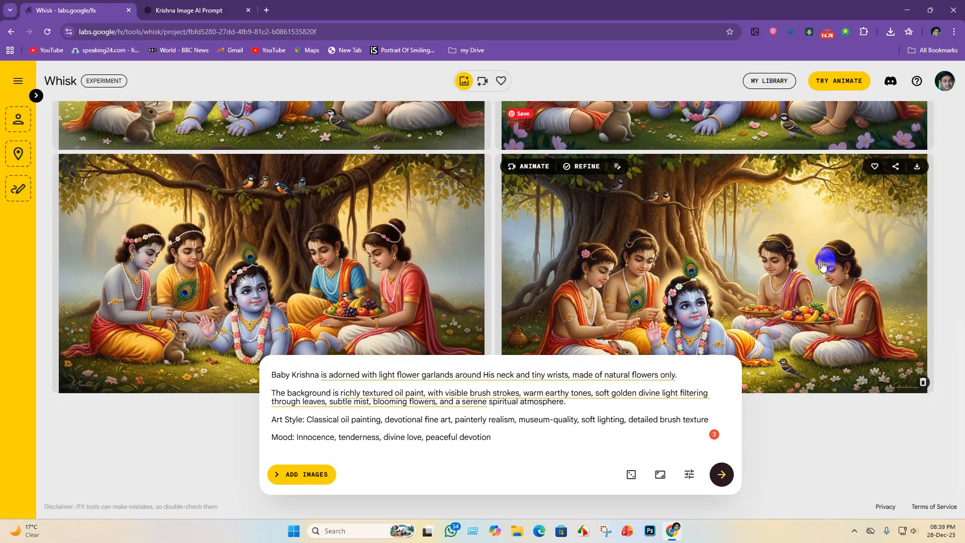
pyautogui.click(918, 169)
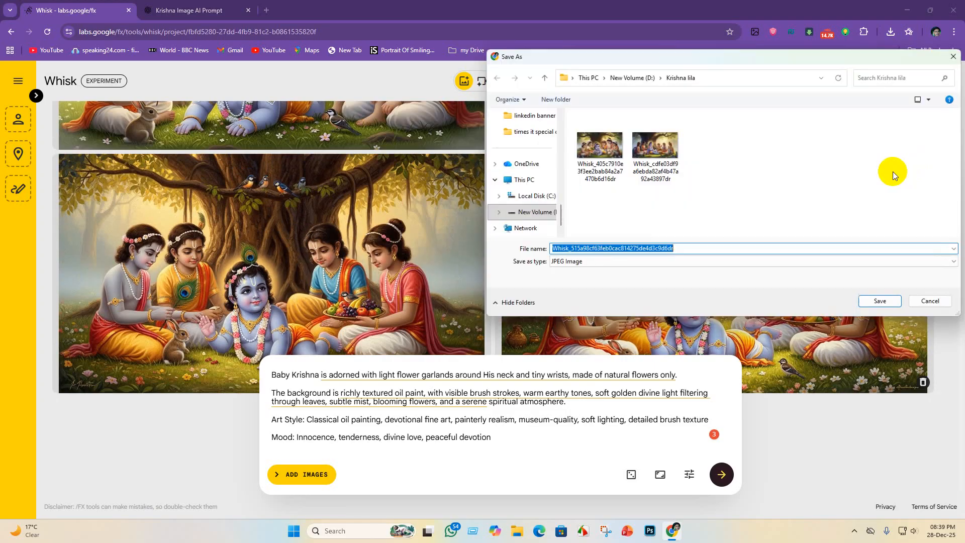
pyautogui.click(880, 300)
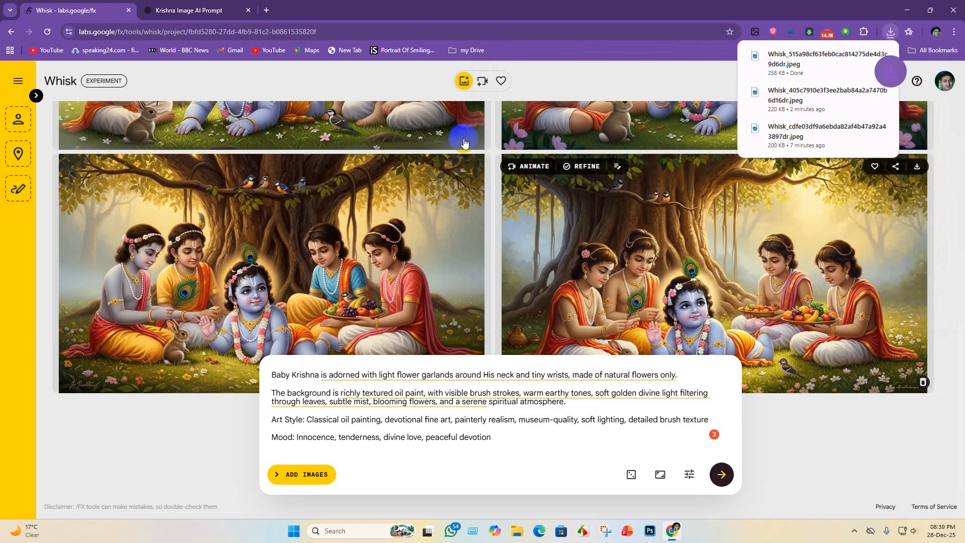
# - Switch to ChatGPT, review its suggested style options and send the follow-up request "painting mode"
pyautogui.click(192, 6)
pyautogui.click(69, 6)
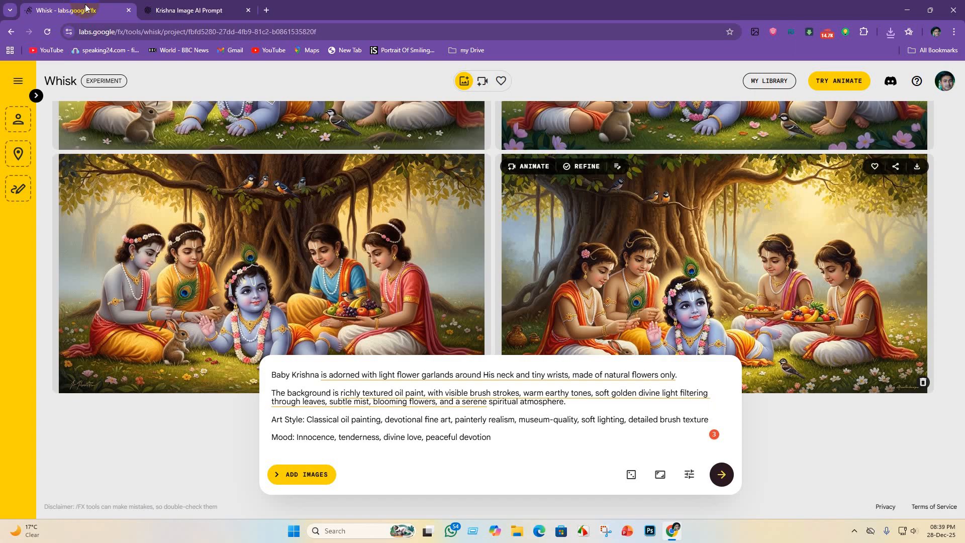
pyautogui.click(191, 12)
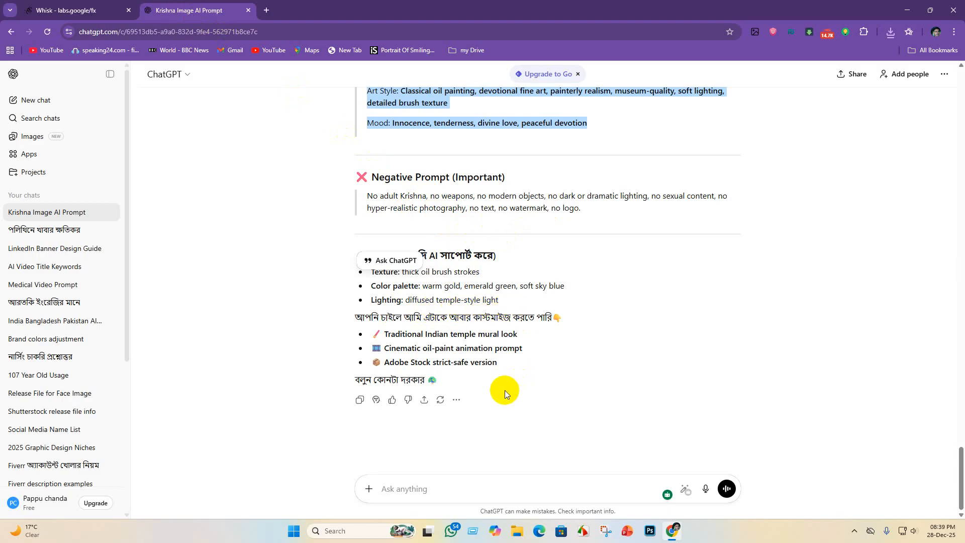
pyautogui.scroll(15, 424, 250)
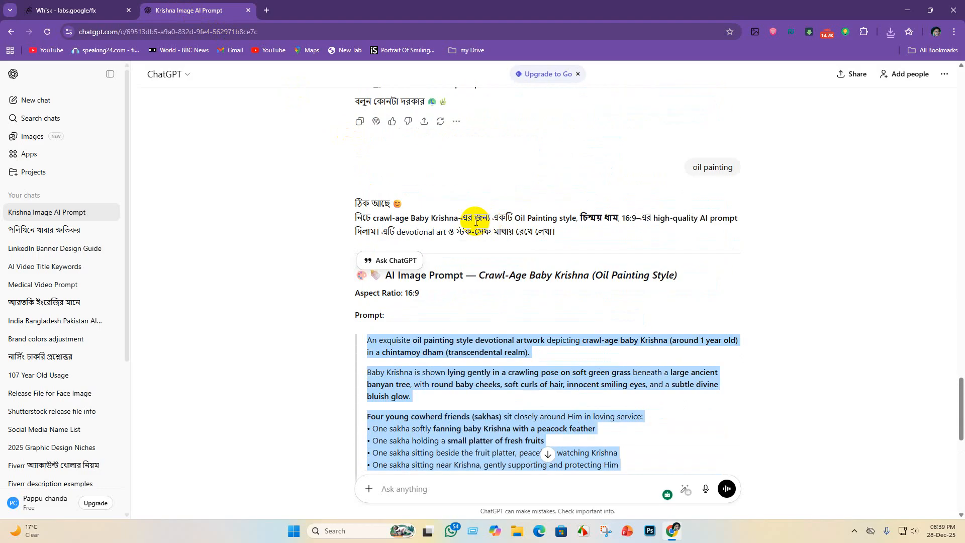
pyautogui.scroll(2, 412, 267)
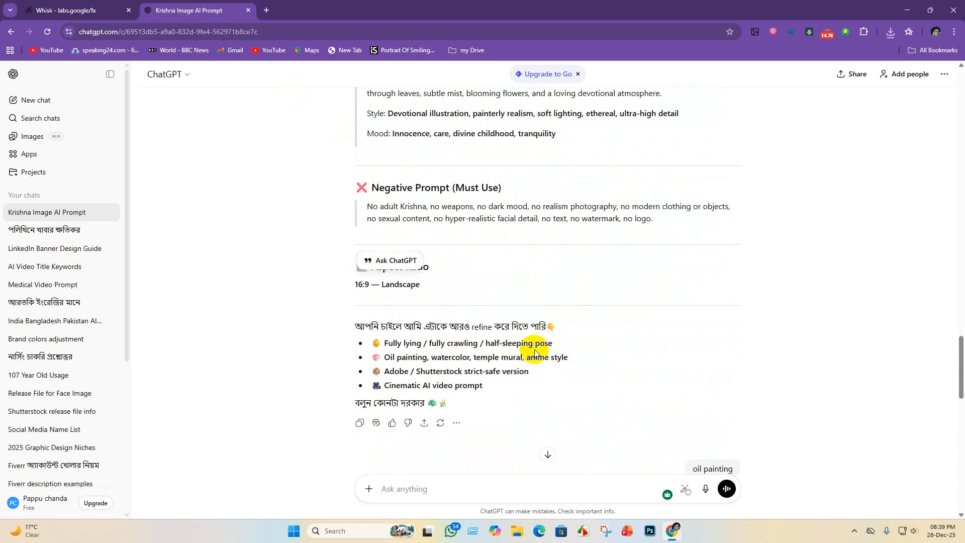
pyautogui.scroll(-1, 560, 349)
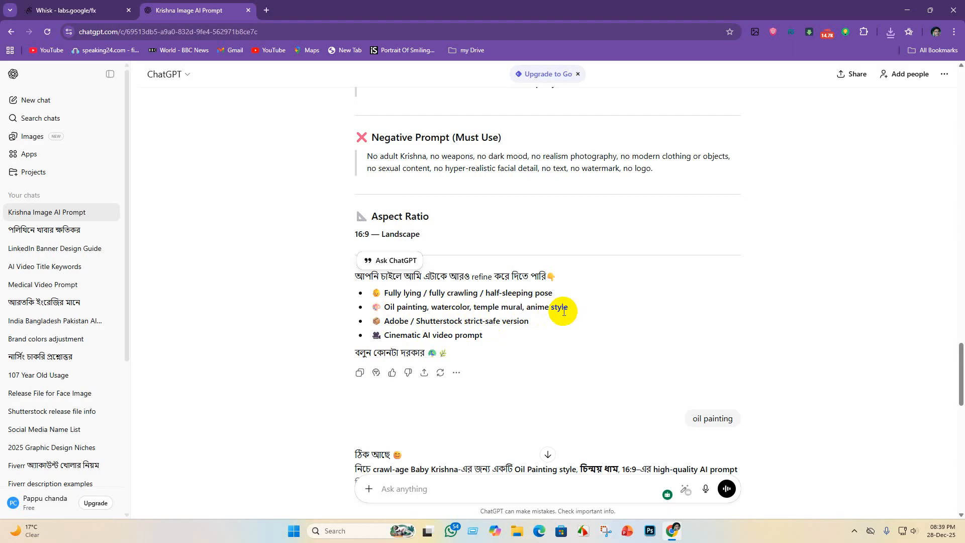
pyautogui.scroll(-15, 407, 302)
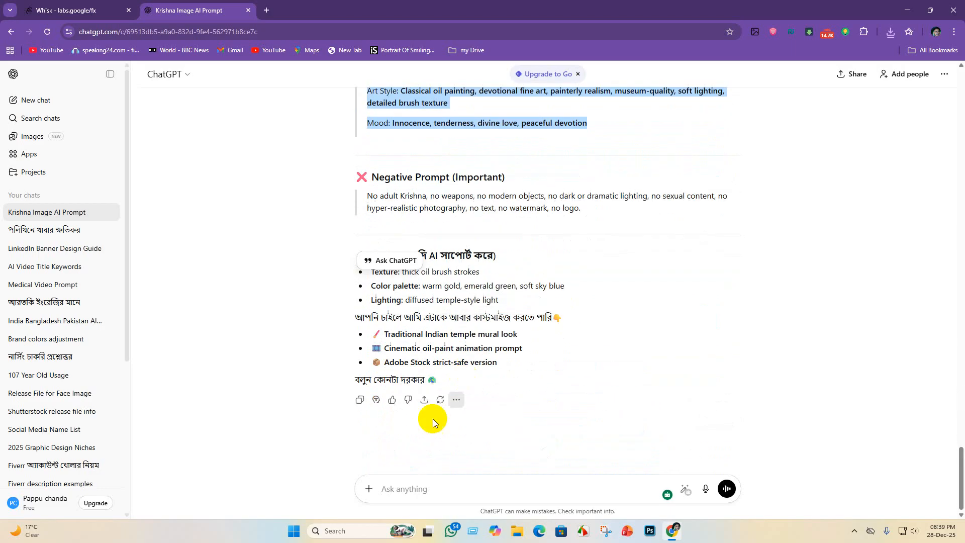
pyautogui.click(390, 485)
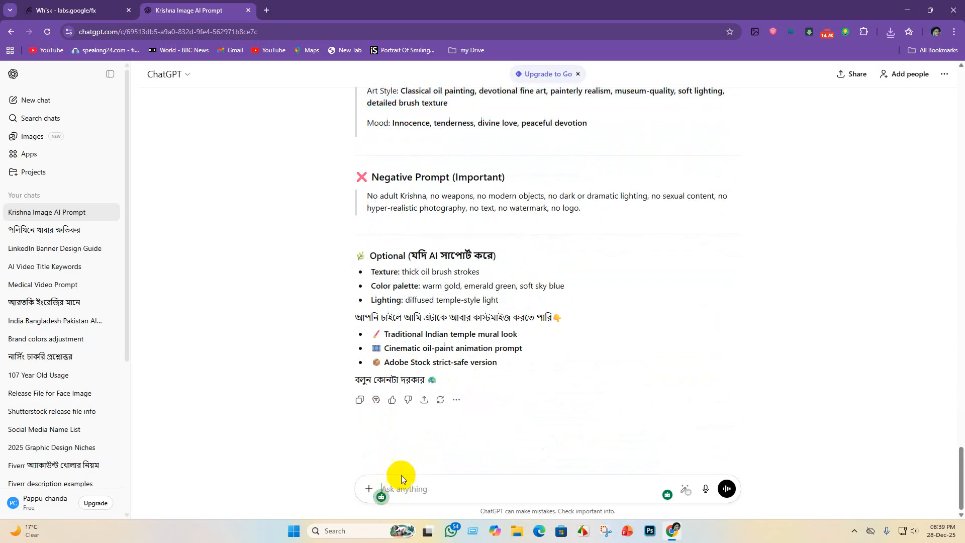
pyautogui.write('pai')
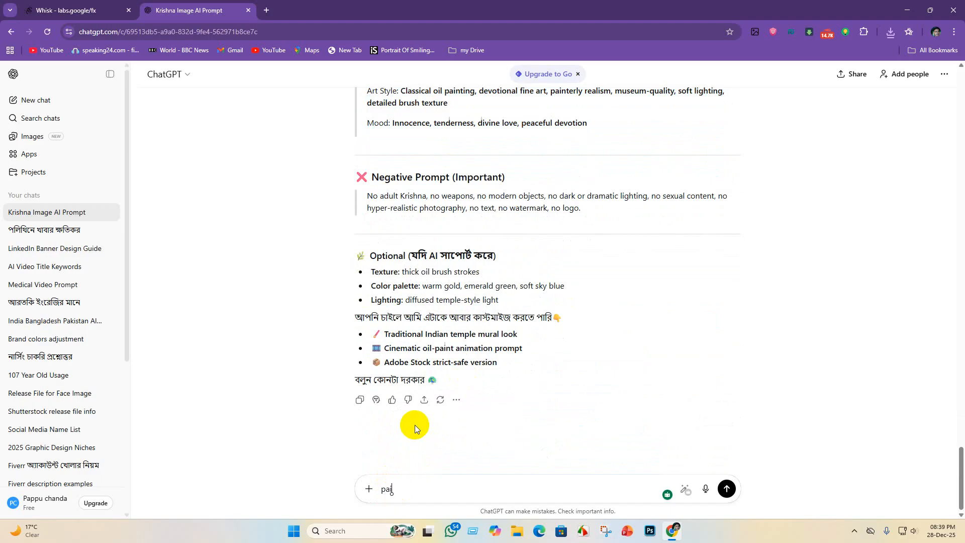
pyautogui.write('nting sty')
pyautogui.press('BackSpace')
pyautogui.press('BackSpace')
pyautogui.press('BackSpace')
pyautogui.write('mode')
pyautogui.press('Return')
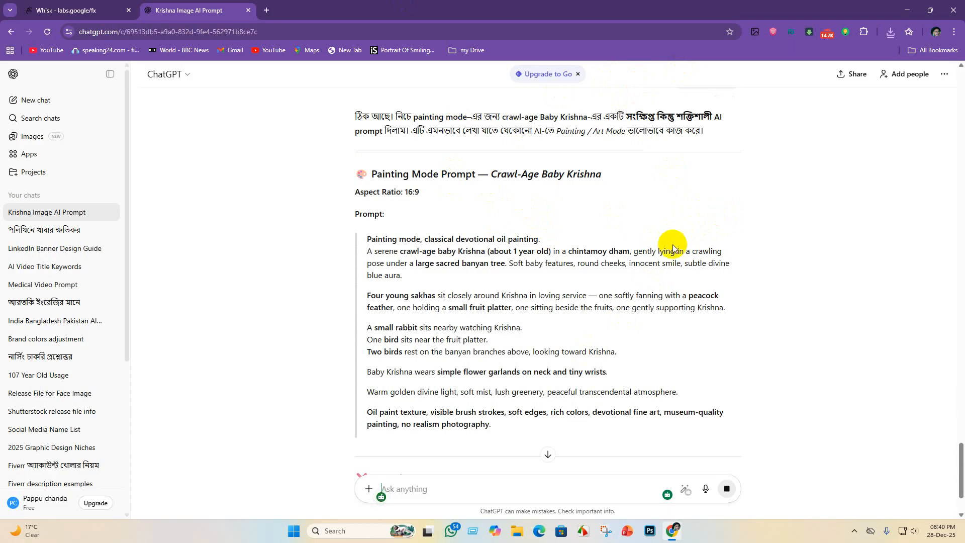
# - Copy the whole Painting Mode prompt for Crawl-Age Baby Krishna, from "Painting mode" through "no realism photography"
pyautogui.scroll(-2, 673, 241)
pyautogui.scroll(1, 367, 220)
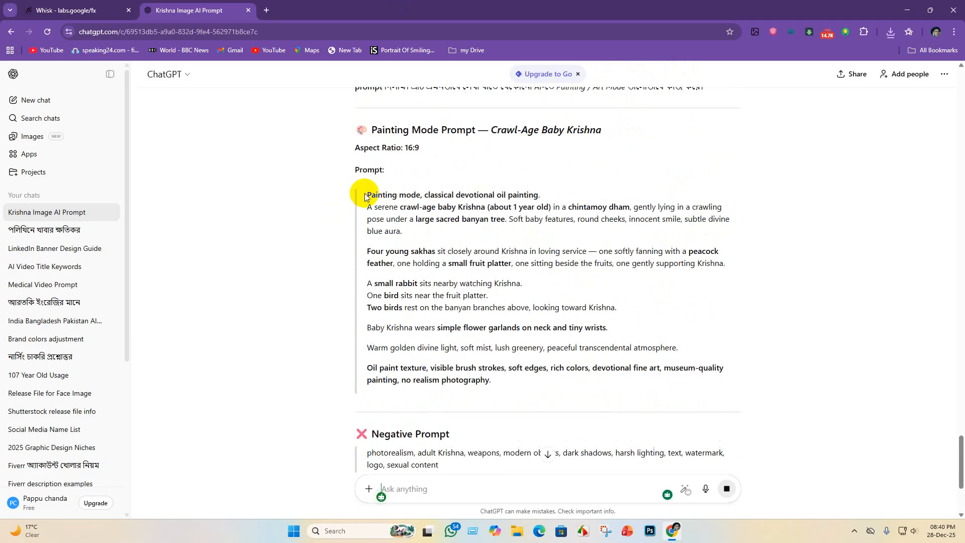
pyautogui.moveTo(364, 193)
pyautogui.mouseDown()
pyautogui.moveTo(512, 263)
pyautogui.moveTo(612, 402)
pyautogui.moveTo(629, 402)
pyautogui.mouseUp()
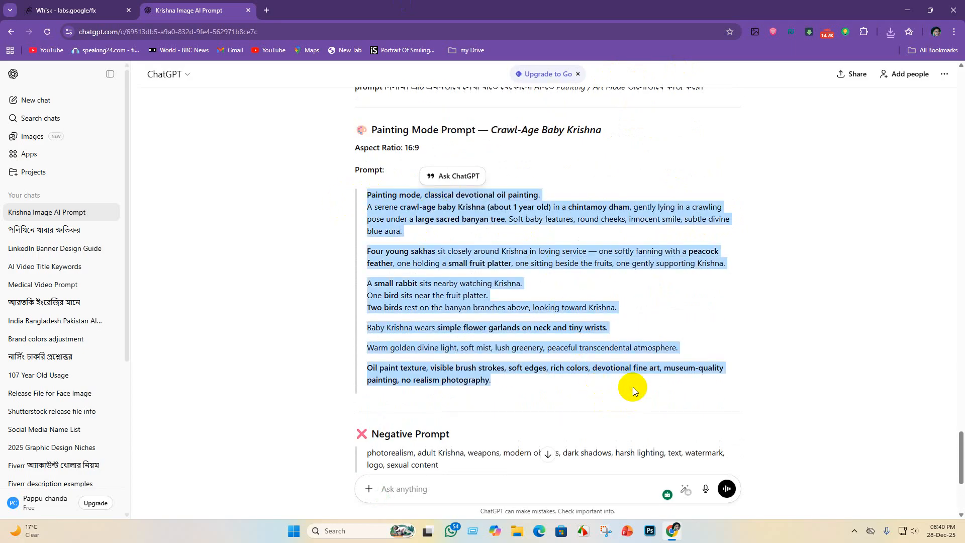
# - Switch to Whisk, clear the old oil painting prompt, paste the Painting Mode prompt and generate the images
pyautogui.click(100, 8)
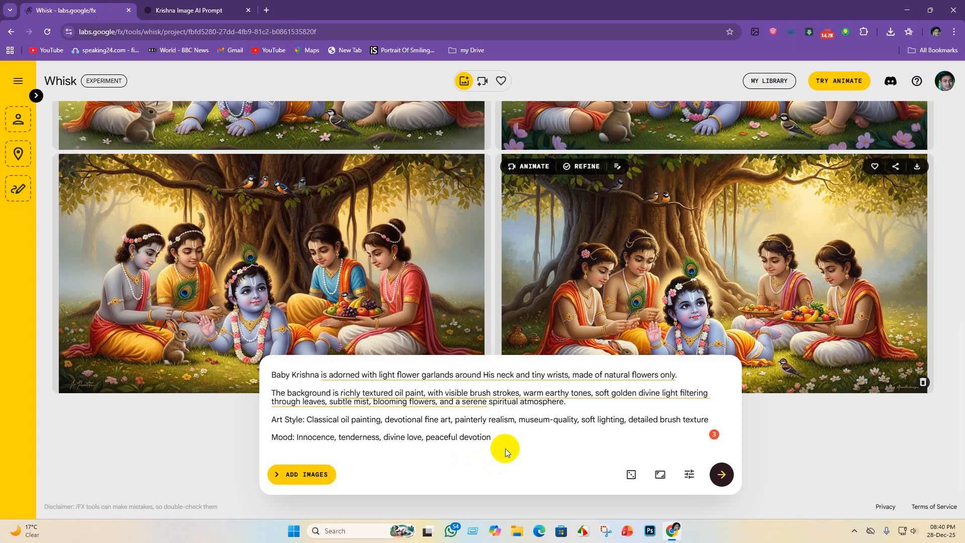
pyautogui.hotkey('ctrl', 'a')
pyautogui.click(314, 477)
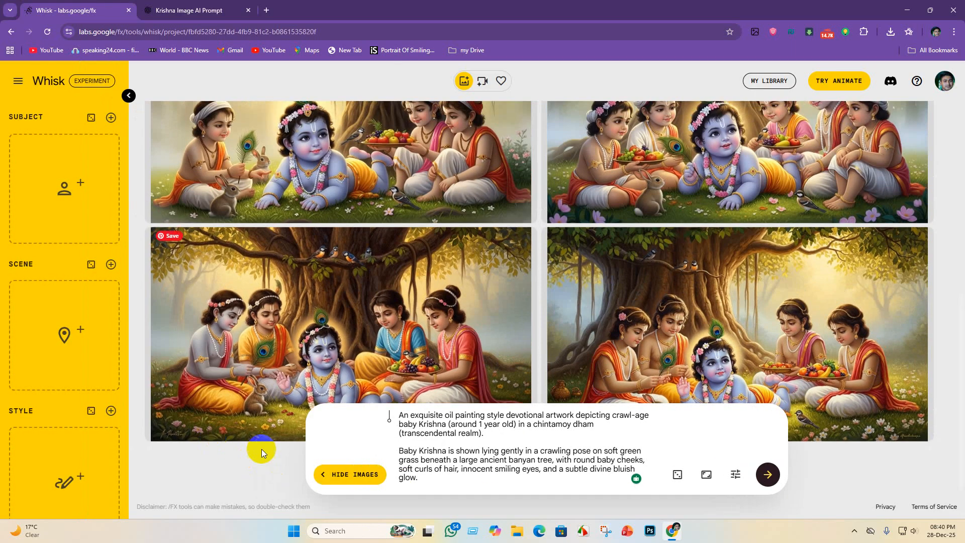
pyautogui.click(310, 448)
pyautogui.click(319, 474)
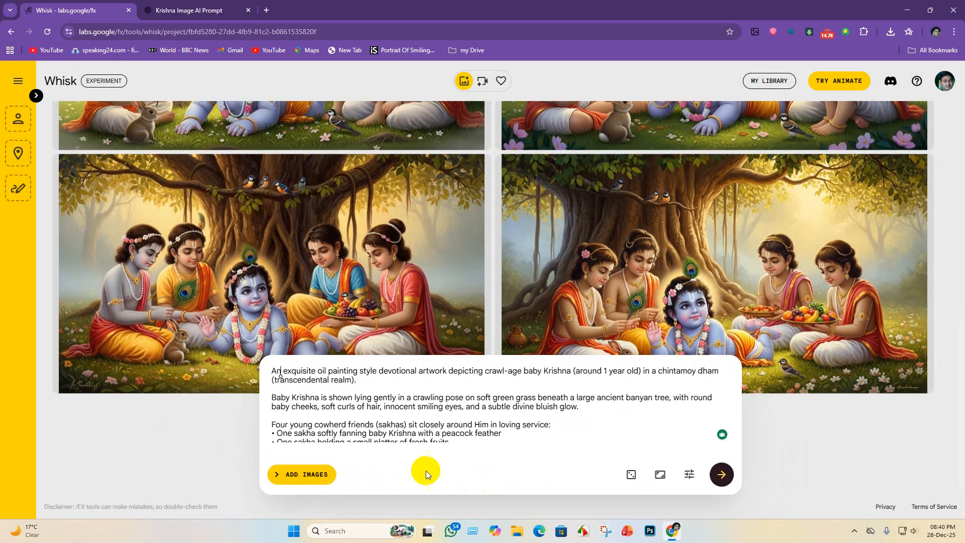
pyautogui.scroll(-5, 453, 416)
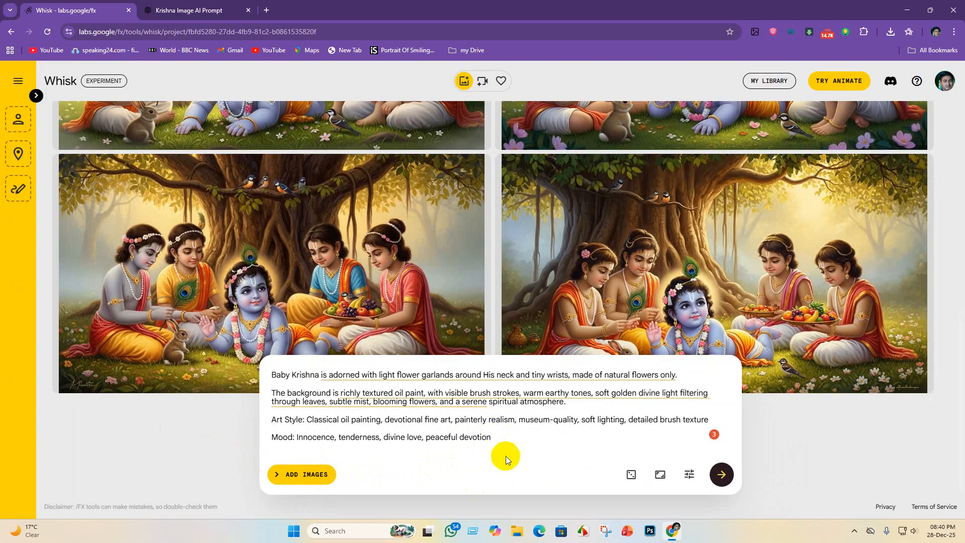
pyautogui.moveTo(498, 440); pyautogui.dragTo(221, 342)
pyautogui.press('BackSpace')
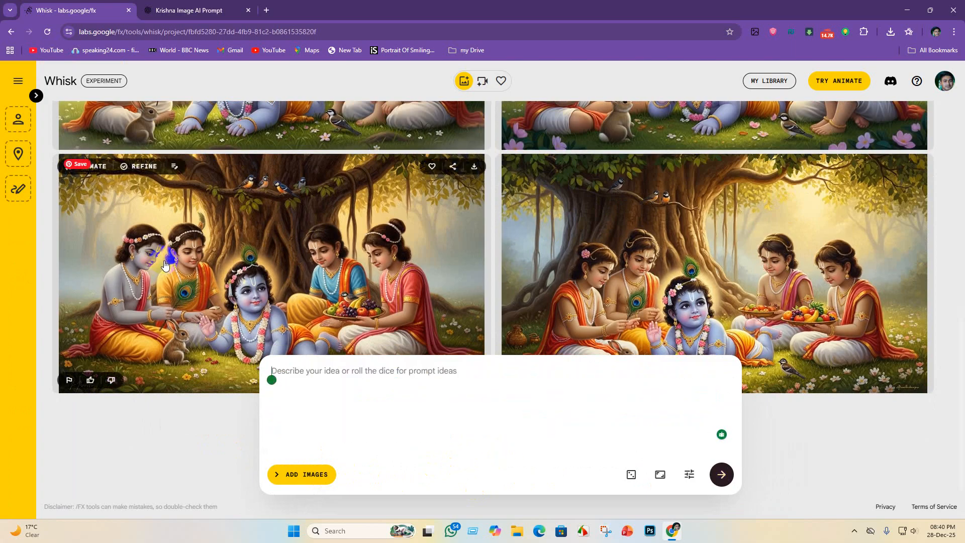
pyautogui.hotkey('ctrl', 'v')
pyautogui.press('Return')
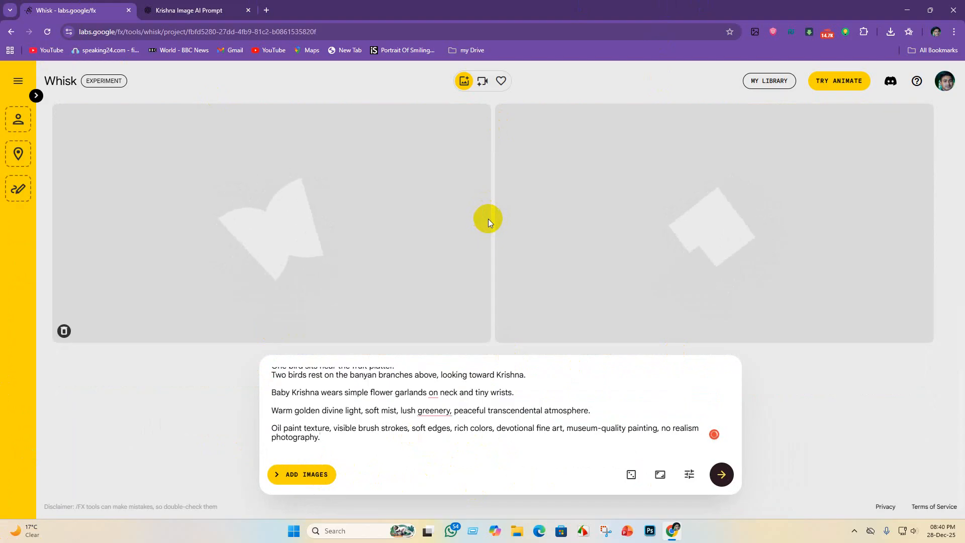
# - Apply the grammar suggestions "and a peaceful transcendental atmosphere" and "on his neck" to the prompt, and look over the new images
pyautogui.moveTo(433, 414)
pyautogui.click(440, 438)
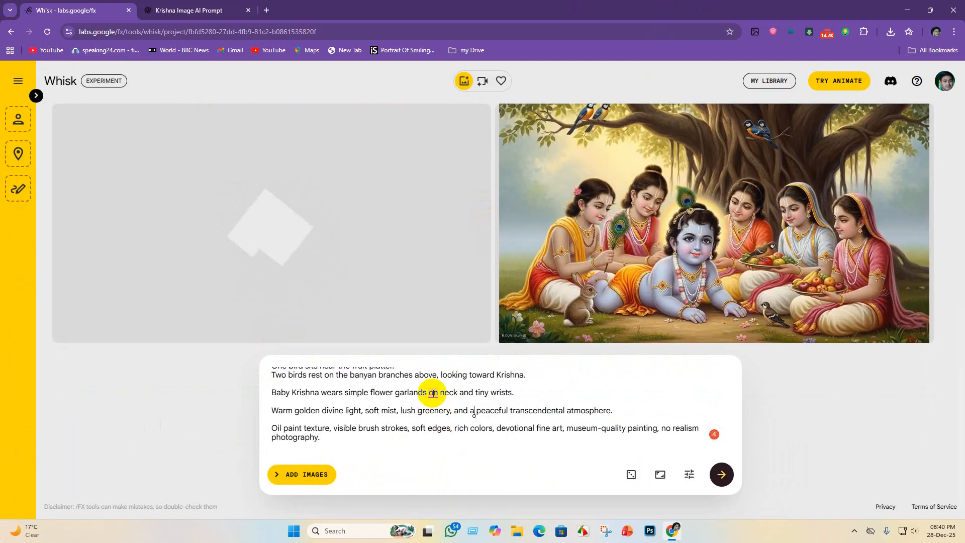
pyautogui.moveTo(433, 393)
pyautogui.click(440, 422)
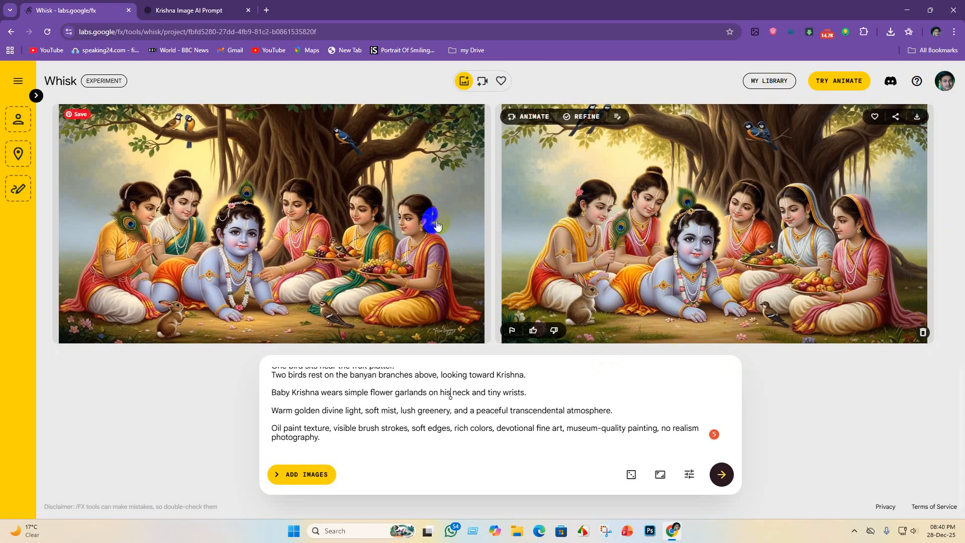
pyautogui.scroll(1, 309, 256)
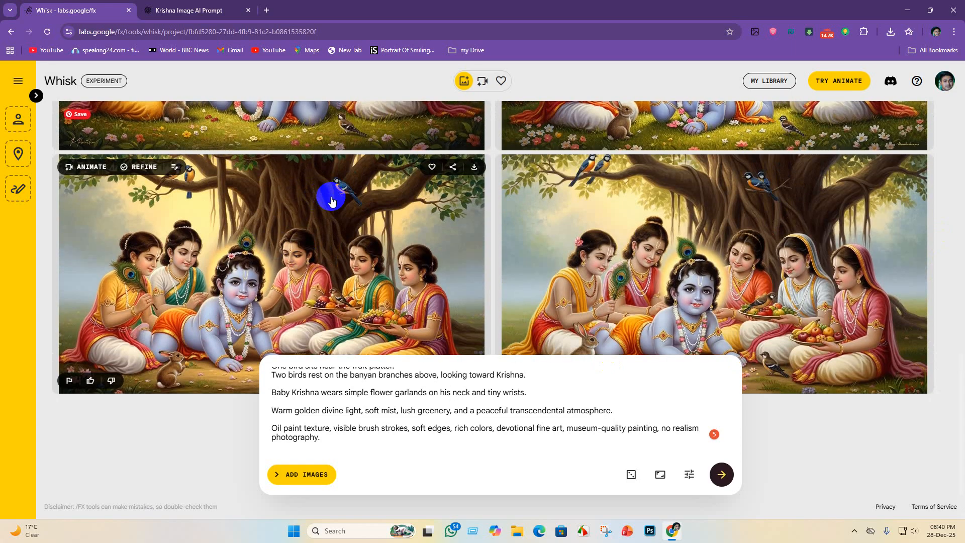
pyautogui.scroll(1, 205, 279)
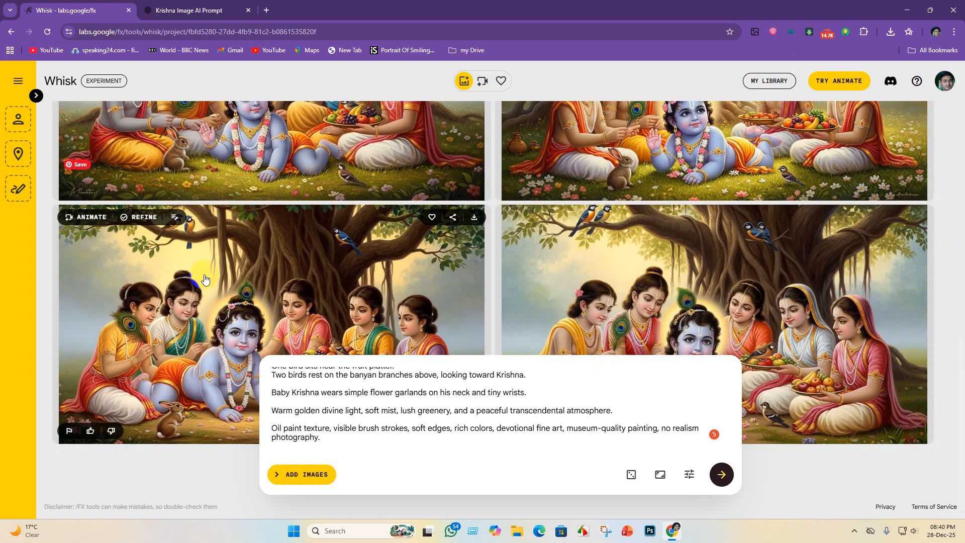
# - Look over the new painting images, switch to ChatGPT and send the follow-up request "only boy friend"
pyautogui.scroll(-2, 205, 279)
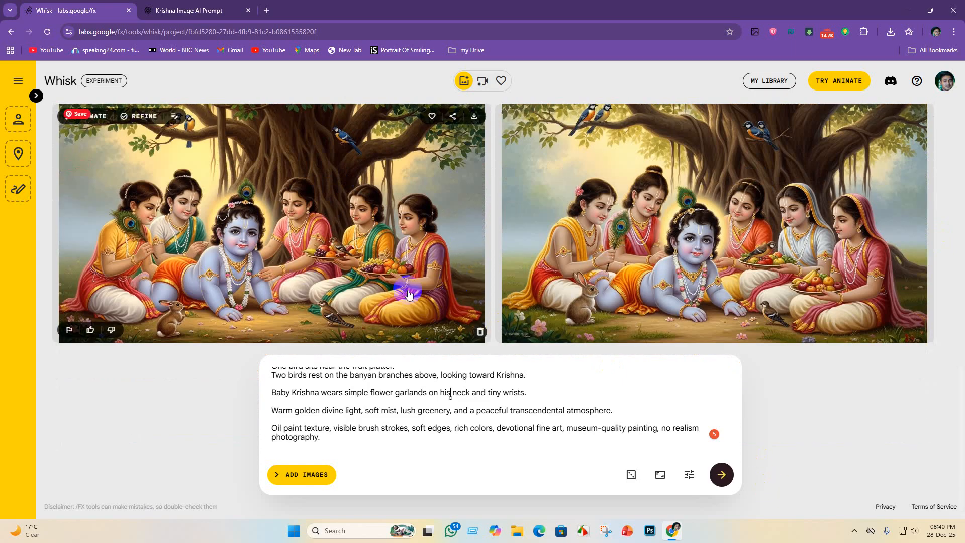
pyautogui.scroll(4, 689, 225)
pyautogui.scroll(-4, 553, 216)
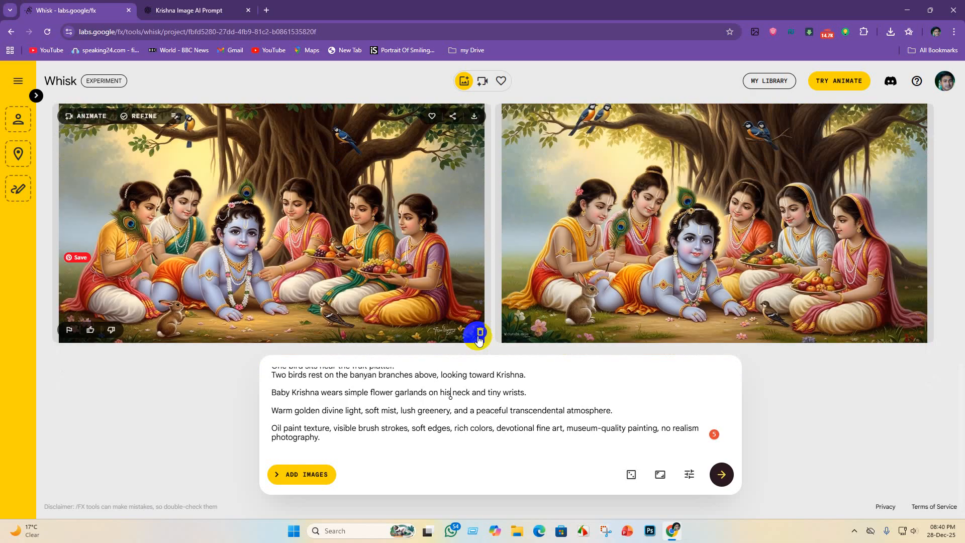
pyautogui.click(251, 5)
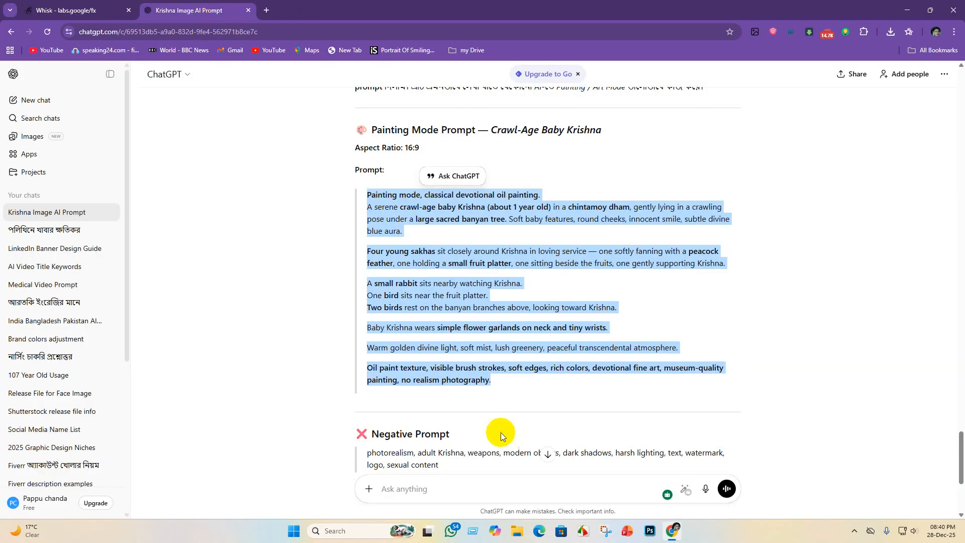
pyautogui.scroll(-4, 500, 431)
pyautogui.click(412, 487)
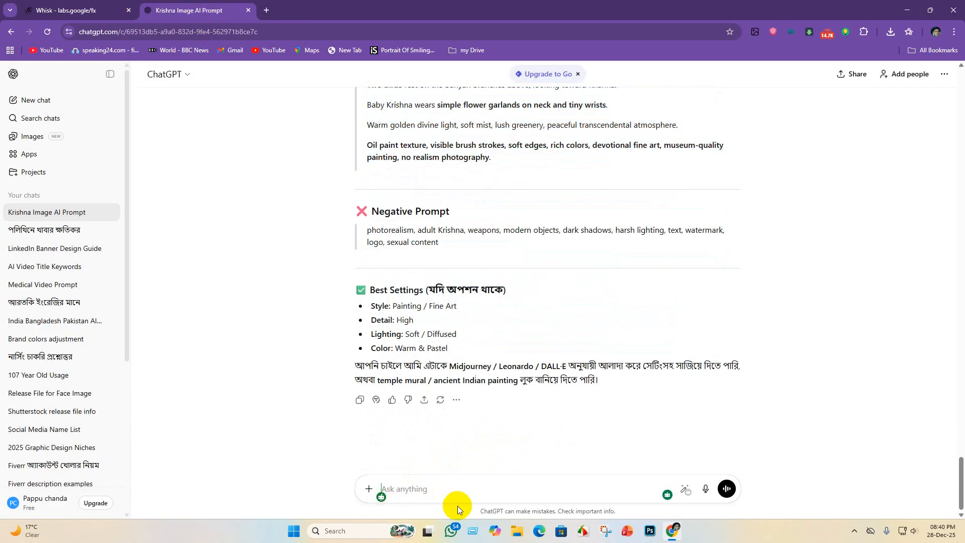
pyautogui.write('only bo')
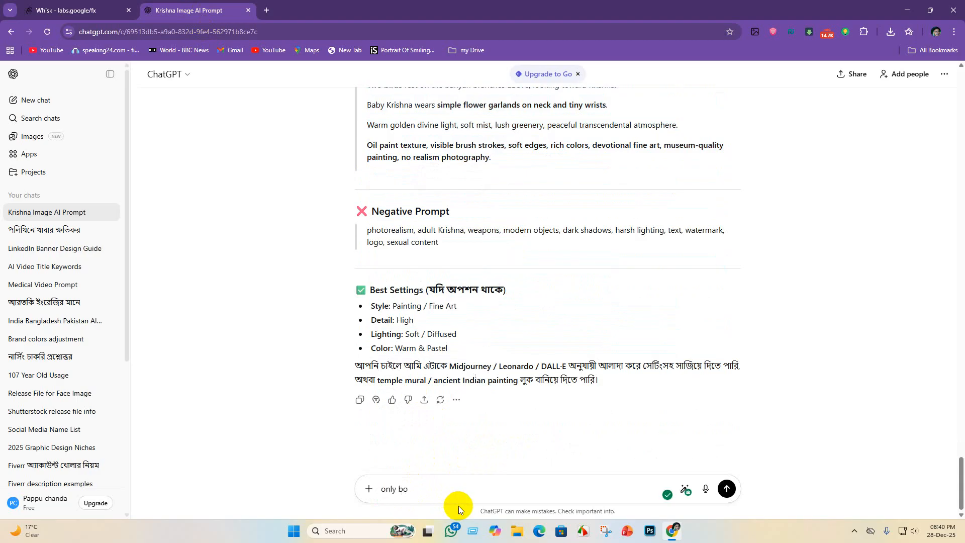
pyautogui.write('y feien')
pyautogui.press('BackSpace')
pyautogui.press('BackSpace')
pyautogui.press('BackSpace')
pyautogui.press('BackSpace')
pyautogui.press('BackSpace')
pyautogui.write('riend')
pyautogui.press('Return')
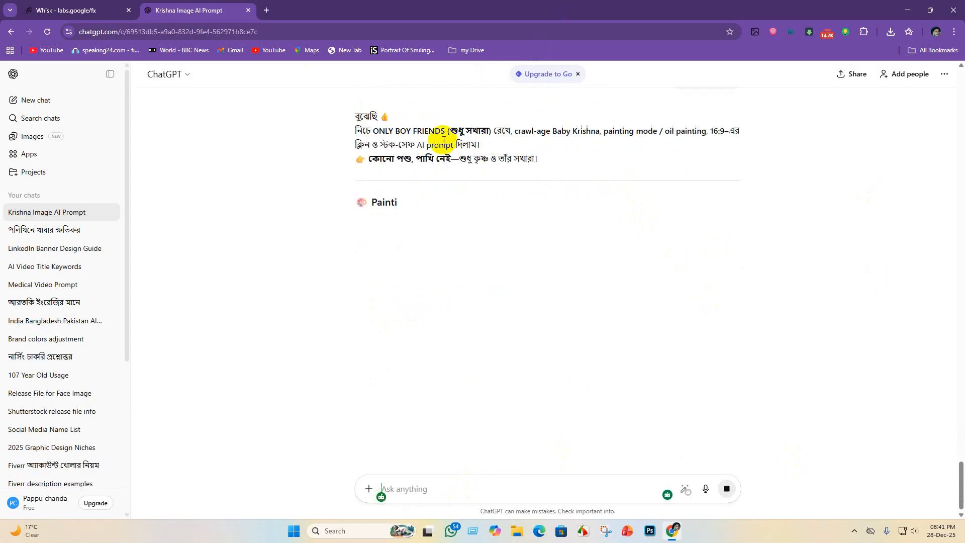
# - Copy the whole "Only Boy Friends" Painting Mode prompt, from "Painting mode" through "divine childhood"
pyautogui.moveTo(449, 130); pyautogui.dragTo(486, 126)
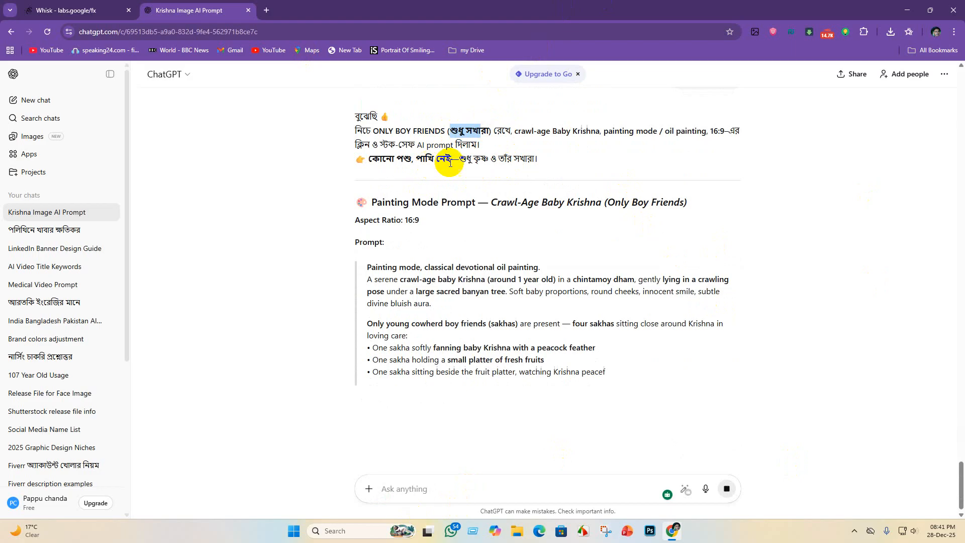
pyautogui.scroll(-1, 611, 207)
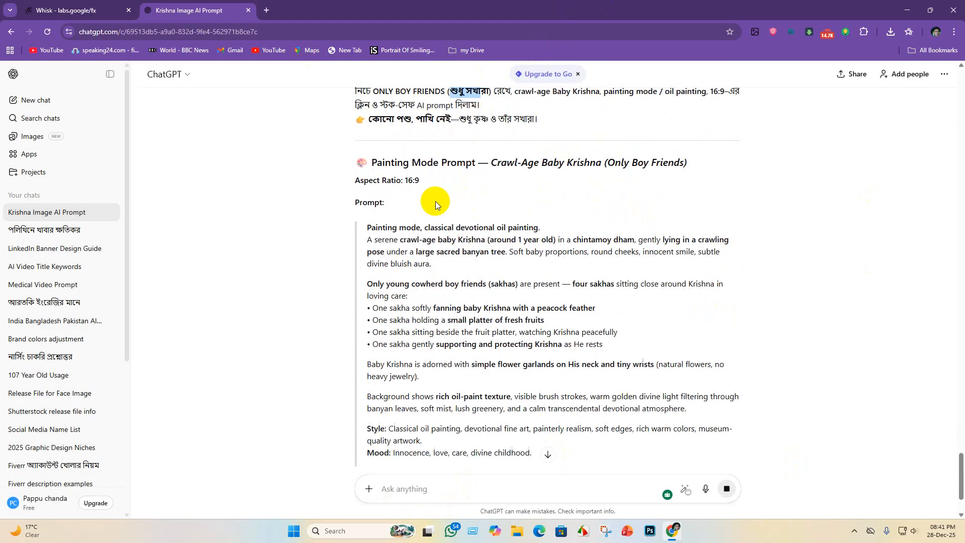
pyautogui.scroll(-3, 435, 203)
pyautogui.scroll(2, 422, 231)
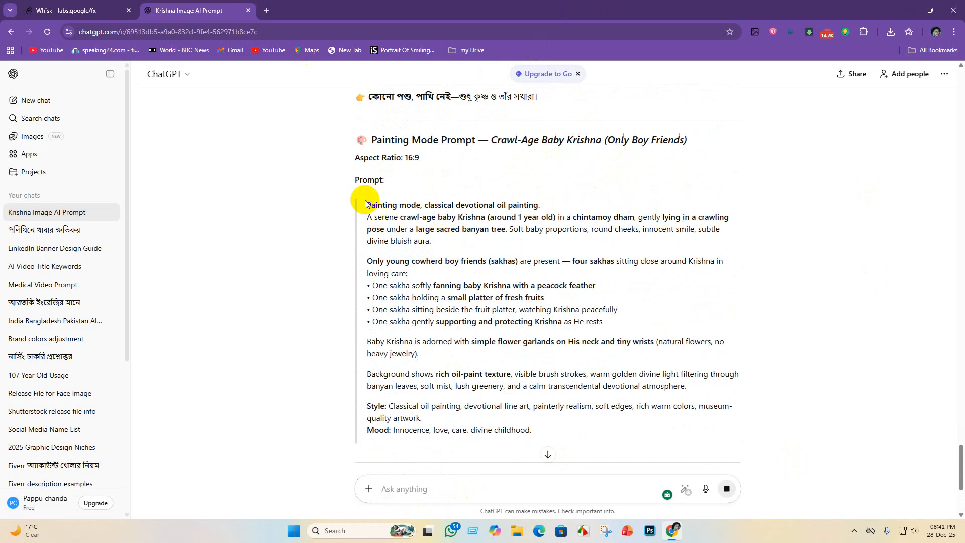
pyautogui.moveTo(365, 203)
pyautogui.mouseDown()
pyautogui.moveTo(564, 384)
pyautogui.moveTo(587, 424)
pyautogui.moveTo(592, 419)
pyautogui.mouseUp()
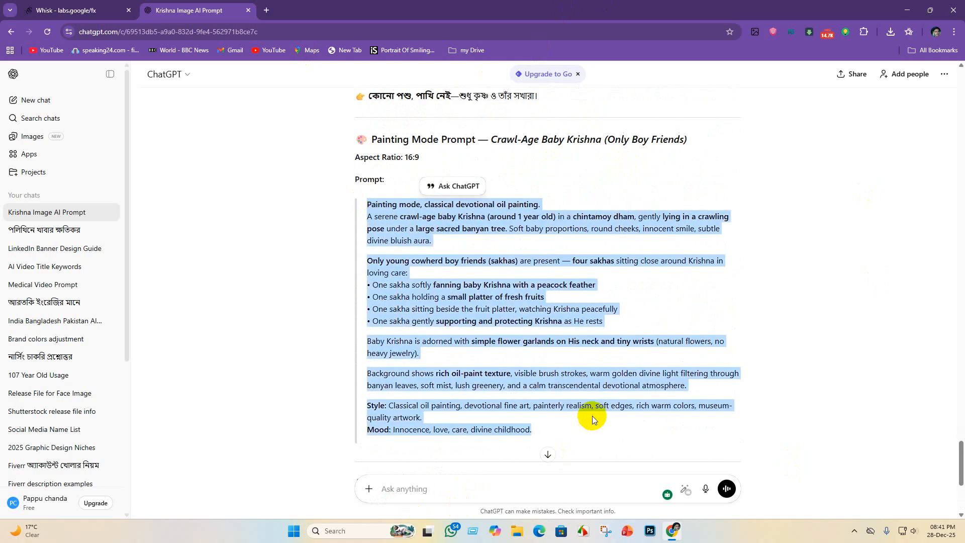
pyautogui.scroll(-4, 592, 419)
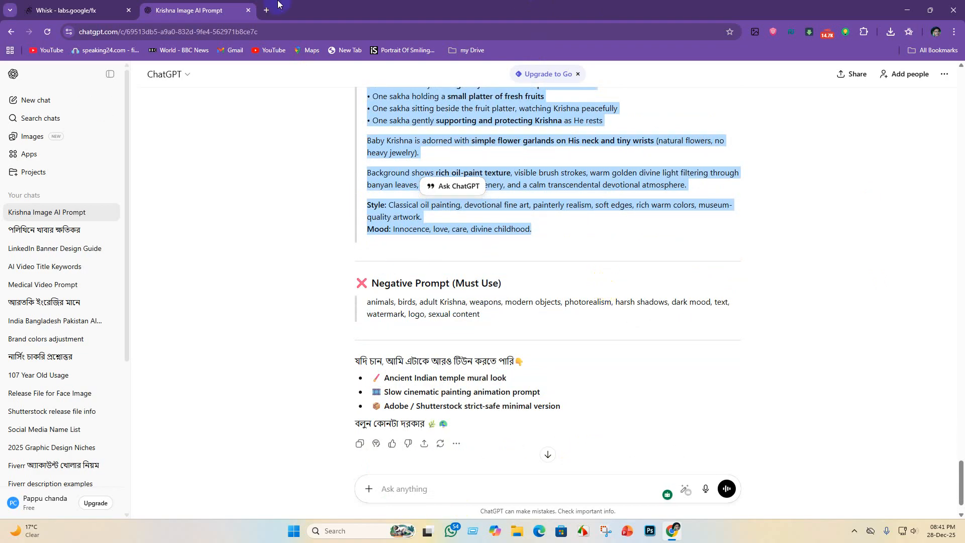
# - Switch to Whisk, replace the old prompt with the copied "Only Boy Friends" prompt and generate the images
pyautogui.click(80, 10)
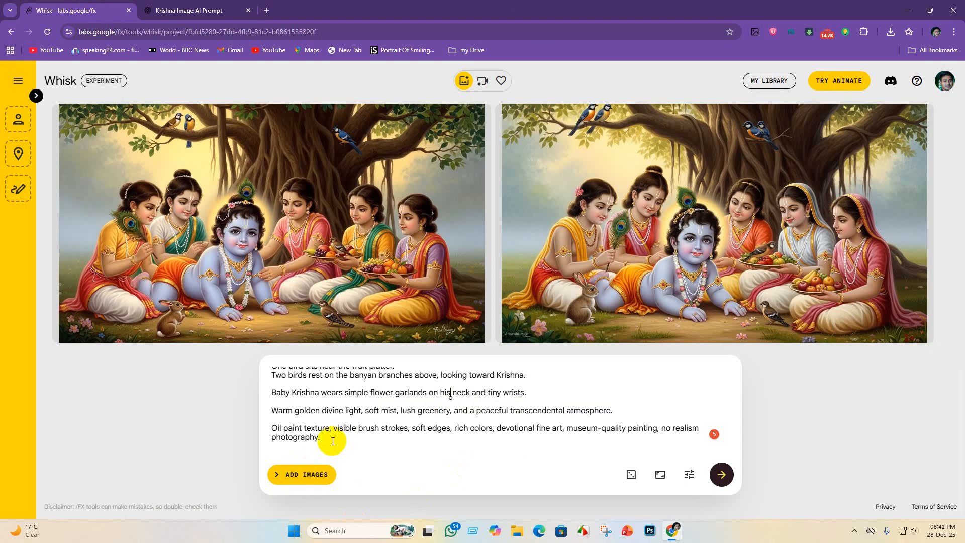
pyautogui.moveTo(324, 438)
pyautogui.mouseDown()
pyautogui.moveTo(274, 428)
pyautogui.moveTo(130, 317)
pyautogui.moveTo(160, 323)
pyautogui.mouseUp()
pyautogui.press('BackSpace')
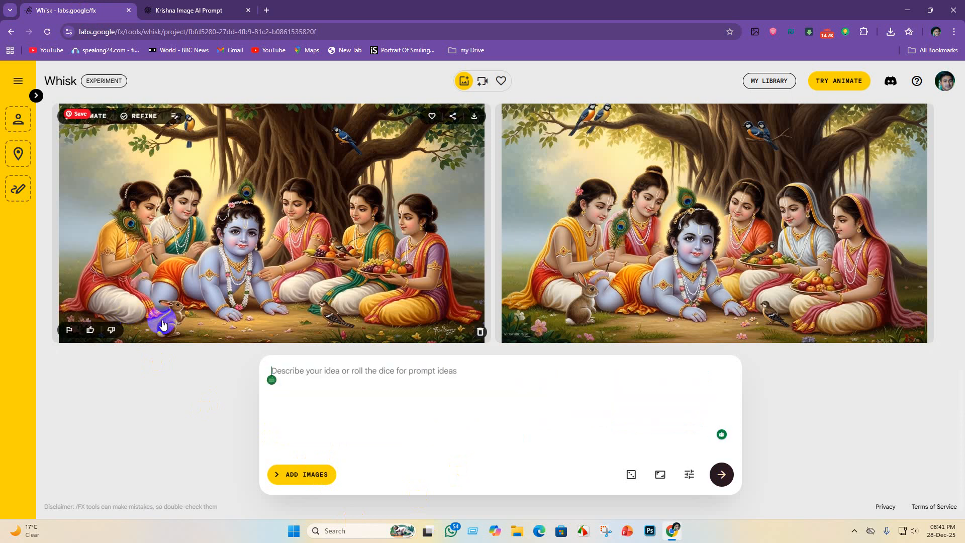
pyautogui.hotkey('ctrl', 'v')
pyautogui.press('Return')
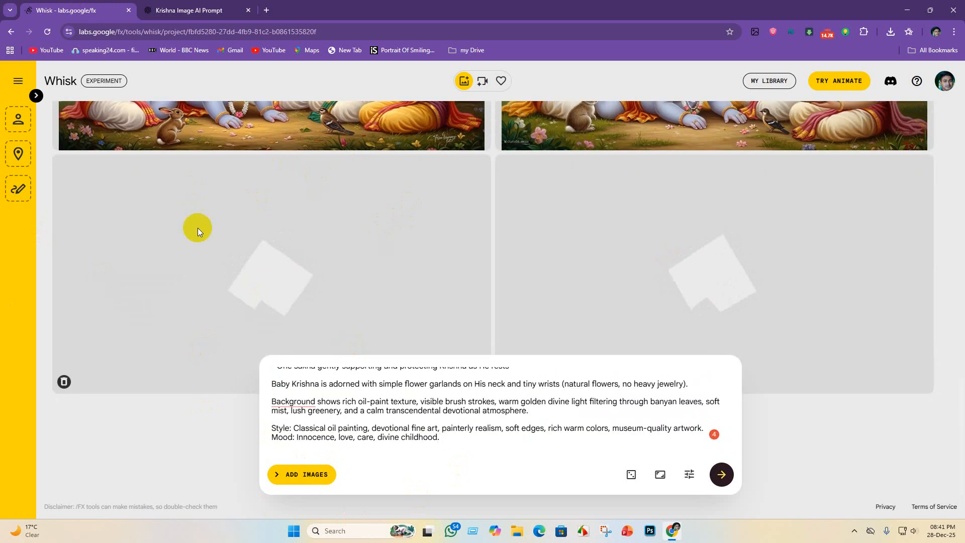
# - Apply the grammar suggestion "The background" to the prompt and compare the new boys-only images with the previous ones
pyautogui.moveTo(282, 401)
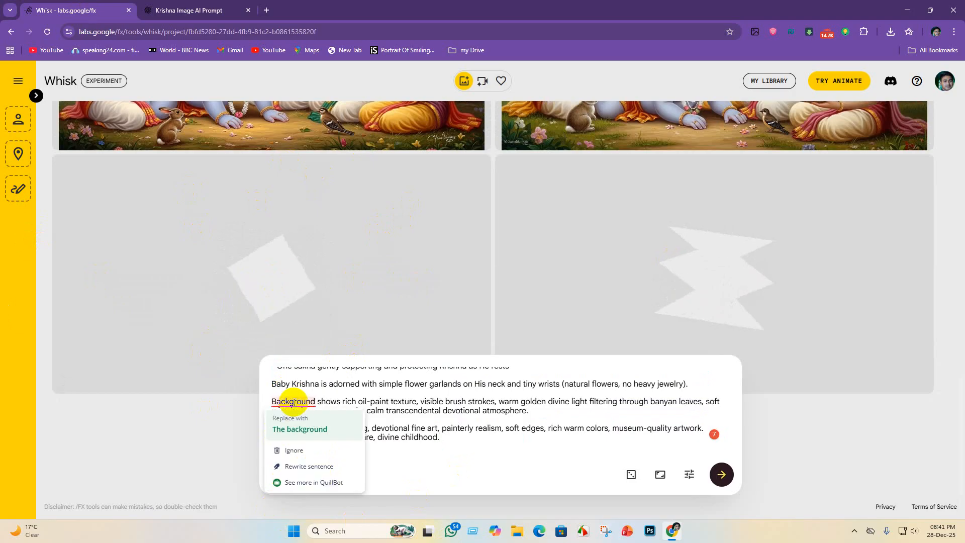
pyautogui.click(300, 429)
pyautogui.scroll(5, 614, 212)
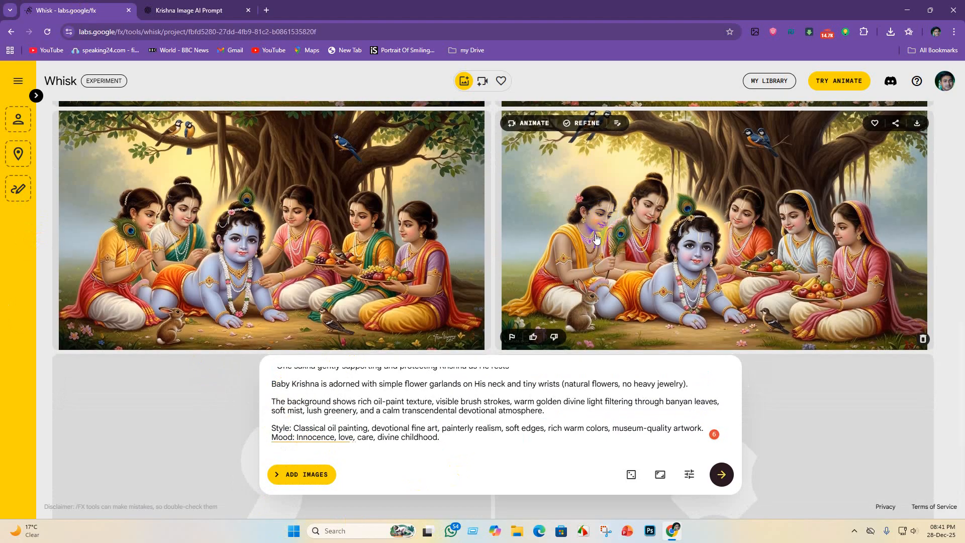
pyautogui.scroll(-6, 604, 273)
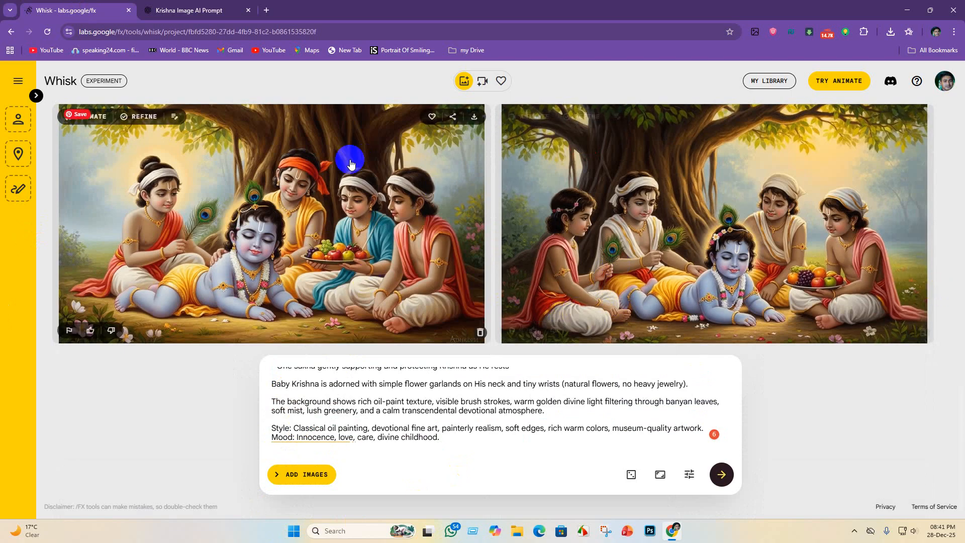
pyautogui.scroll(1, 800, 278)
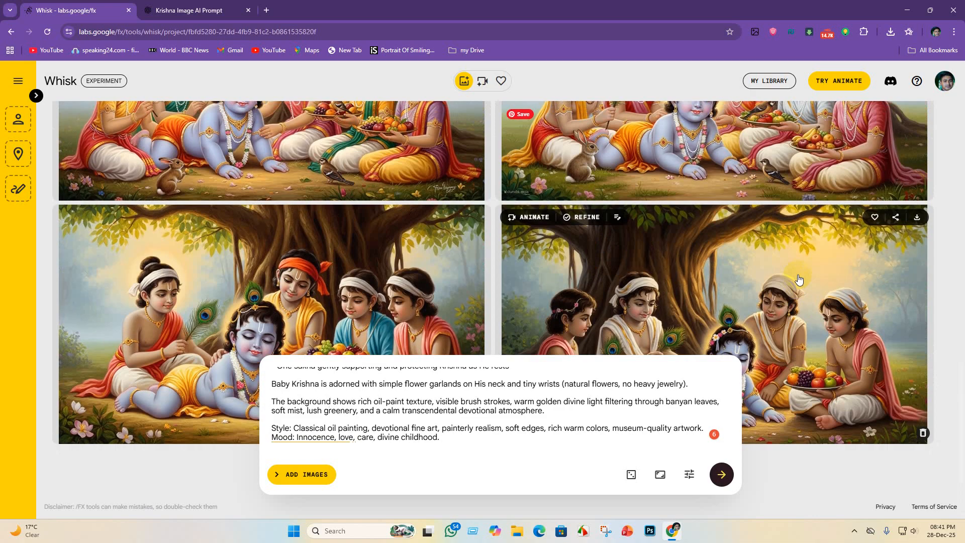
pyautogui.scroll(-1, 799, 278)
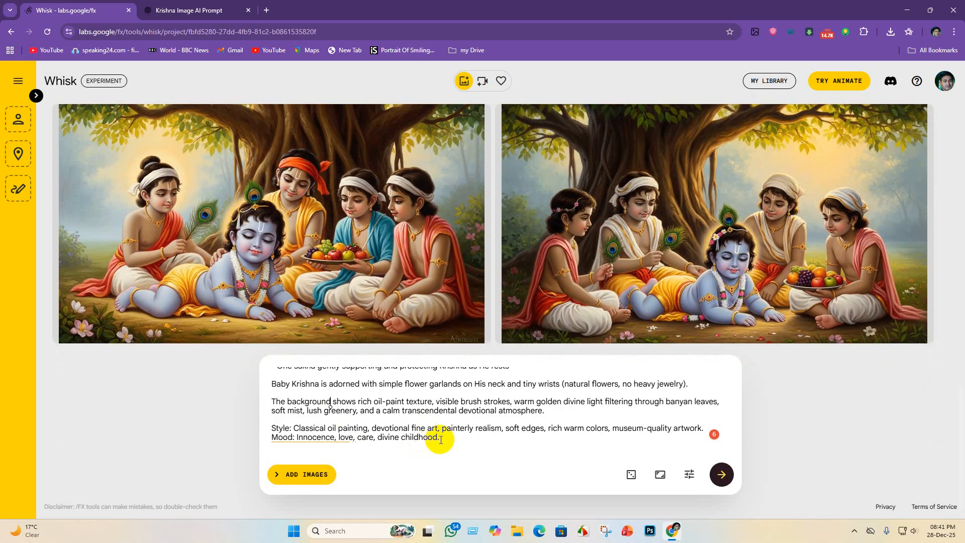
# - Switch to ChatGPT and send the follow-up request "add animals"
pyautogui.click(189, 10)
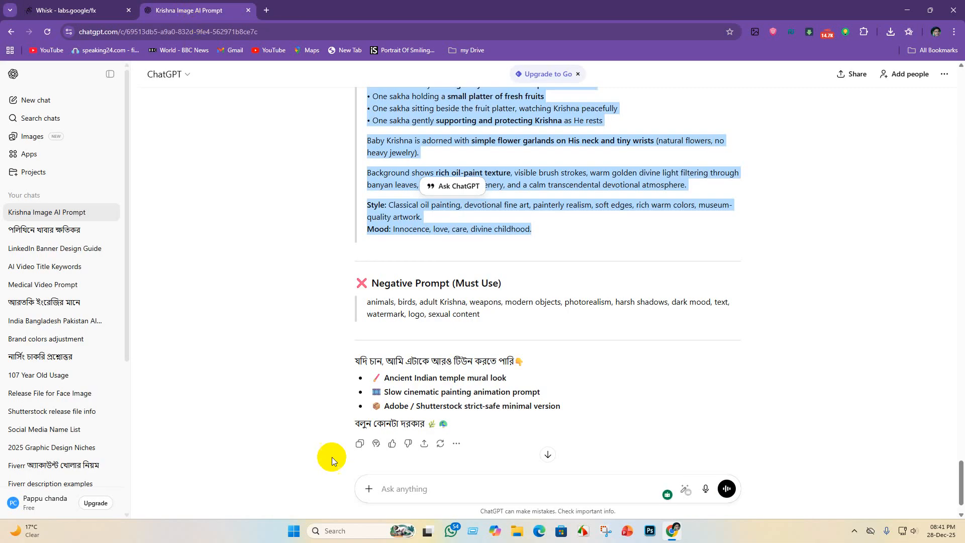
pyautogui.scroll(-1, 419, 496)
pyautogui.click(417, 500)
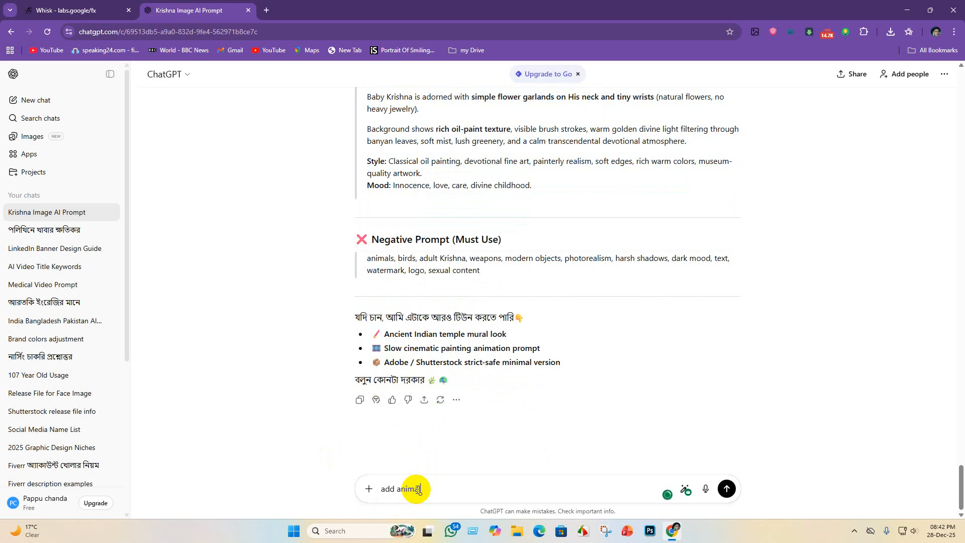
pyautogui.write('ls')
pyautogui.press('Return')
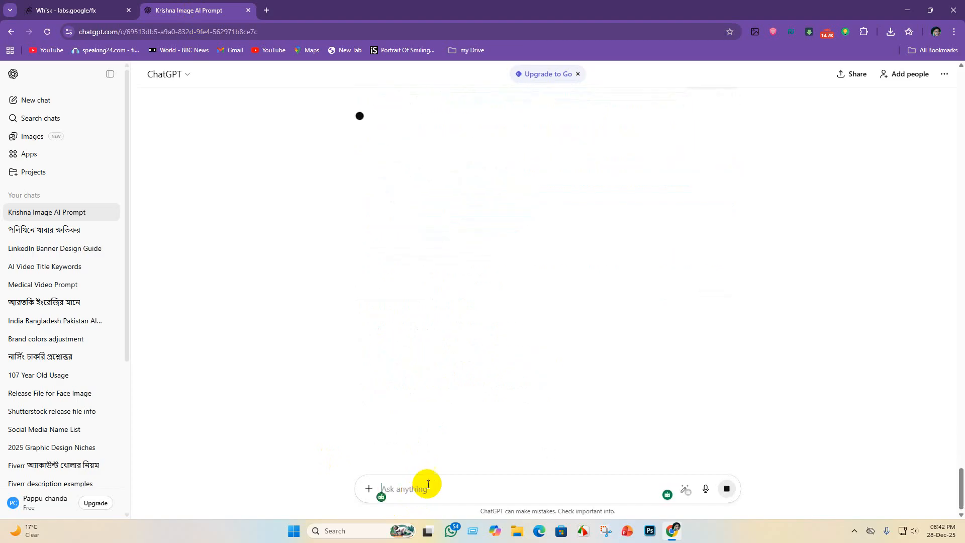
# - Copy the whole "With Animals" Painting Mode prompt from ChatGPT's reply, from "Painting mode" through "divine childhood"
pyautogui.click(73, 7)
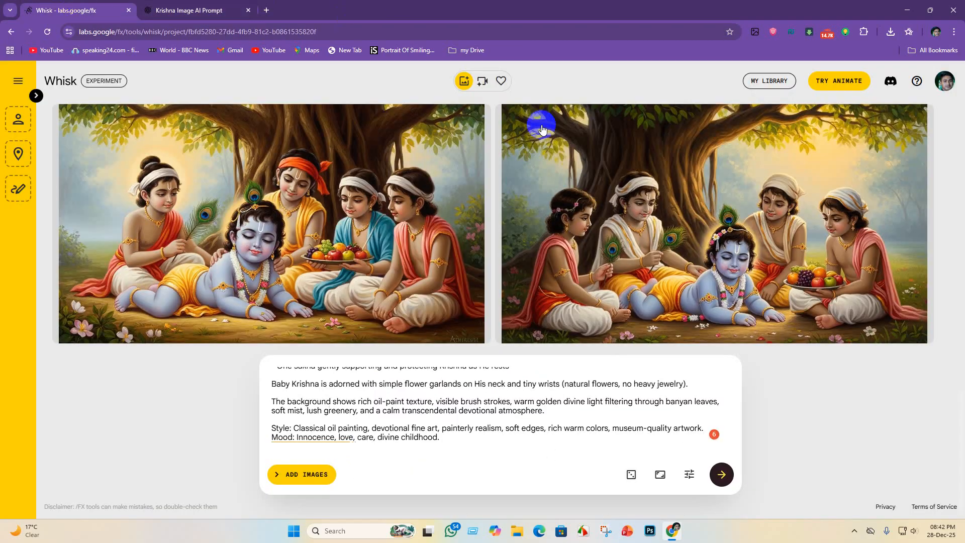
pyautogui.click(197, 10)
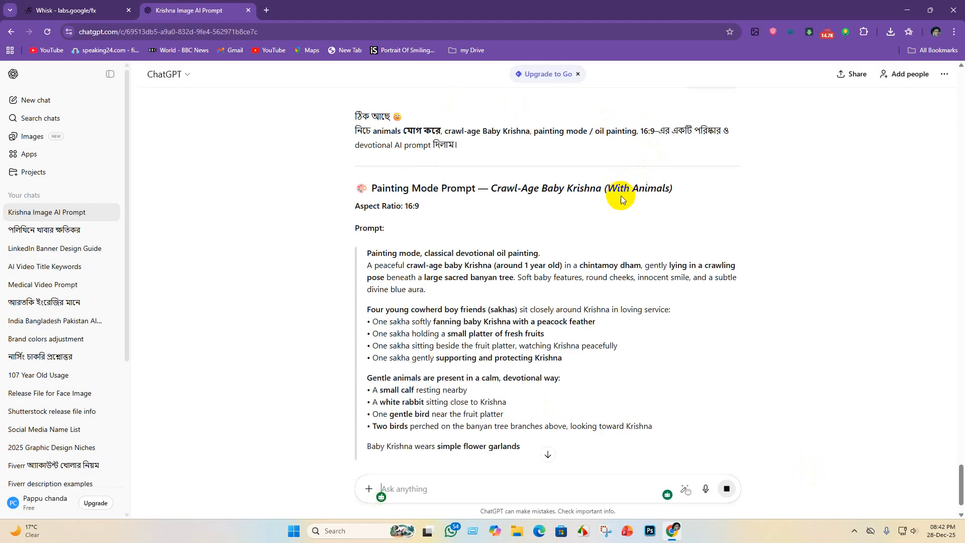
pyautogui.scroll(-1, 609, 214)
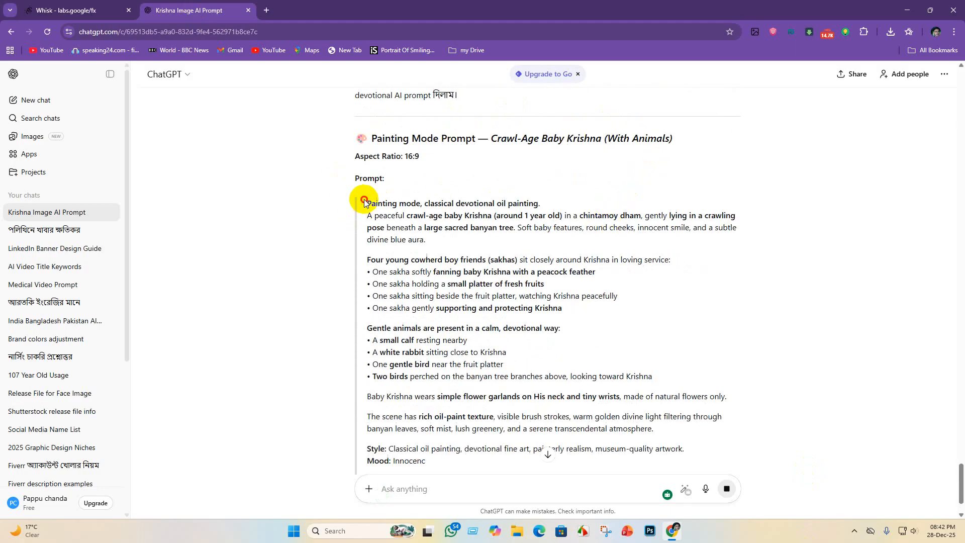
pyautogui.moveTo(367, 203)
pyautogui.mouseDown()
pyautogui.moveTo(454, 262)
pyautogui.moveTo(530, 339)
pyautogui.moveTo(578, 427)
pyautogui.moveTo(622, 468)
pyautogui.mouseUp()
pyautogui.scroll(-3, 558, 332)
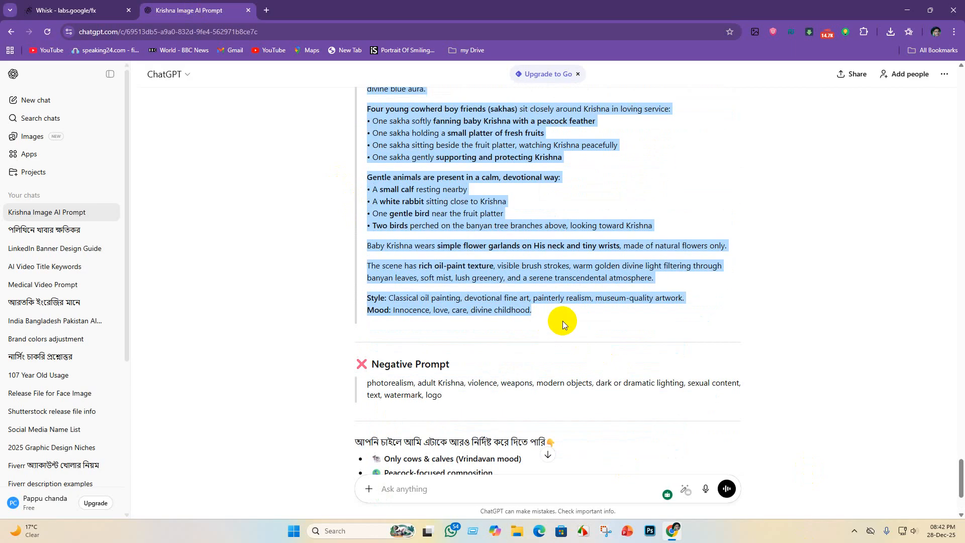
# - Switch to Whisk, clear the boys-only prompt, paste the "With Animals" prompt and generate the images
pyautogui.click(87, 15)
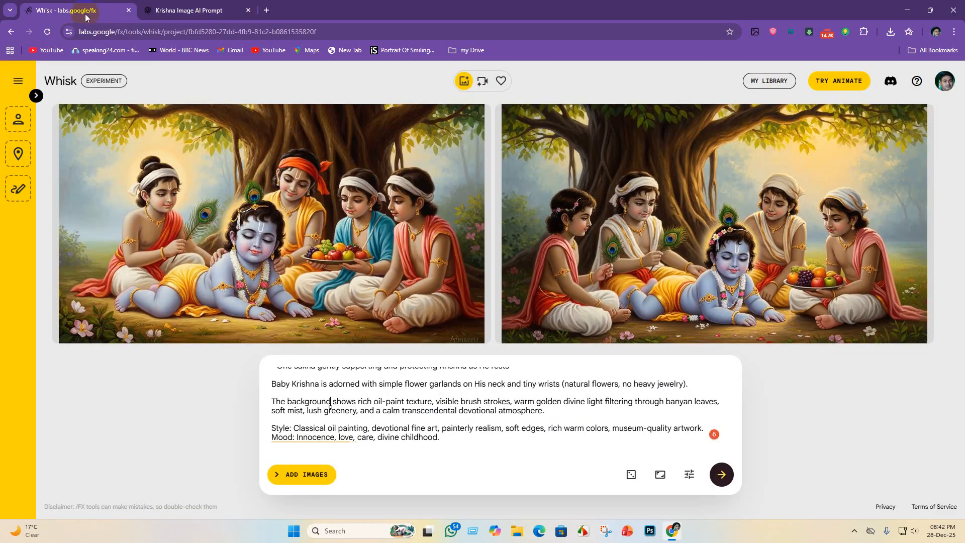
pyautogui.hotkey('ctrl', 'a')
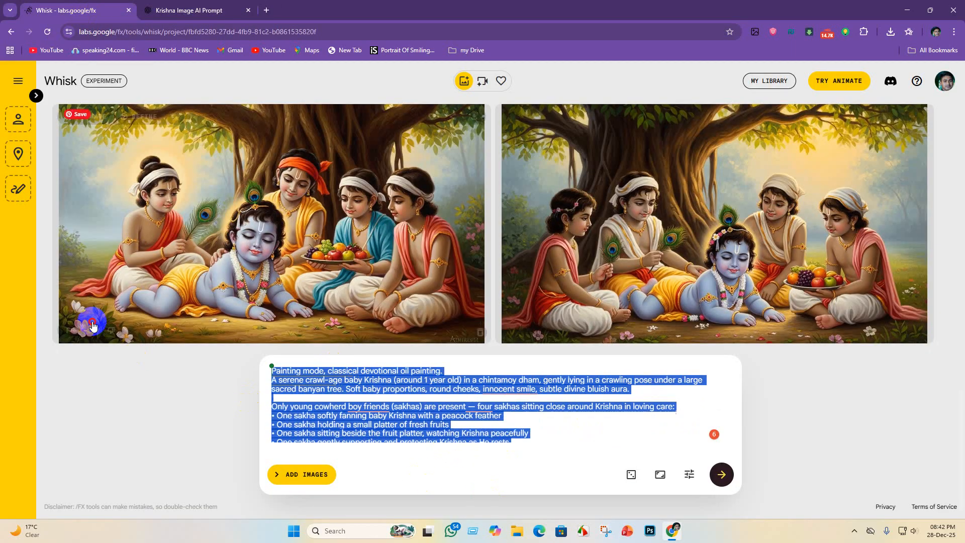
pyautogui.press('BackSpace')
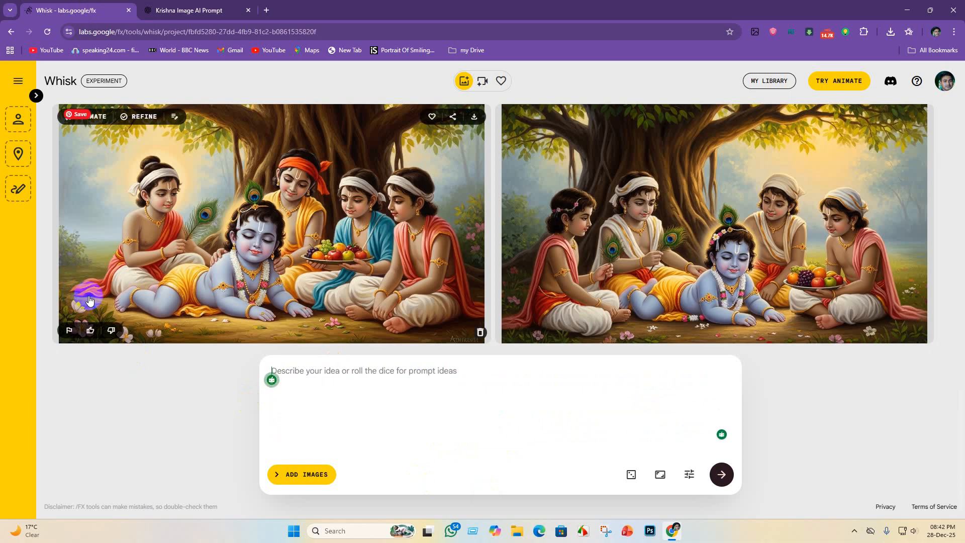
pyautogui.hotkey('ctrl', 'v')
pyautogui.press('Return')
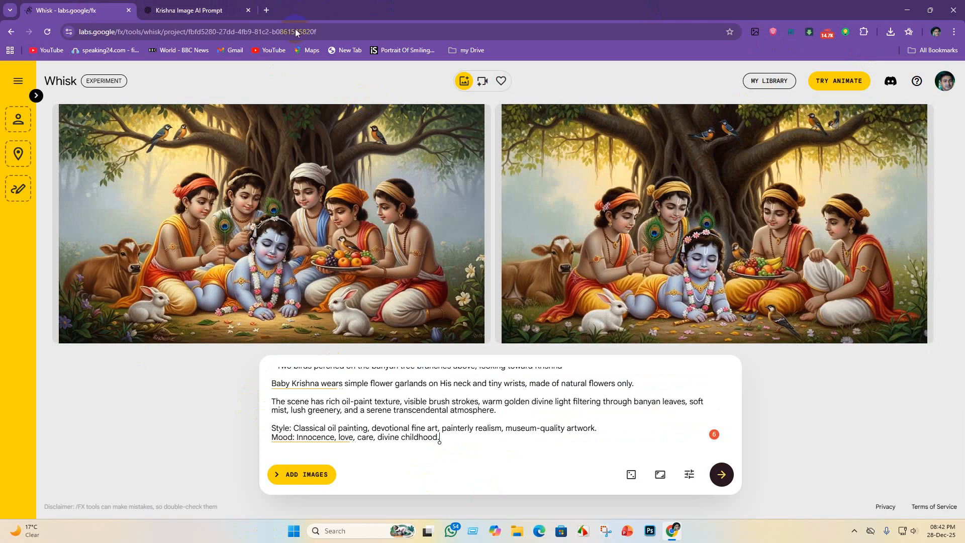
# - Compare the two images with animals and save the one with five boys around Krishna in the Krishna lila folder
pyautogui.moveTo(281, 187)
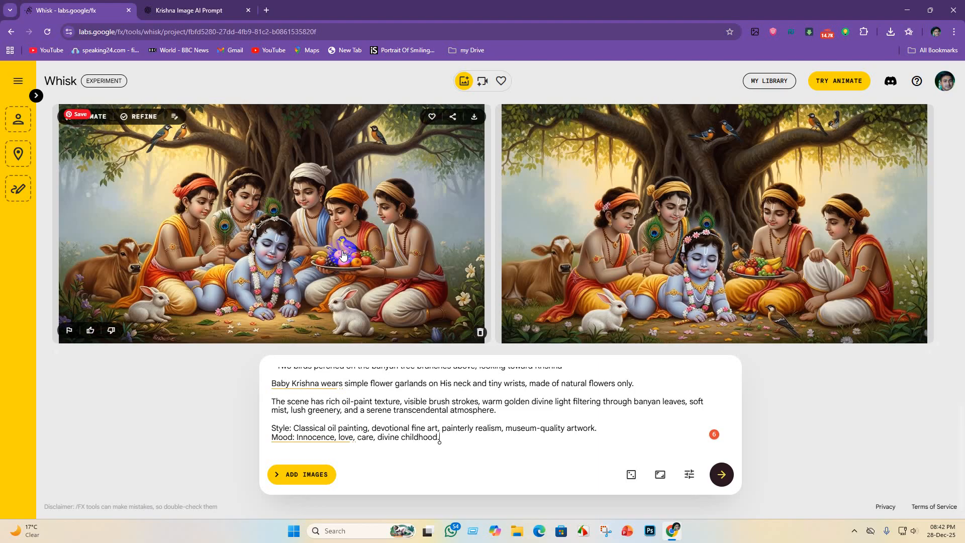
pyautogui.moveTo(726, 308)
pyautogui.moveTo(668, 275)
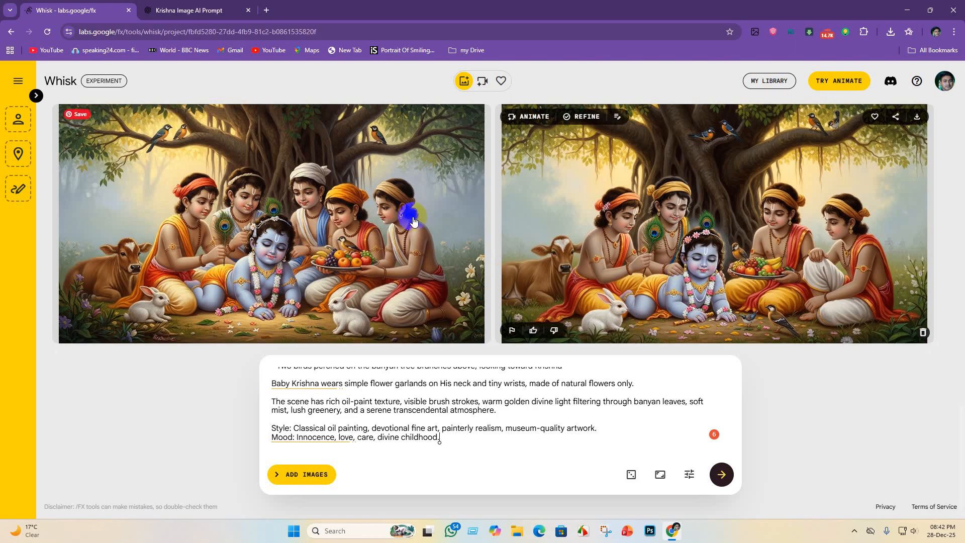
pyautogui.scroll(2, 235, 266)
pyautogui.scroll(-2, 235, 266)
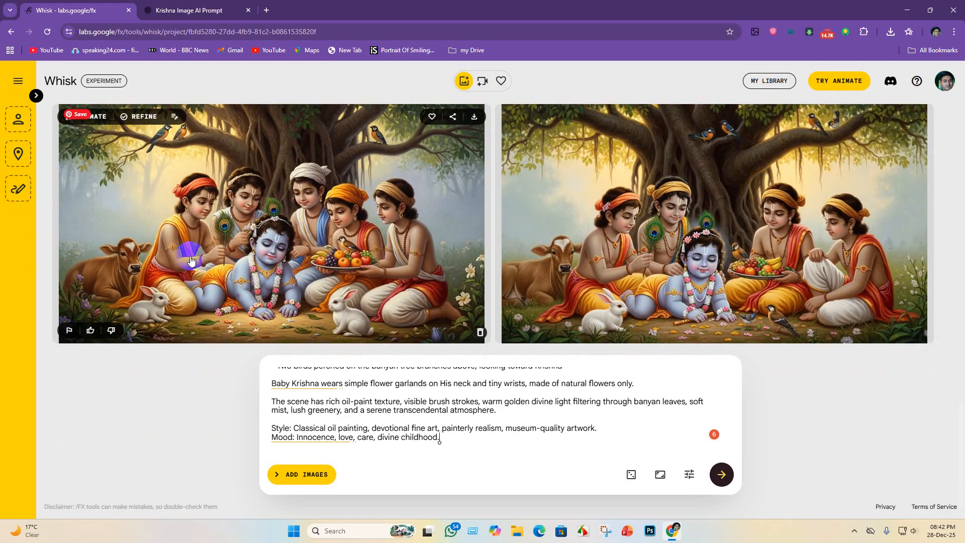
pyautogui.scroll(1, 352, 261)
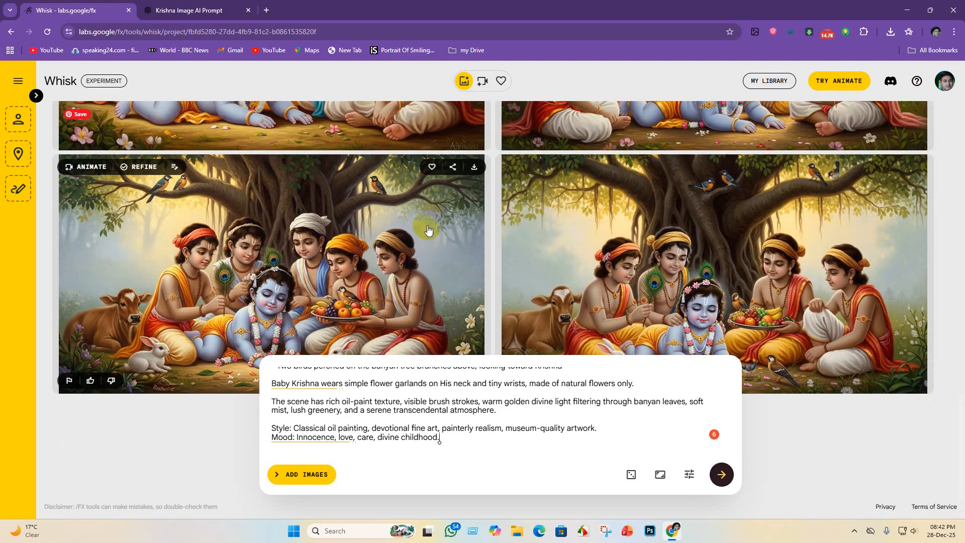
pyautogui.click(475, 168)
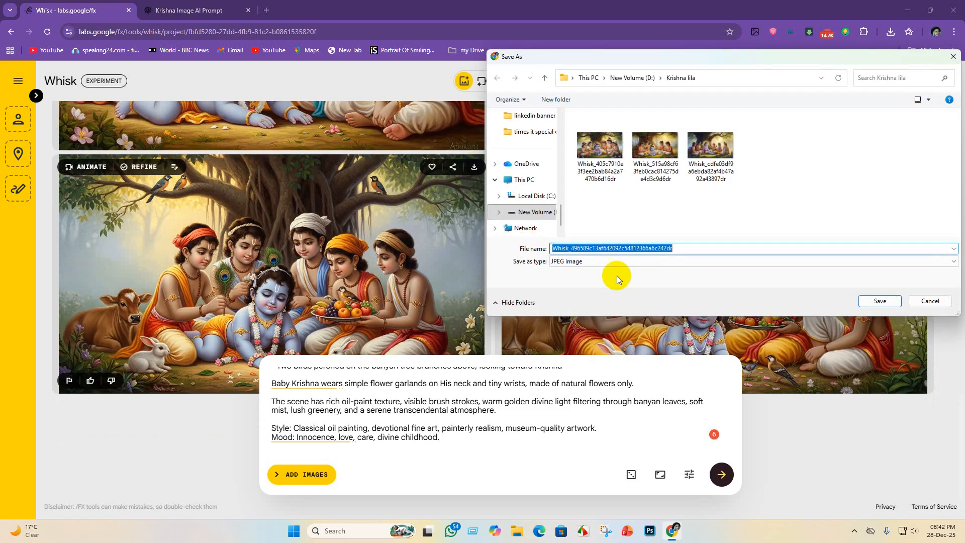
pyautogui.click(882, 301)
pyautogui.scroll(-1, 271, 312)
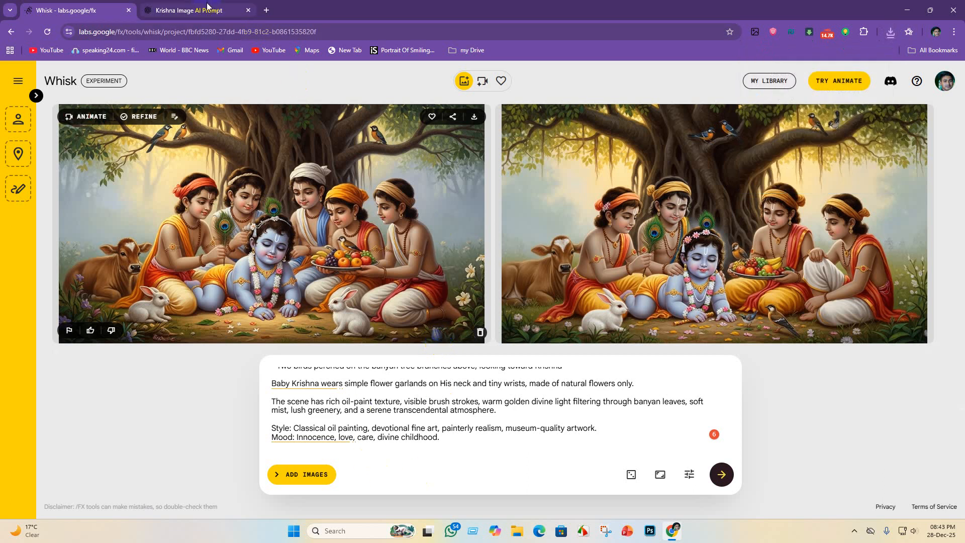
# - Switch to ChatGPT and send the follow-up request "art mode"
pyautogui.click(200, 10)
pyautogui.scroll(-3, 481, 410)
pyautogui.click(413, 494)
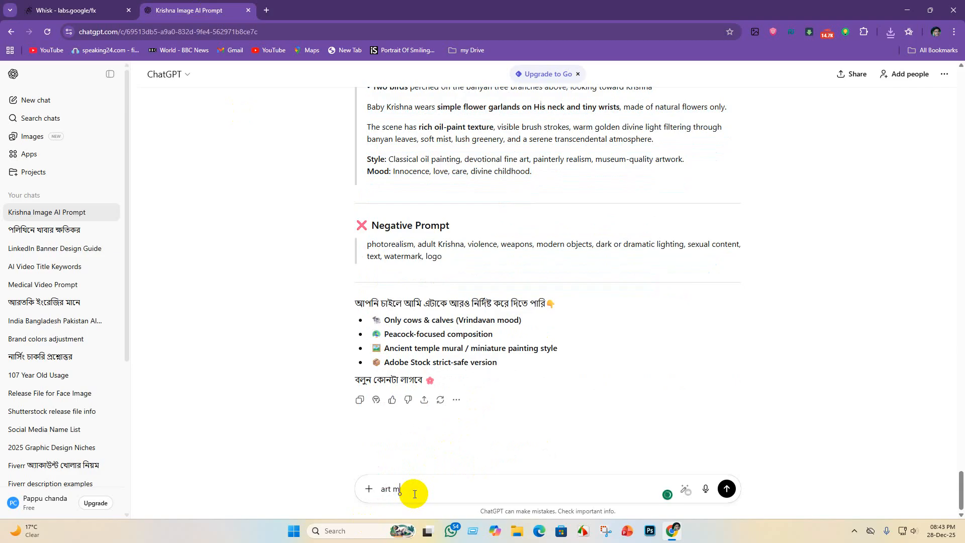
pyautogui.write('art model')
pyautogui.press('Return')
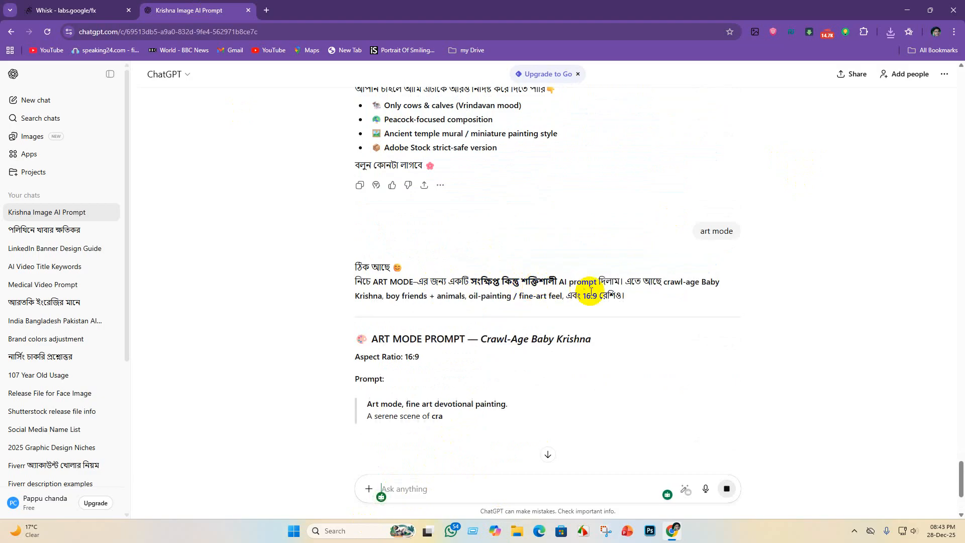
# - Copy the whole Art Mode prompt from ChatGPT's reply, from "Art mode, fine art devotional painting" through "museum-quality artwork"
pyautogui.scroll(-2, 459, 301)
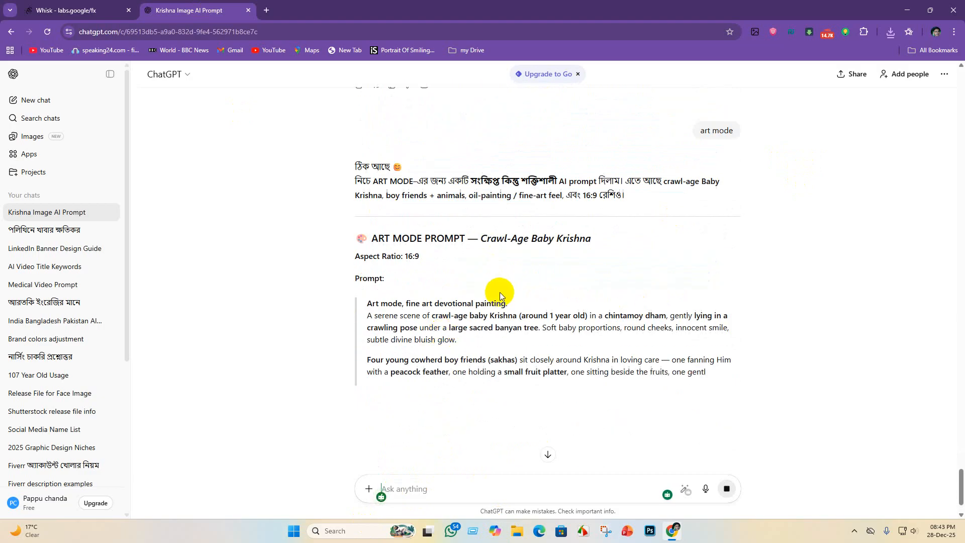
pyautogui.scroll(-1, 426, 302)
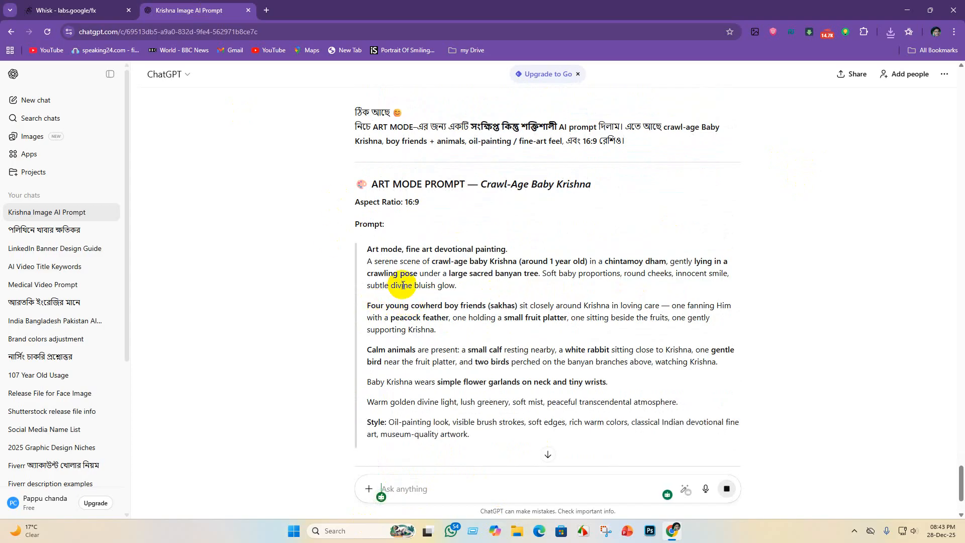
pyautogui.moveTo(366, 248)
pyautogui.mouseDown()
pyautogui.moveTo(430, 256)
pyautogui.moveTo(674, 371)
pyautogui.moveTo(701, 409)
pyautogui.moveTo(748, 433)
pyautogui.mouseUp()
pyautogui.scroll(-4, 510, 337)
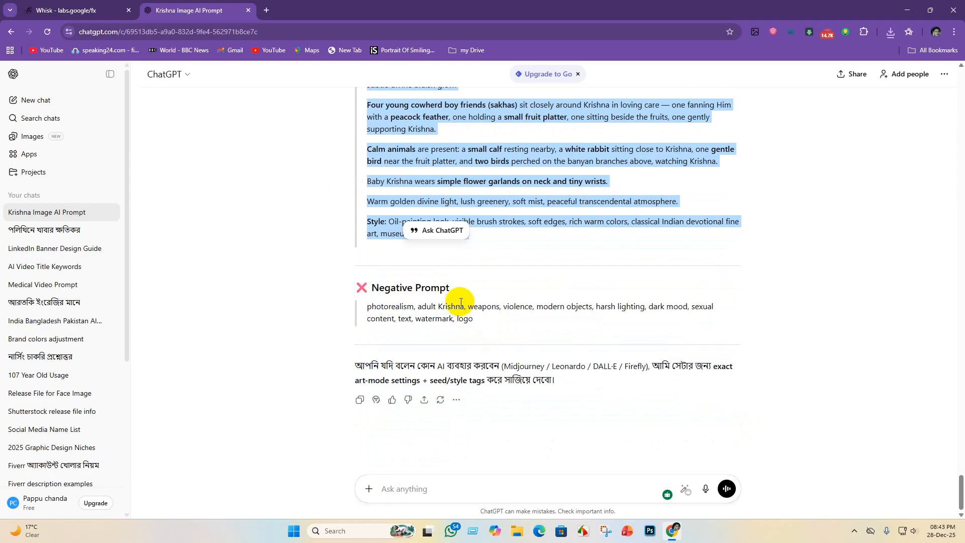
# - Switch to Whisk, replace the "With Animals" prompt with the copied Art Mode prompt and generate the images
pyautogui.click(66, 10)
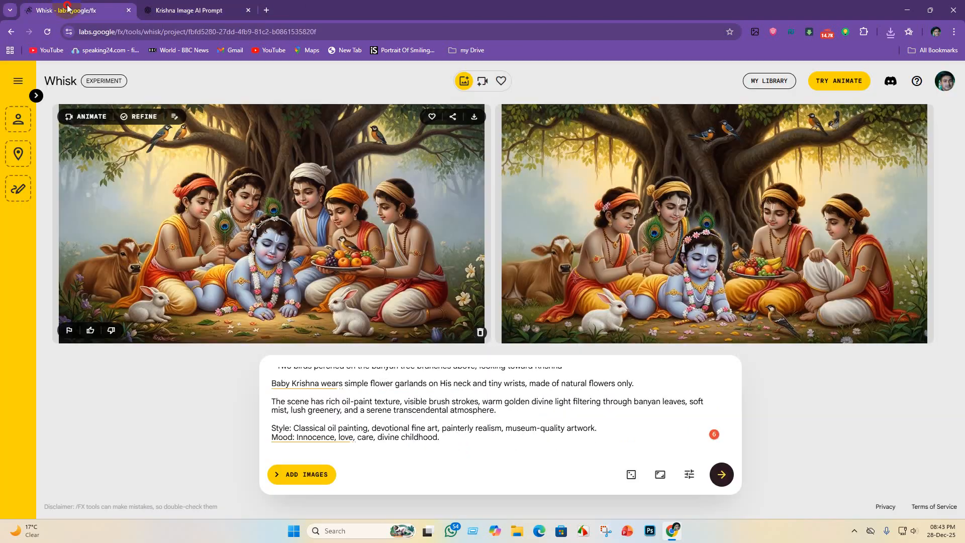
pyautogui.hotkey('ctrl', 'a')
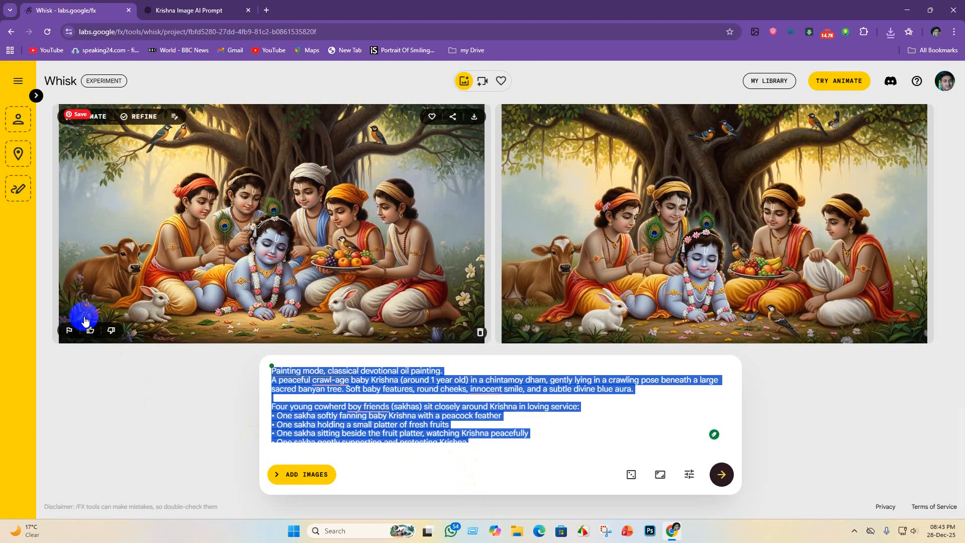
pyautogui.press('BackSpace')
pyautogui.hotkey('ctrl', 'v')
pyautogui.press('Return')
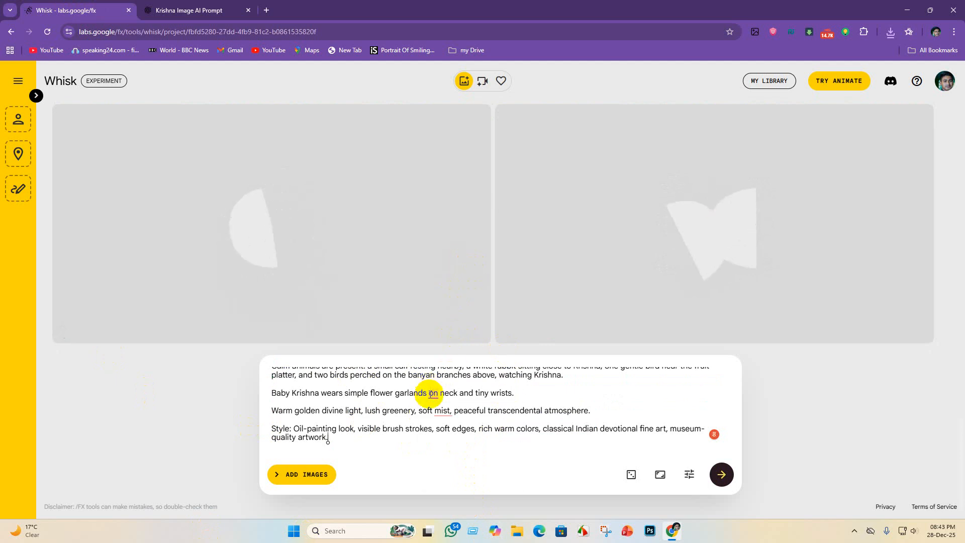
# - Apply the grammar suggestions "on his neck" and "mist, and a" to the garland and lighting lines of the prompt
pyautogui.moveTo(433, 398)
pyautogui.click(446, 422)
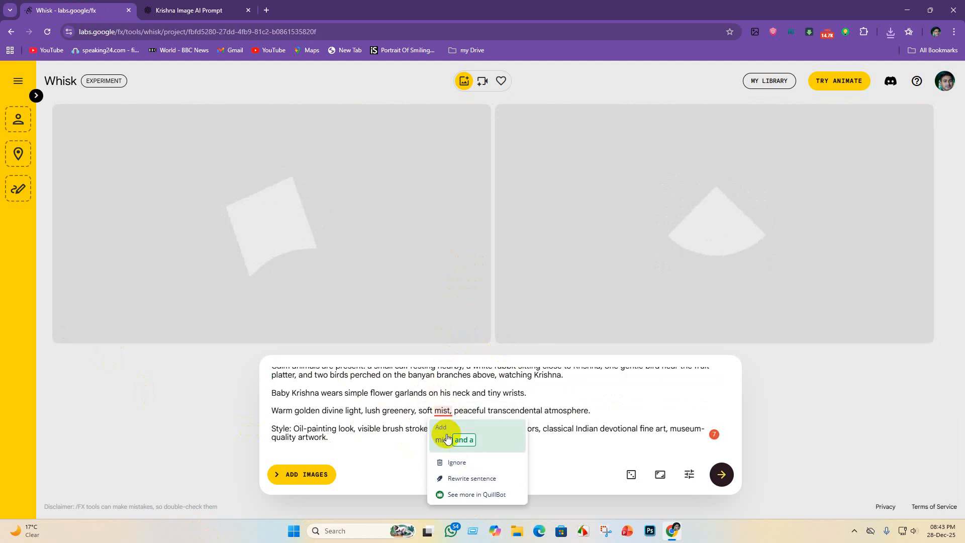
pyautogui.click(445, 440)
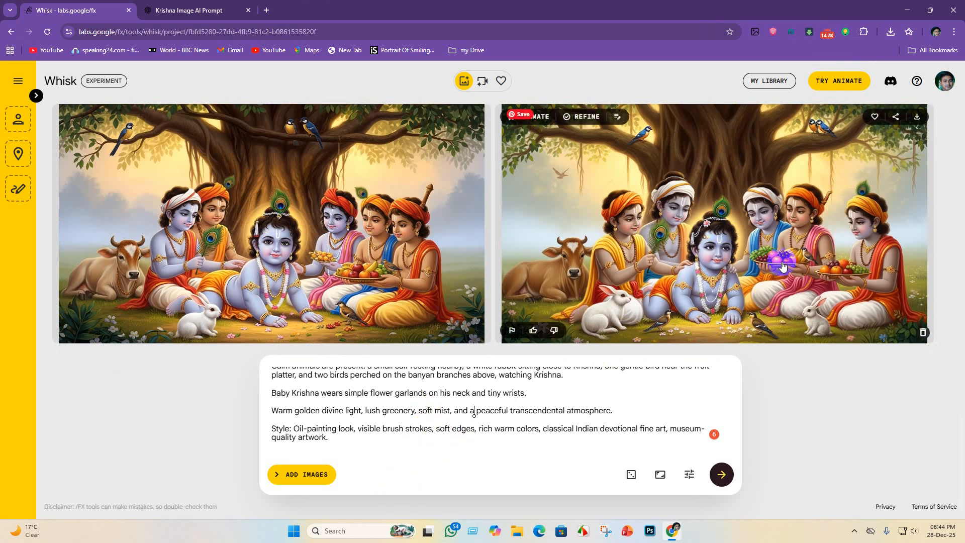
# - Correct the cowherd sentence of the prompt with the suggestions "fruits, and", "boyfriends" and "care—one"
pyautogui.scroll(2, 357, 409)
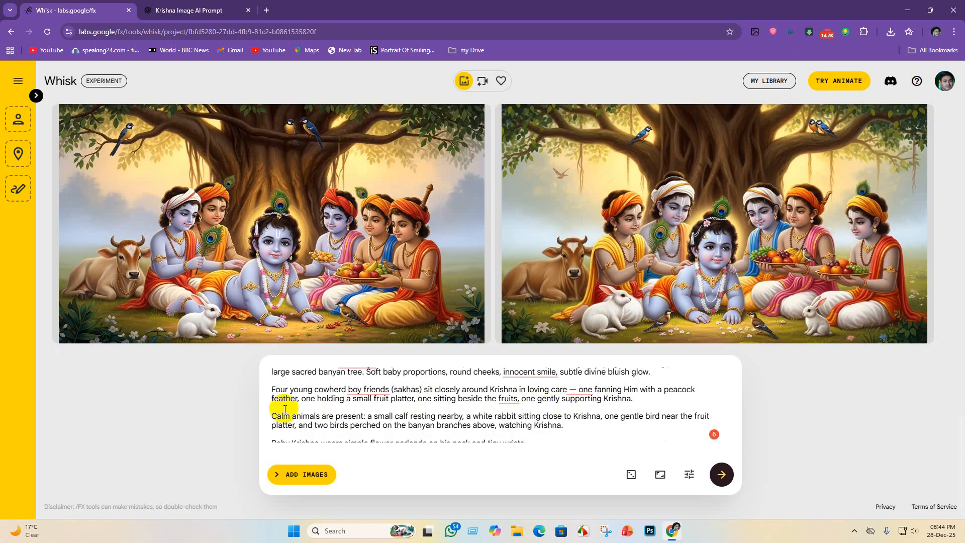
pyautogui.moveTo(366, 394)
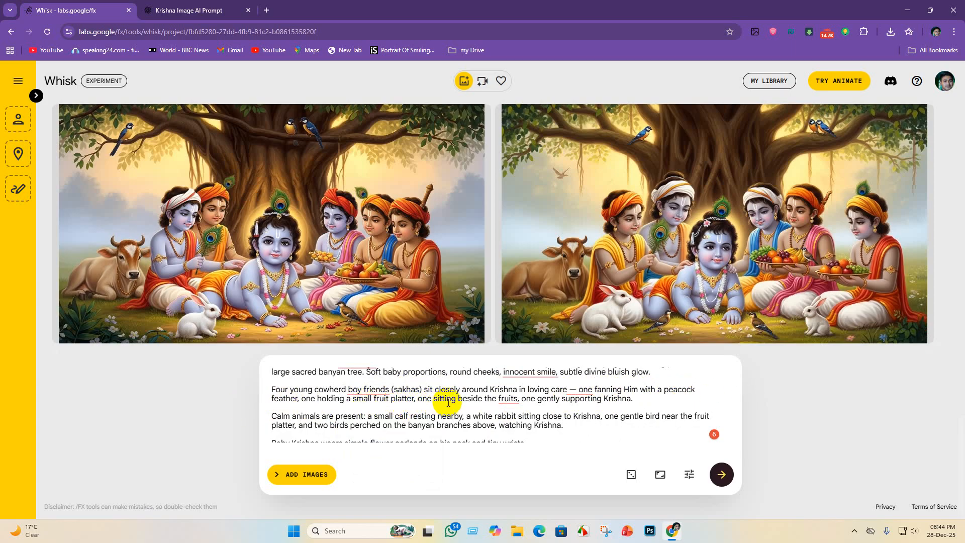
pyautogui.moveTo(517, 402)
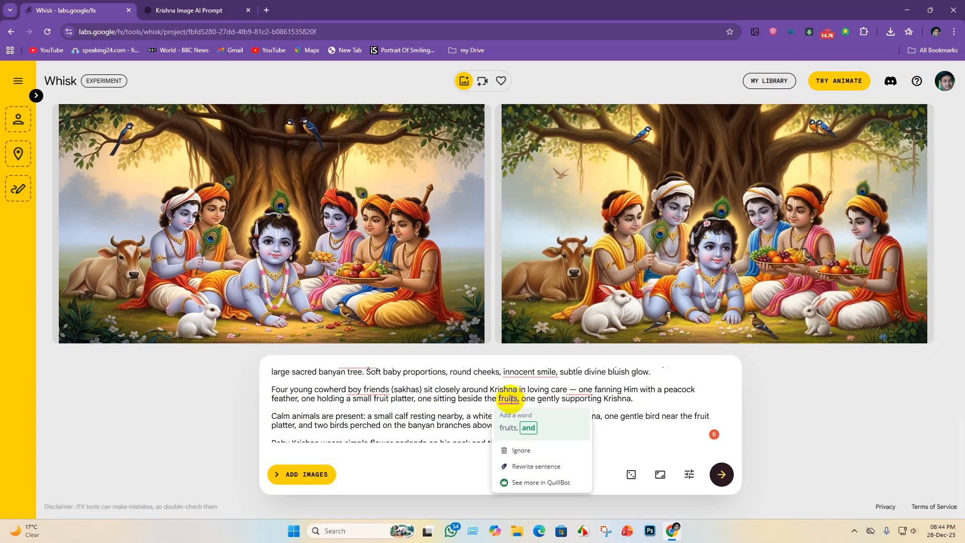
pyautogui.click(509, 428)
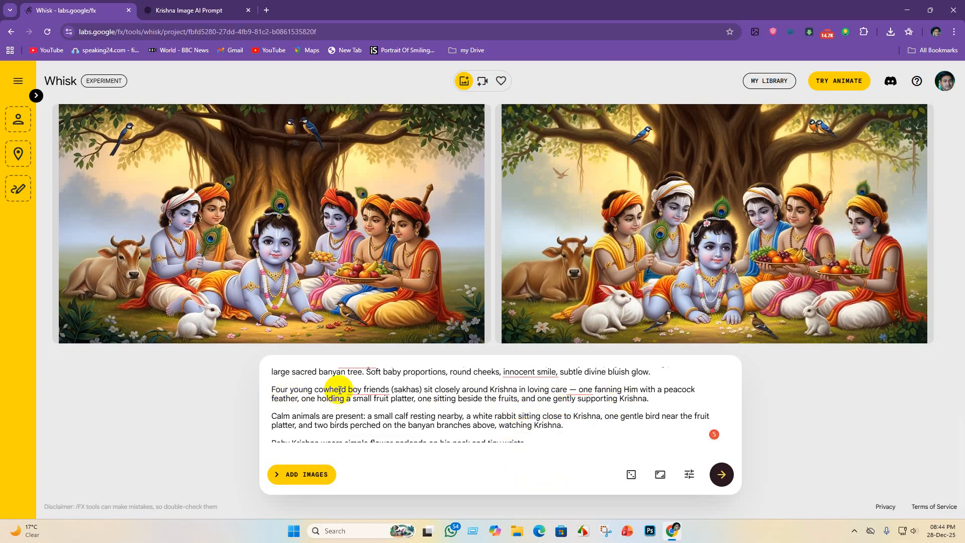
pyautogui.click(373, 405)
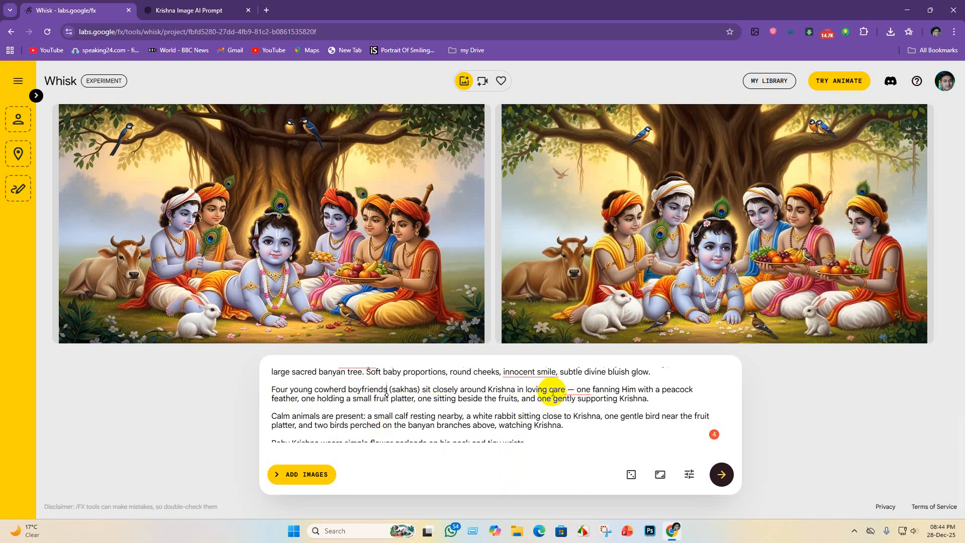
pyautogui.moveTo(553, 392)
pyautogui.click(583, 416)
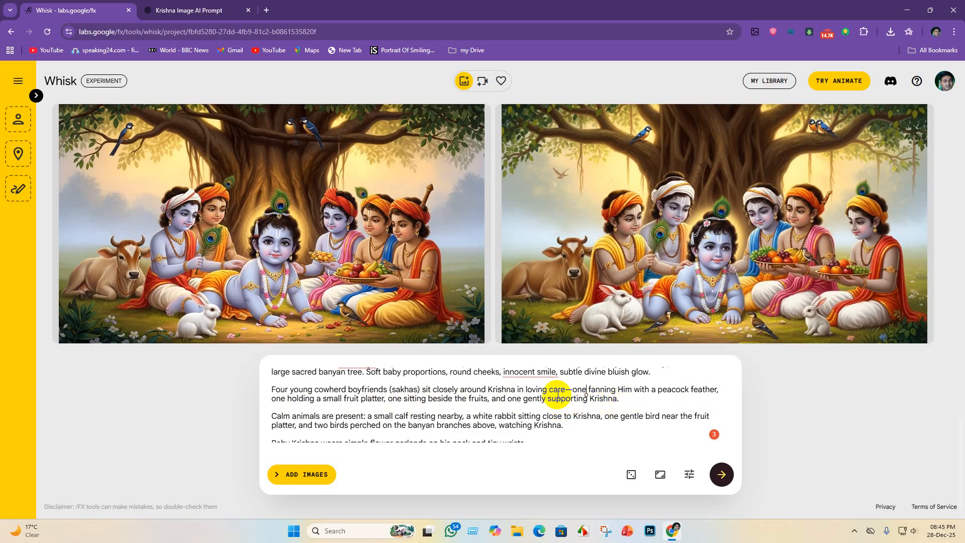
# - Apply the suggestions "an innocent smile, and a" and "crawling" to the prompt's opening description of baby Krishna
pyautogui.click(538, 371)
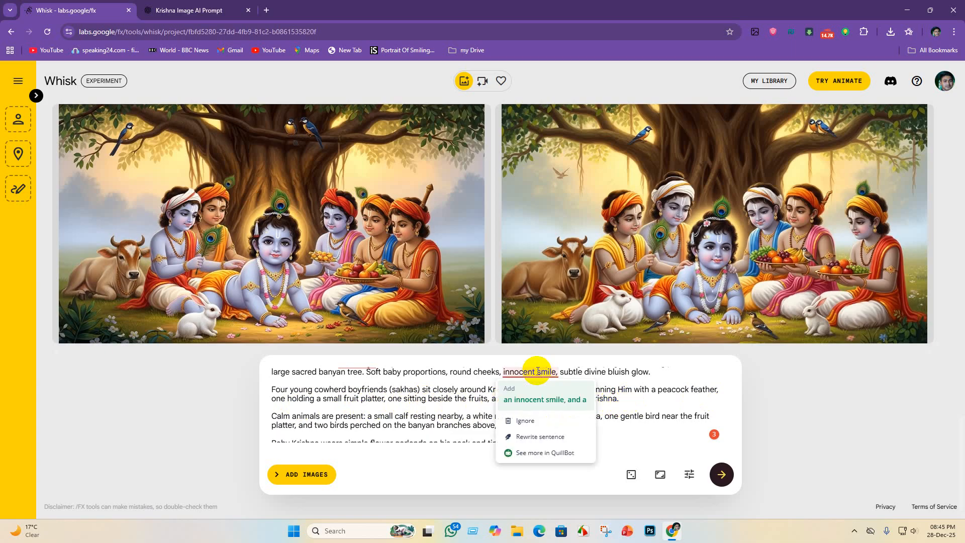
pyautogui.click(550, 400)
pyautogui.scroll(2, 352, 387)
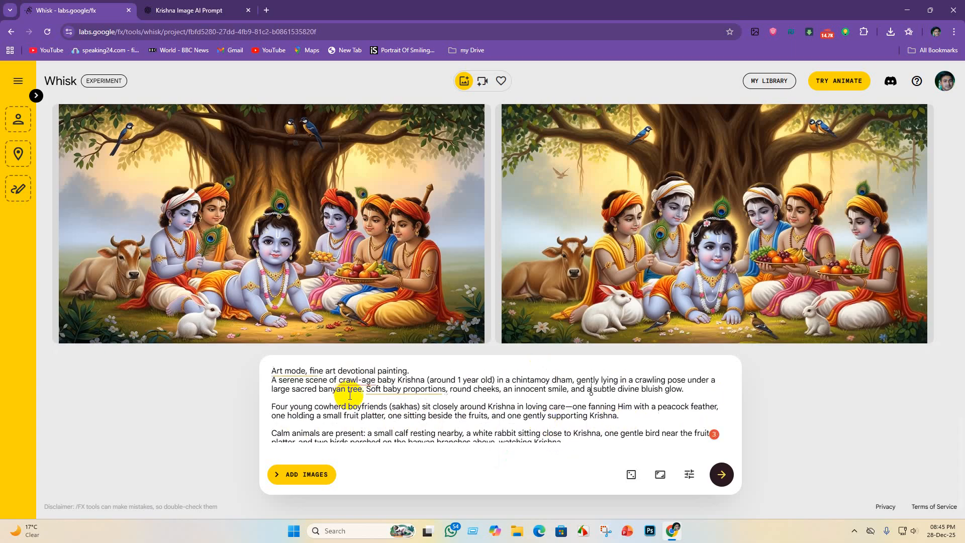
pyautogui.click(357, 381)
pyautogui.click(355, 407)
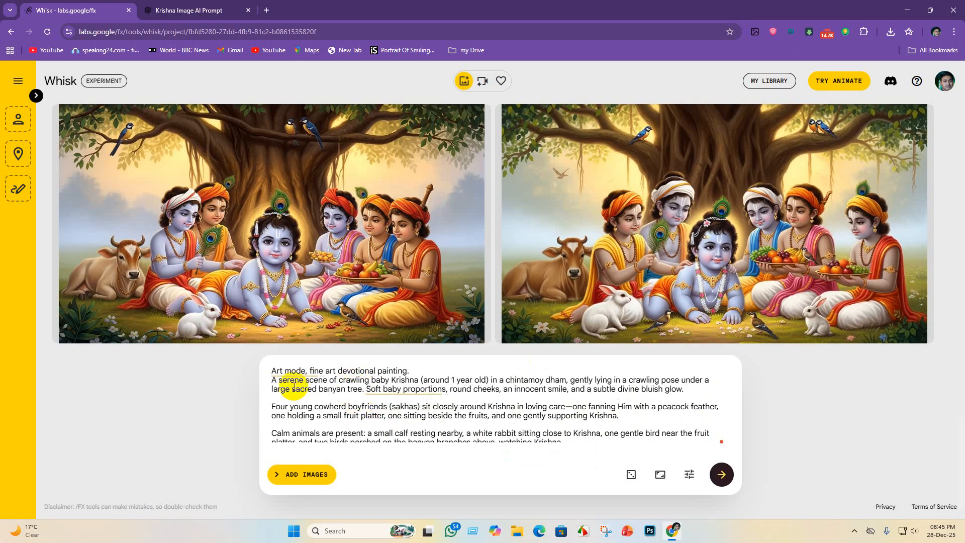
# - Review the corrected Art Mode prompt against the current images and generate a new pair of images
pyautogui.scroll(-3, 498, 400)
pyautogui.scroll(2, 490, 406)
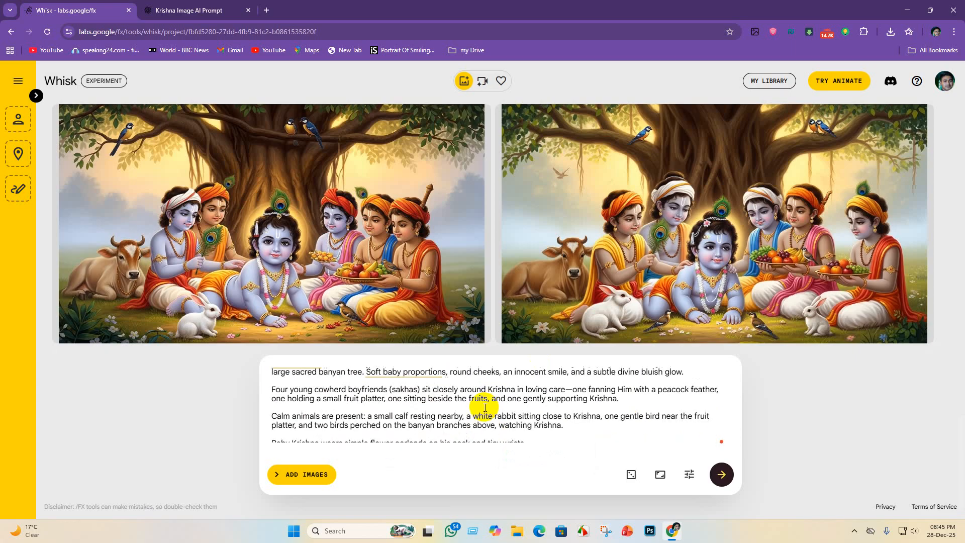
pyautogui.scroll(-2, 485, 403)
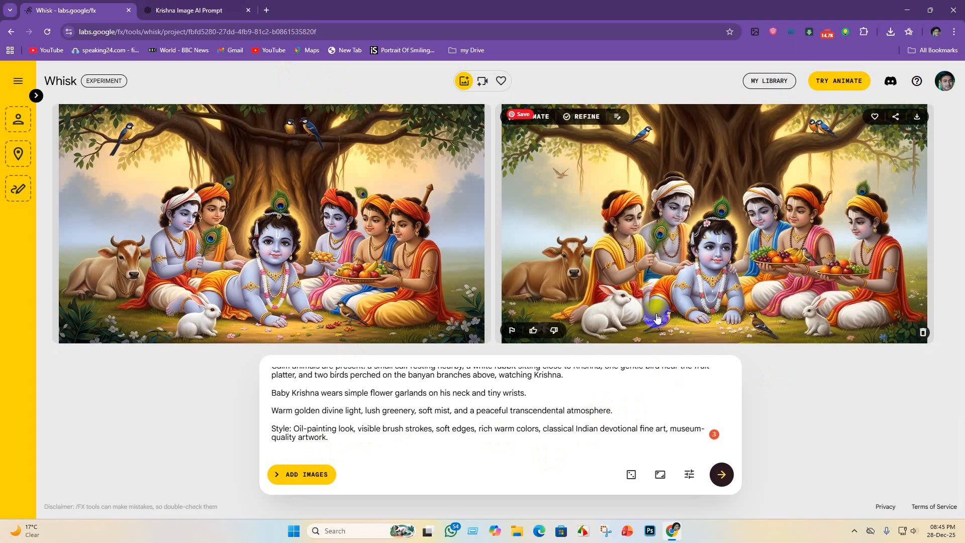
pyautogui.scroll(3, 322, 430)
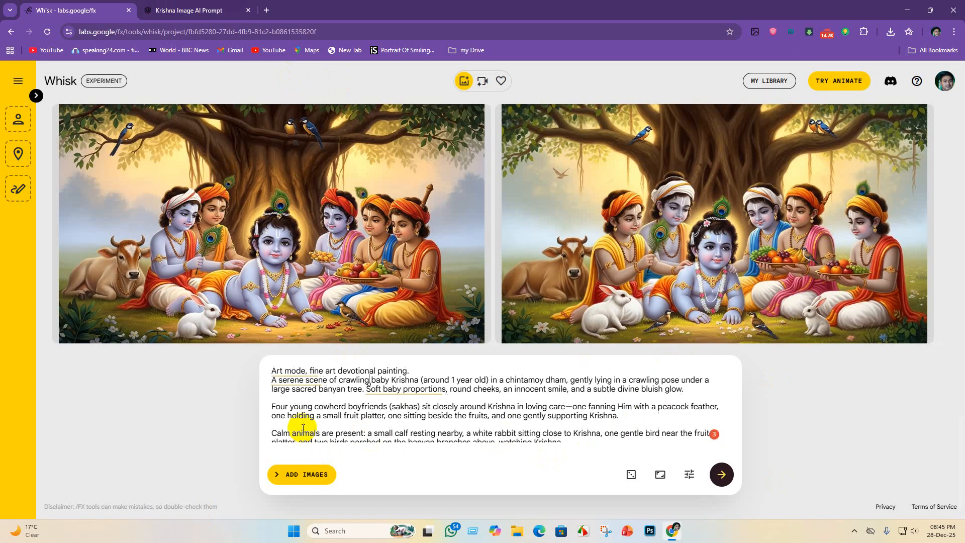
pyautogui.scroll(-3, 307, 427)
pyautogui.click(722, 475)
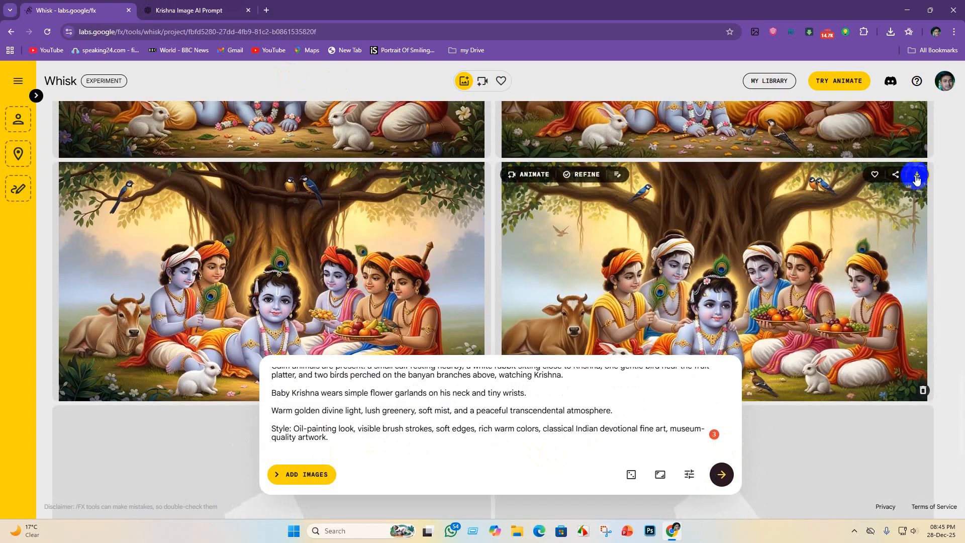
# - Save the second image of the previous Art Mode pair and the second image of the new pair
pyautogui.click(917, 177)
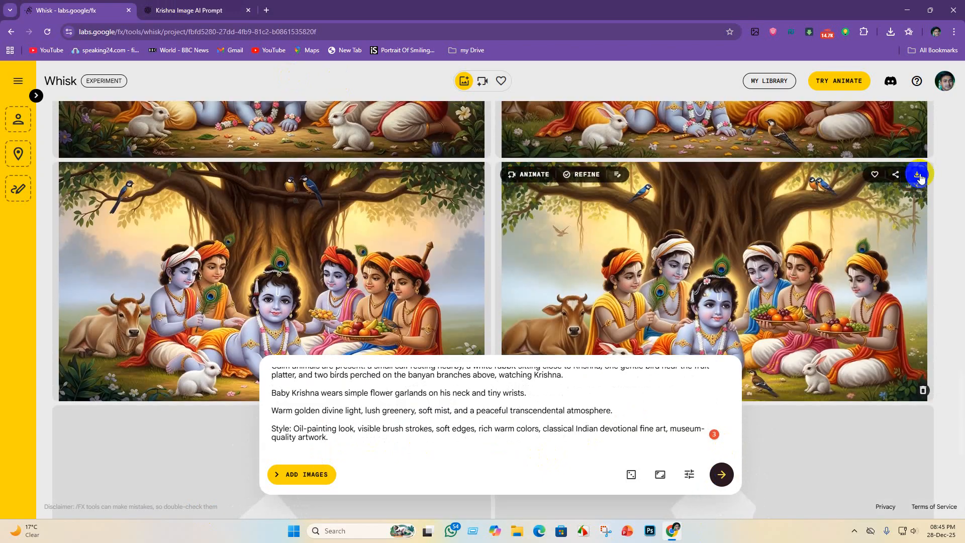
pyautogui.click(880, 301)
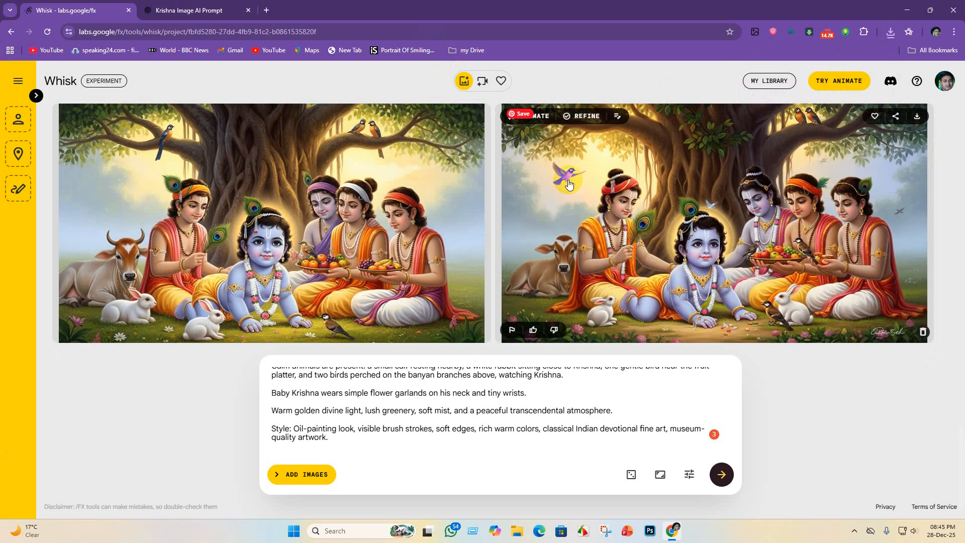
pyautogui.click(912, 115)
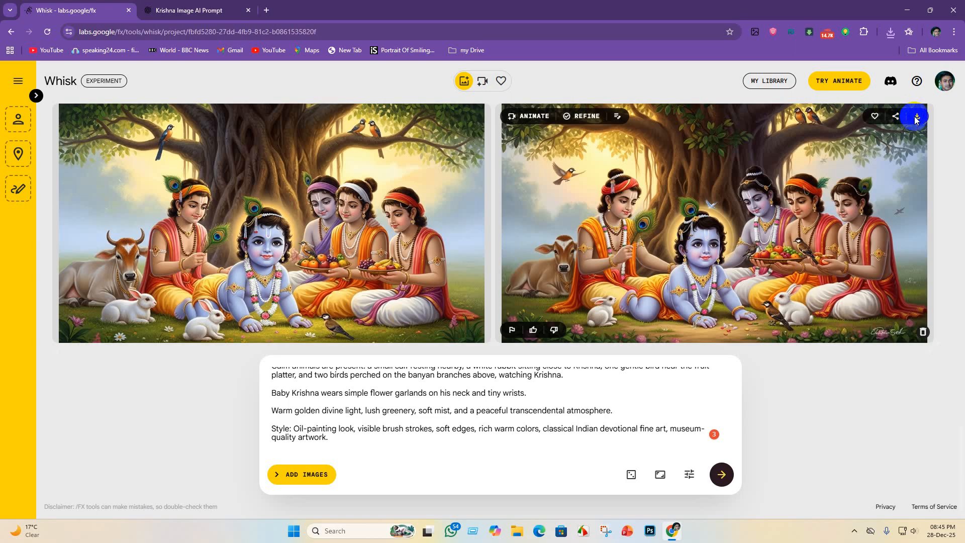
pyautogui.click(876, 304)
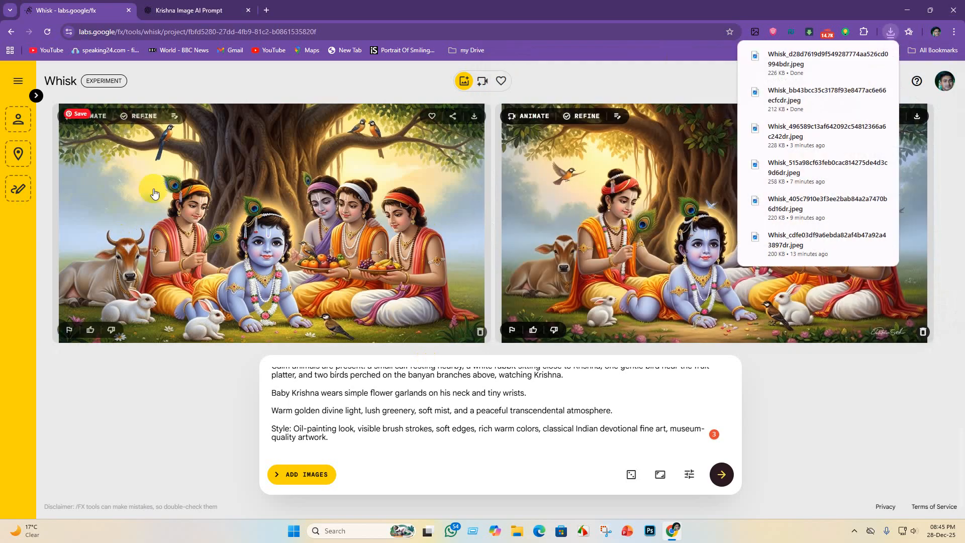
# - Switch to ChatGPT and request a new prompt variation with the message "take rest krishna"
pyautogui.click(215, 9)
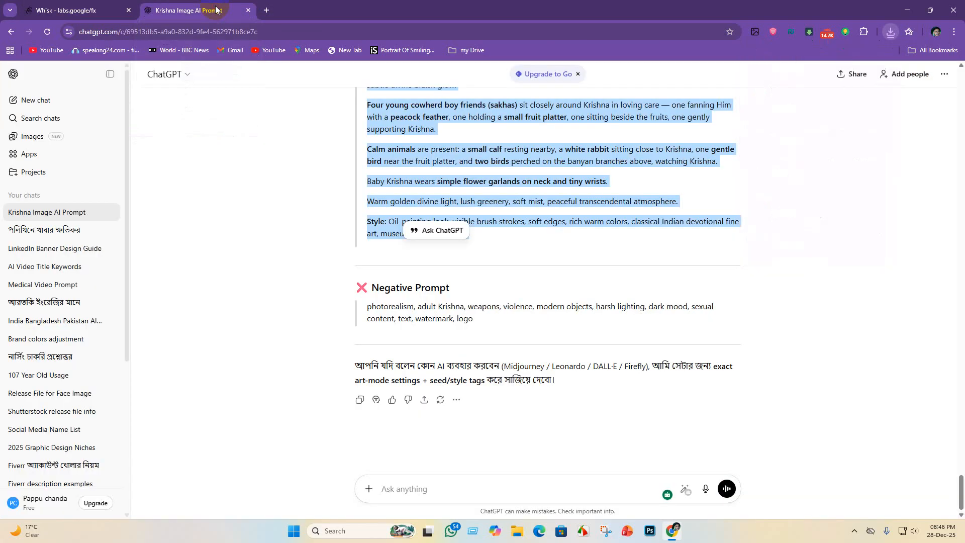
pyautogui.click(434, 488)
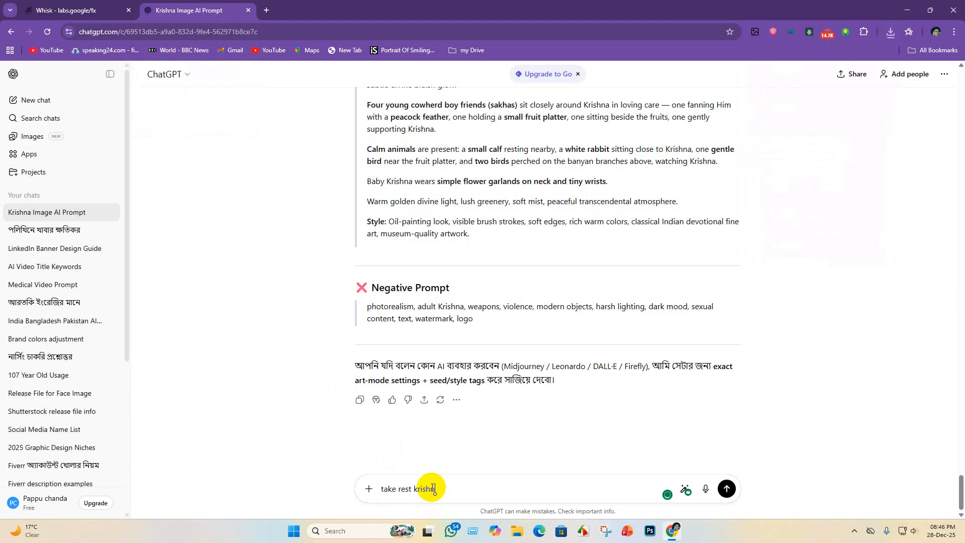
pyautogui.write('take rest krishna')
pyautogui.press('Return')
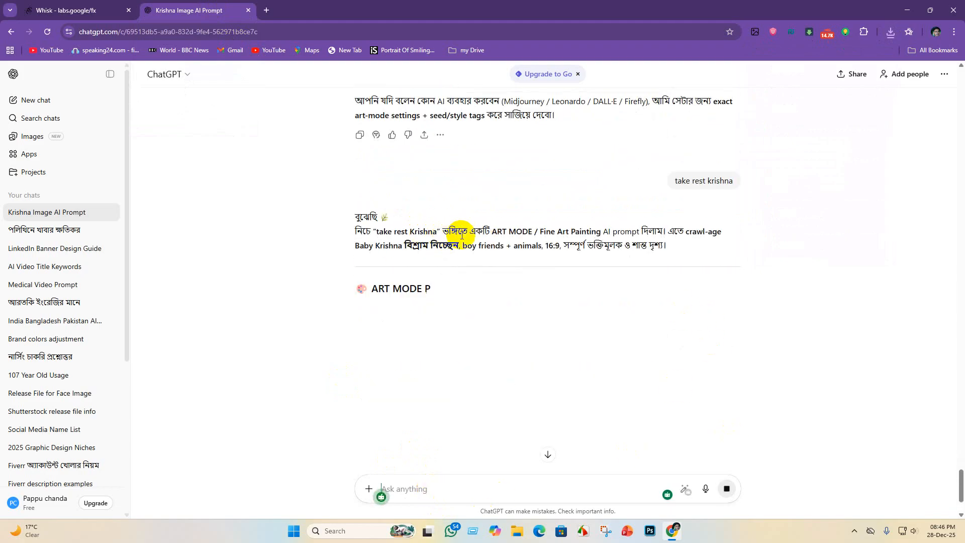
pyautogui.click(537, 453)
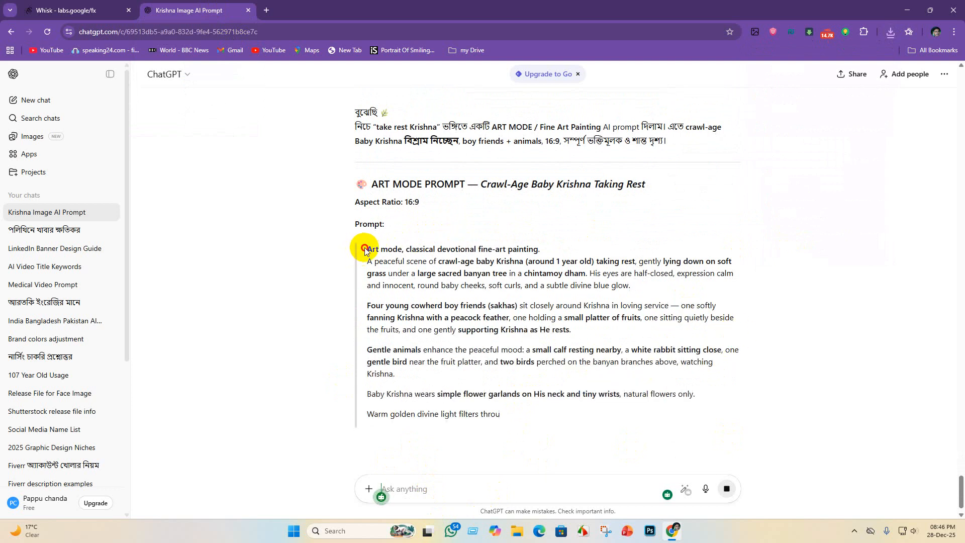
# - Copy the full Art Mode prompt for crawl-age baby Krishna taking rest, from "Art mode" through the Mood line
pyautogui.moveTo(364, 250); pyautogui.dragTo(763, 448)
pyautogui.scroll(-4, 681, 384)
pyautogui.moveTo(536, 292); pyautogui.dragTo(307, 223)
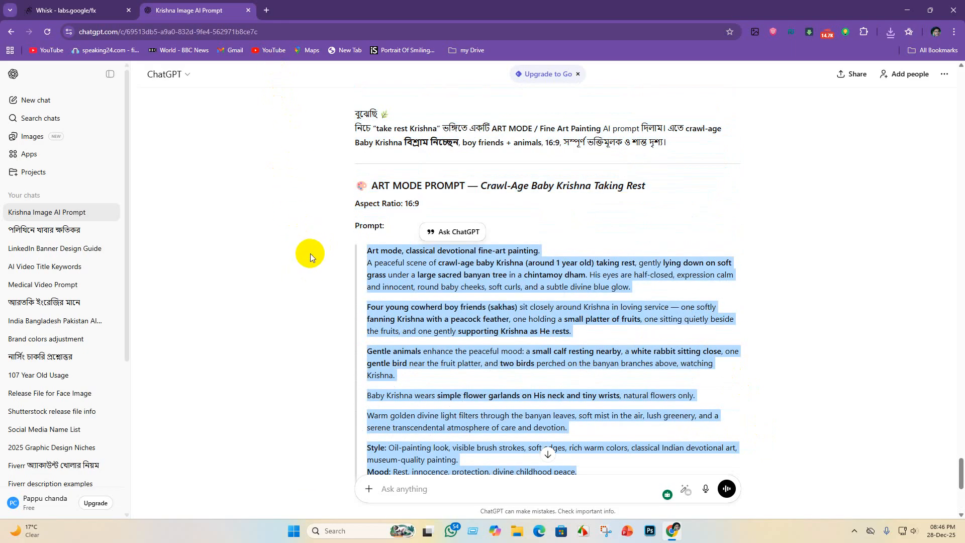
pyautogui.scroll(-6, 855, 415)
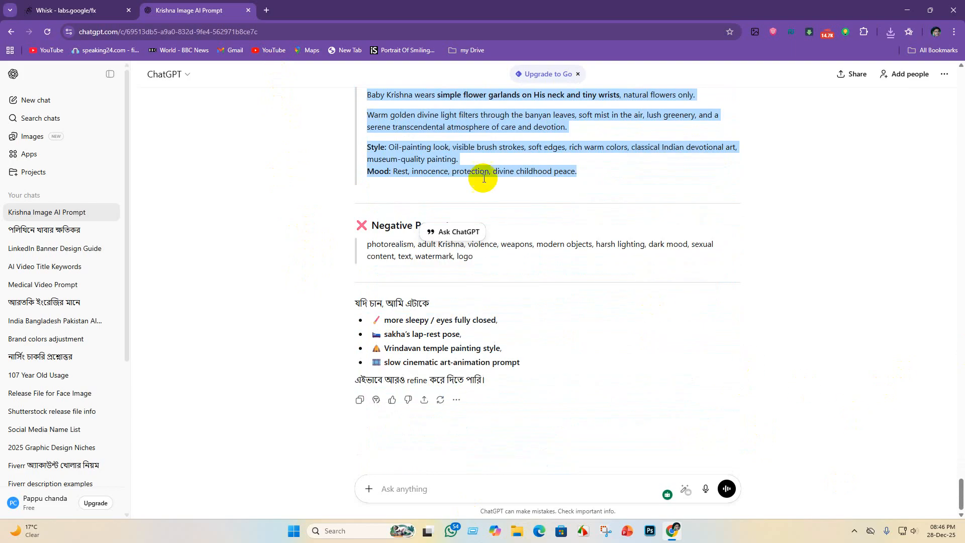
# - Switch to Whisk, replace the old prompt with the copied taking-rest prompt, and generate a pair of images
pyautogui.click(50, 10)
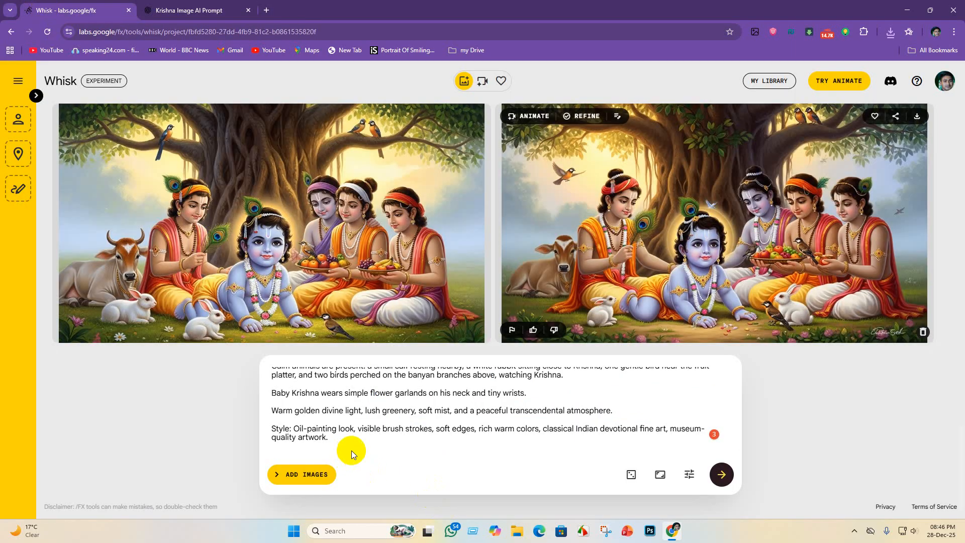
pyautogui.moveTo(351, 450); pyautogui.dragTo(116, 332)
pyautogui.press('BackSpace')
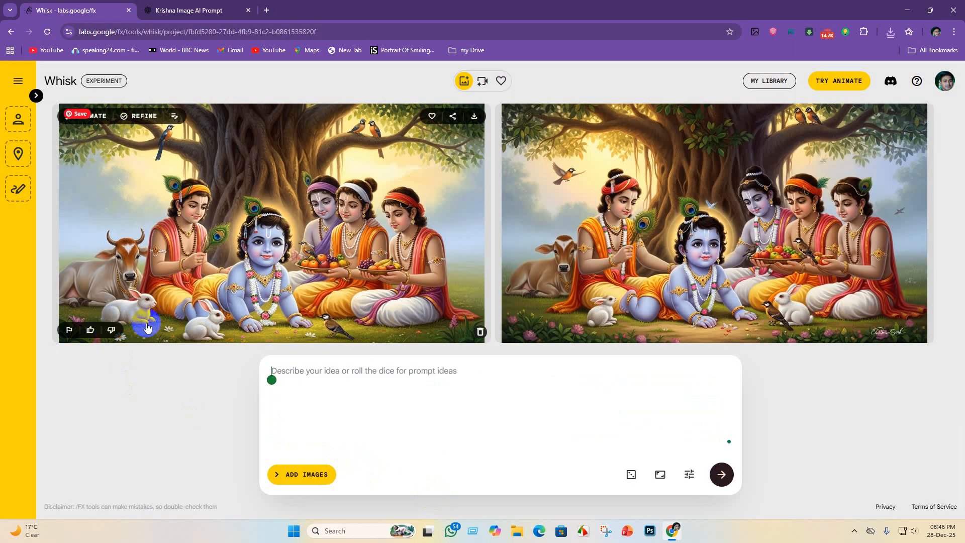
pyautogui.hotkey('ctrl', 'v')
pyautogui.press('Return')
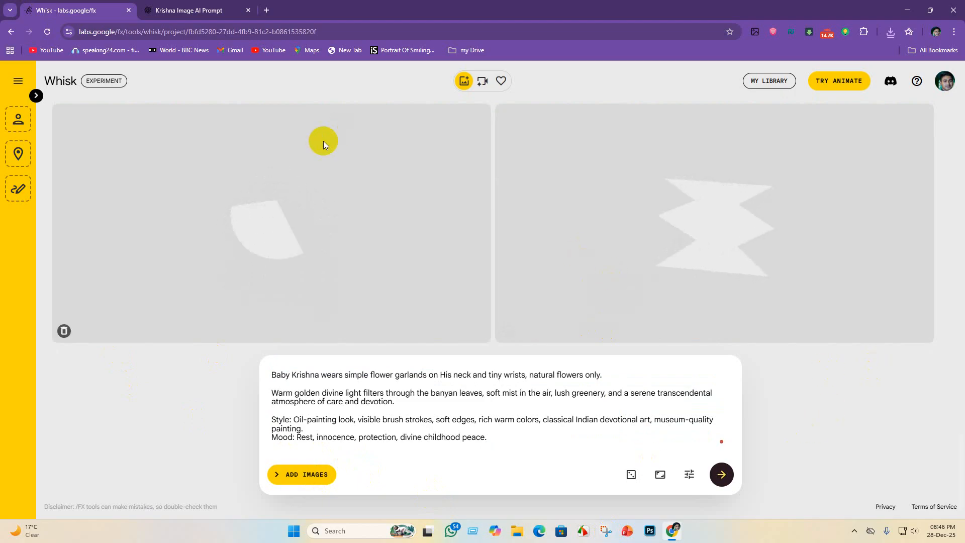
# - Compare the two resting Krishna images and save the first one in the Krishna lila folder
pyautogui.scroll(5, 460, 228)
pyautogui.scroll(-5, 465, 237)
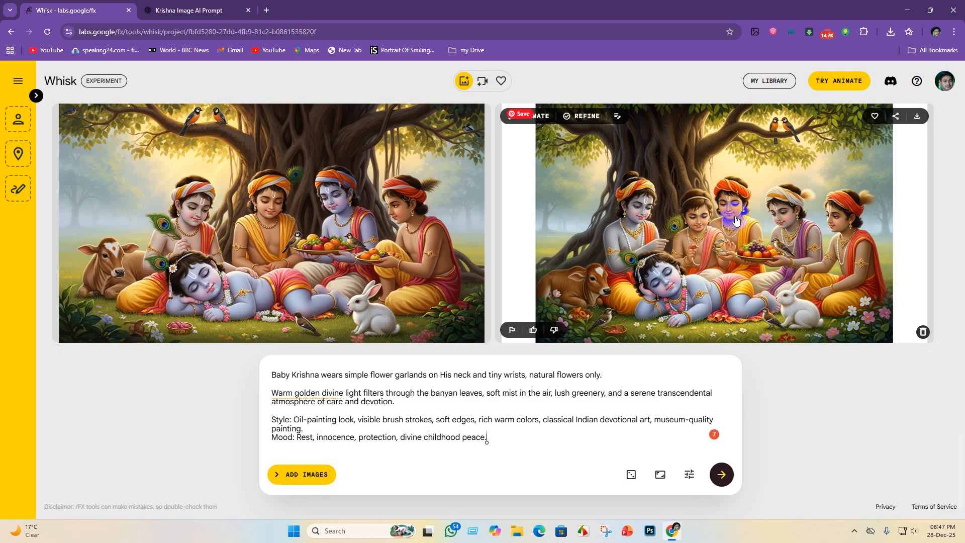
pyautogui.scroll(1, 388, 274)
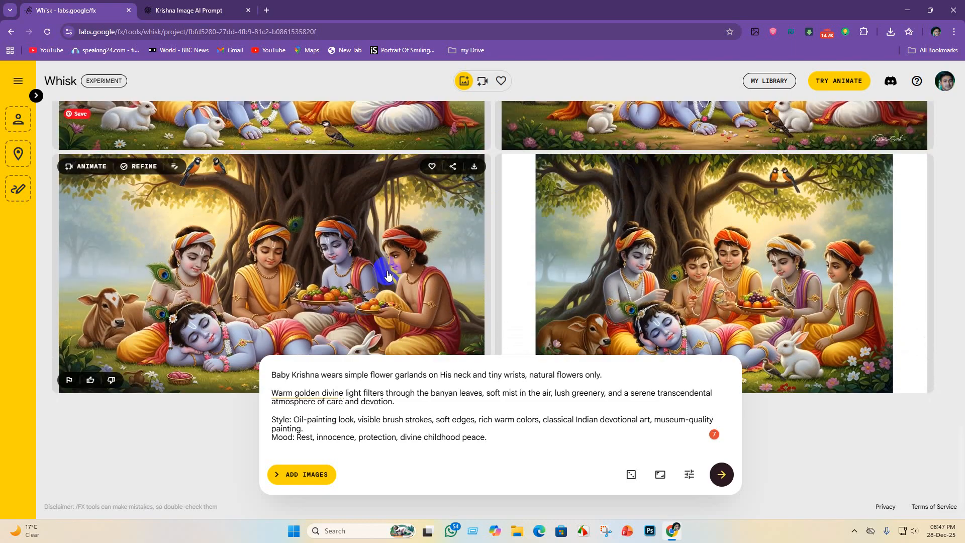
pyautogui.scroll(-1, 413, 337)
pyautogui.scroll(1, 414, 341)
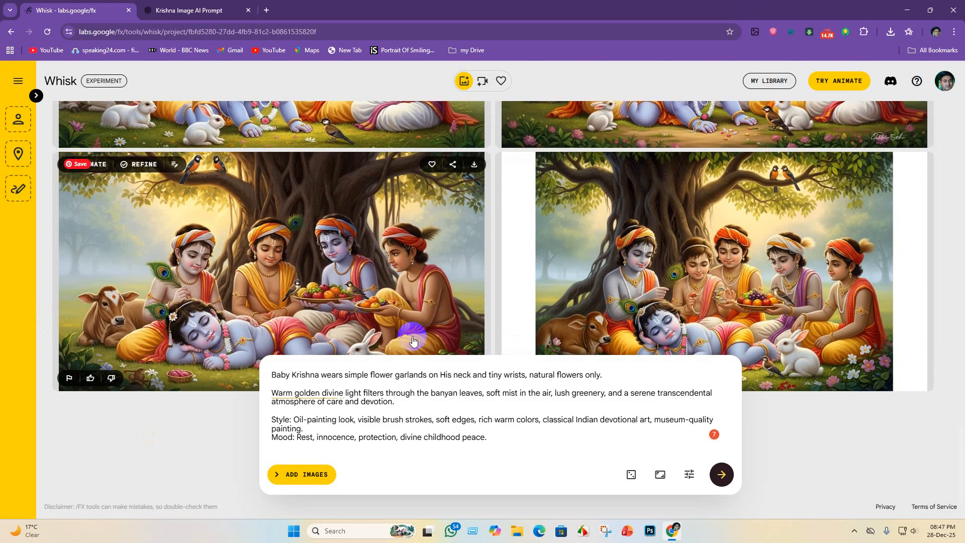
pyautogui.scroll(-1, 413, 341)
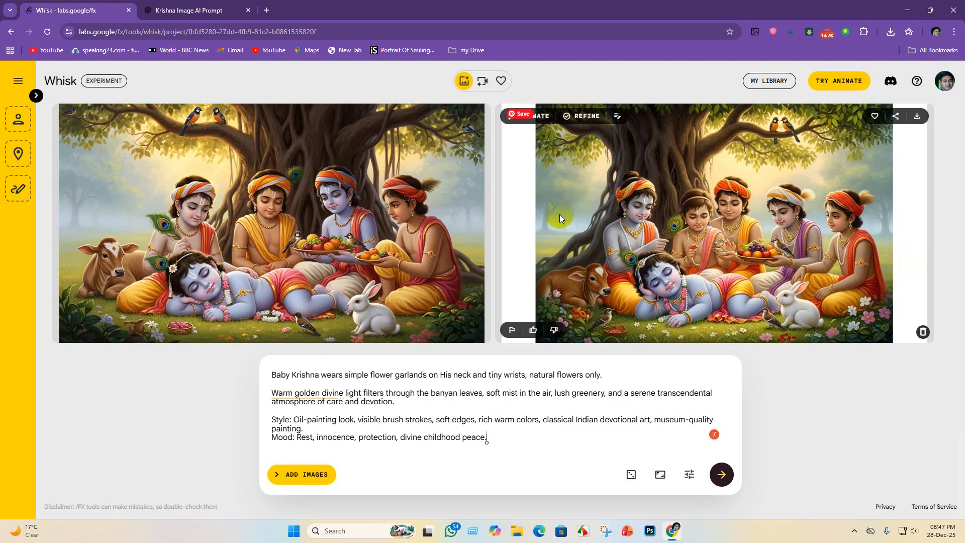
pyautogui.scroll(1, 503, 196)
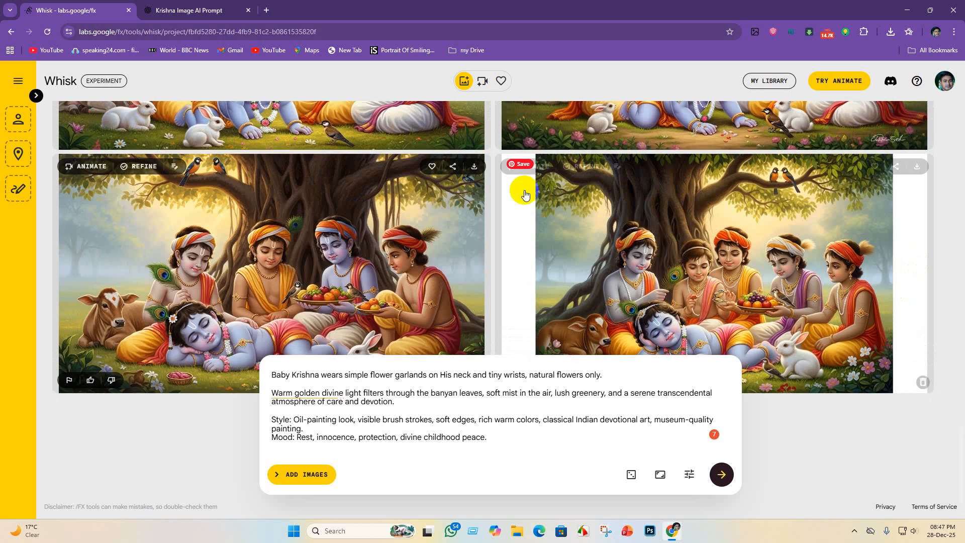
pyautogui.click(479, 170)
pyautogui.click(870, 299)
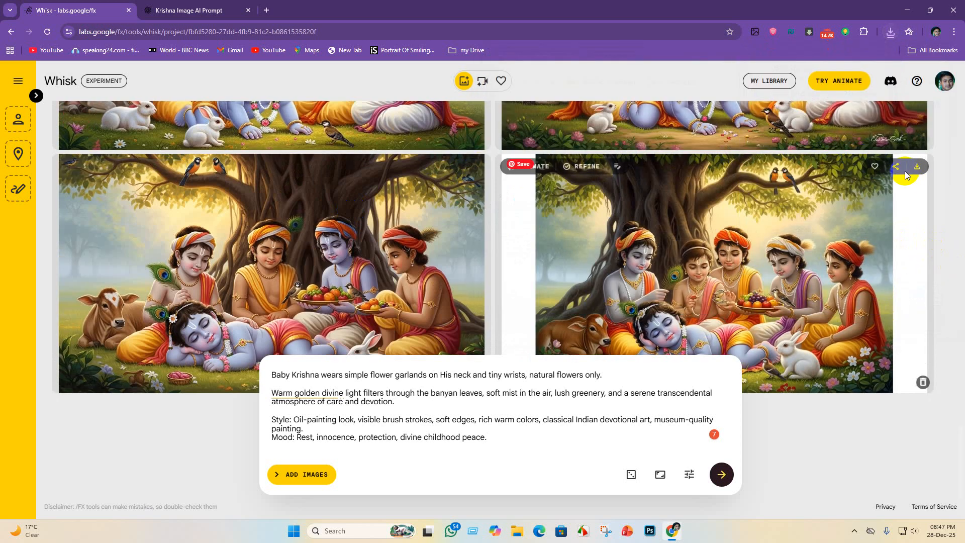
# - Leave the second image with the white side margins unsaved and generate another pair from the same taking-rest prompt
pyautogui.click(919, 166)
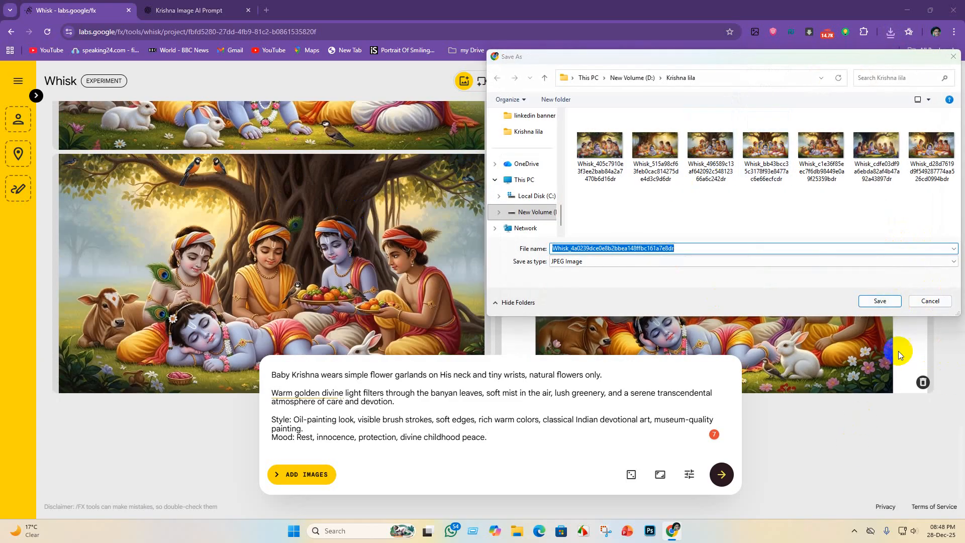
pyautogui.click(936, 300)
pyautogui.scroll(-1, 748, 273)
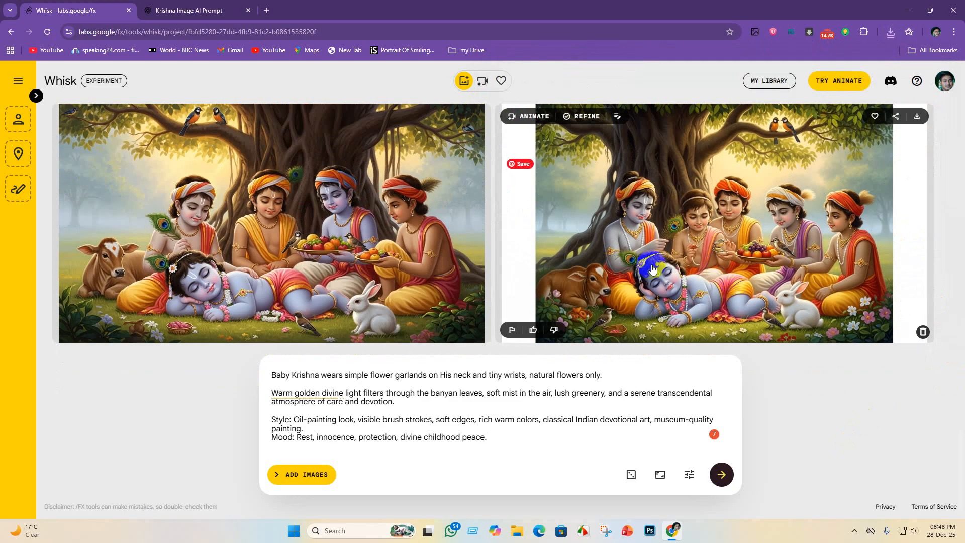
pyautogui.scroll(3, 649, 264)
pyautogui.scroll(-3, 654, 271)
pyautogui.scroll(1, 705, 302)
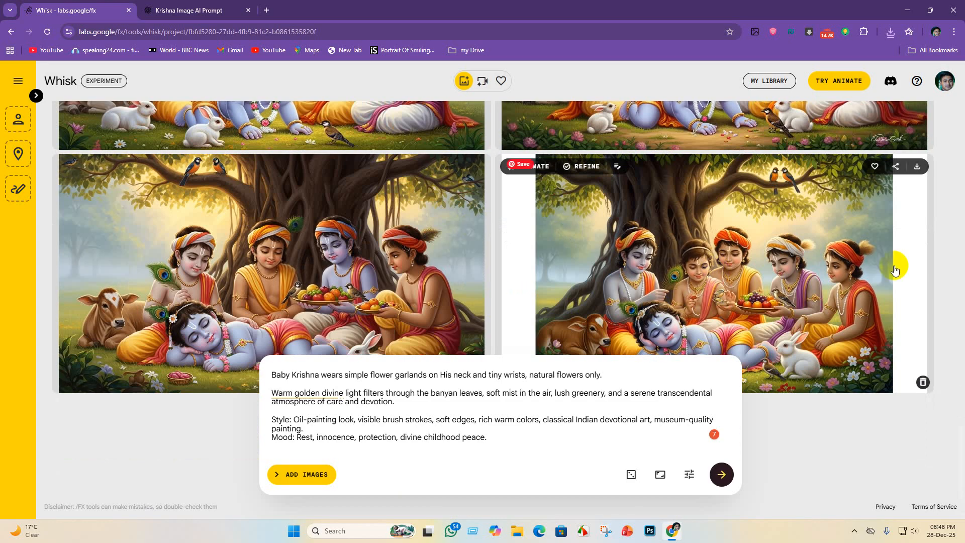
pyautogui.click(721, 475)
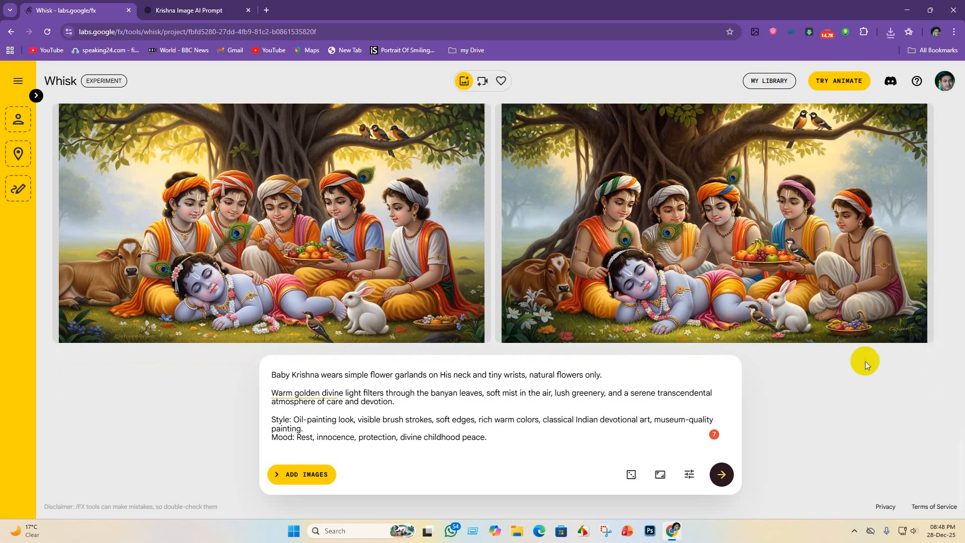
# - Examine the new pair of resting Krishna images, comparing the cowherd boys, the animals and Krishna's pose
pyautogui.scroll(2, 865, 361)
pyautogui.scroll(-1, 301, 217)
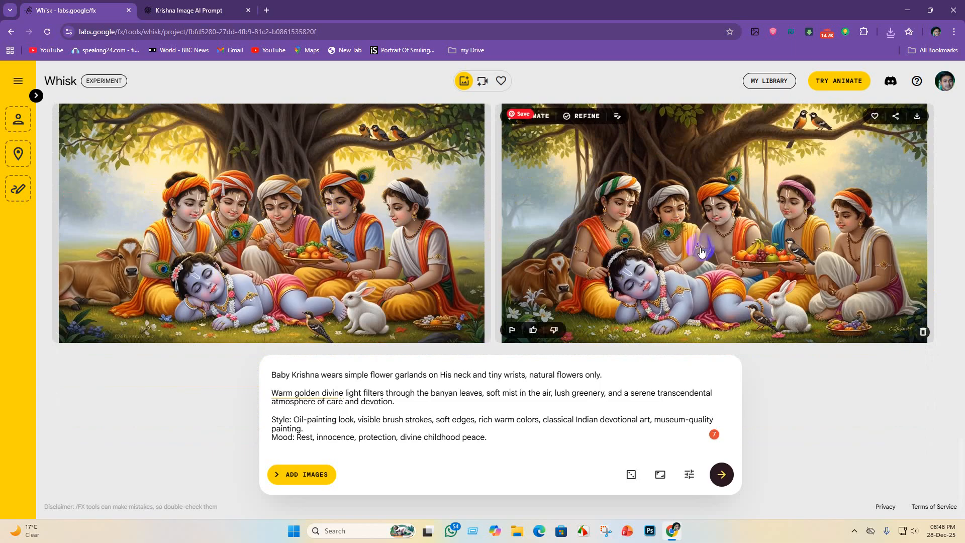
pyautogui.scroll(1, 567, 191)
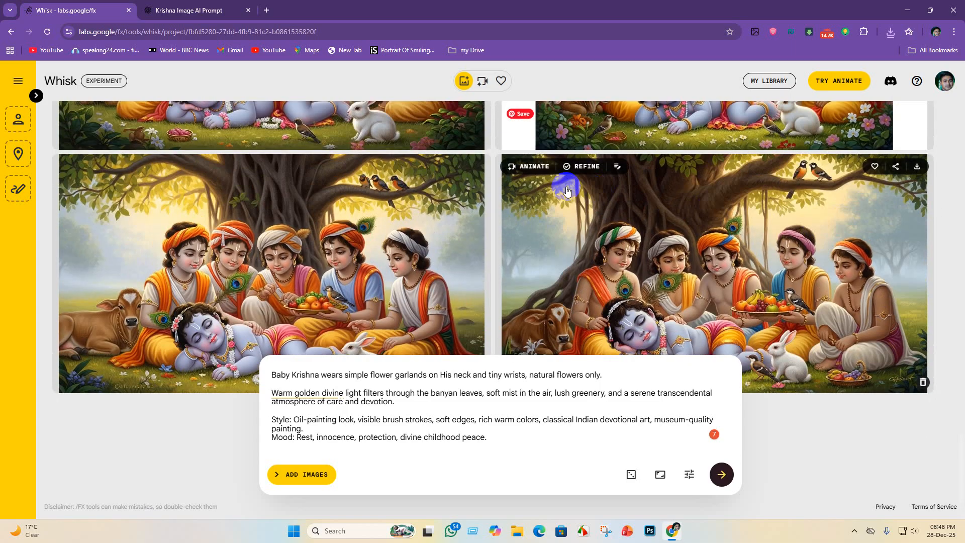
pyautogui.scroll(-1, 870, 202)
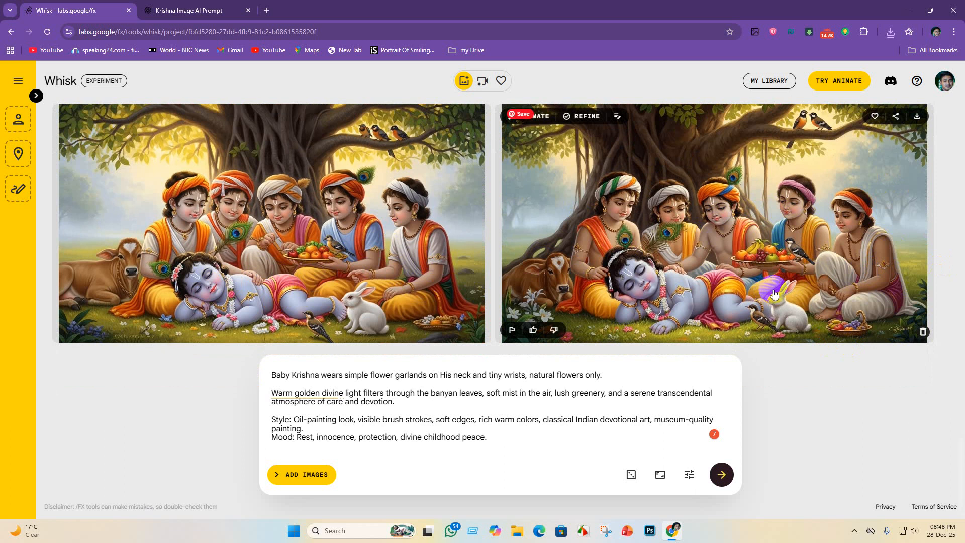
pyautogui.scroll(1, 943, 236)
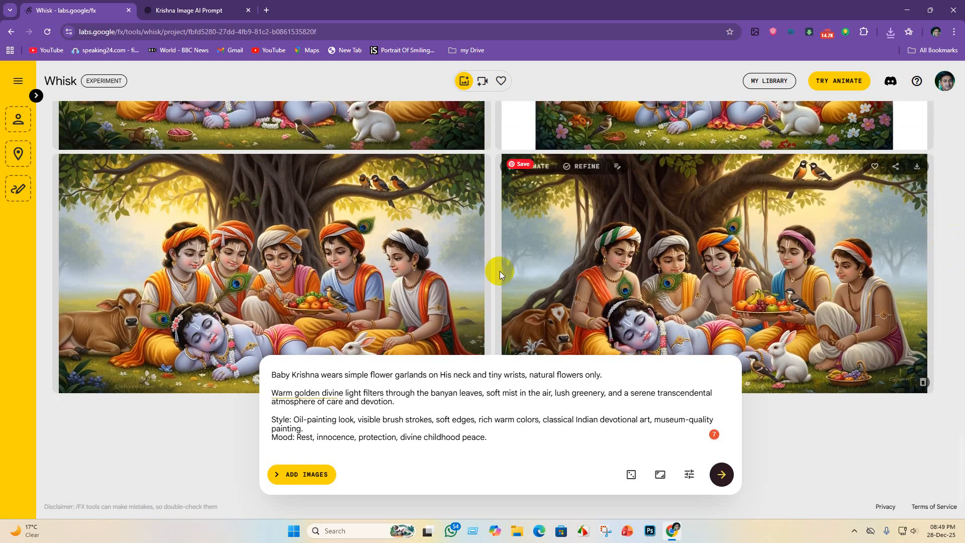
pyautogui.scroll(-1, 500, 271)
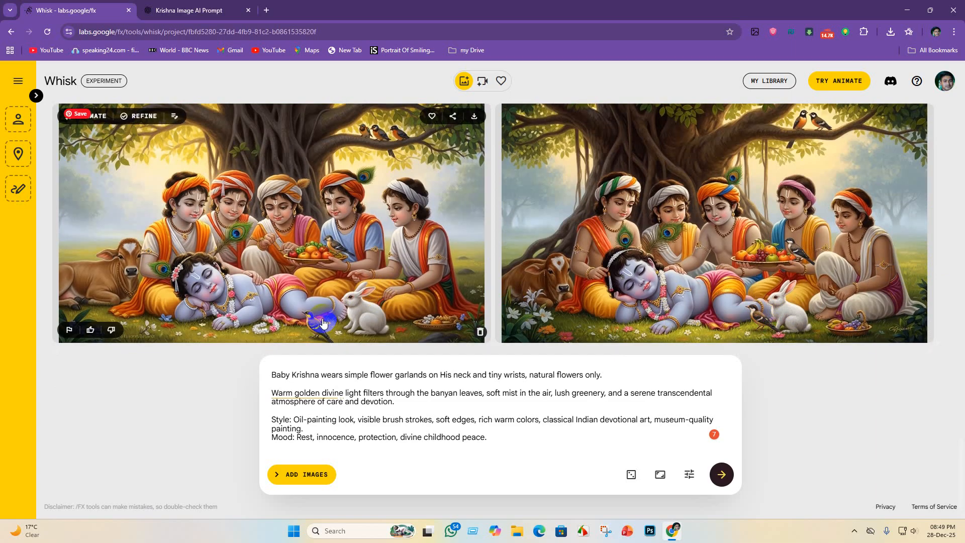
pyautogui.scroll(1, 323, 314)
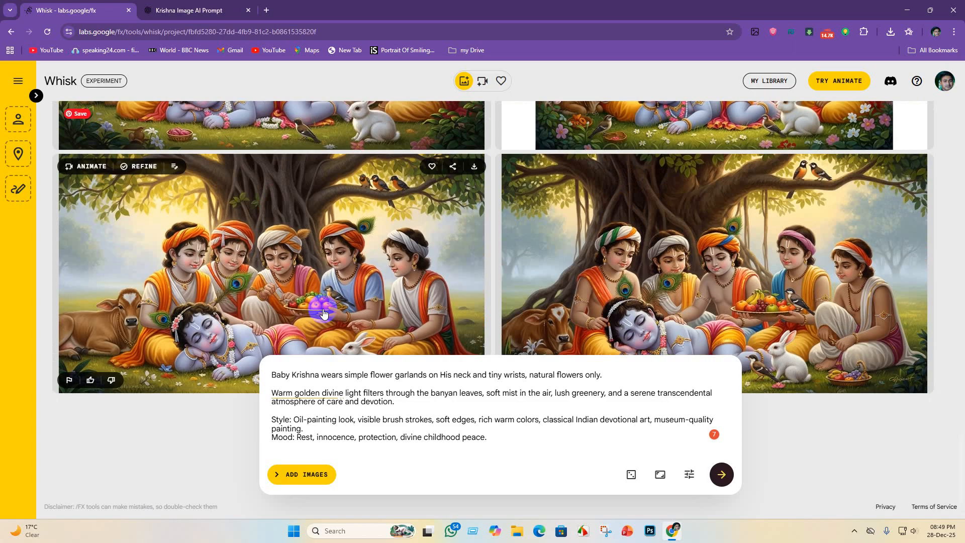
pyautogui.scroll(-1, 323, 312)
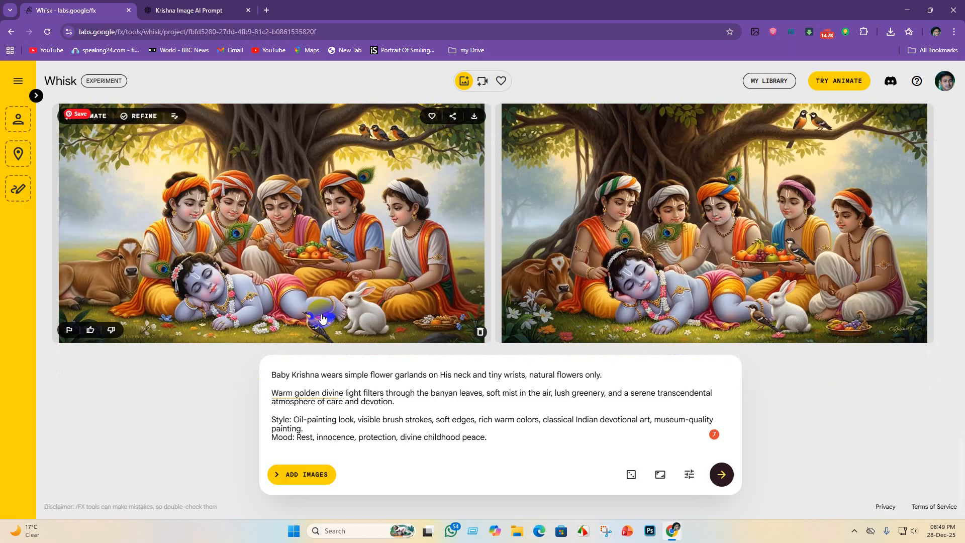
pyautogui.scroll(1, 322, 325)
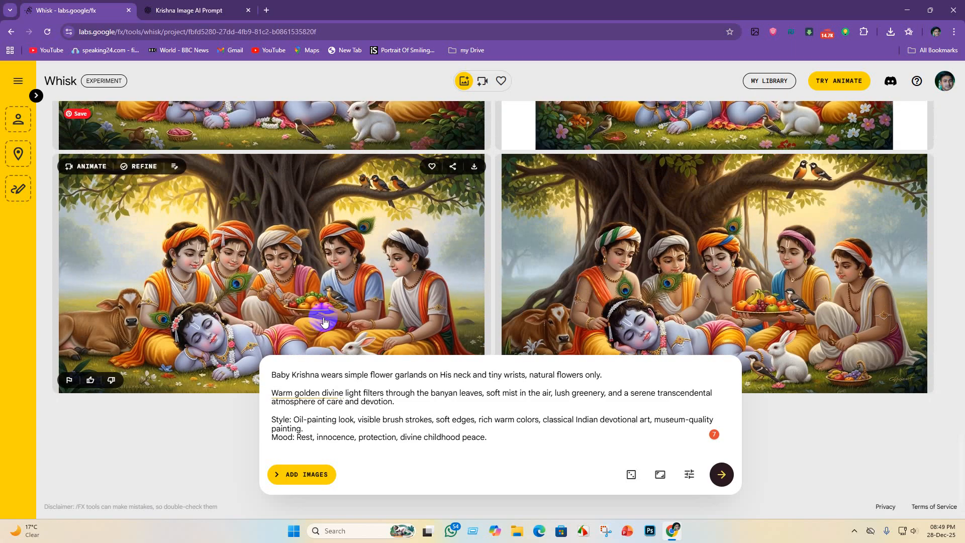
pyautogui.scroll(-1, 513, 253)
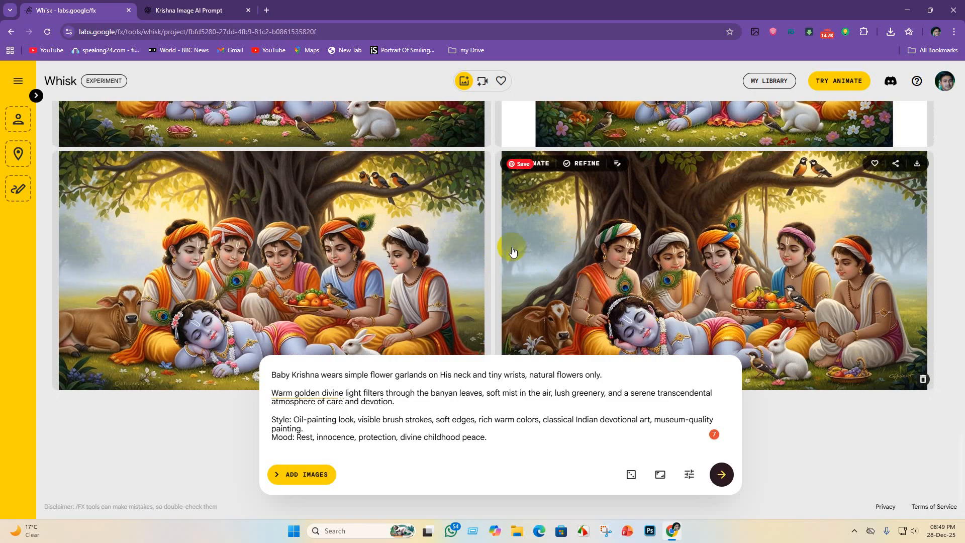
pyautogui.scroll(1, 399, 256)
pyautogui.scroll(-1, 398, 253)
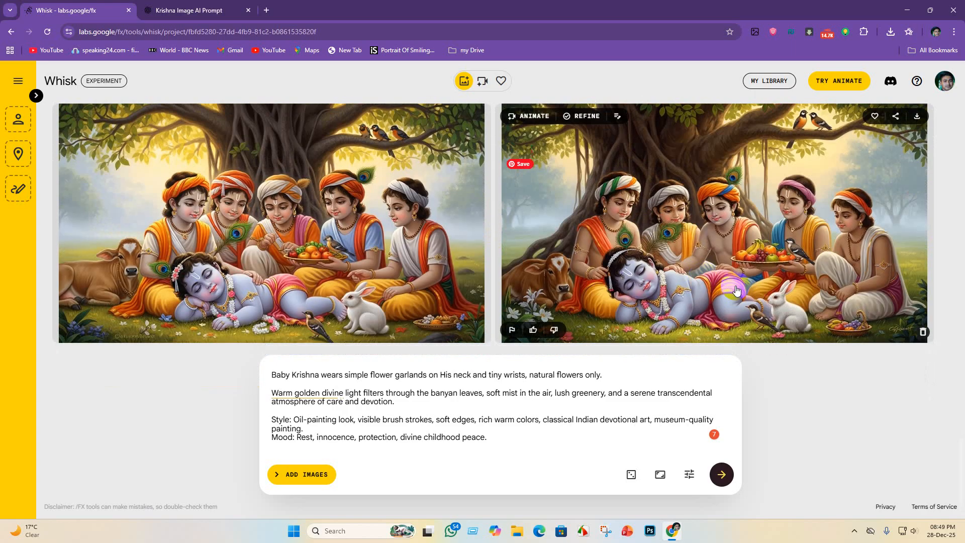
pyautogui.scroll(1, 799, 291)
pyautogui.scroll(-1, 796, 293)
pyautogui.scroll(1, 892, 211)
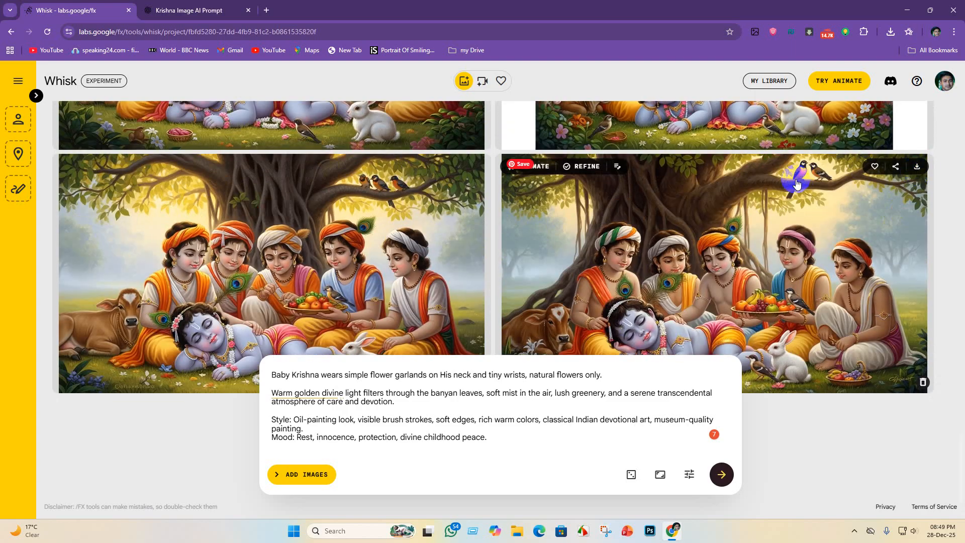
pyautogui.scroll(-1, 841, 272)
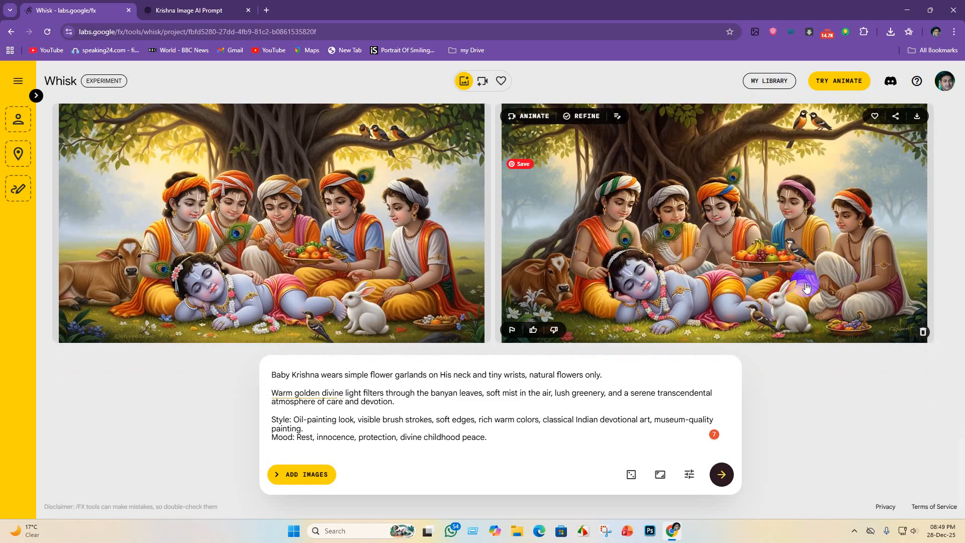
pyautogui.scroll(1, 806, 287)
pyautogui.scroll(-1, 583, 274)
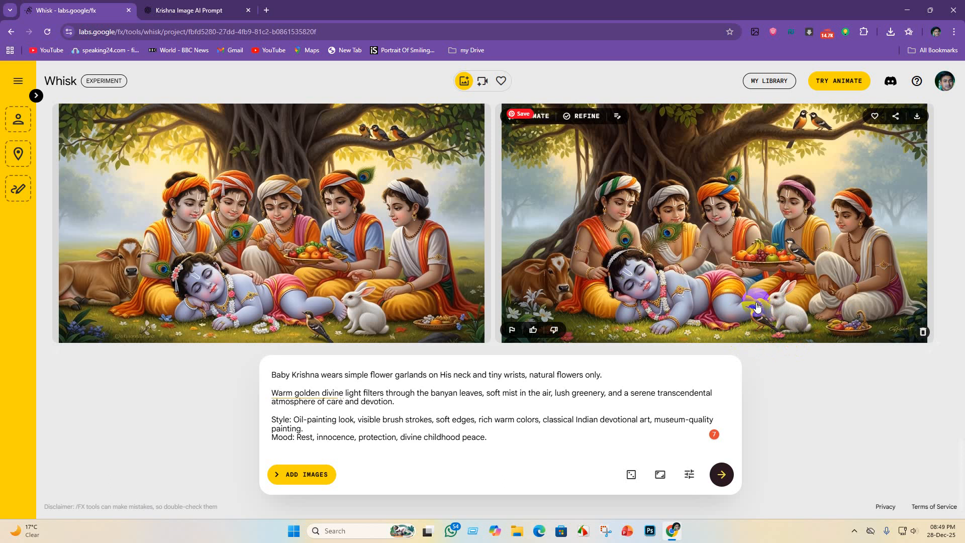
# - Save the first image of the latest resting Krishna pair in the Krishna lila folder
pyautogui.moveTo(363, 248)
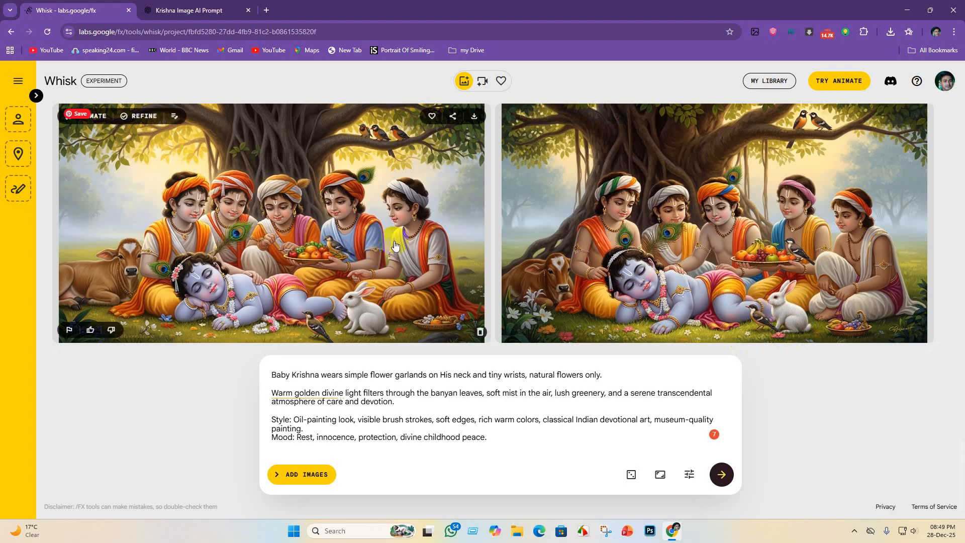
pyautogui.click(475, 120)
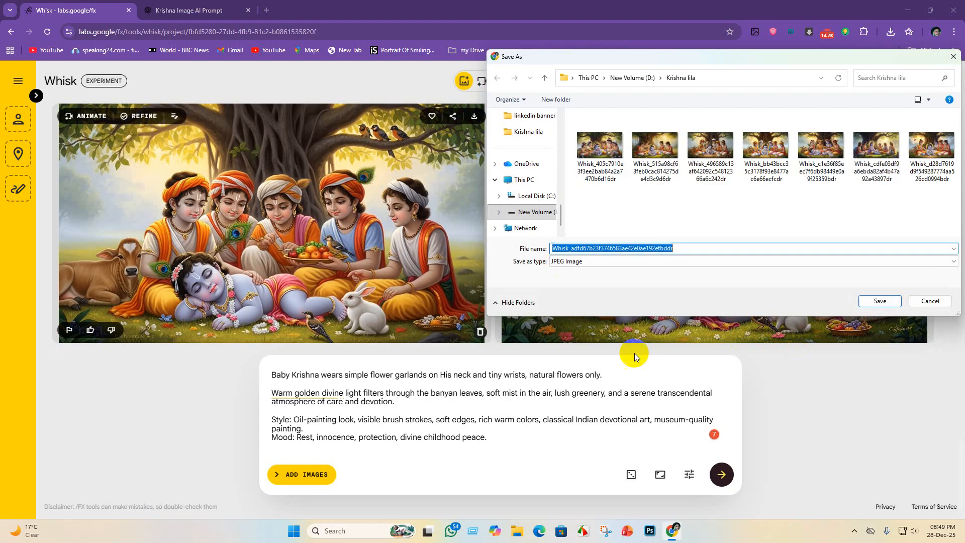
pyautogui.click(884, 301)
pyautogui.scroll(-3, 372, 261)
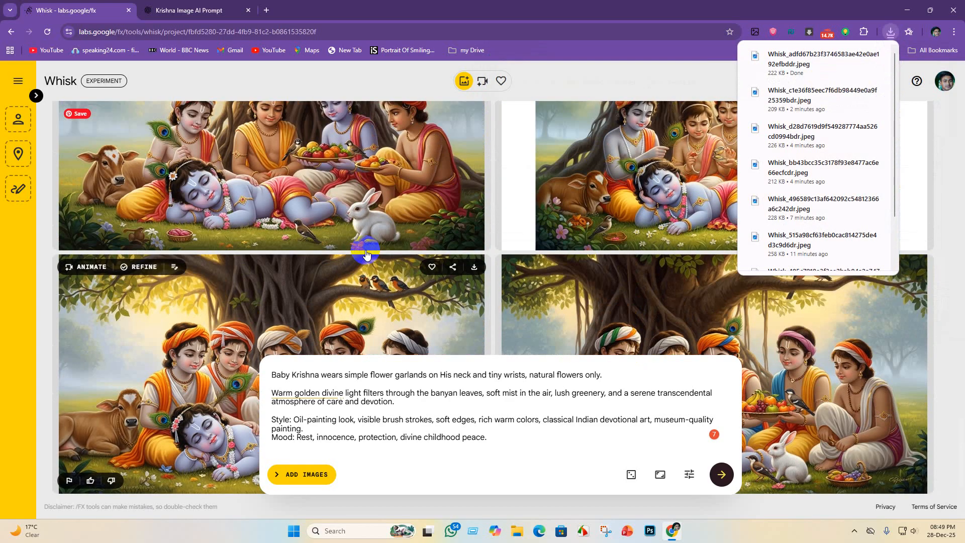
# - Compare the latest resting Krishna pair with the earlier images and generate another pair from the same taking-rest prompt
pyautogui.scroll(3, 372, 261)
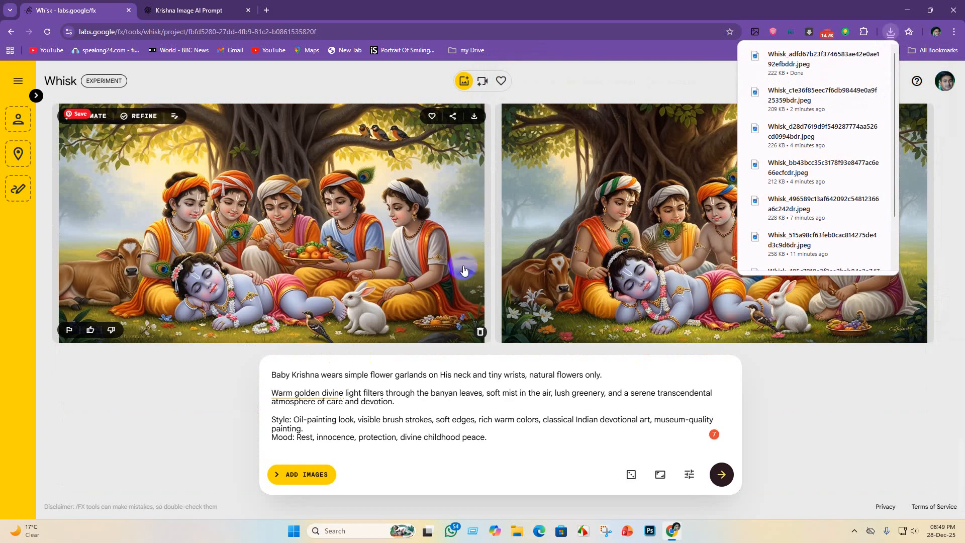
pyautogui.scroll(1, 459, 274)
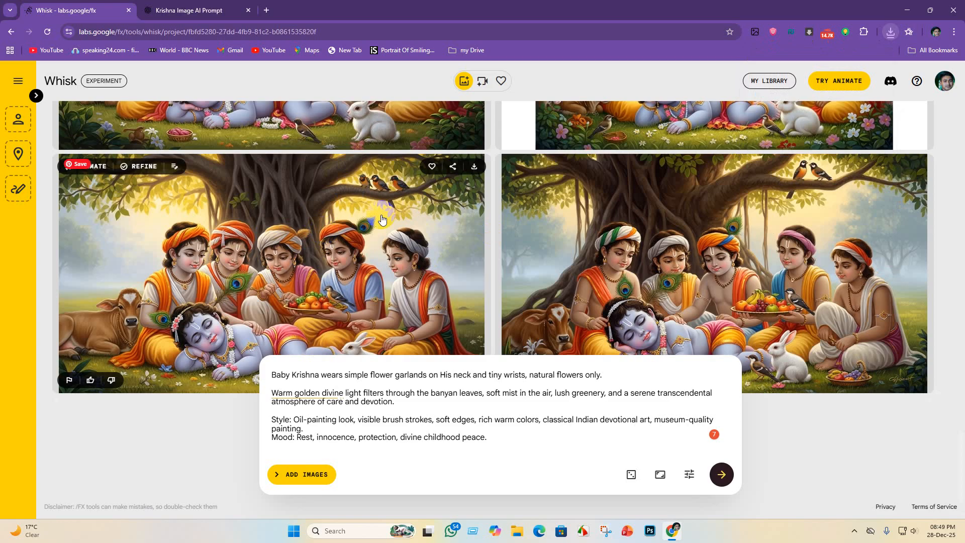
pyautogui.scroll(-1, 640, 161)
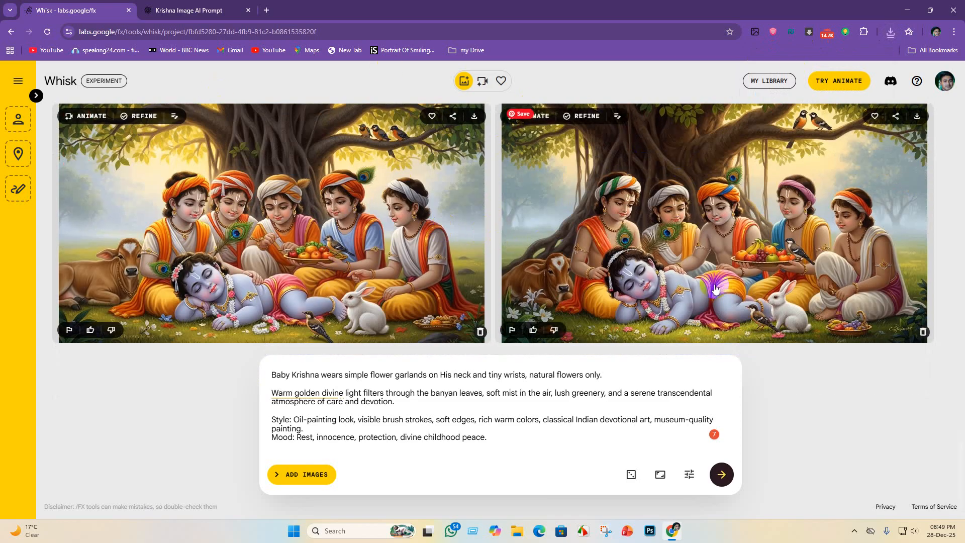
pyautogui.scroll(1, 286, 252)
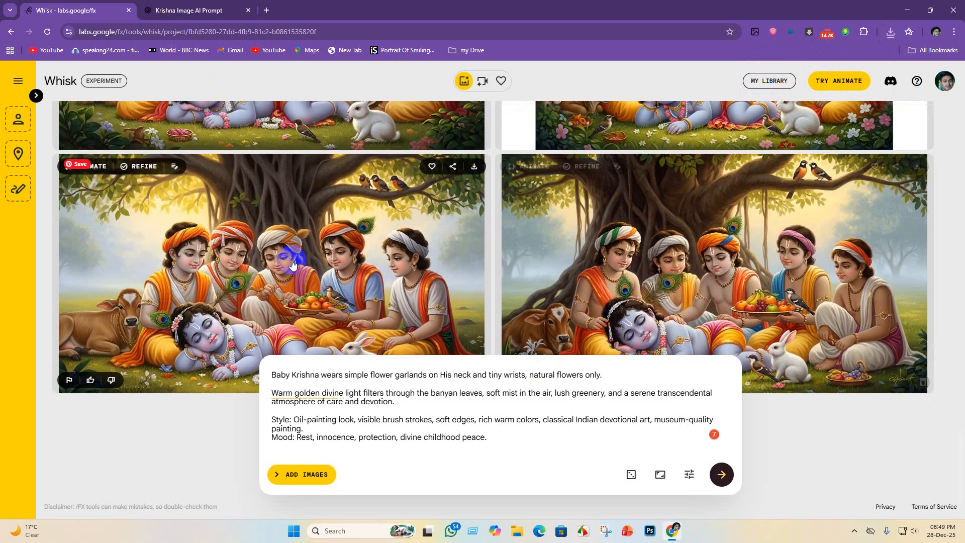
pyautogui.scroll(-1, 464, 299)
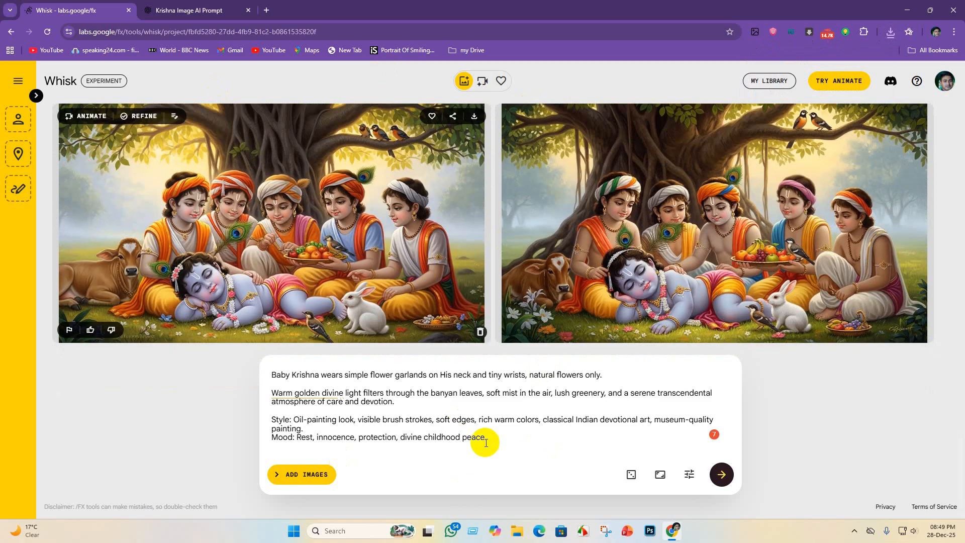
pyautogui.click(712, 479)
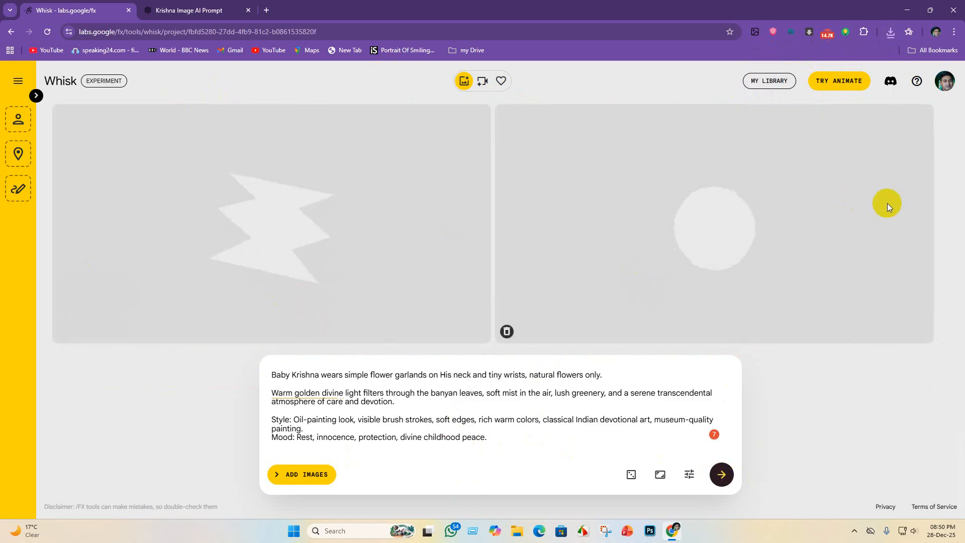
pyautogui.rightClick(923, 243)
pyautogui.click(226, 391)
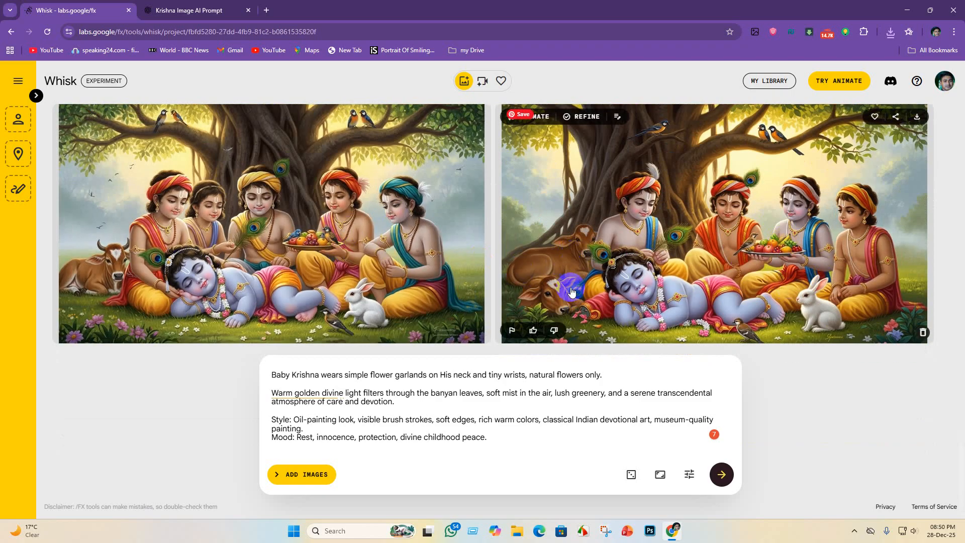
# - Compare the newest resting Krishna pair with the previous one and save its second image in the Krishna lila folder
pyautogui.scroll(1, 783, 241)
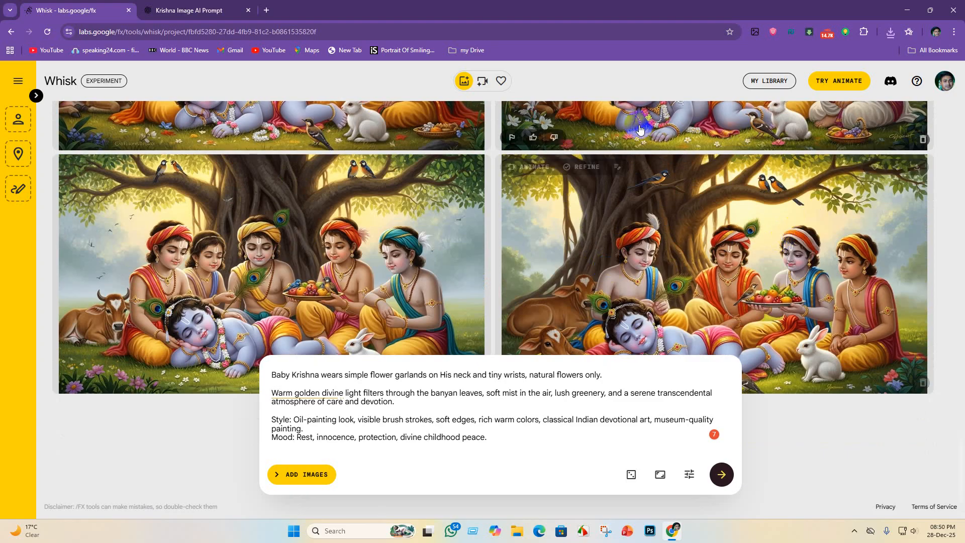
pyautogui.scroll(-1, 718, 181)
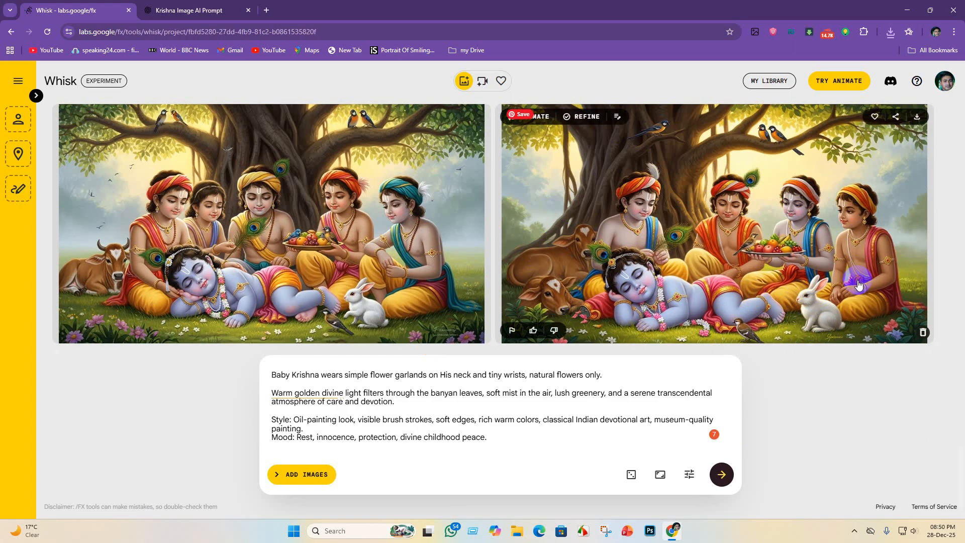
pyautogui.scroll(2, 856, 283)
pyautogui.scroll(-3, 857, 283)
pyautogui.scroll(1, 895, 232)
pyautogui.click(917, 169)
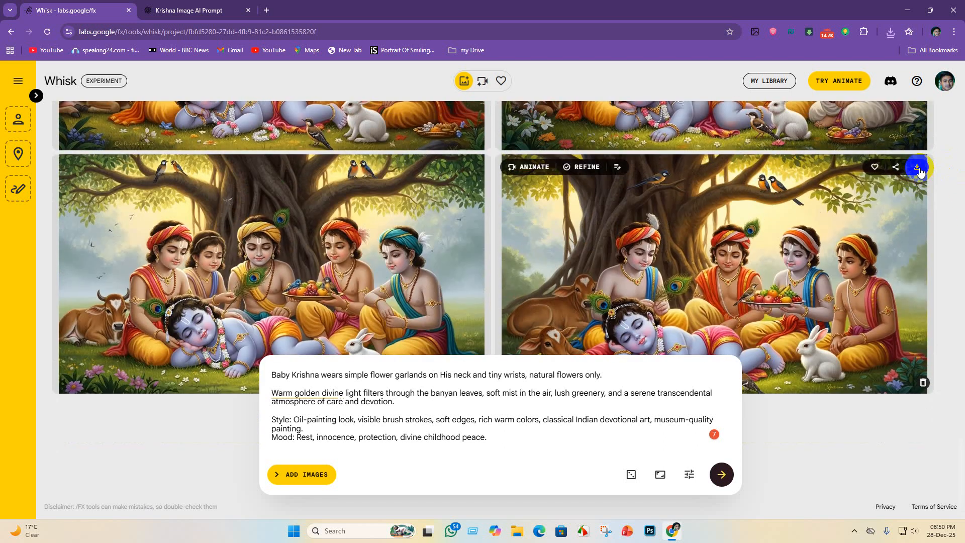
pyautogui.click(881, 301)
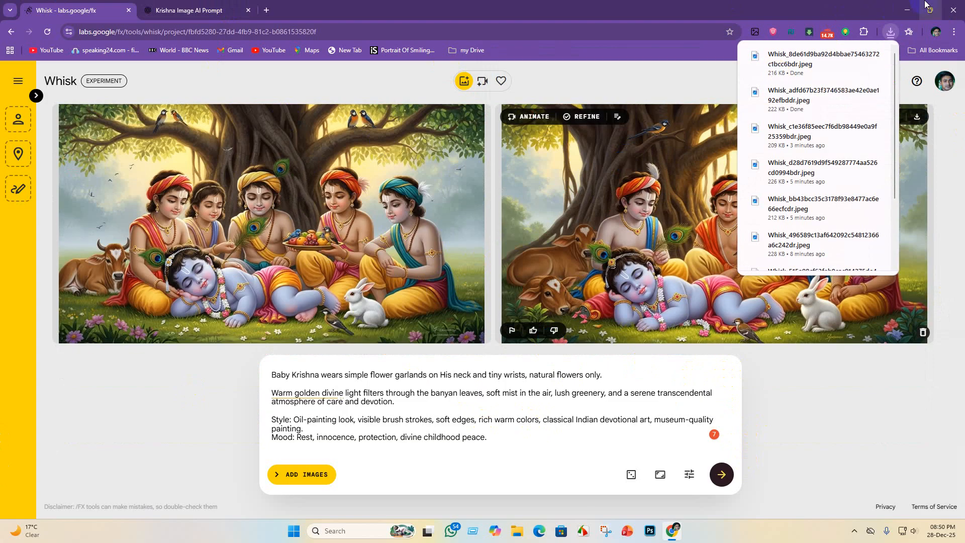
# - Switch to Upscayl, turn on batch upscaling and check the save format and image scale settings
pyautogui.click(907, 10)
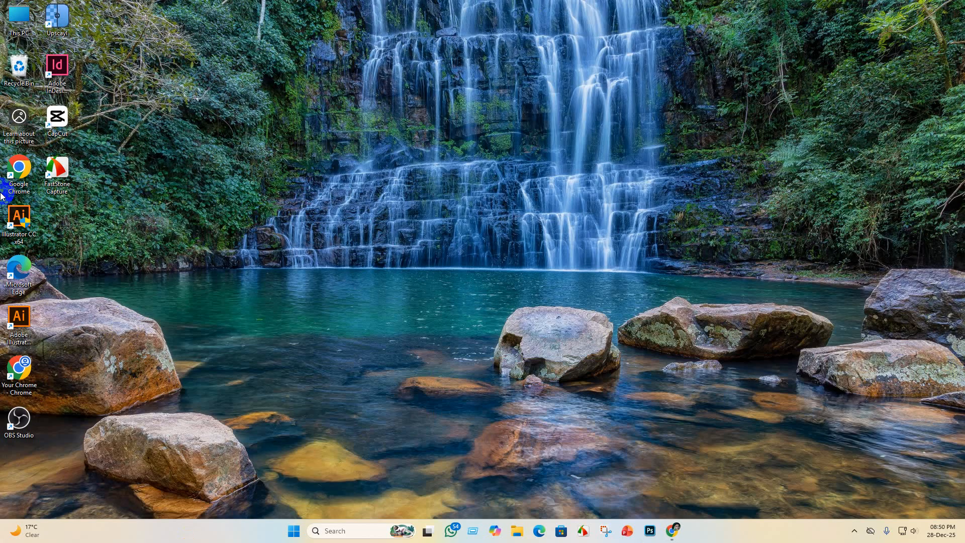
pyautogui.doubleClick(61, 10)
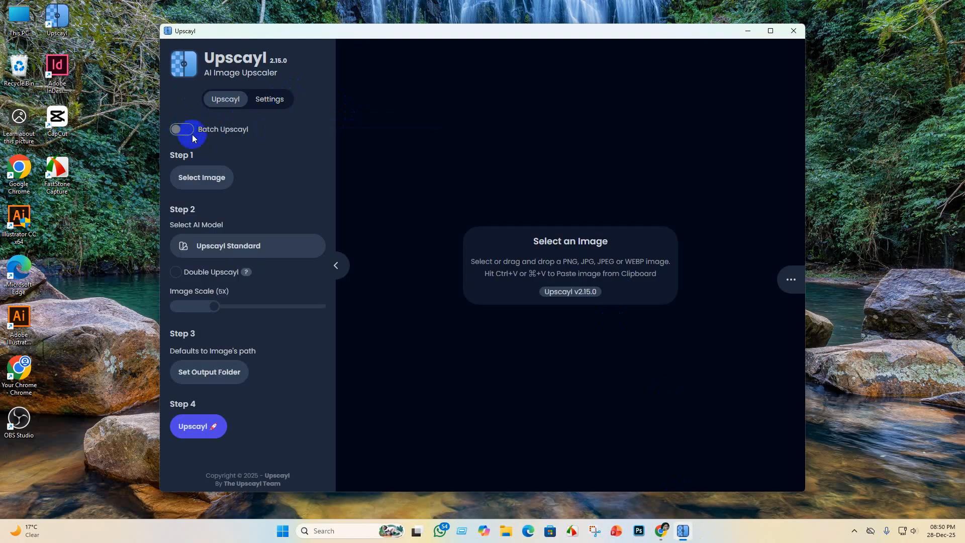
pyautogui.click(185, 131)
pyautogui.click(269, 101)
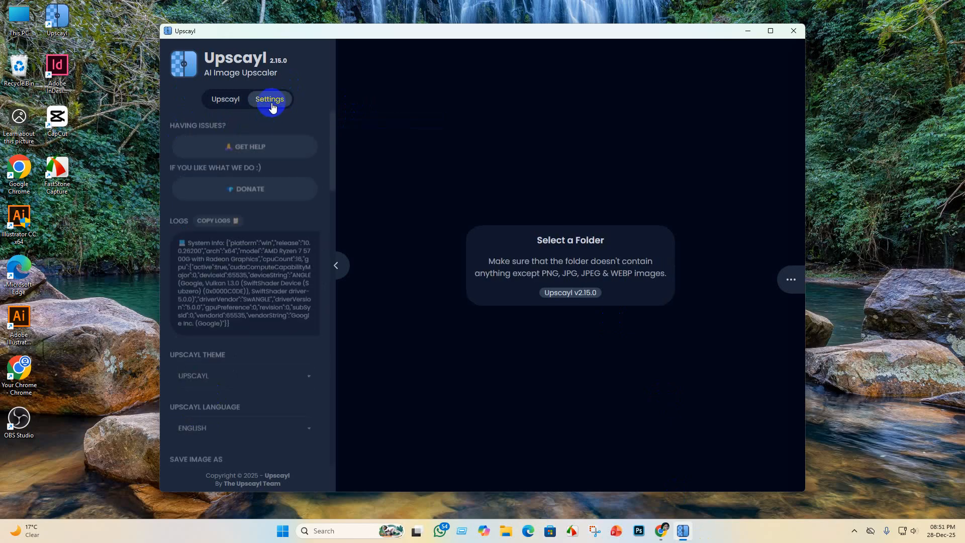
pyautogui.scroll(-2, 242, 352)
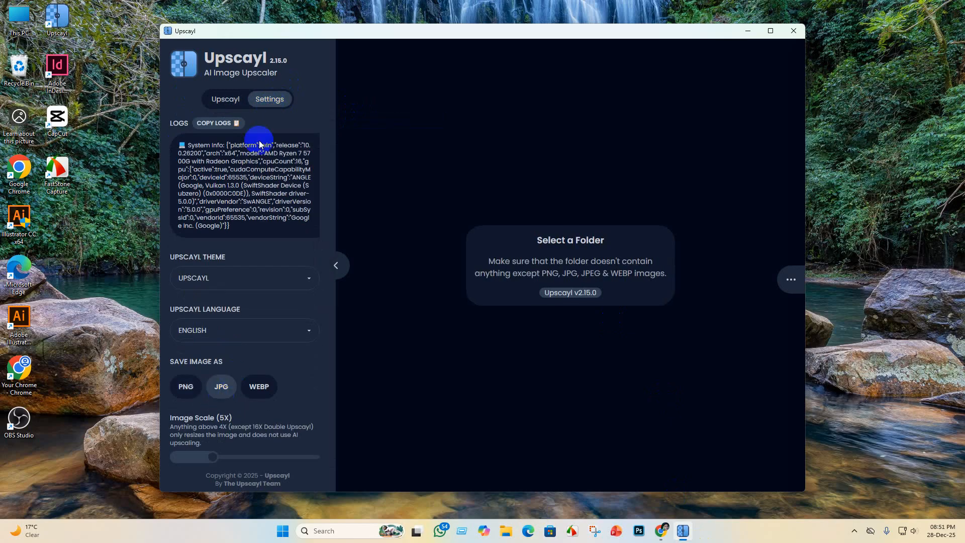
pyautogui.click(224, 99)
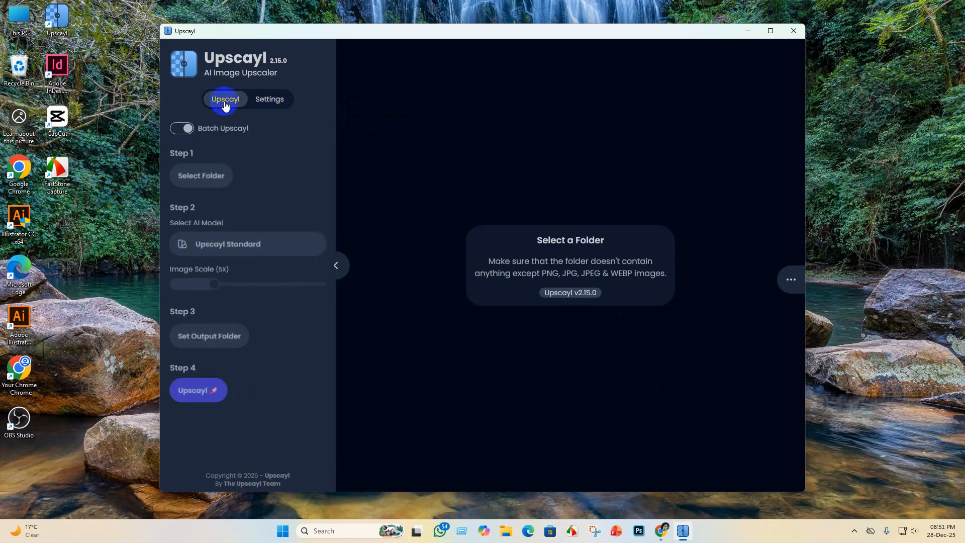
# - Choose D:\Krishna lila as the source folder for the batch upscale
pyautogui.click(201, 178)
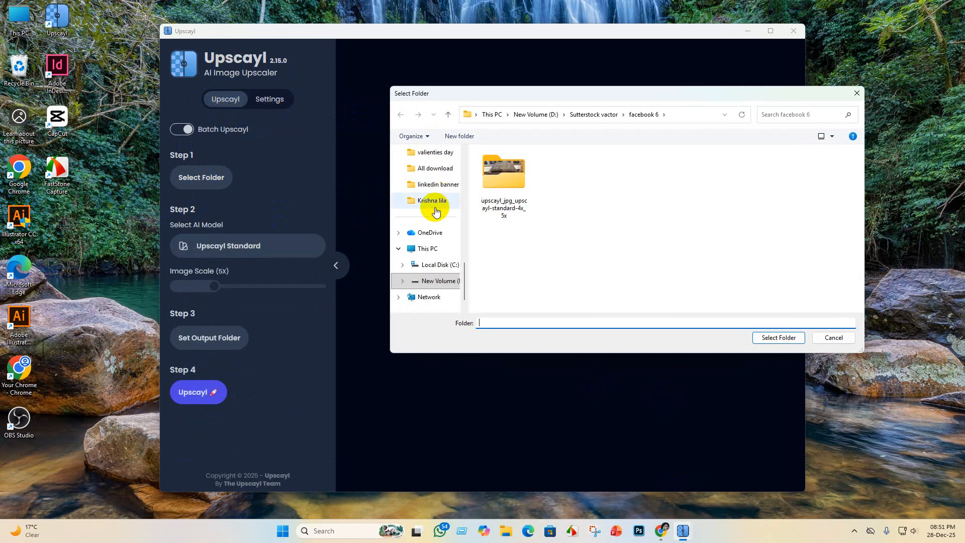
pyautogui.click(435, 202)
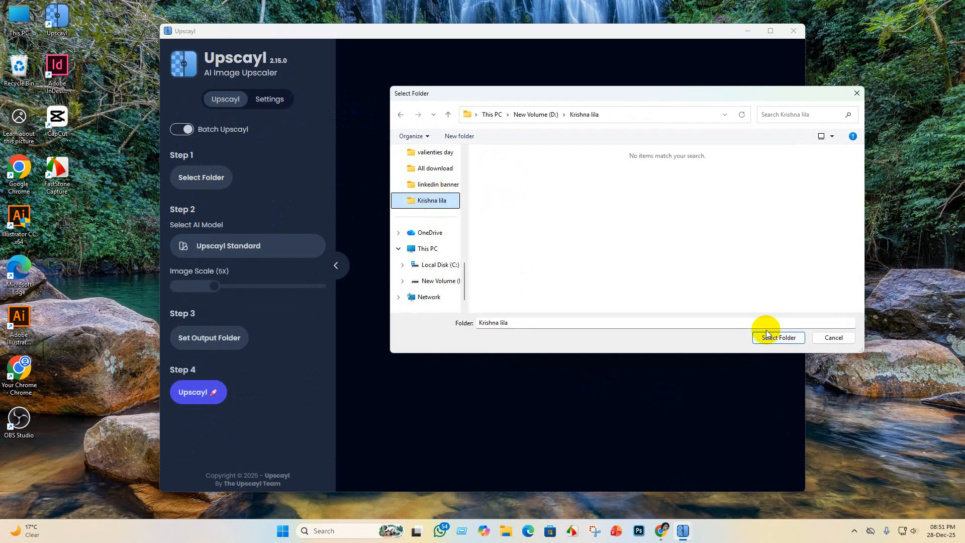
pyautogui.click(780, 337)
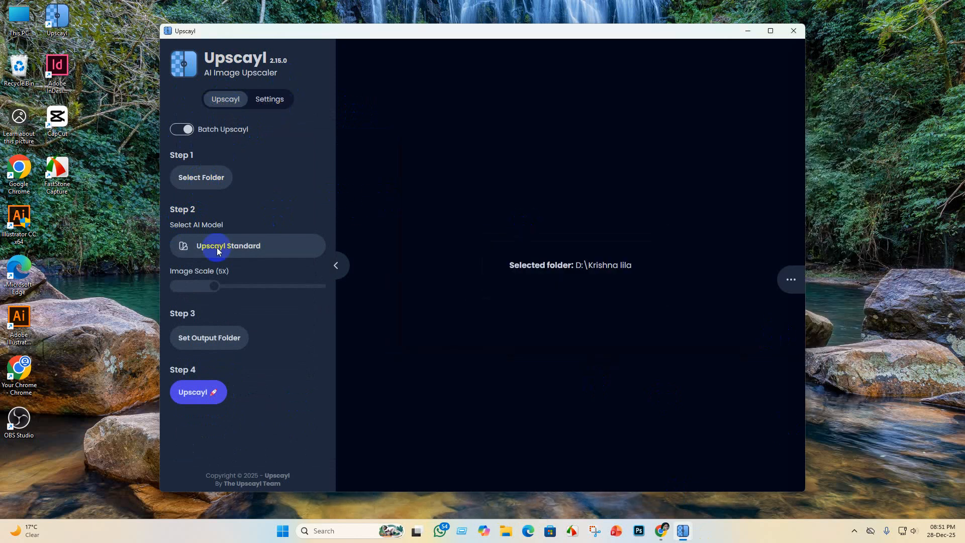
# - Set the output folder to Krishna lila and start the 5X batch upscale with the Upscayl Standard model
pyautogui.click(210, 344)
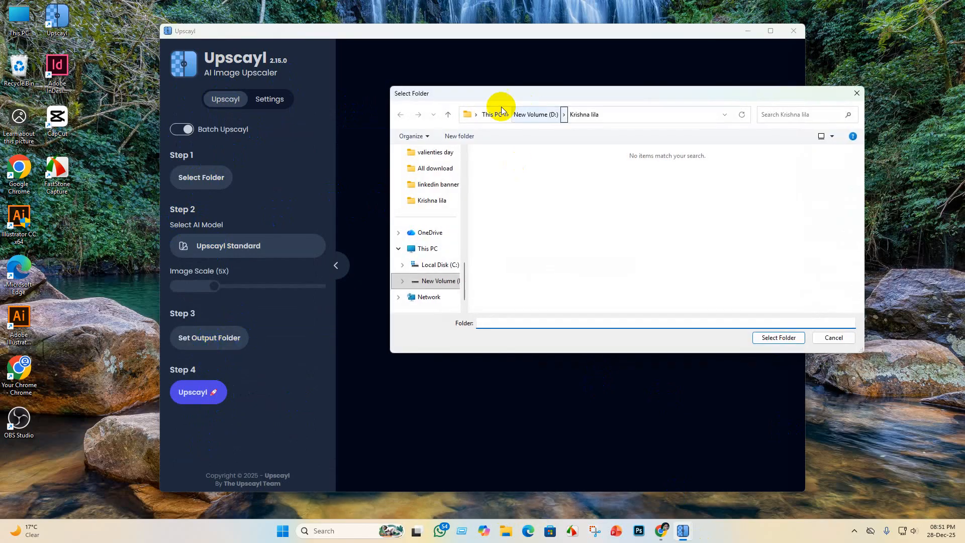
pyautogui.click(795, 343)
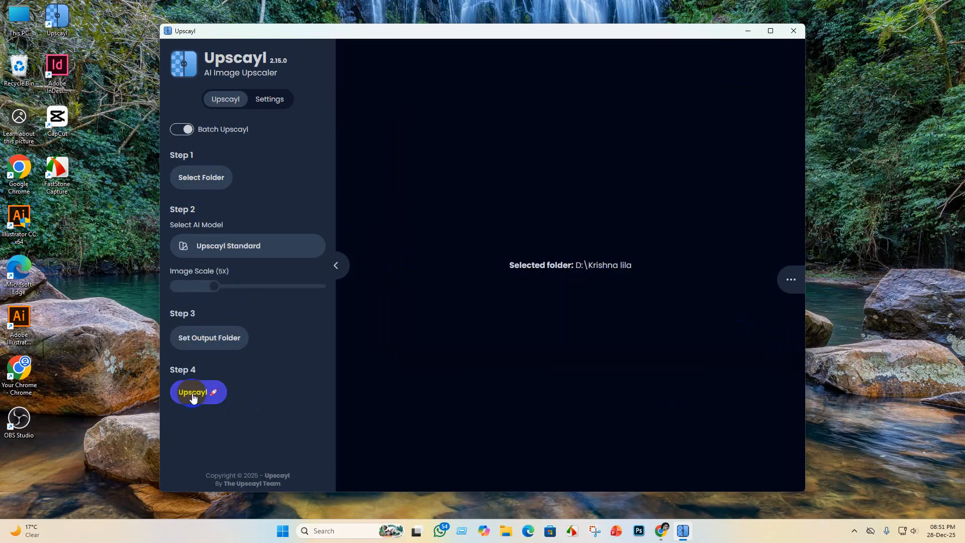
pyautogui.click(193, 396)
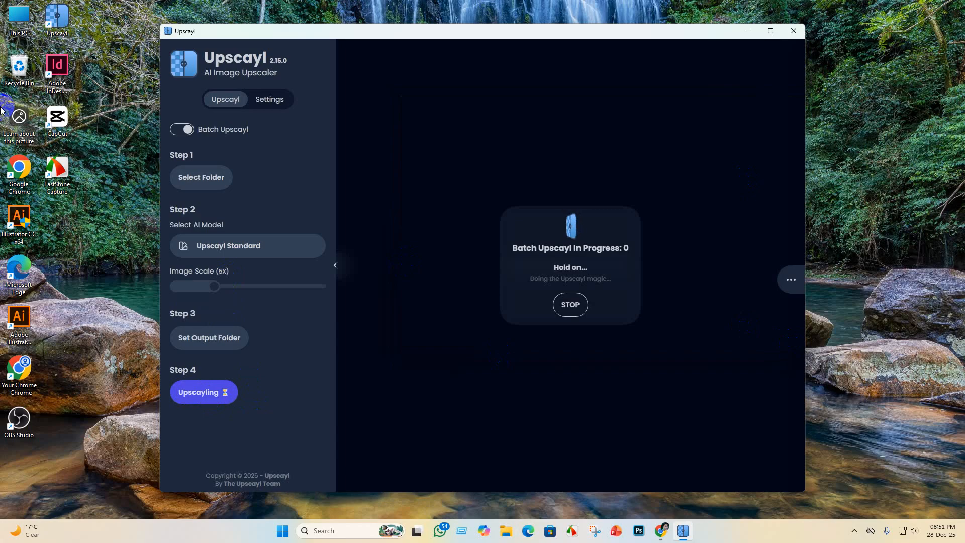
# - Open a maximized Google Chrome window with the first listed profile and dismiss the ad privacy notice
pyautogui.doubleClick(24, 167)
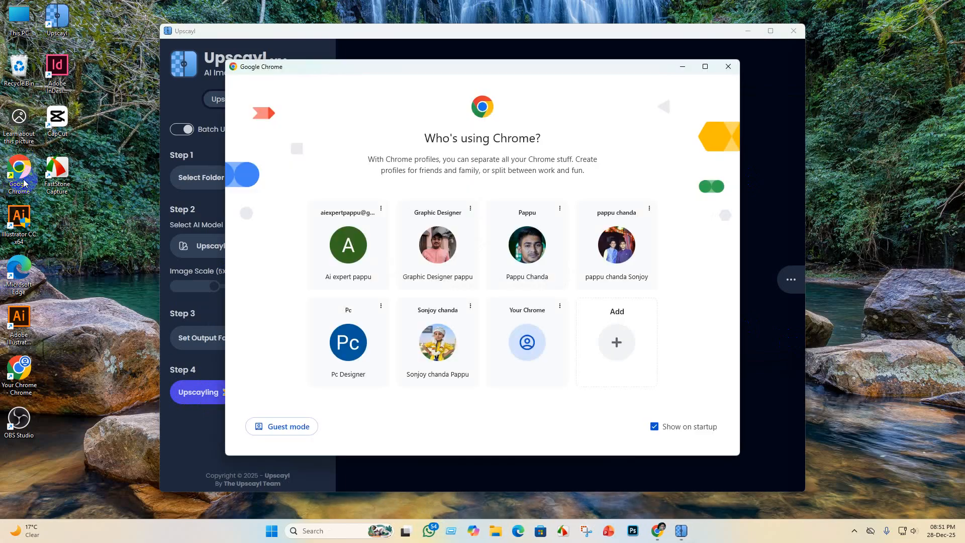
pyautogui.click(349, 267)
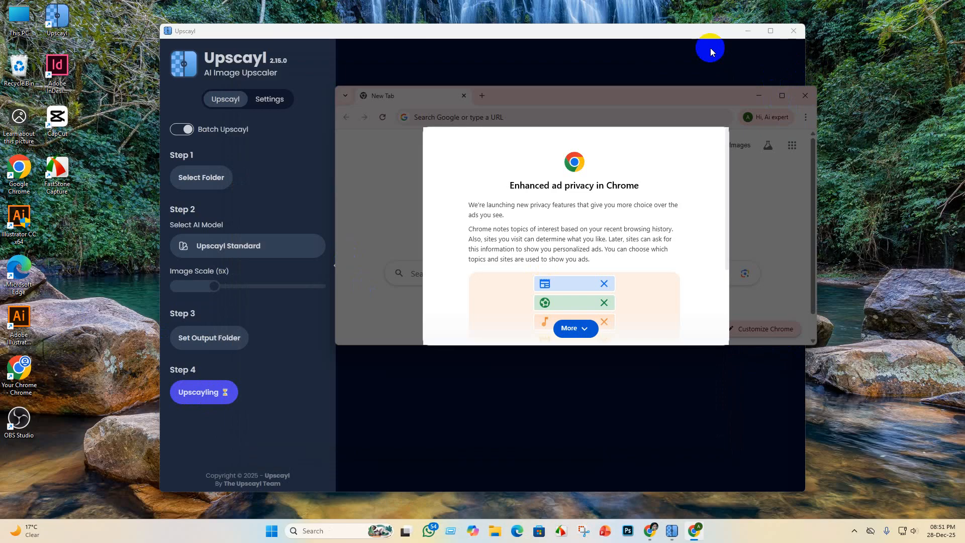
pyautogui.click(571, 331)
pyautogui.click(659, 328)
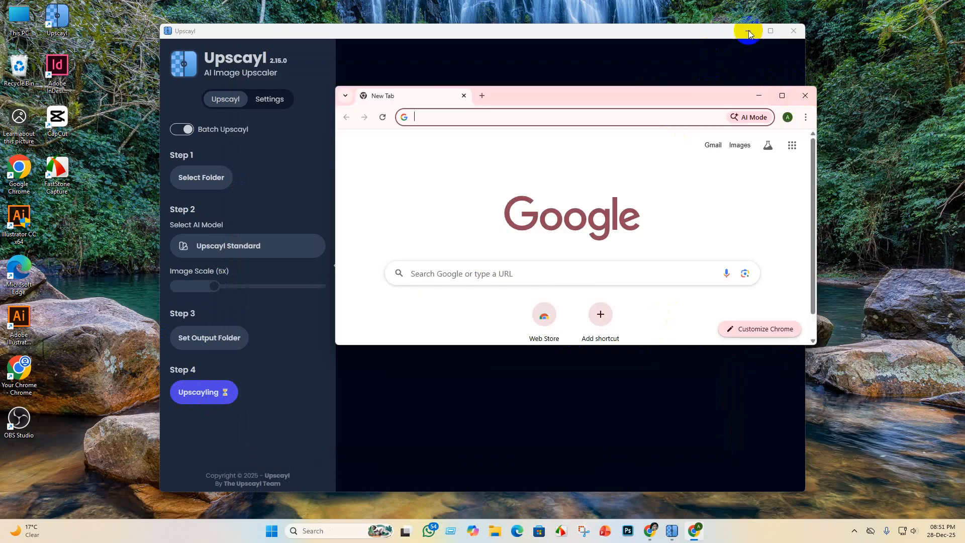
pyautogui.click(781, 95)
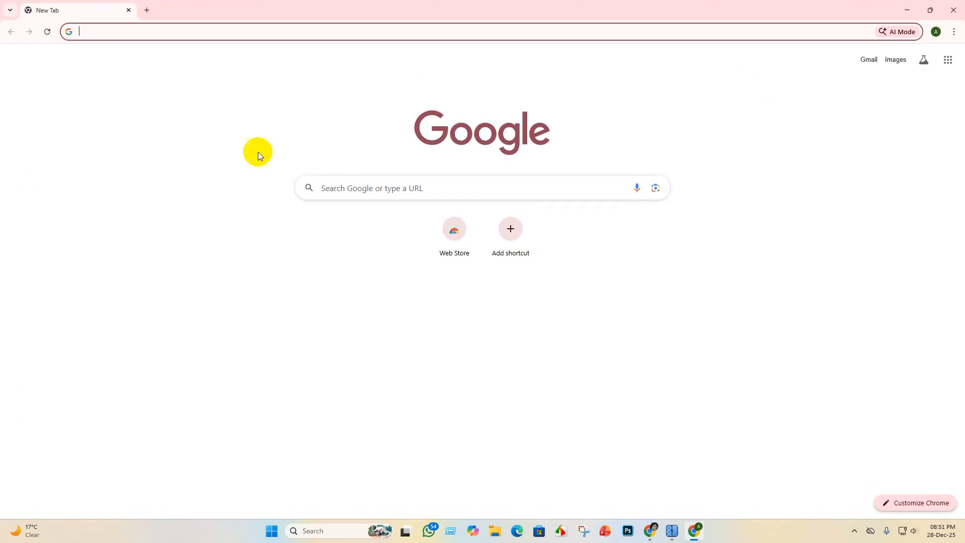
# - Search Google for "flow ai"
pyautogui.click(373, 196)
pyautogui.click(330, 212)
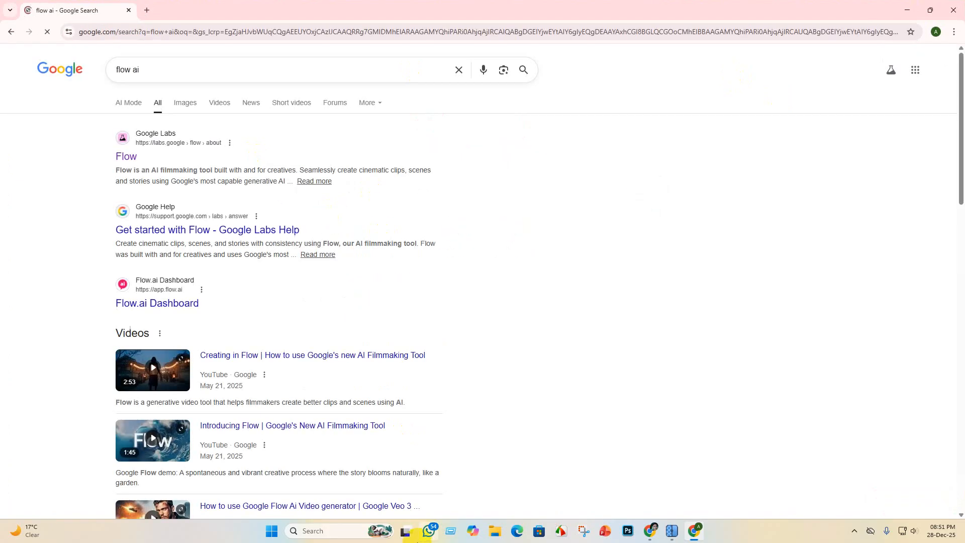
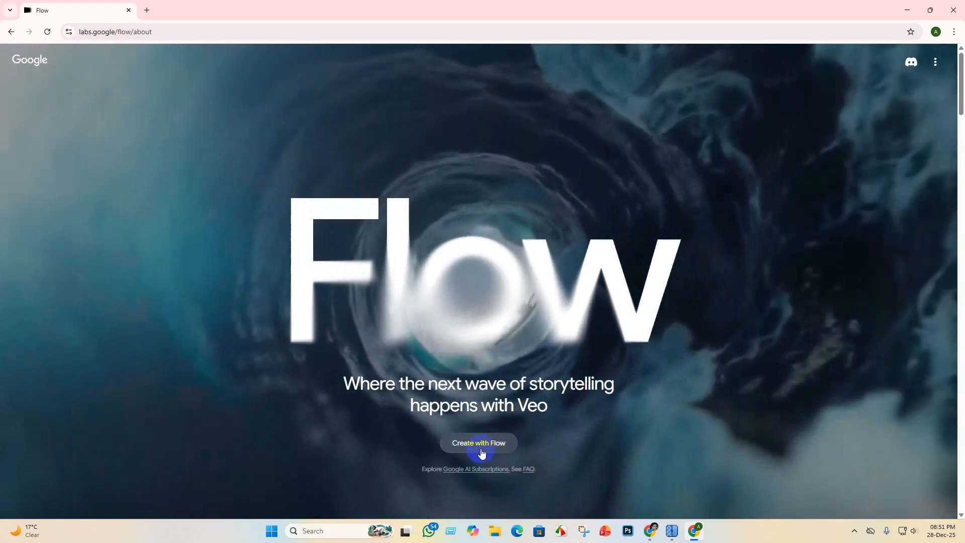
# - Launch Flow from its landing page and create a new project after checking the account's AI credits
pyautogui.click(480, 445)
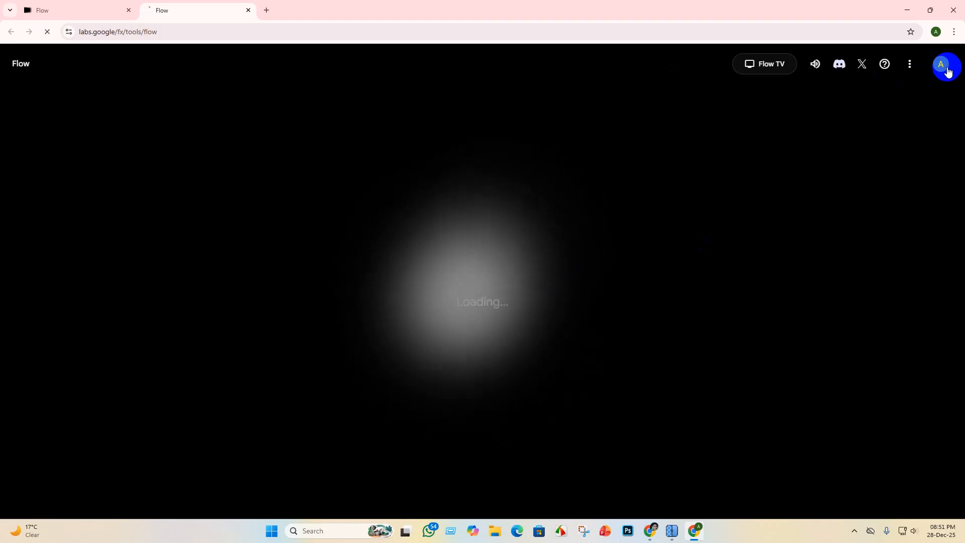
pyautogui.click(945, 69)
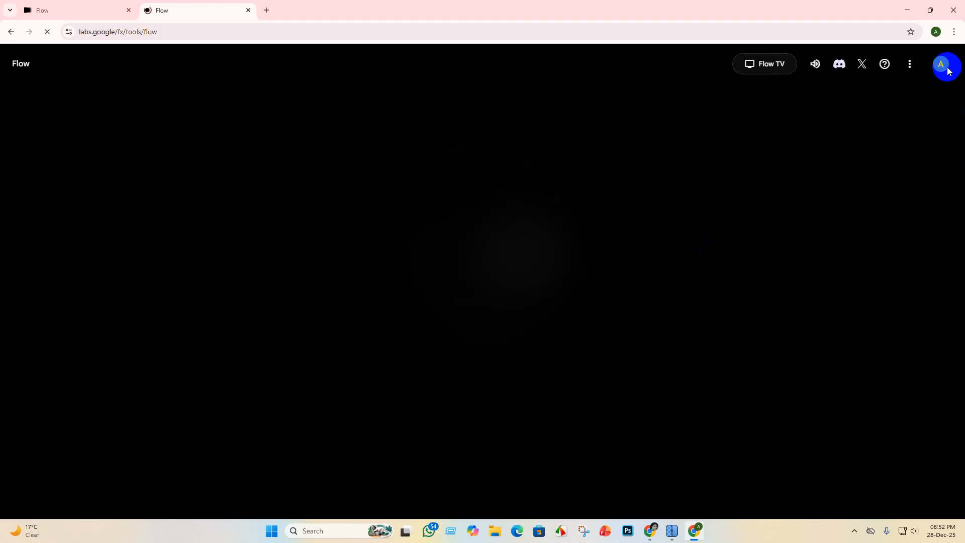
pyautogui.click(946, 70)
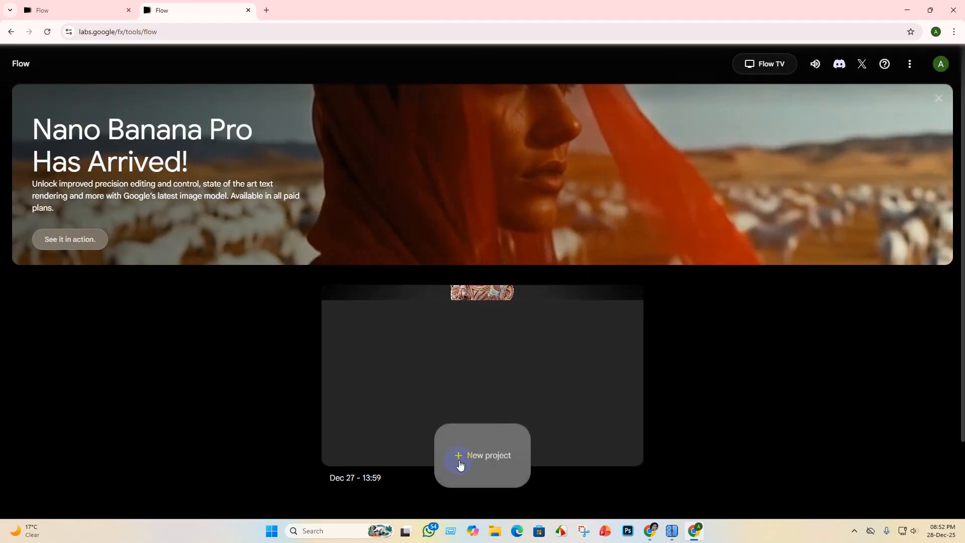
pyautogui.click(460, 465)
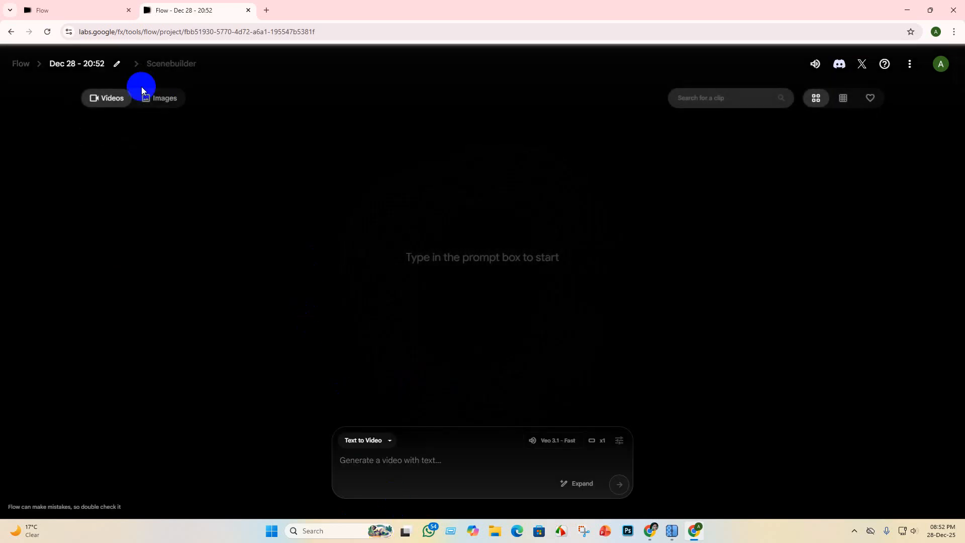
# - Set the project to Frames to Video mode and start uploading a first frame image, accepting the content rights notice
pyautogui.click(386, 441)
pyautogui.click(366, 369)
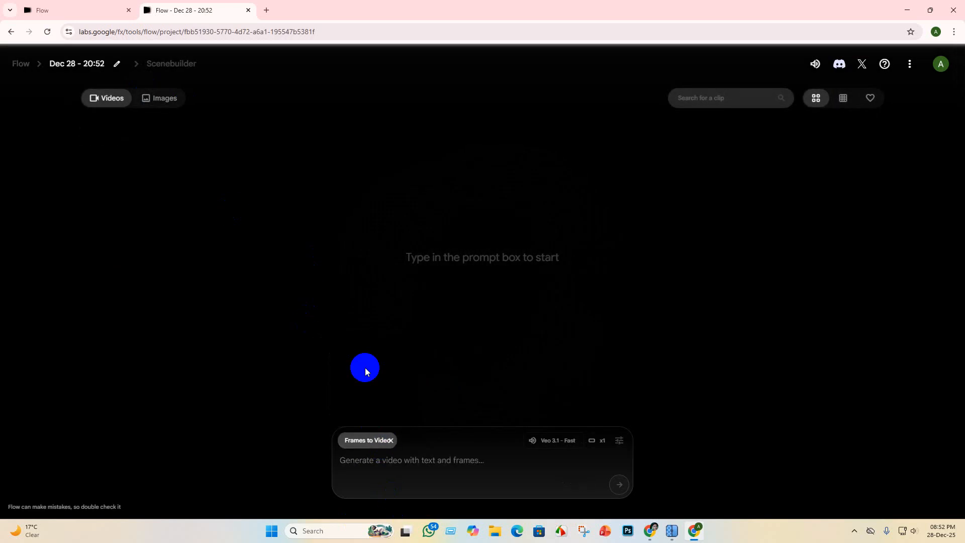
pyautogui.click(350, 488)
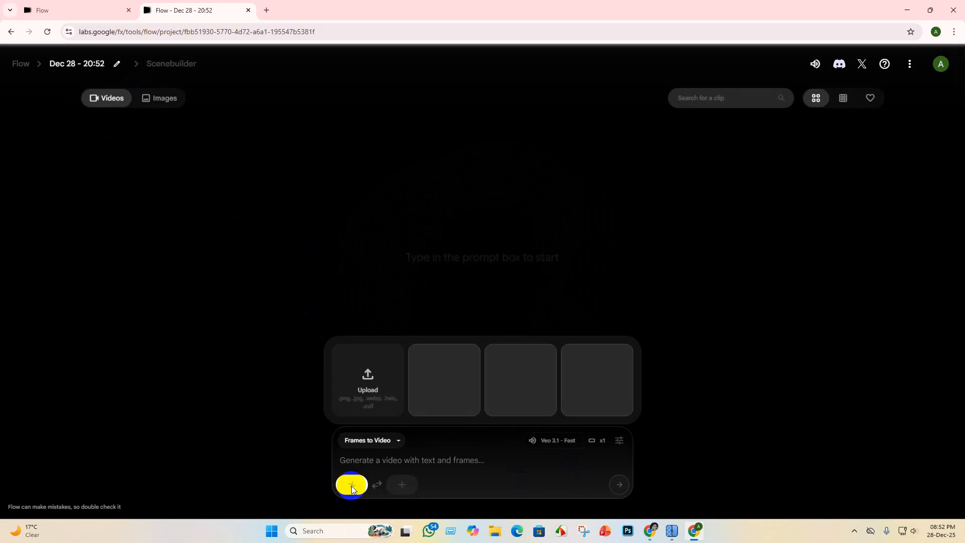
pyautogui.click(367, 375)
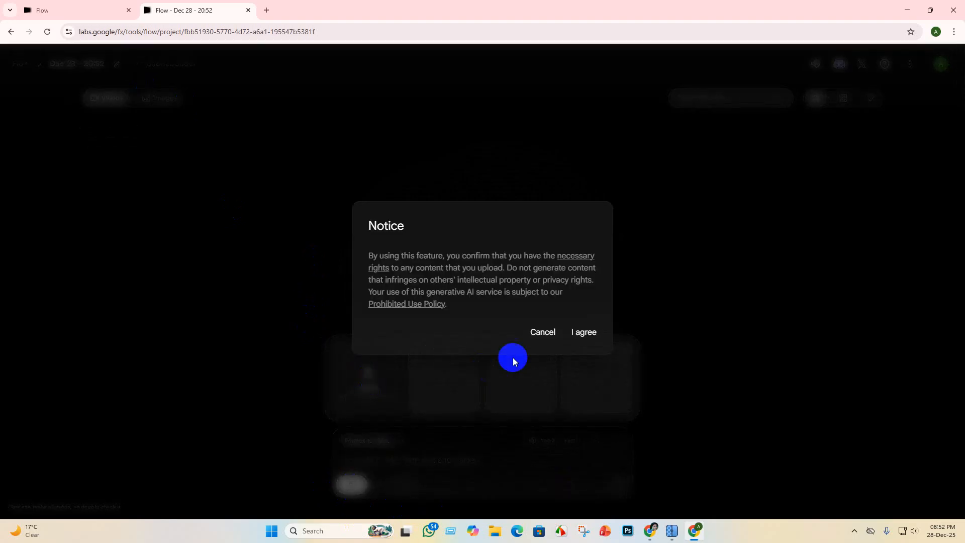
pyautogui.click(584, 333)
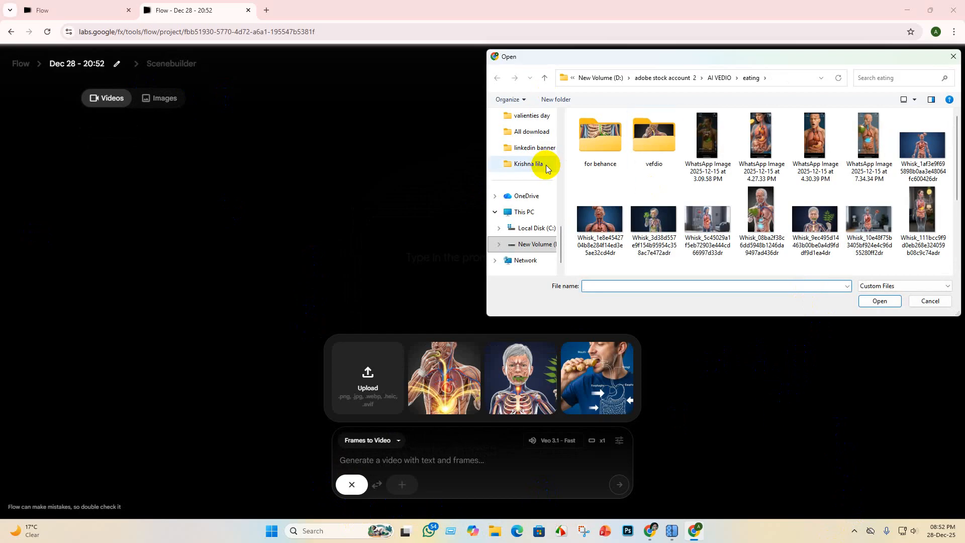
# - Check the Krishna lila folder and its upscayl_jpg_upscayl-standard-4x_5x subfolder for upscaled images, and cancel the file selection
pyautogui.click(529, 164)
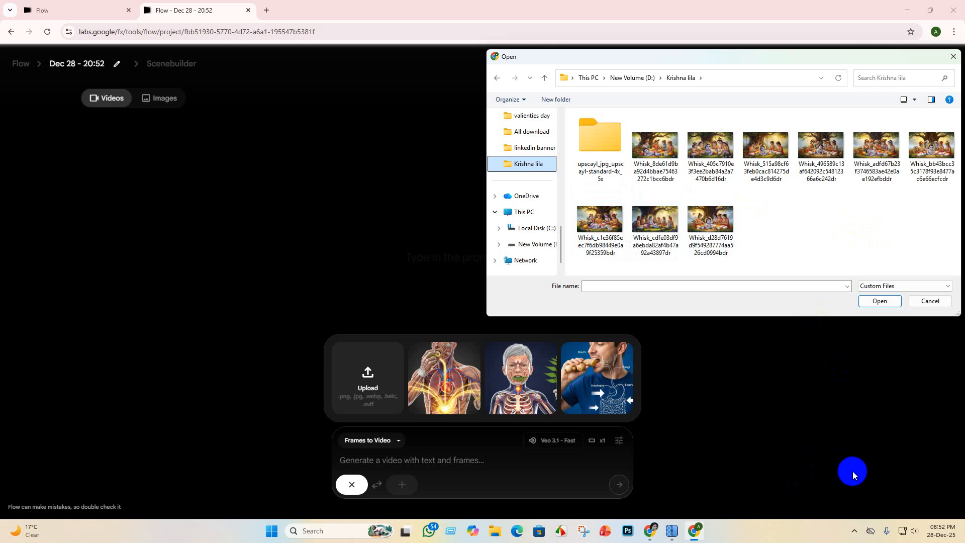
pyautogui.doubleClick(588, 135)
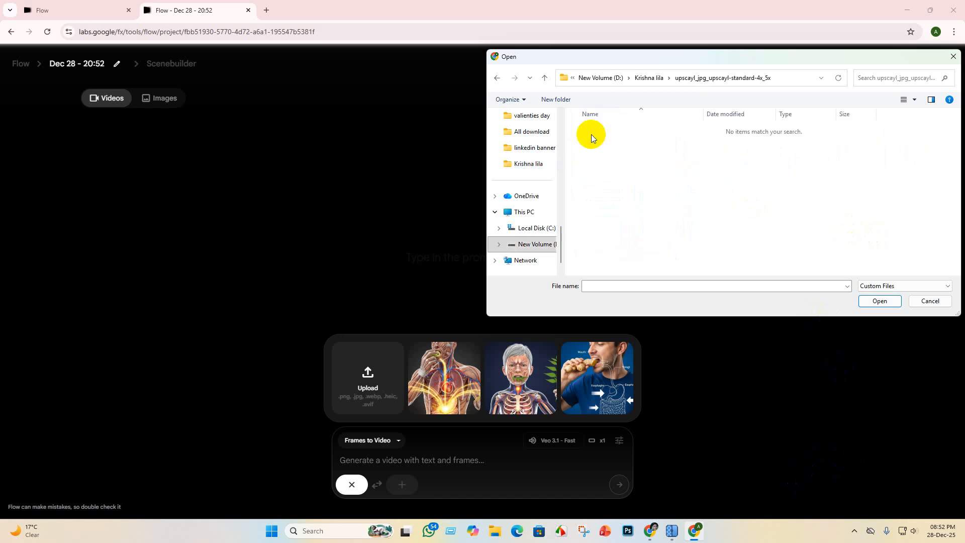
pyautogui.click(496, 77)
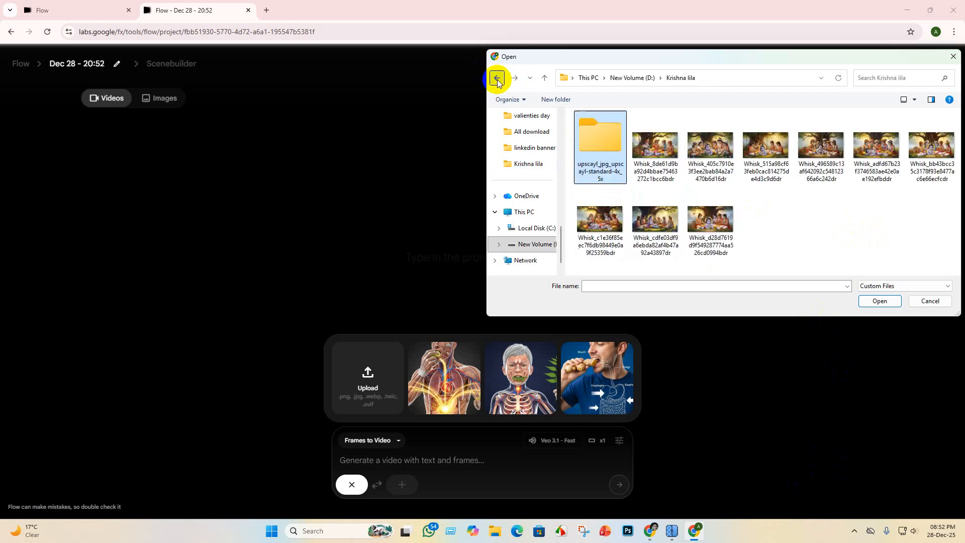
pyautogui.click(941, 302)
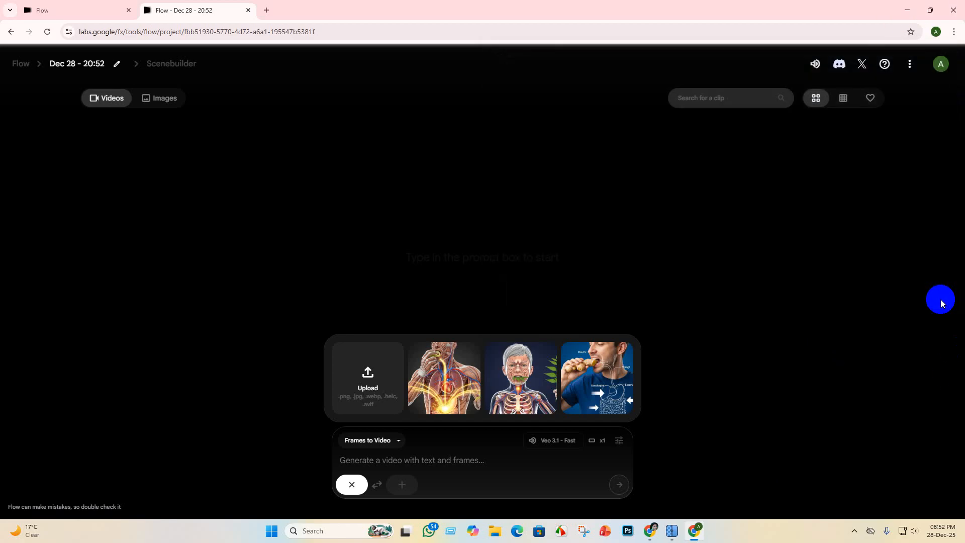
# - Switch to the Krishna Image AI Prompt chat in ChatGPT and send the request "Now vedio promte"
pyautogui.click(908, 16)
pyautogui.click(745, 31)
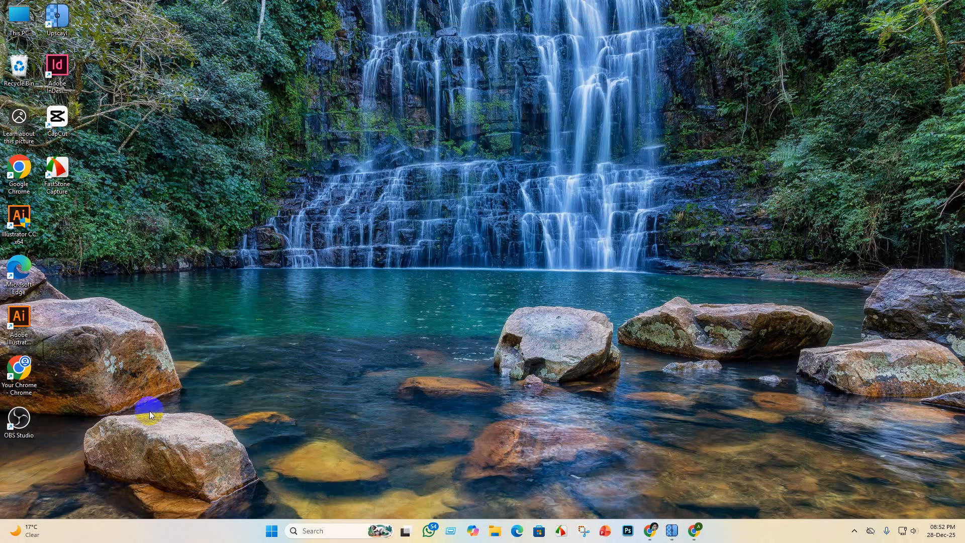
pyautogui.click(649, 530)
pyautogui.click(196, 12)
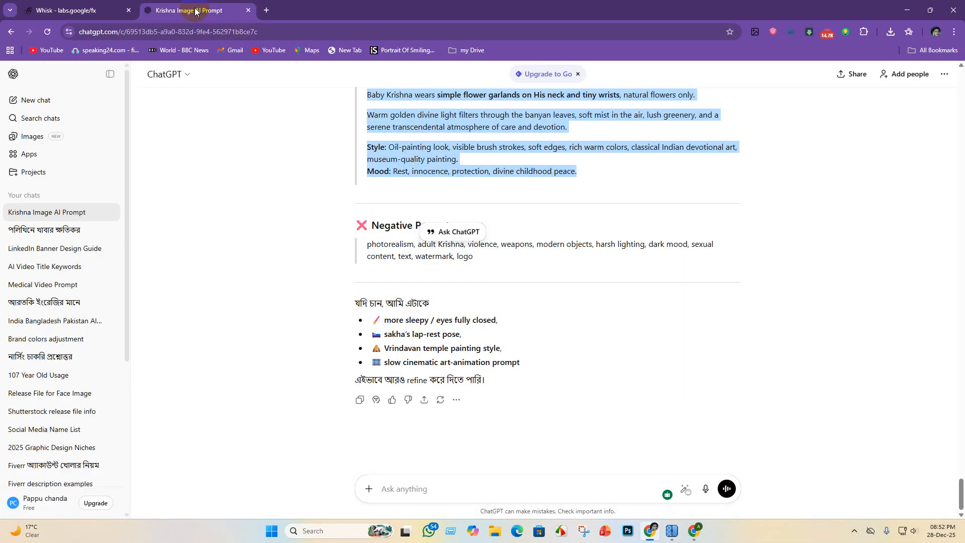
pyautogui.click(402, 490)
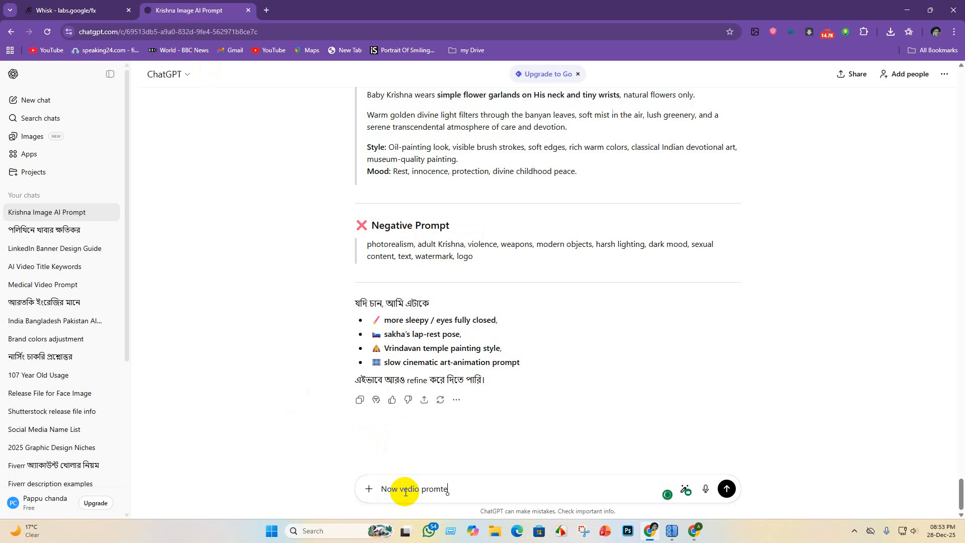
pyautogui.press('Return')
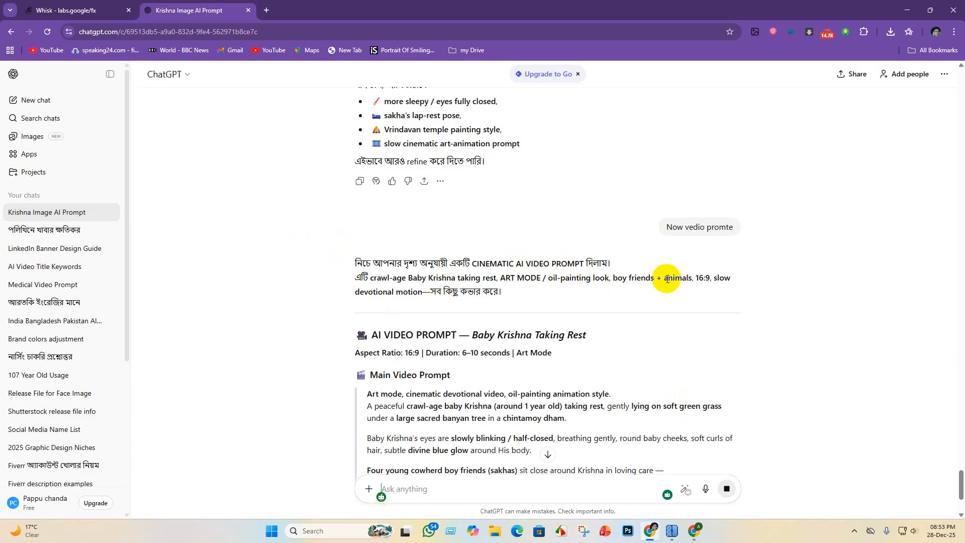
# - Review the Baby Krishna Taking Rest video prompt, including its negative prompt and recommended video settings
pyautogui.scroll(-1, 517, 321)
pyautogui.scroll(-3, 517, 322)
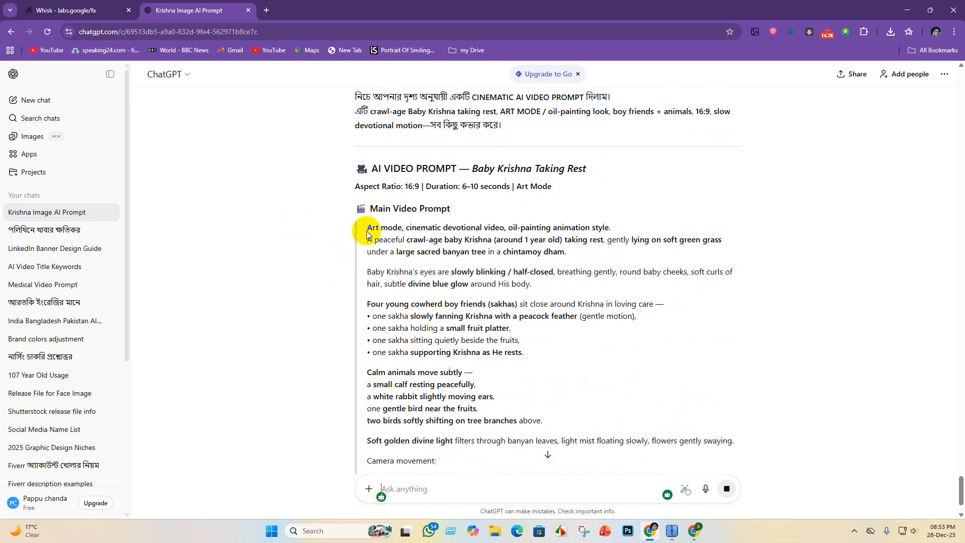
pyautogui.moveTo(363, 227); pyautogui.dragTo(649, 432)
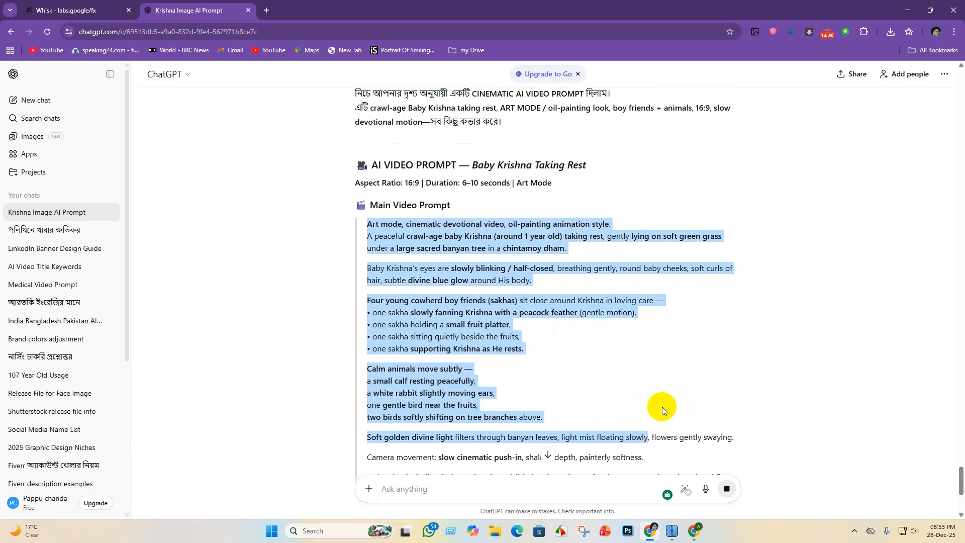
pyautogui.scroll(-4, 661, 405)
pyautogui.scroll(-4, 472, 354)
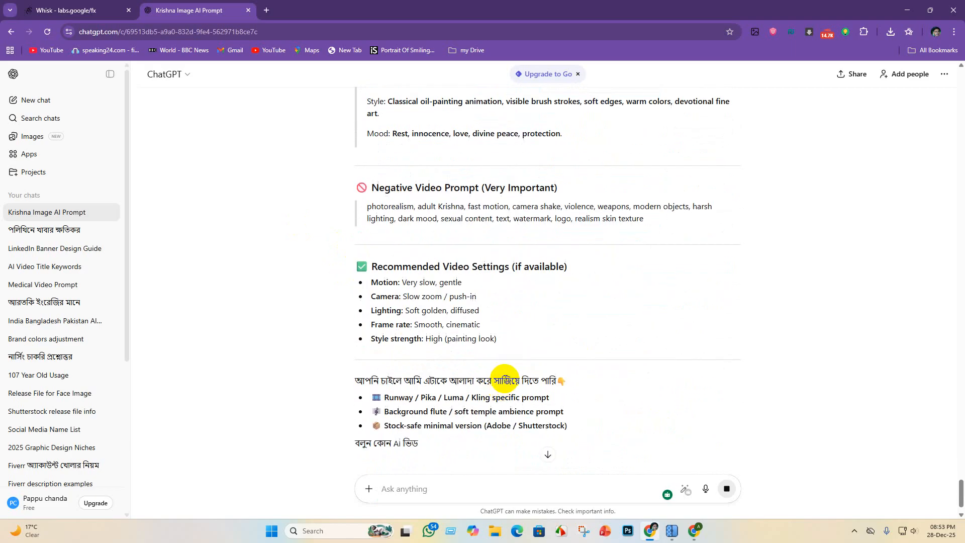
pyautogui.scroll(-1, 505, 379)
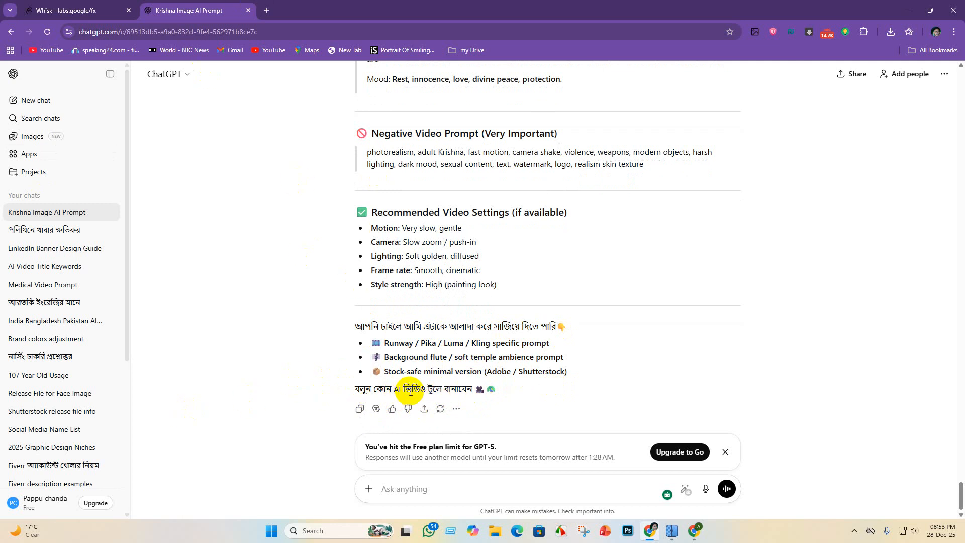
# - Reply "hmm" and "yes" to ChatGPT's offers to get a full stock-safe cinematic video prompt
pyautogui.click(417, 494)
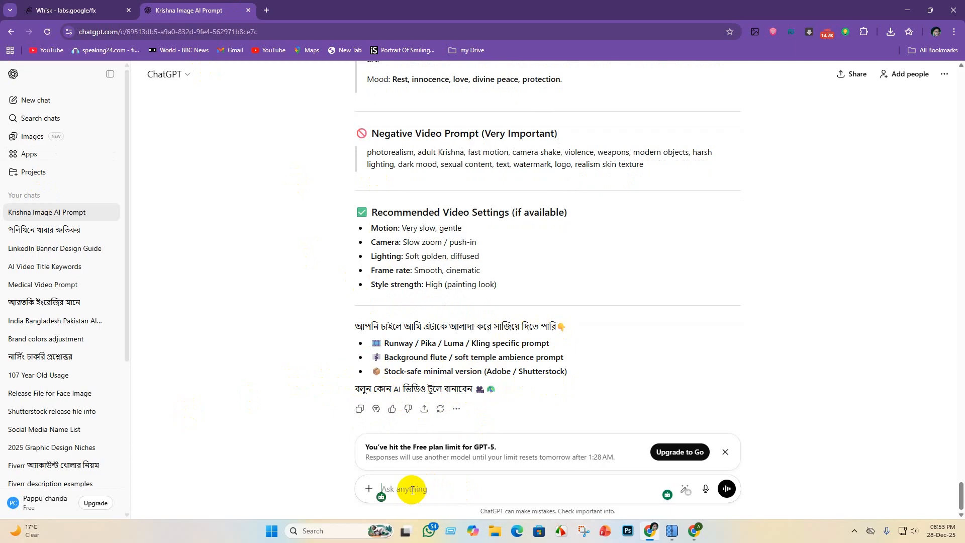
pyautogui.write('hmm')
pyautogui.press('Return')
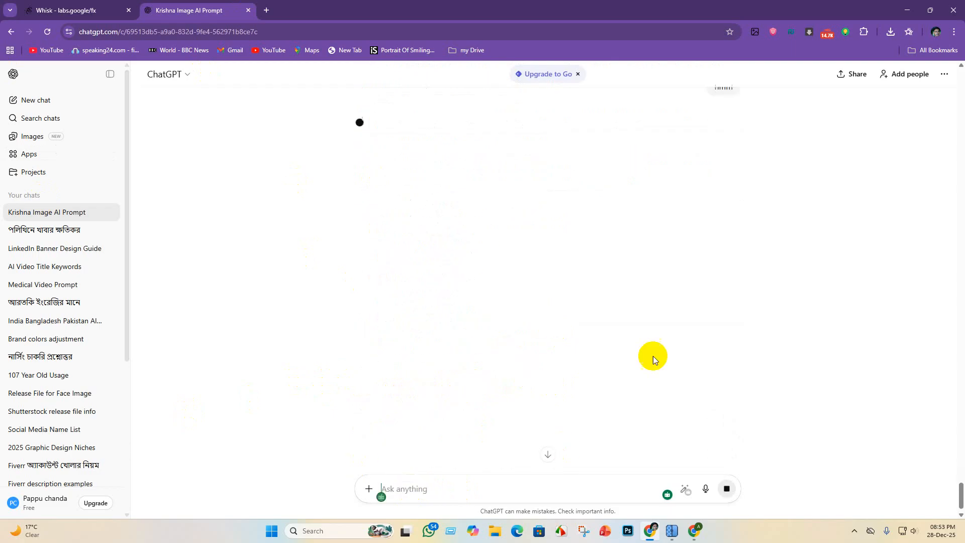
pyautogui.scroll(2, 699, 200)
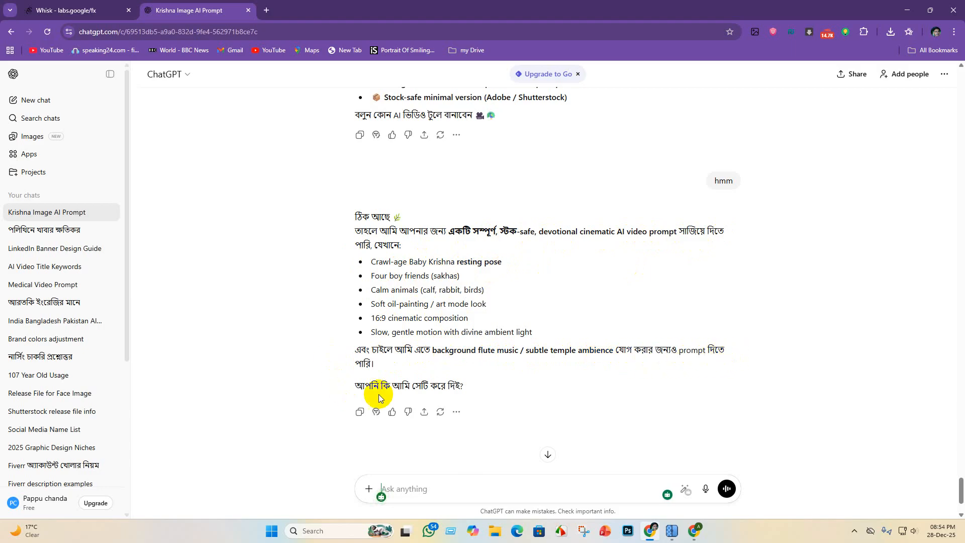
pyautogui.click(447, 482)
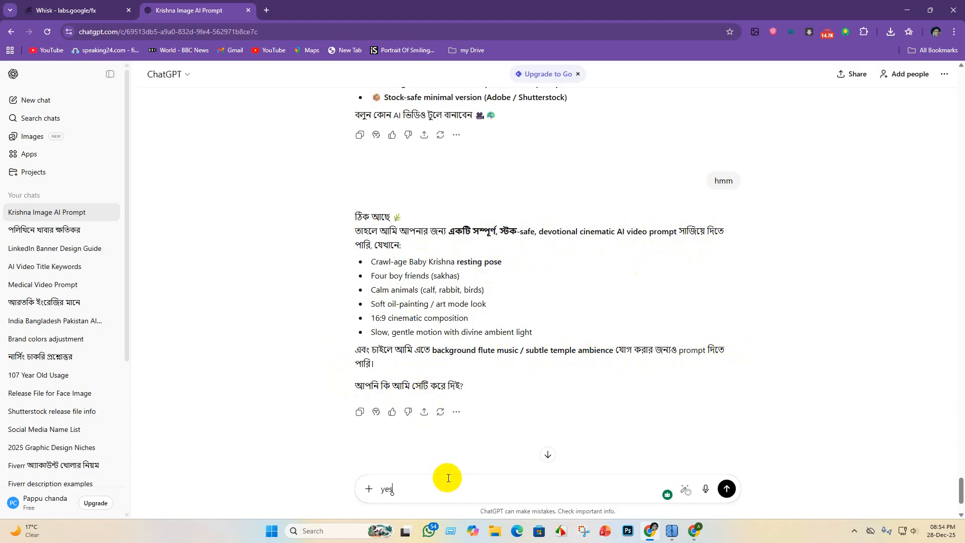
pyautogui.write('yes')
pyautogui.press('Return')
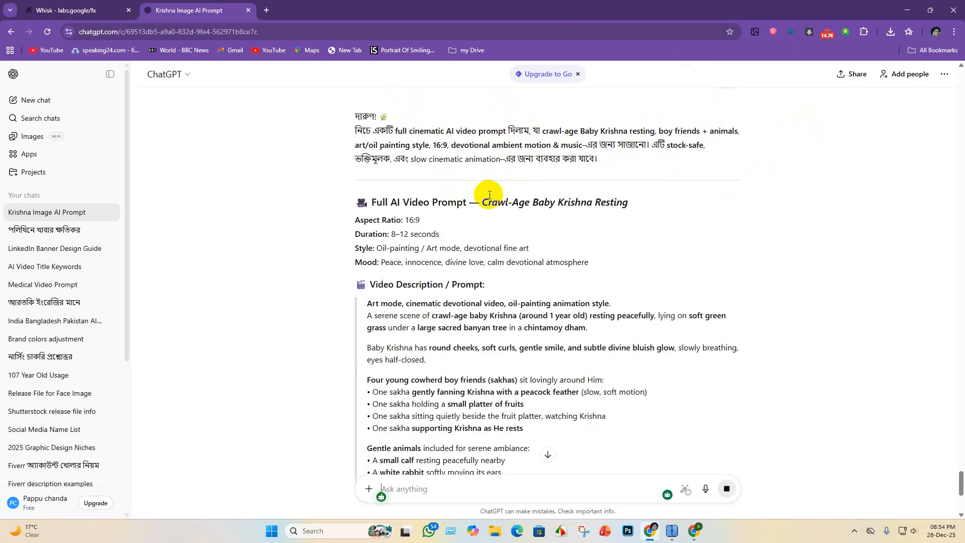
# - Review the Crawl-Age Baby Krishna Resting prompt and select its video description text up from the end to "Art mode"
pyautogui.scroll(-1, 372, 186)
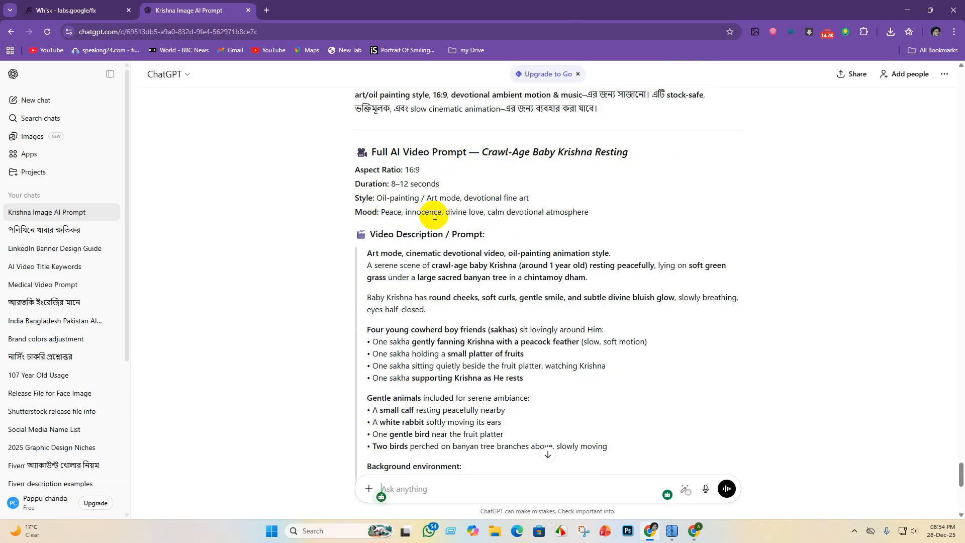
pyautogui.scroll(-2, 548, 216)
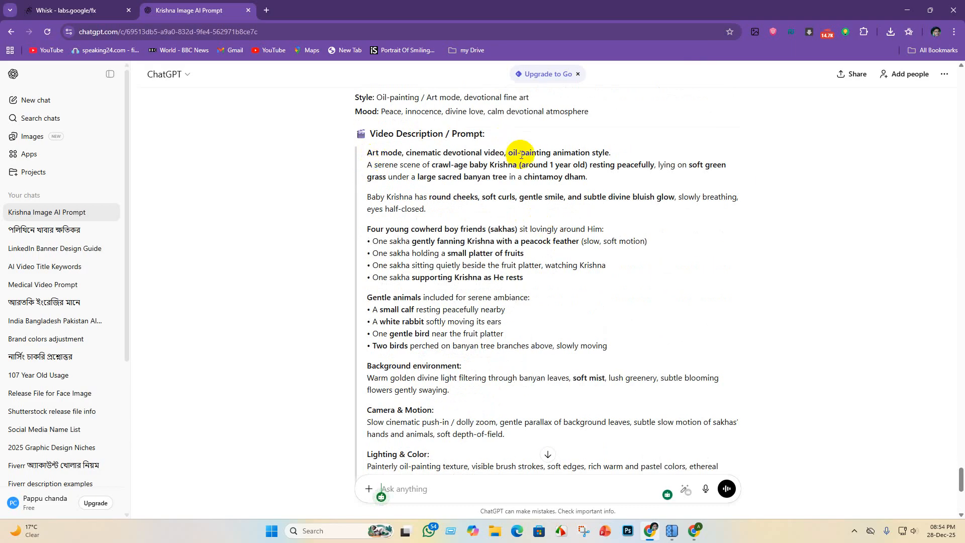
pyautogui.scroll(-3, 503, 201)
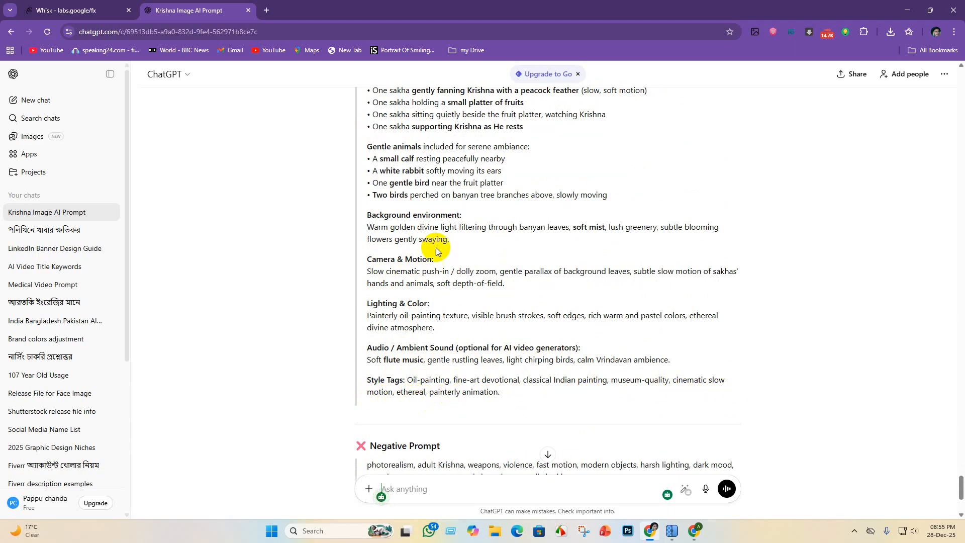
pyautogui.scroll(-4, 436, 247)
pyautogui.scroll(9, 437, 318)
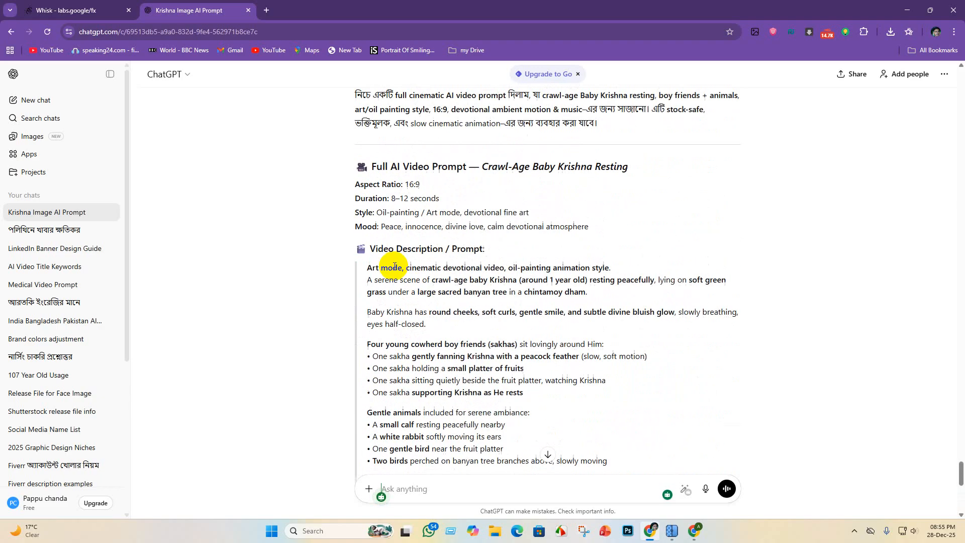
pyautogui.moveTo(370, 268); pyautogui.dragTo(605, 455)
pyautogui.scroll(-5, 614, 334)
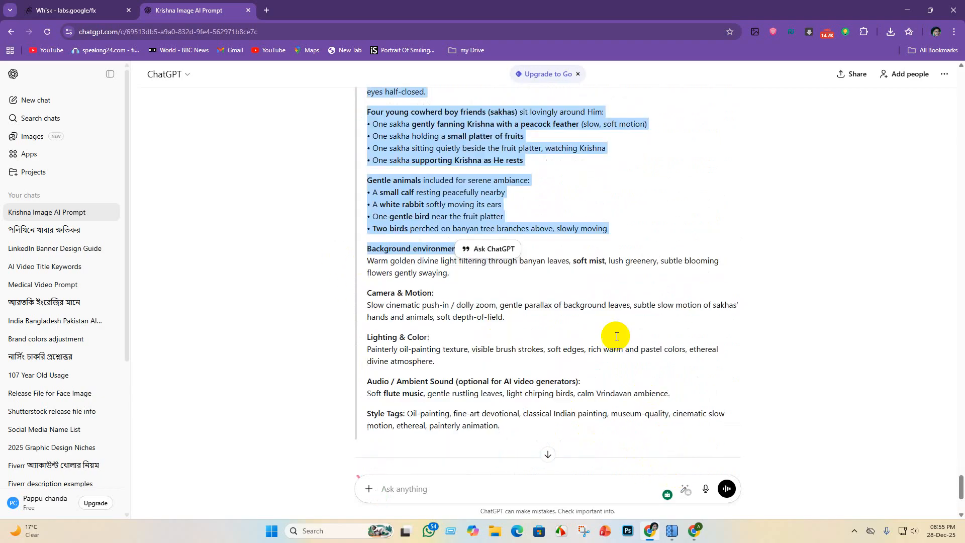
pyautogui.moveTo(523, 366); pyautogui.dragTo(307, 163)
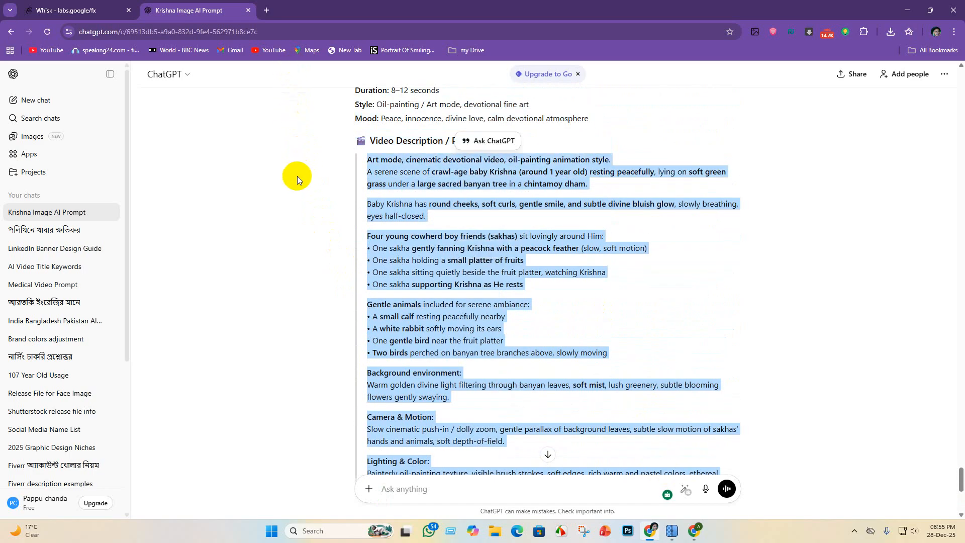
pyautogui.click(430, 533)
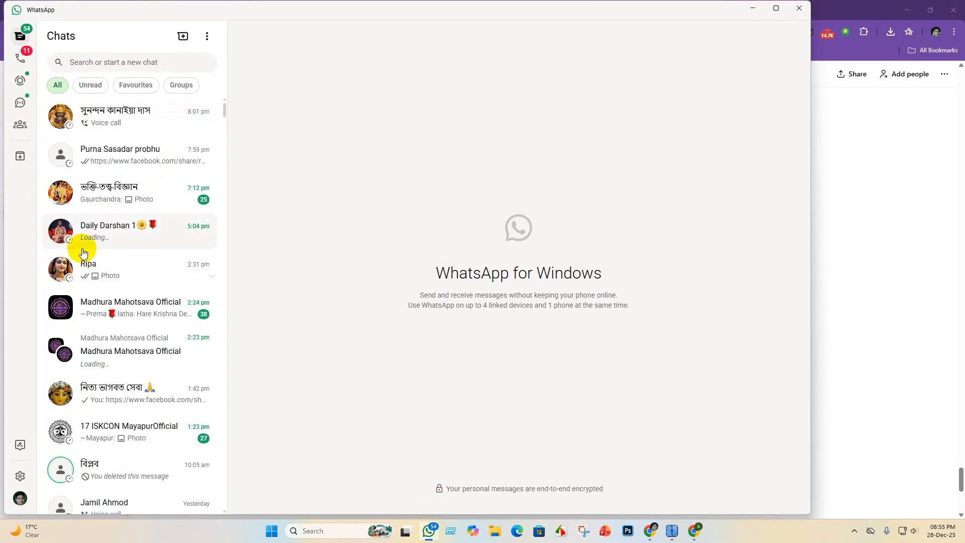
pyautogui.scroll(-3, 88, 322)
pyautogui.scroll(3, 86, 185)
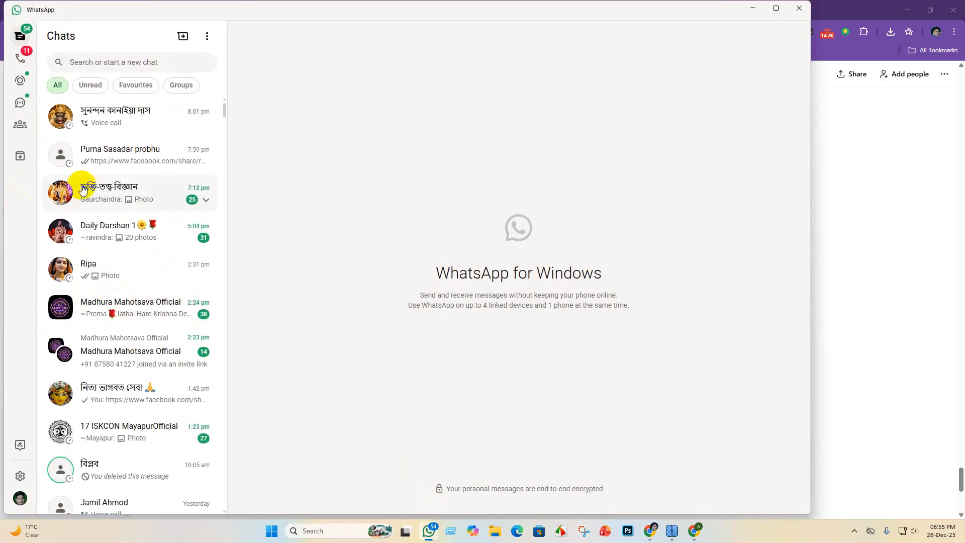
pyautogui.scroll(-5, 112, 271)
pyautogui.scroll(-7, 100, 313)
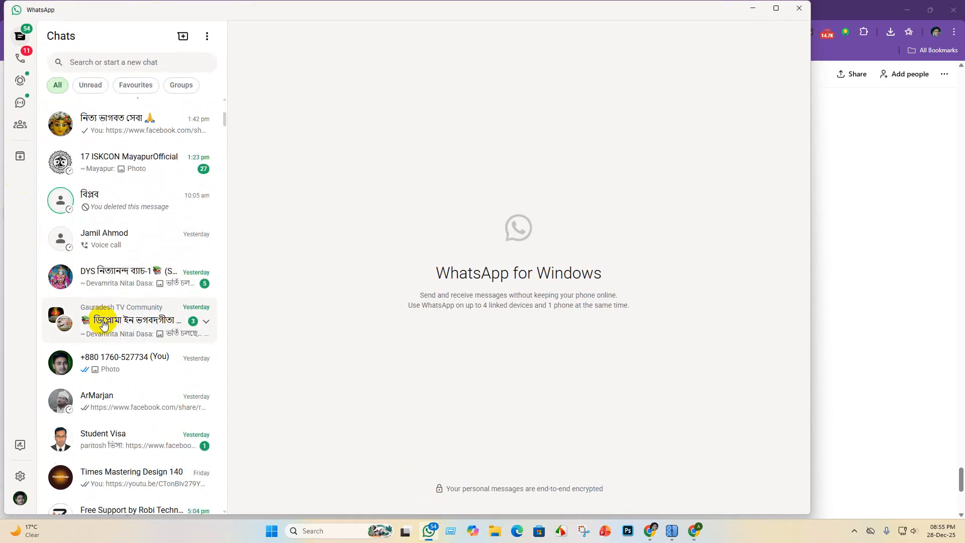
pyautogui.scroll(-4, 78, 252)
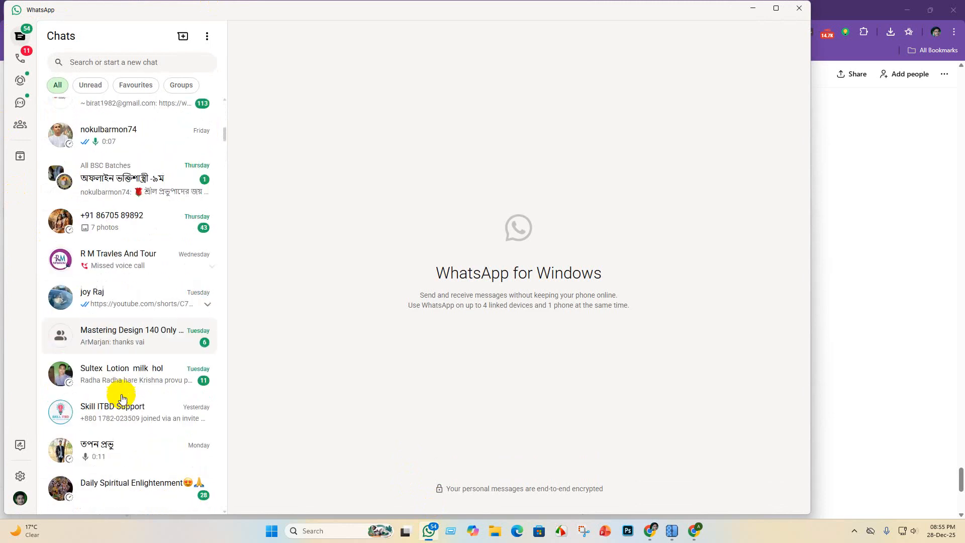
pyautogui.scroll(-4, 123, 224)
pyautogui.scroll(-8, 123, 360)
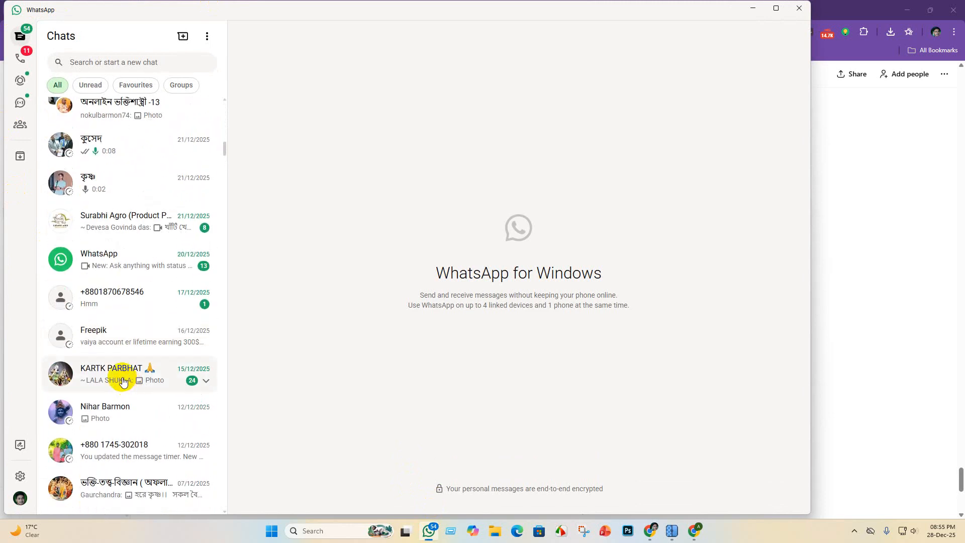
pyautogui.click(900, 10)
pyautogui.click(909, 10)
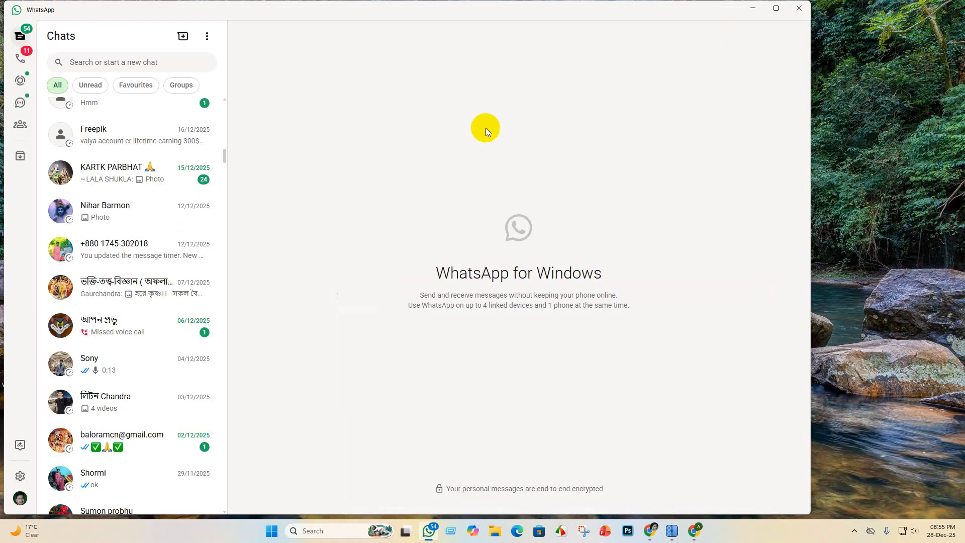
pyautogui.click(753, 7)
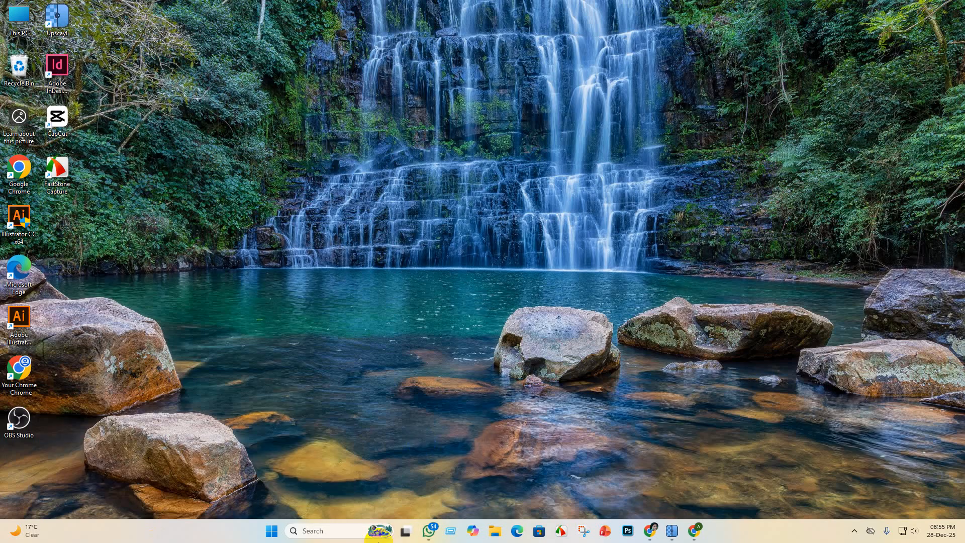
pyautogui.click(496, 535)
pyautogui.click(497, 535)
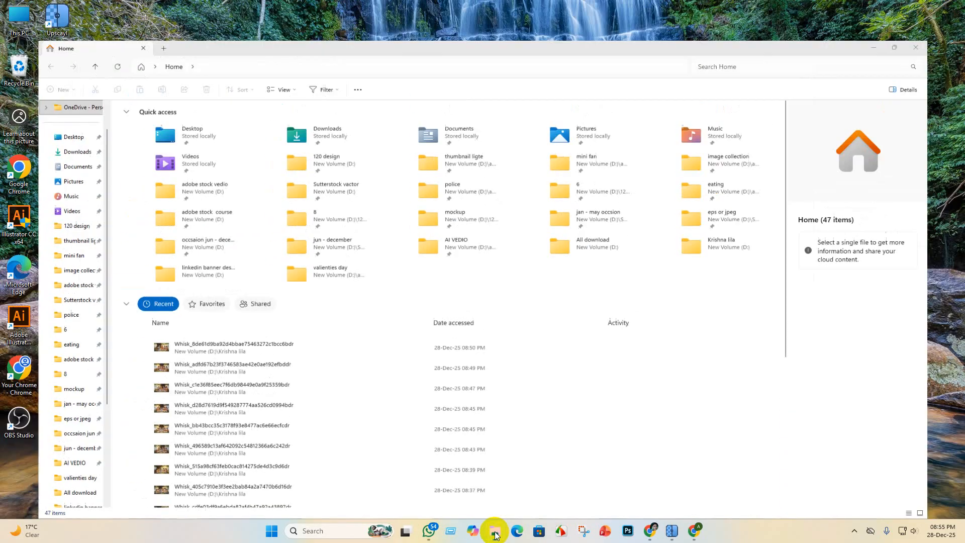
pyautogui.click(495, 534)
pyautogui.click(496, 534)
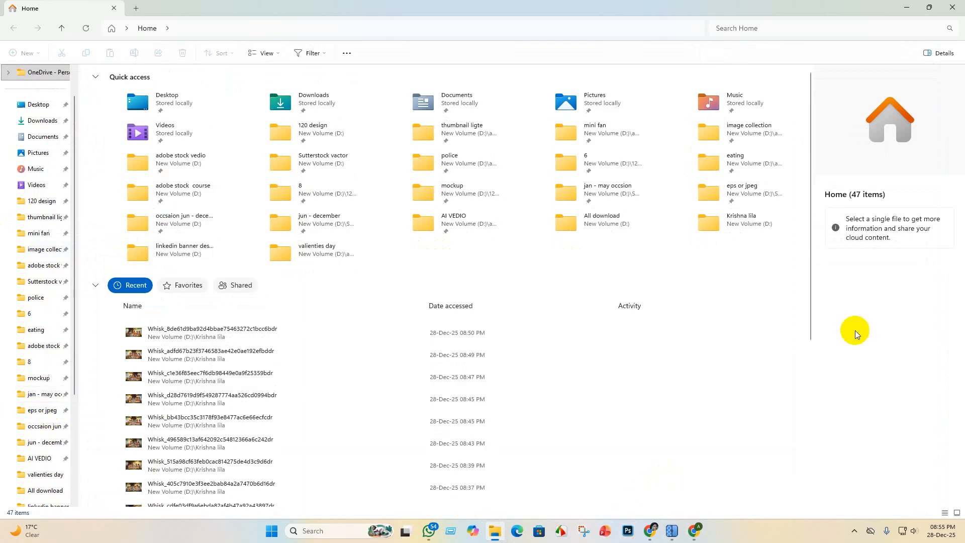
pyautogui.click(908, 7)
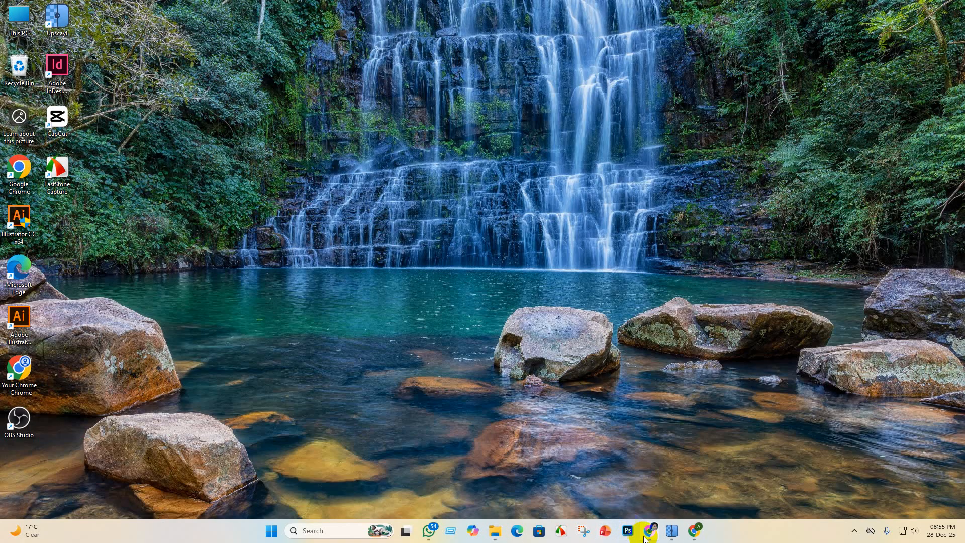
# - Return to Chrome and create a blank Google Docs document in a new browser tab
pyautogui.click(646, 538)
pyautogui.click(939, 51)
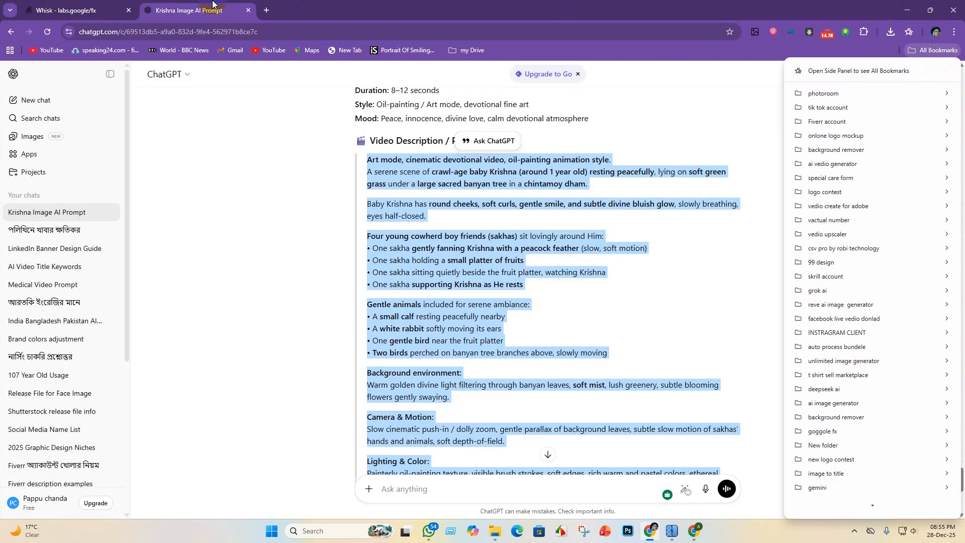
pyautogui.click(265, 9)
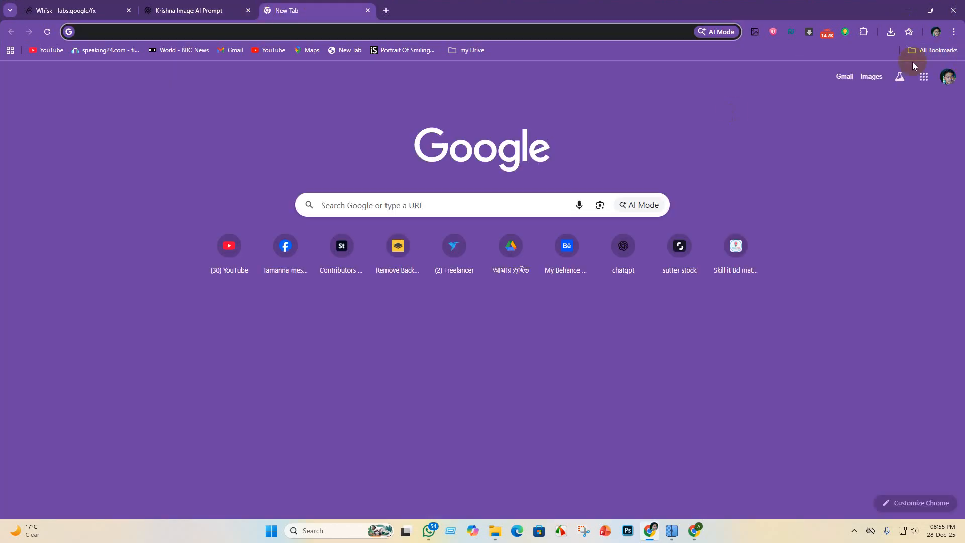
pyautogui.click(923, 79)
pyautogui.scroll(-1, 868, 282)
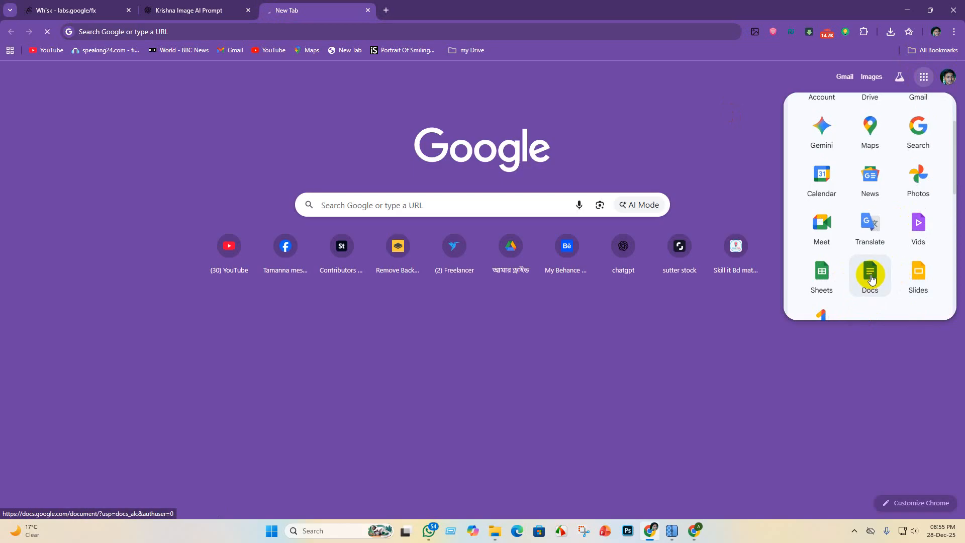
pyautogui.click(871, 278)
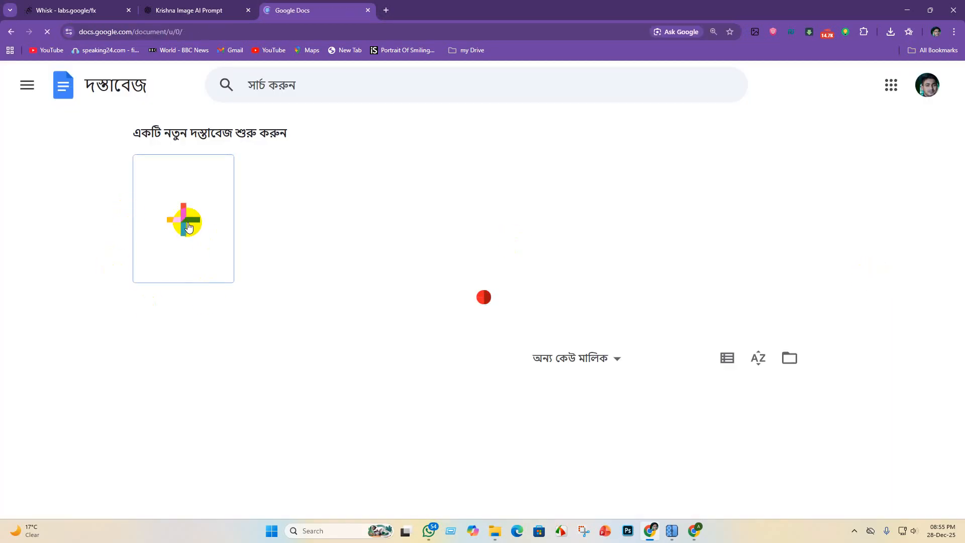
pyautogui.click(186, 223)
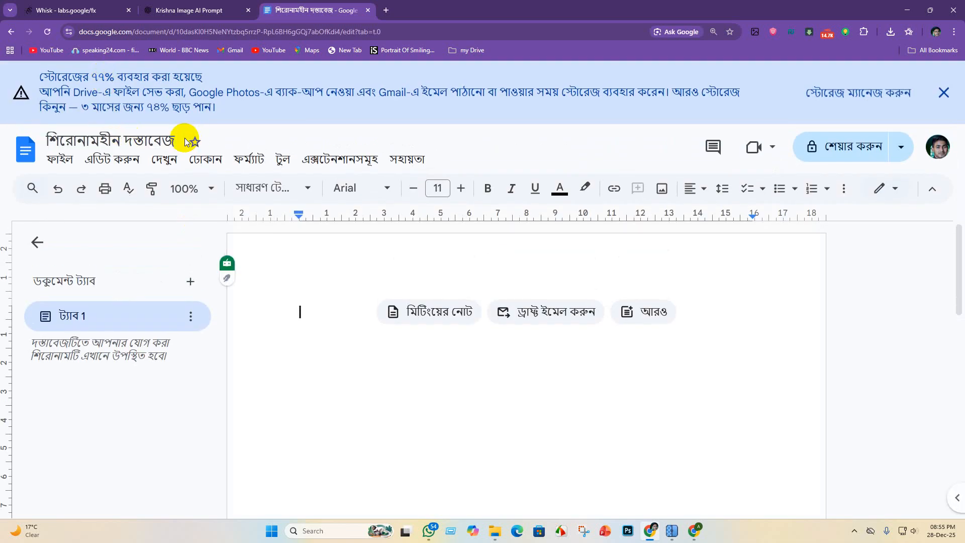
# - Rename the untitled document as "Krishna lila"
pyautogui.click(98, 137)
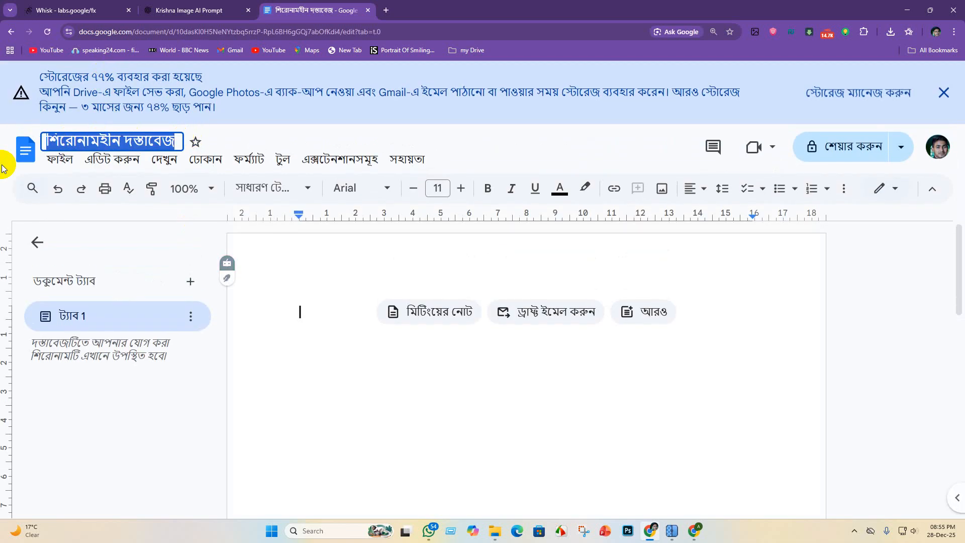
pyautogui.press('BackSpace')
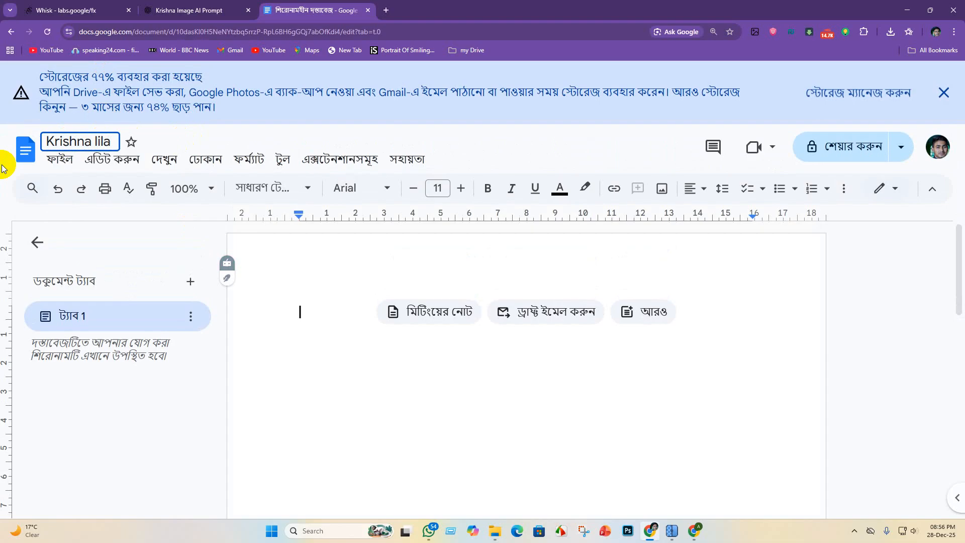
pyautogui.press('Return')
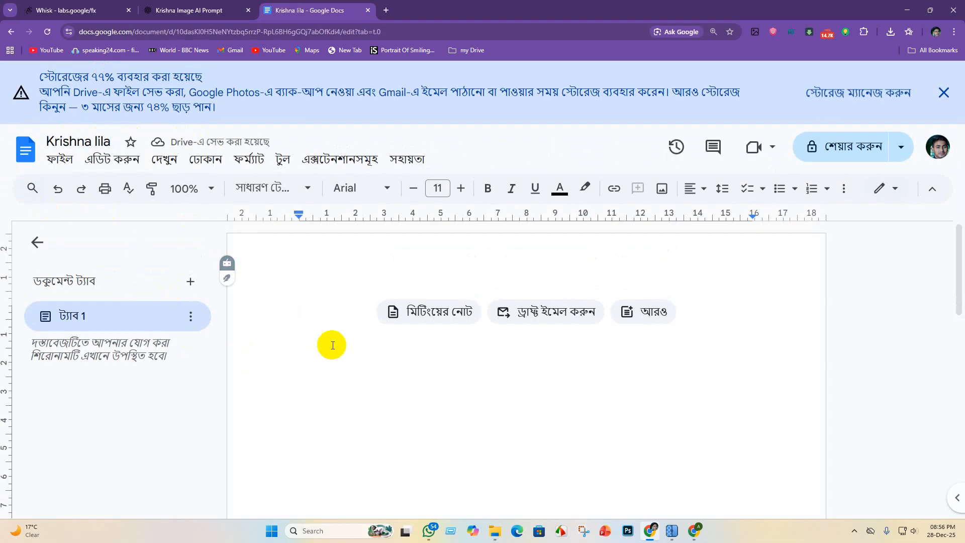
# - Paste the copied Baby Krishna video description into the document and check it from start to end
pyautogui.hotkey('ctrl', 'v')
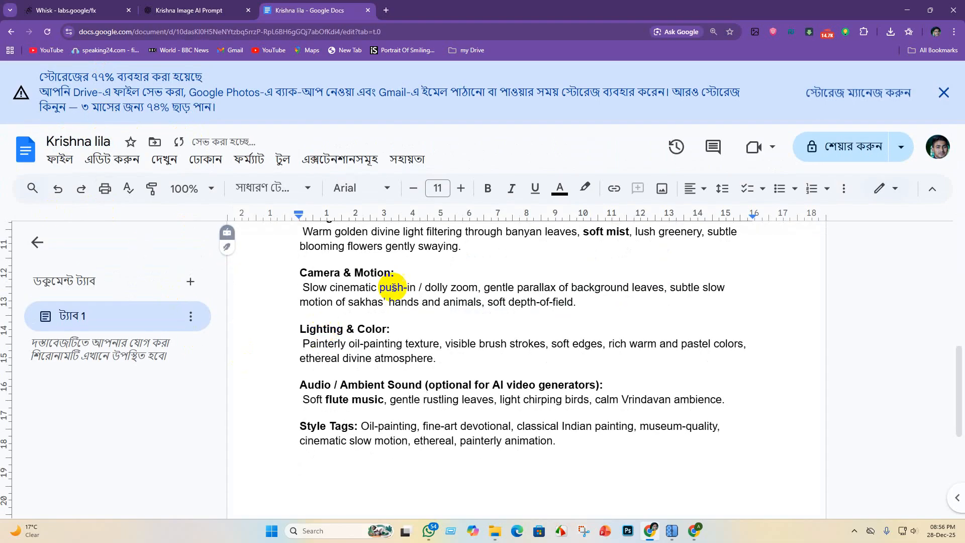
pyautogui.scroll(10, 431, 345)
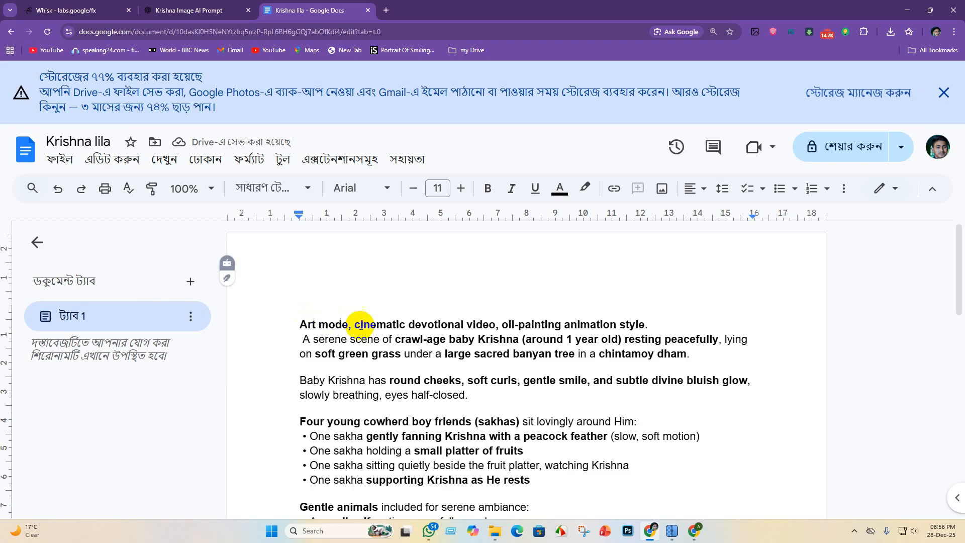
pyautogui.scroll(-10, 324, 436)
pyautogui.scroll(-4, 325, 436)
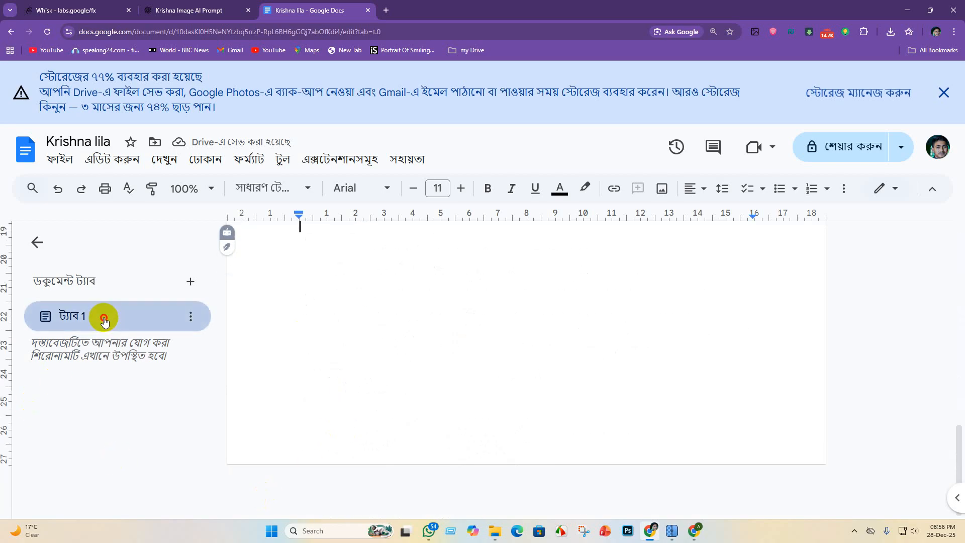
# - Add a second document tab and rename the first one "krishna vedio promte"
pyautogui.click(193, 318)
pyautogui.click(191, 281)
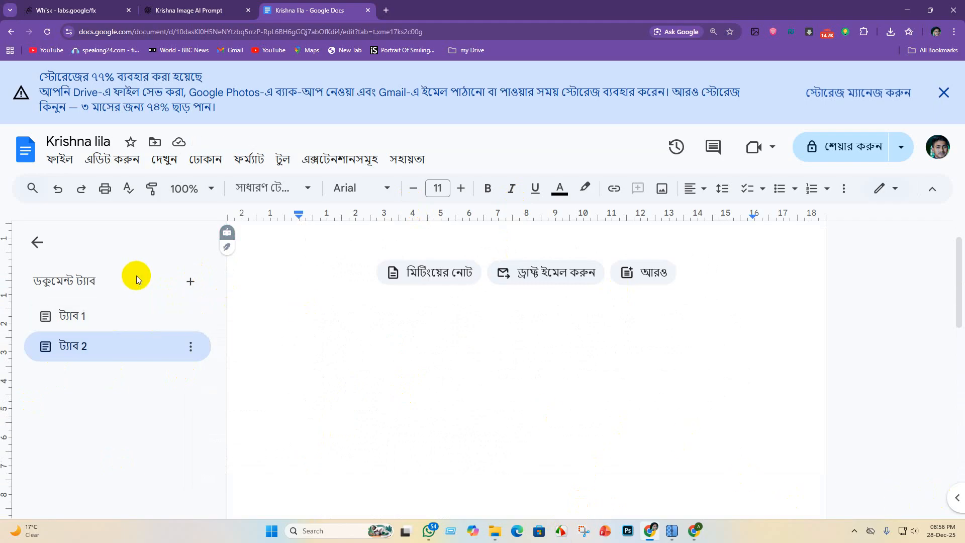
pyautogui.click(116, 310)
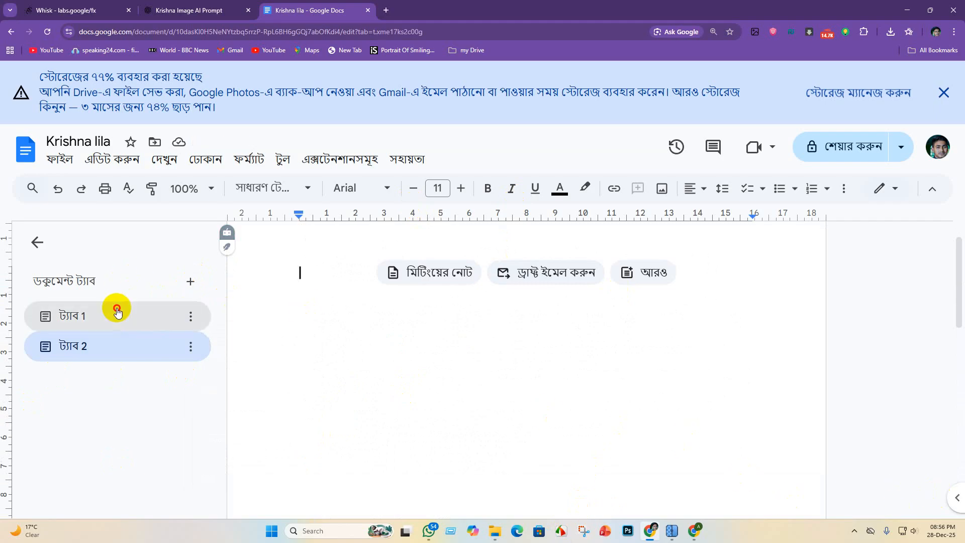
pyautogui.click(190, 316)
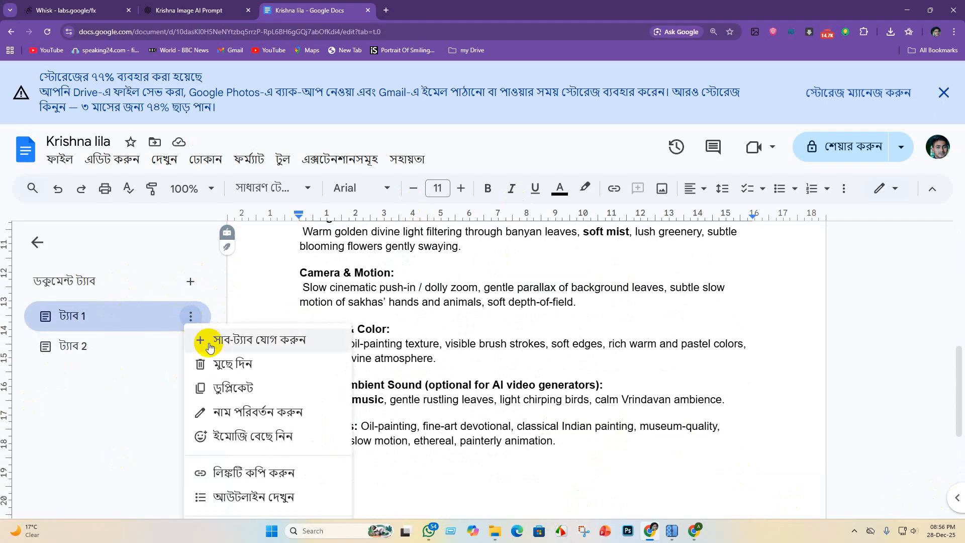
pyautogui.click(246, 412)
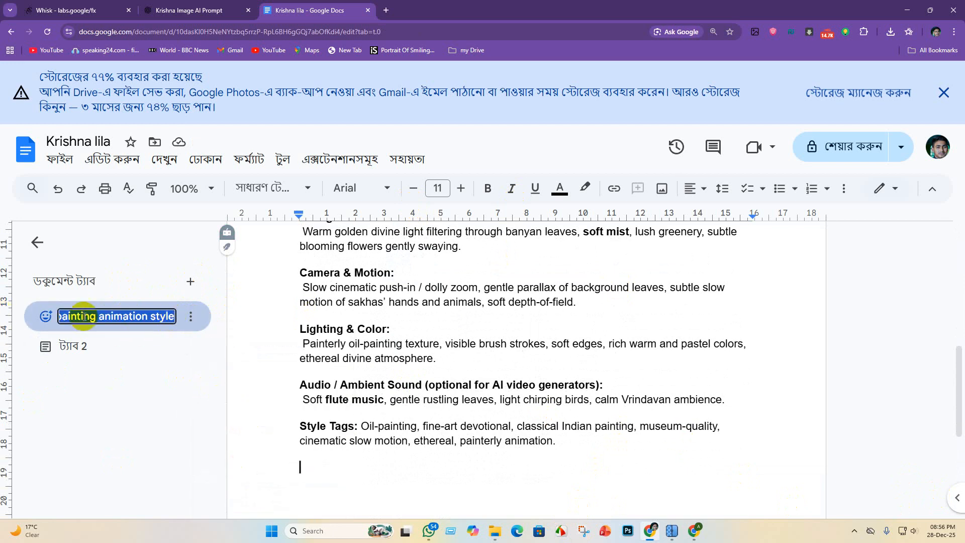
pyautogui.press('BackSpace')
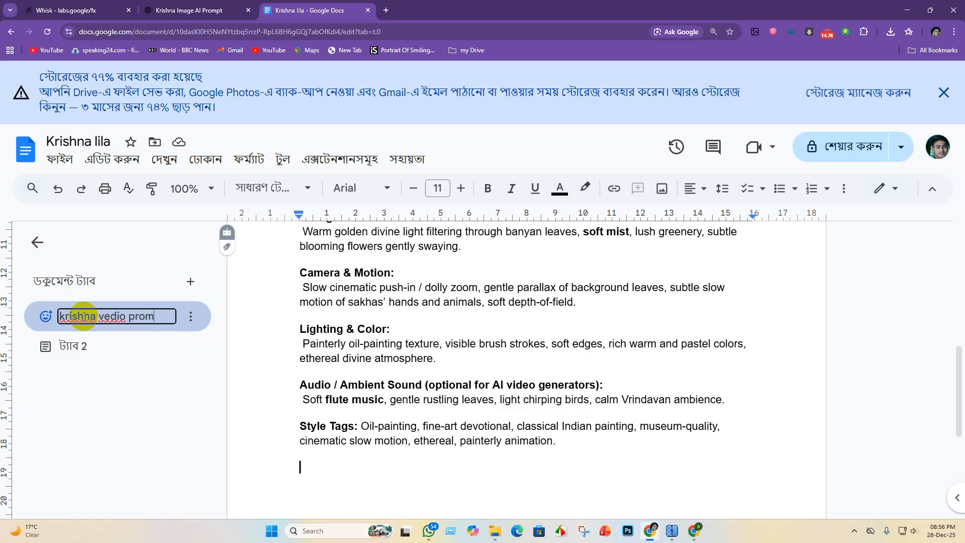
pyautogui.press('Return')
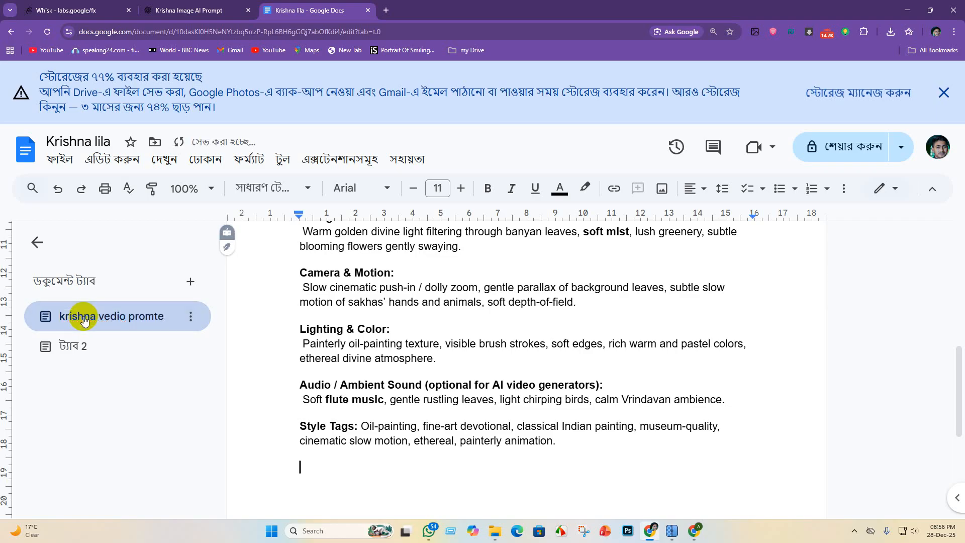
# - Rename the second document tab as "image prompte"
pyautogui.click(190, 348)
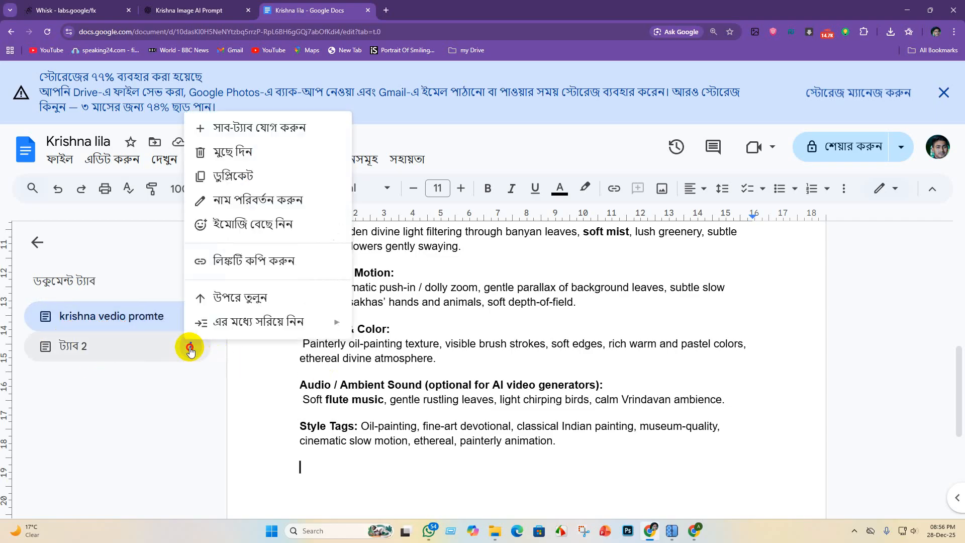
pyautogui.click(236, 200)
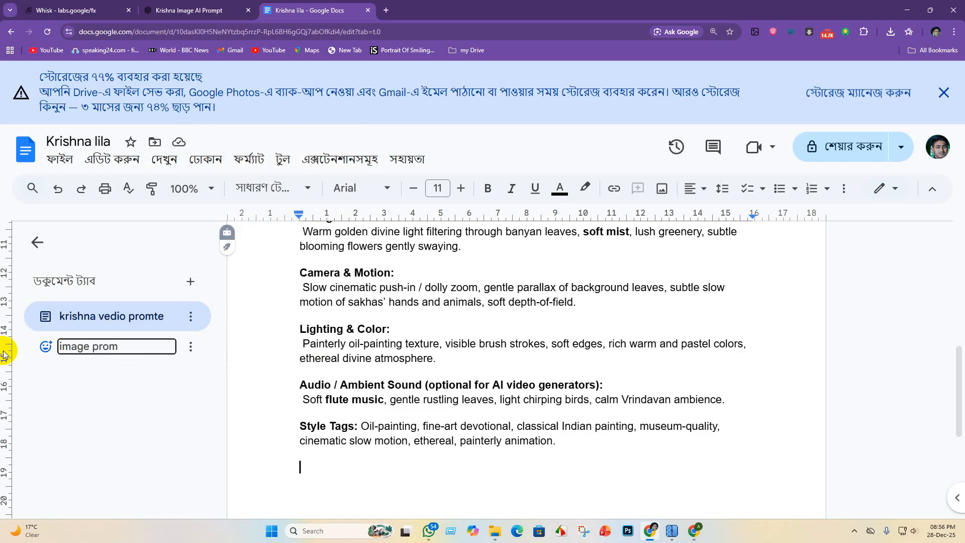
pyautogui.press('Return')
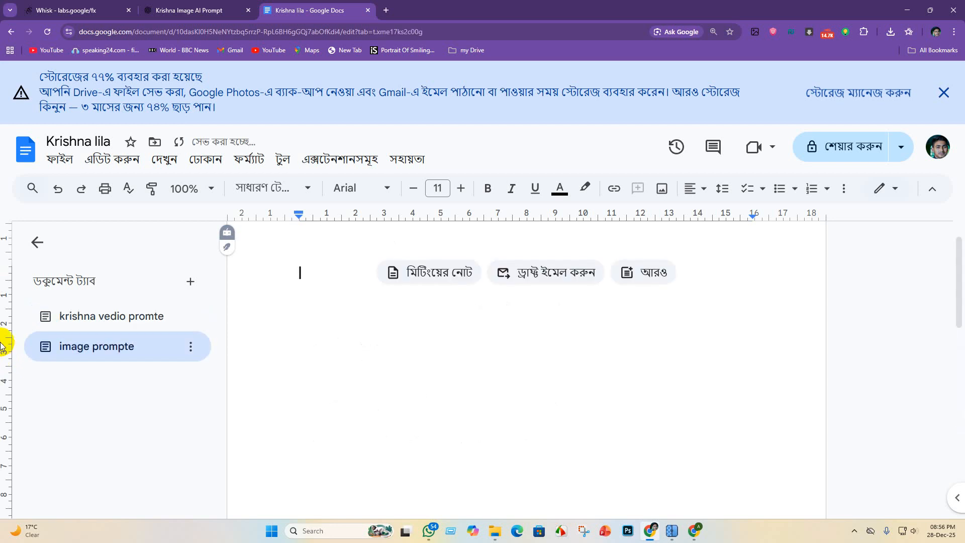
# - Find the art mode prompt "Crawl-Age Baby Krishna Taking Rest" in the ChatGPT conversation Krishna Image AI Prompt
pyautogui.click(203, 6)
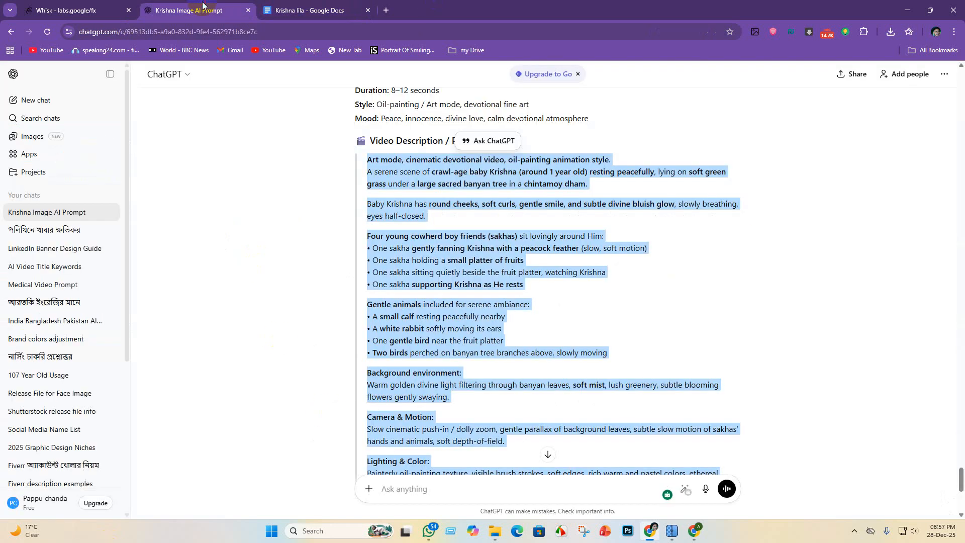
pyautogui.scroll(15, 550, 310)
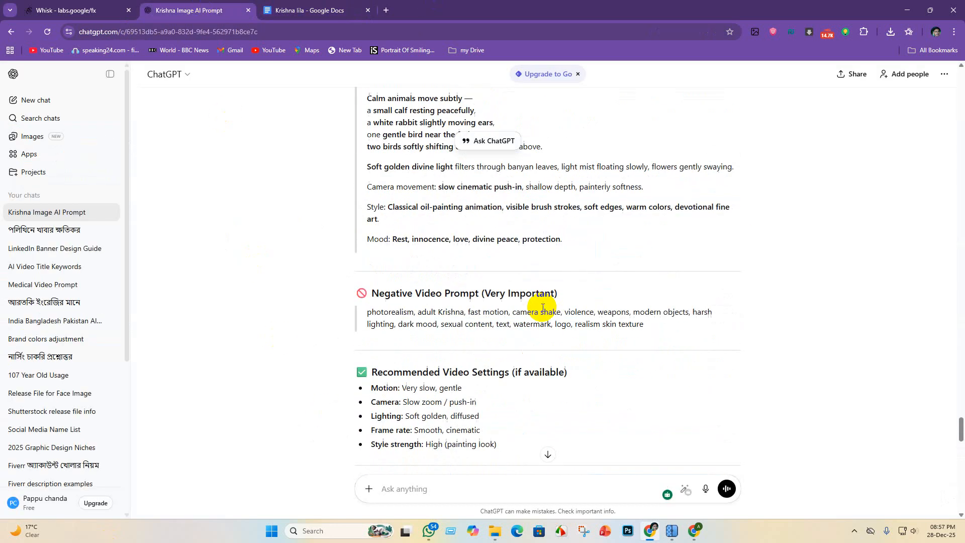
pyautogui.scroll(-15, 482, 337)
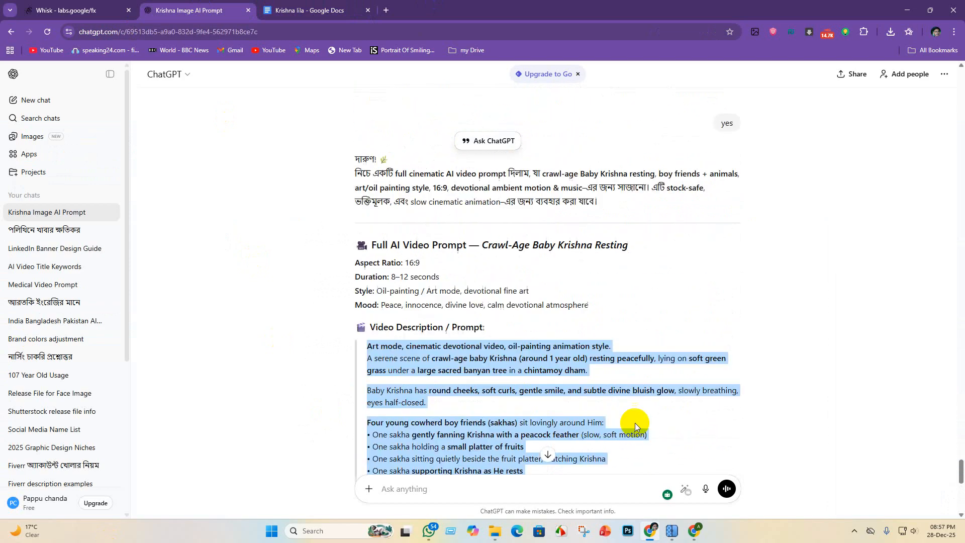
pyautogui.scroll(20, 620, 372)
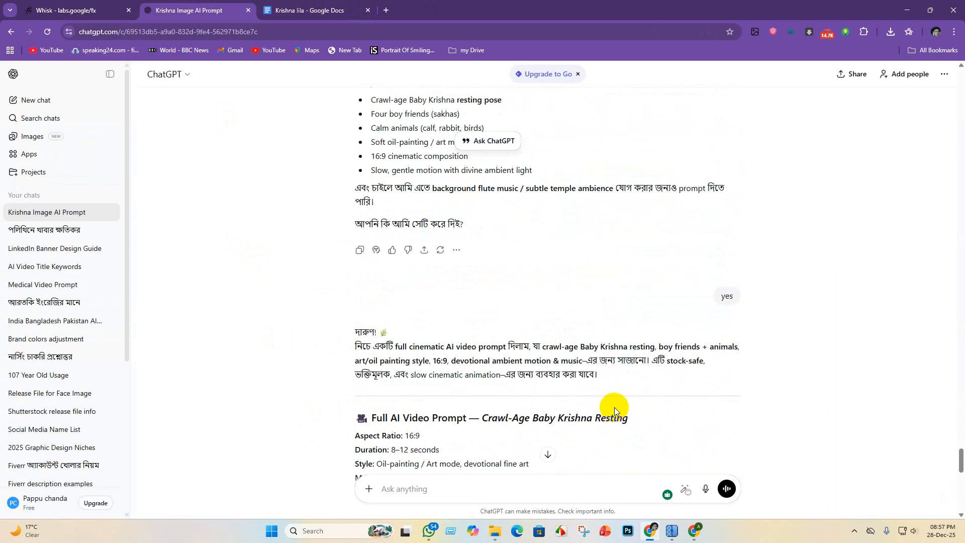
pyautogui.scroll(15, 567, 436)
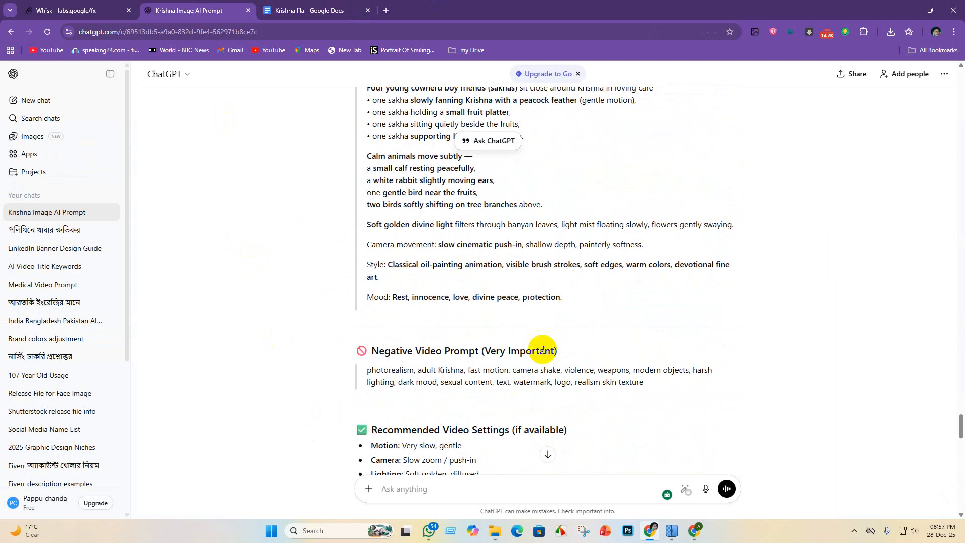
pyautogui.scroll(8, 558, 360)
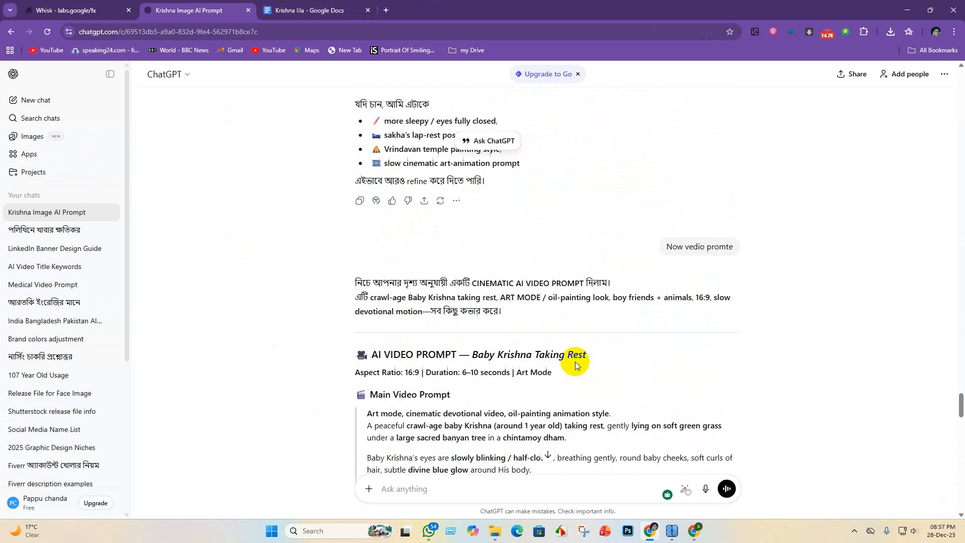
pyautogui.scroll(7, 575, 373)
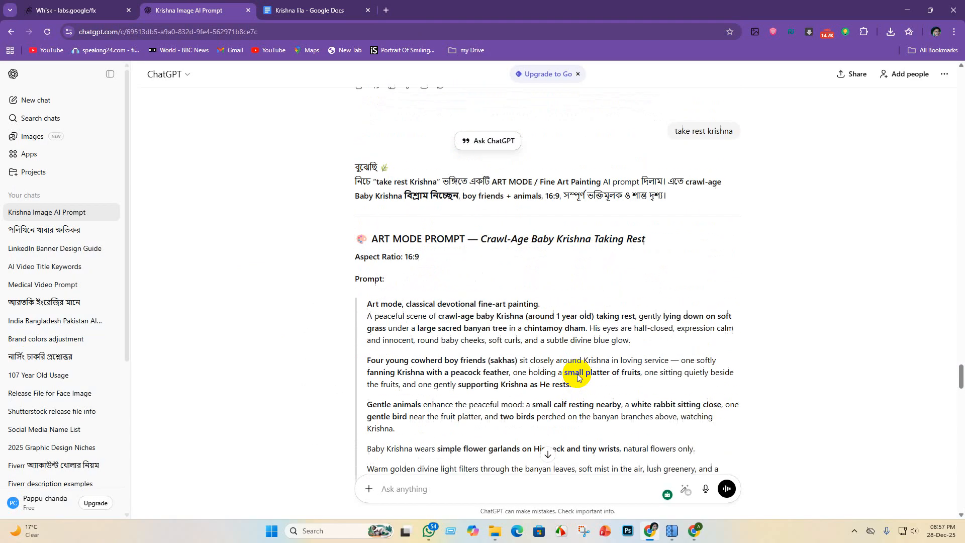
pyautogui.scroll(-5, 490, 309)
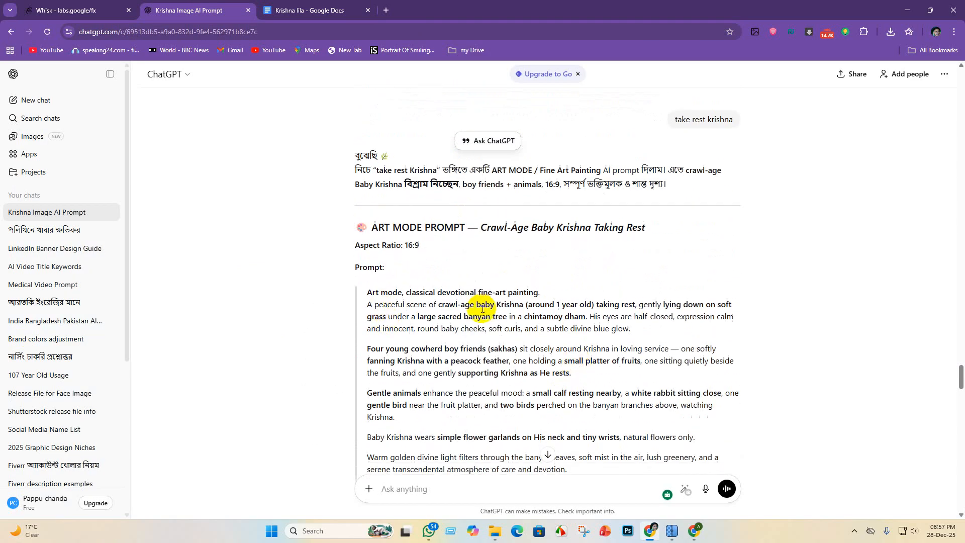
pyautogui.scroll(2, 503, 317)
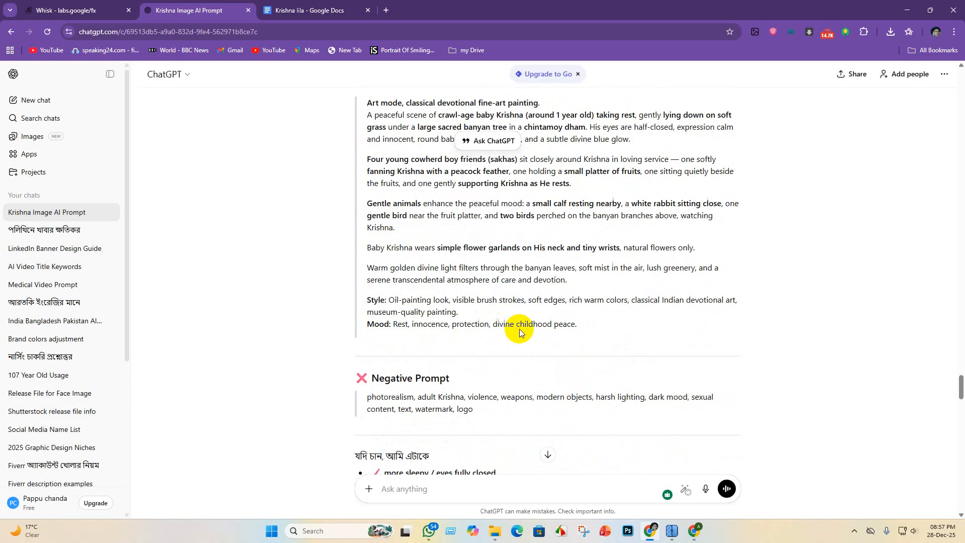
pyautogui.scroll(3, 518, 323)
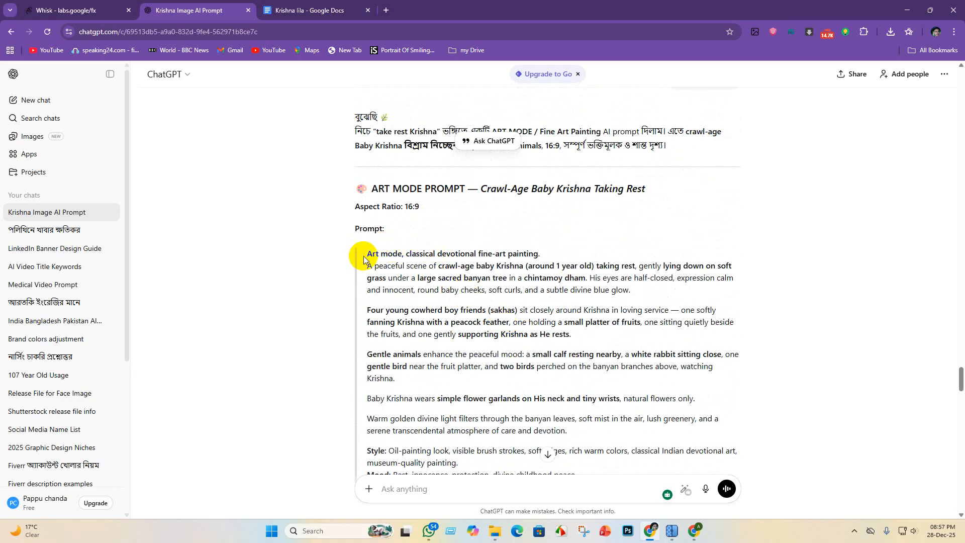
# - Select and copy the whole Baby Krishna image prompt, from "Art mode, classical devotional fine-art painting" through the Mood line
pyautogui.moveTo(368, 253)
pyautogui.mouseDown()
pyautogui.moveTo(534, 327)
pyautogui.moveTo(644, 443)
pyautogui.moveTo(679, 498)
pyautogui.moveTo(676, 463)
pyautogui.mouseUp()
pyautogui.scroll(-6, 619, 371)
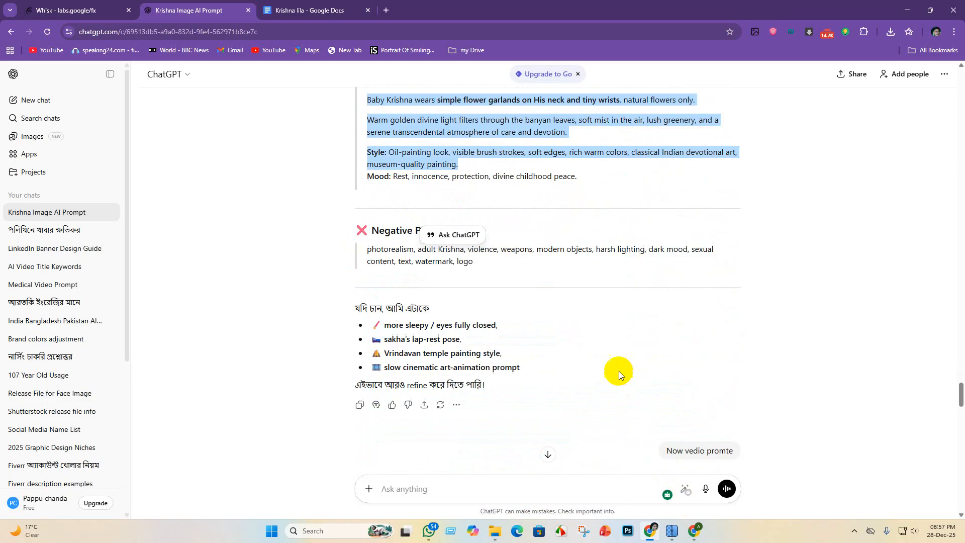
pyautogui.scroll(2, 533, 327)
pyautogui.moveTo(579, 274); pyautogui.dragTo(332, 93)
pyautogui.scroll(6, 473, 176)
pyautogui.scroll(-3, 443, 243)
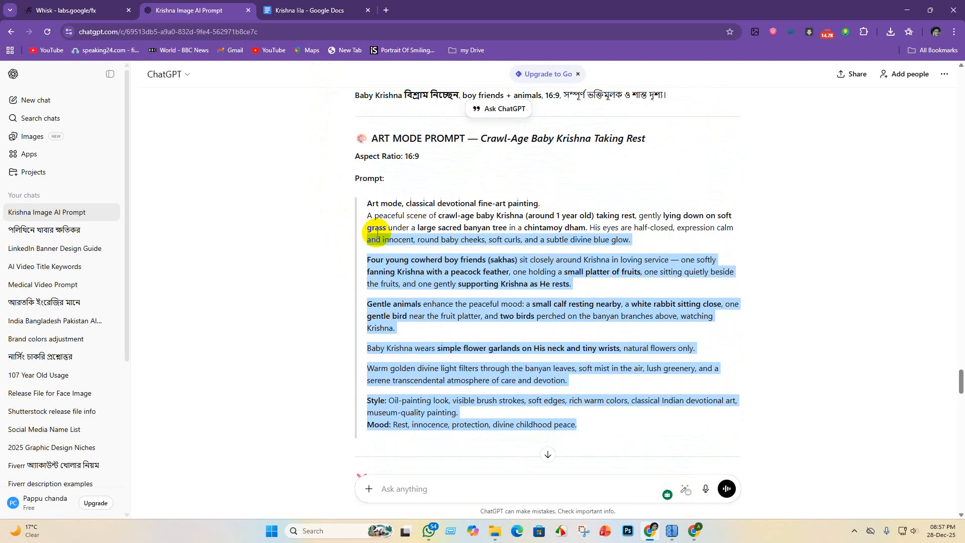
pyautogui.scroll(-2, 372, 204)
pyautogui.scroll(2, 372, 203)
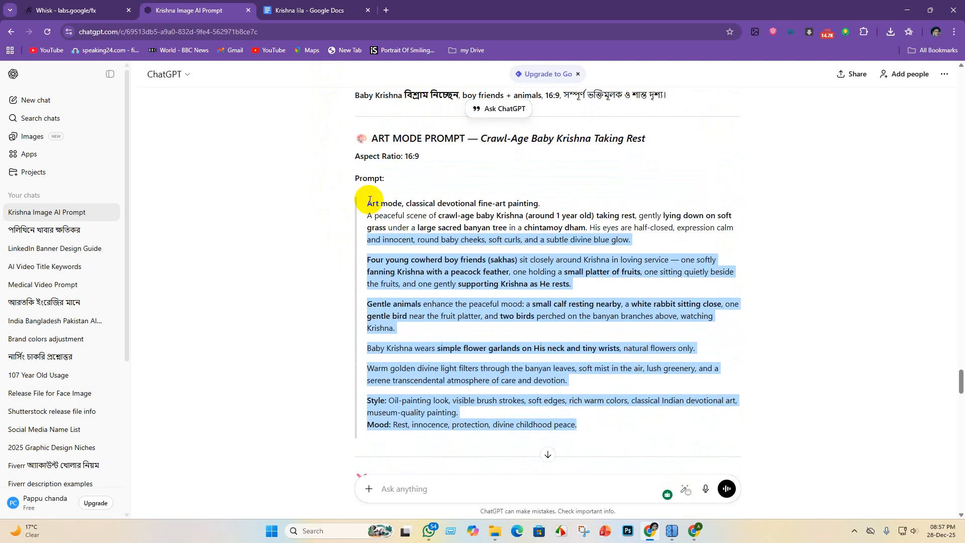
pyautogui.moveTo(367, 204); pyautogui.dragTo(610, 435)
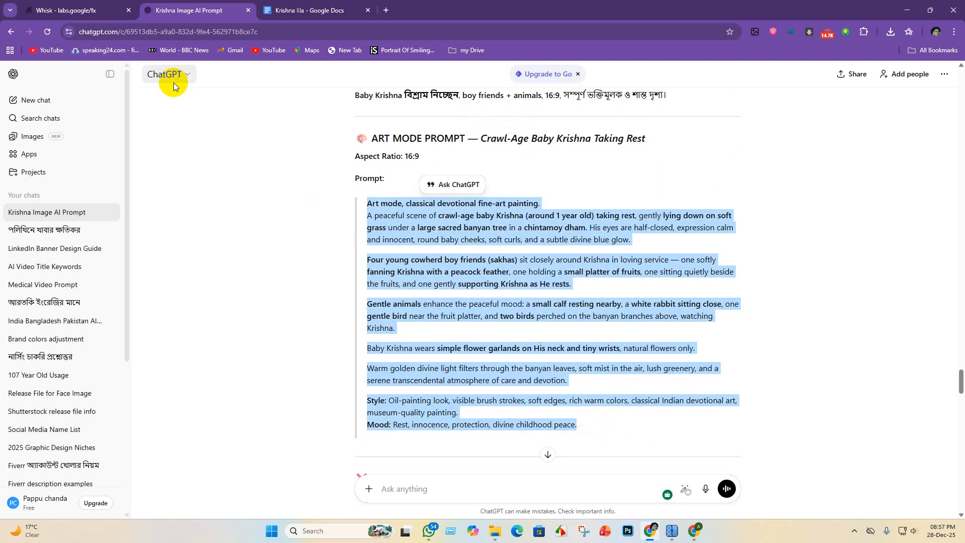
# - Compare the copied prompt with the one used in Whisk and paste it into the document's "image prompte" tab
pyautogui.click(39, 8)
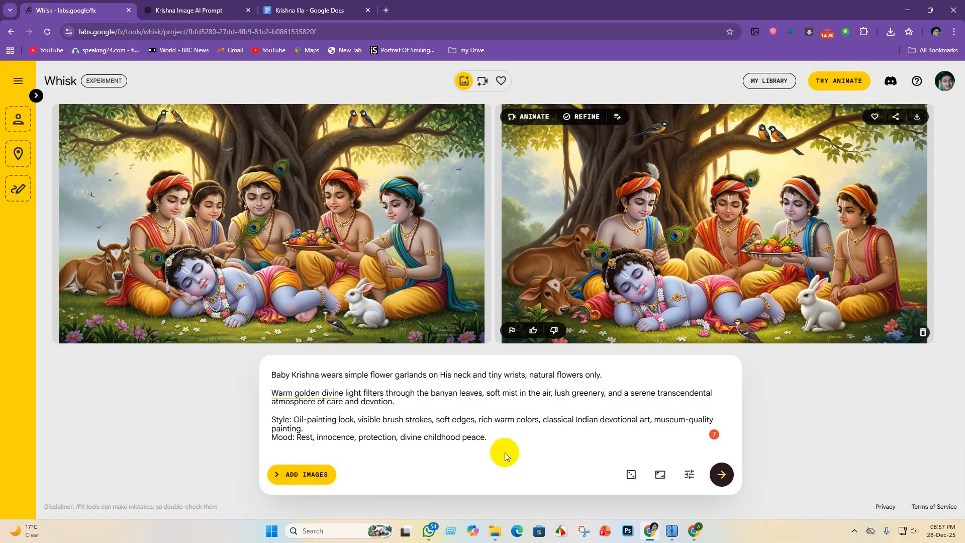
pyautogui.click(309, 6)
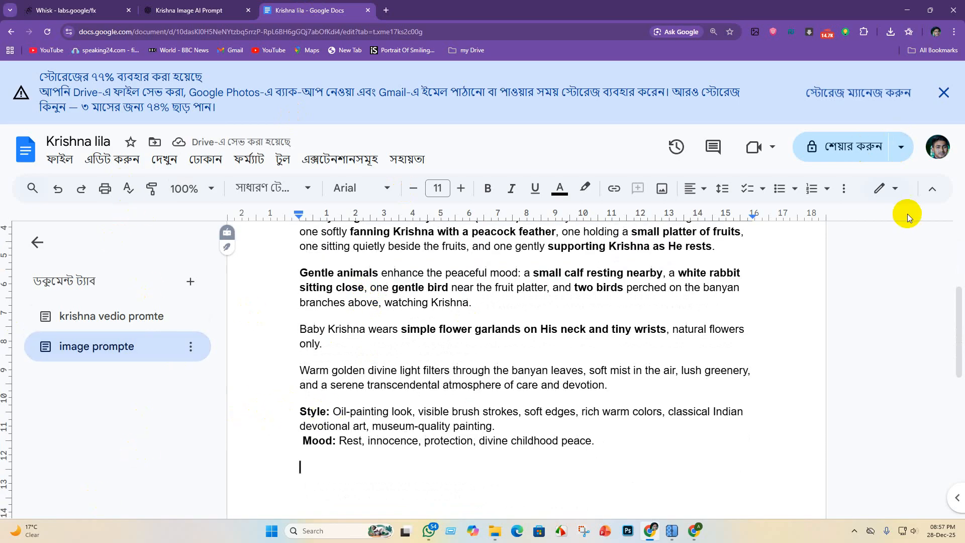
pyautogui.click(902, 151)
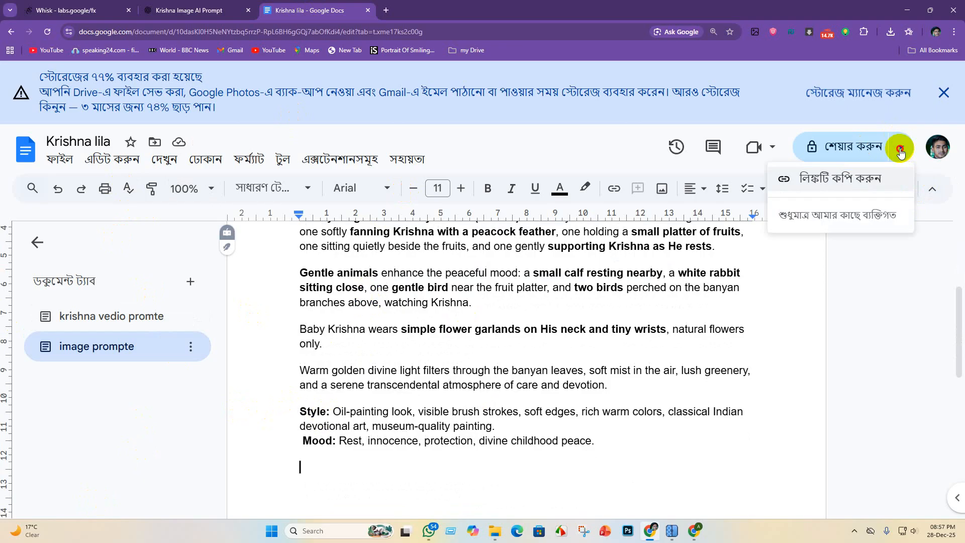
pyautogui.click(959, 439)
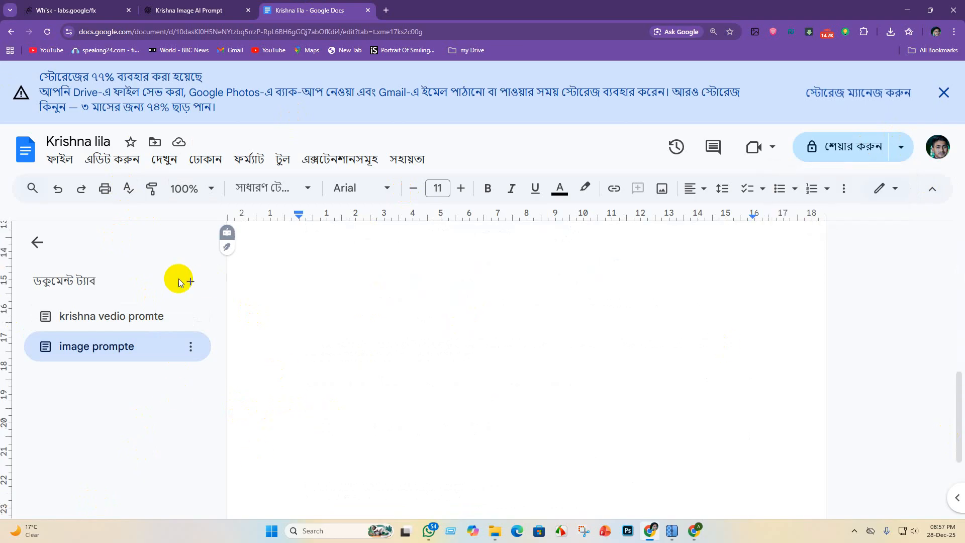
pyautogui.click(60, 159)
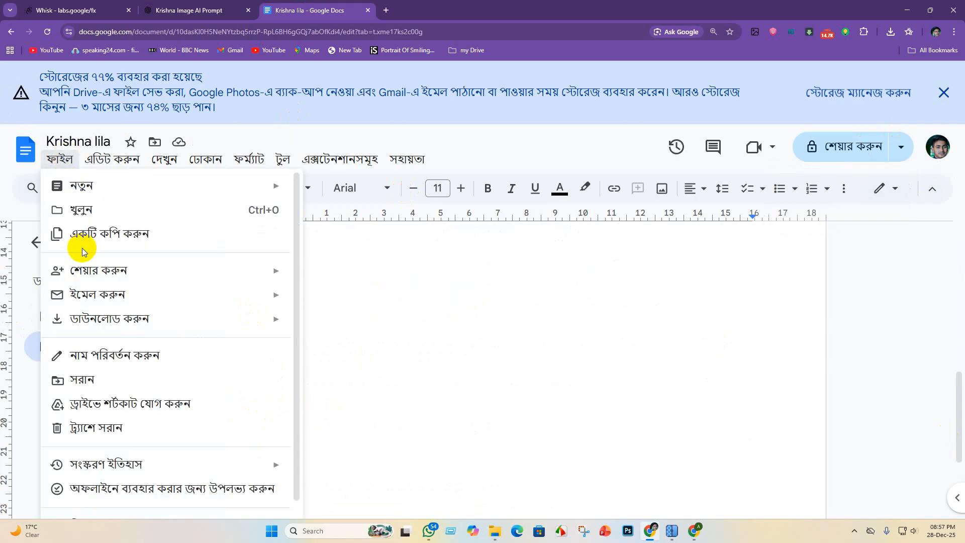
pyautogui.moveTo(99, 319)
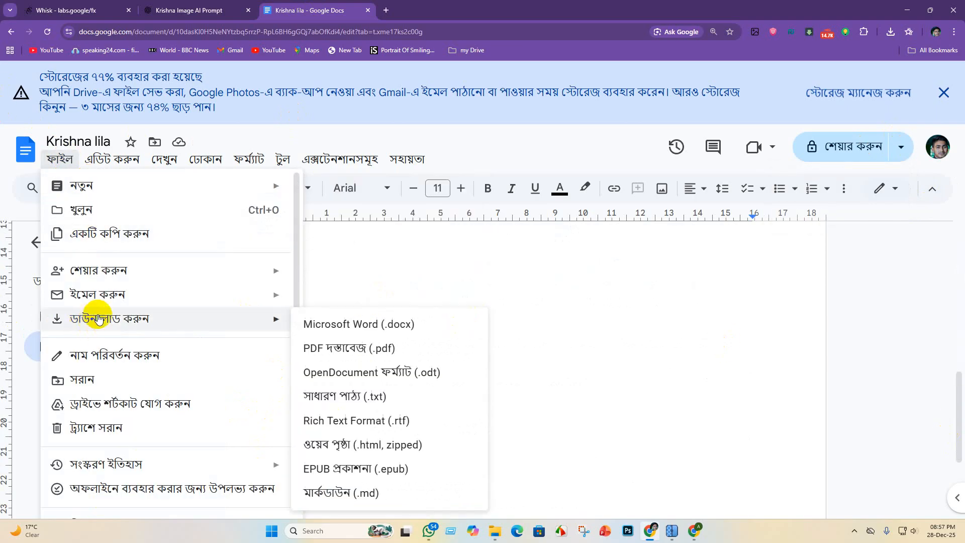
pyautogui.click(93, 407)
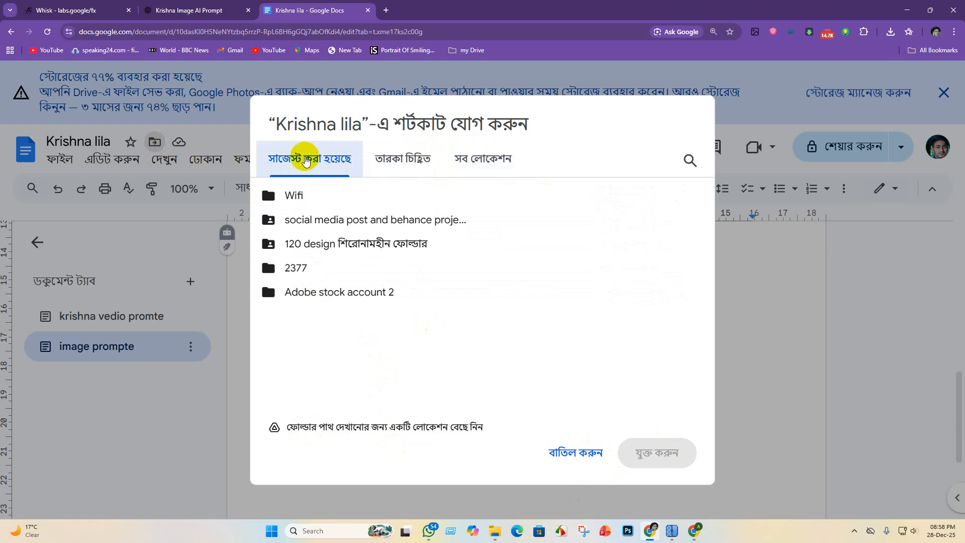
pyautogui.rightClick(333, 314)
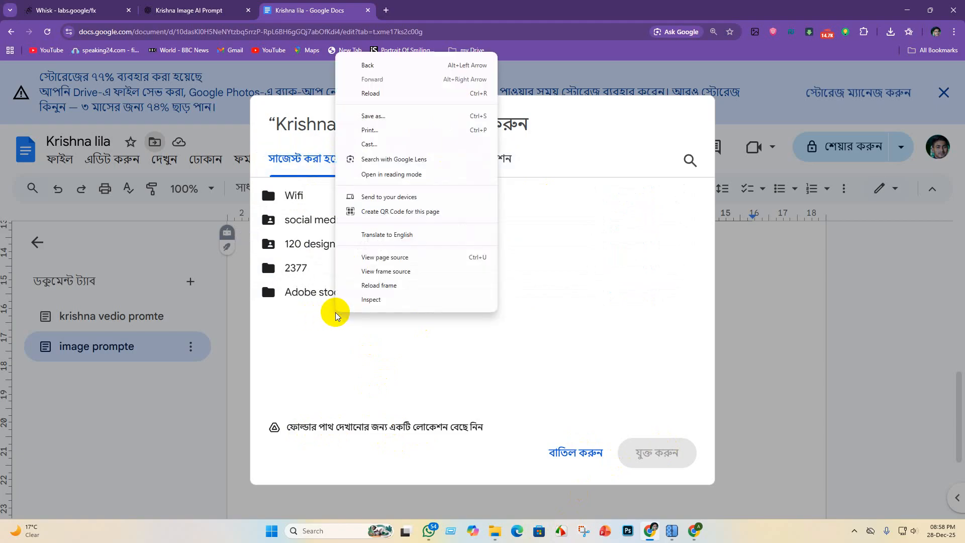
pyautogui.click(495, 335)
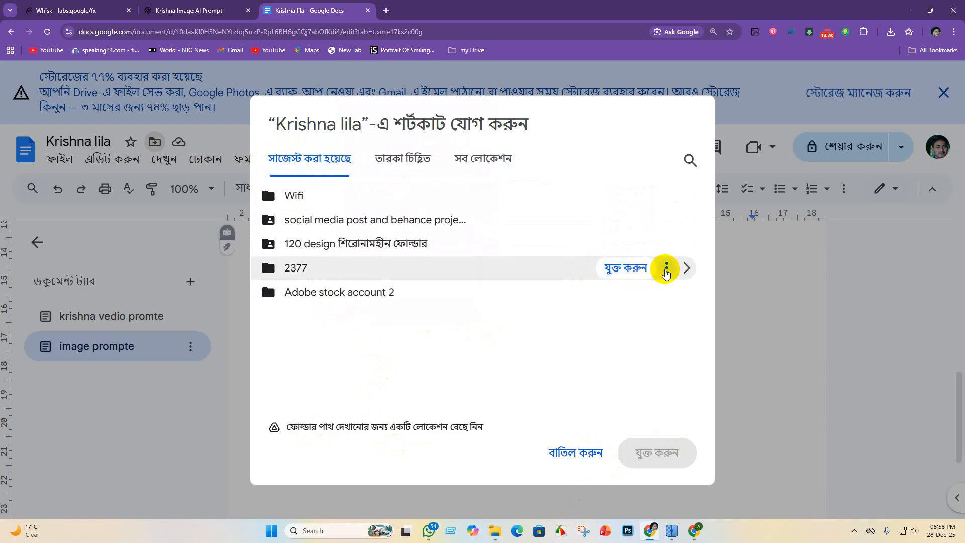
pyautogui.click(400, 158)
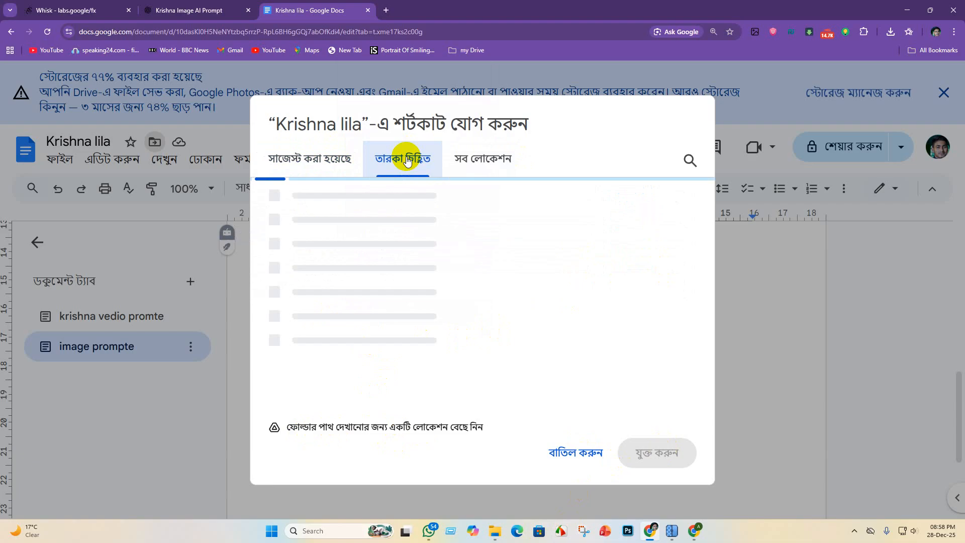
pyautogui.click(477, 160)
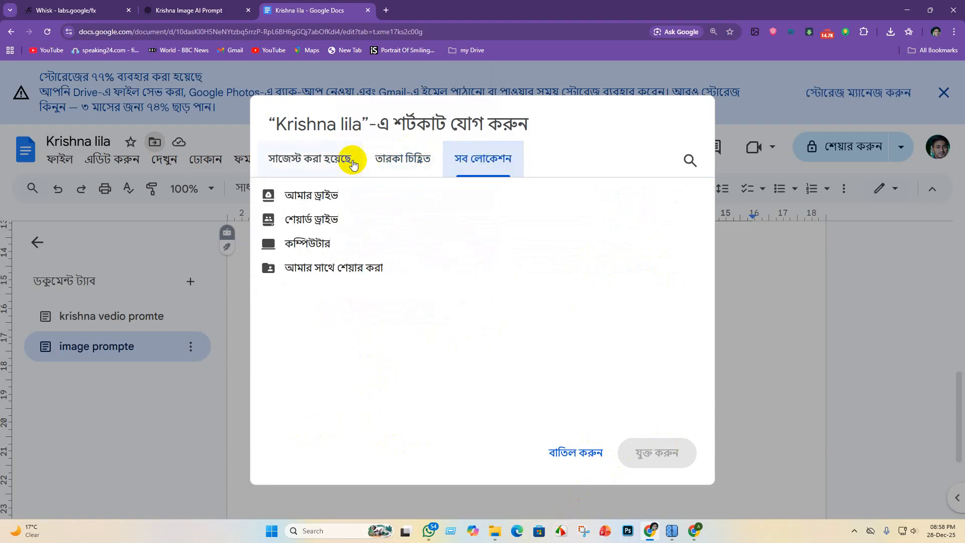
pyautogui.click(316, 198)
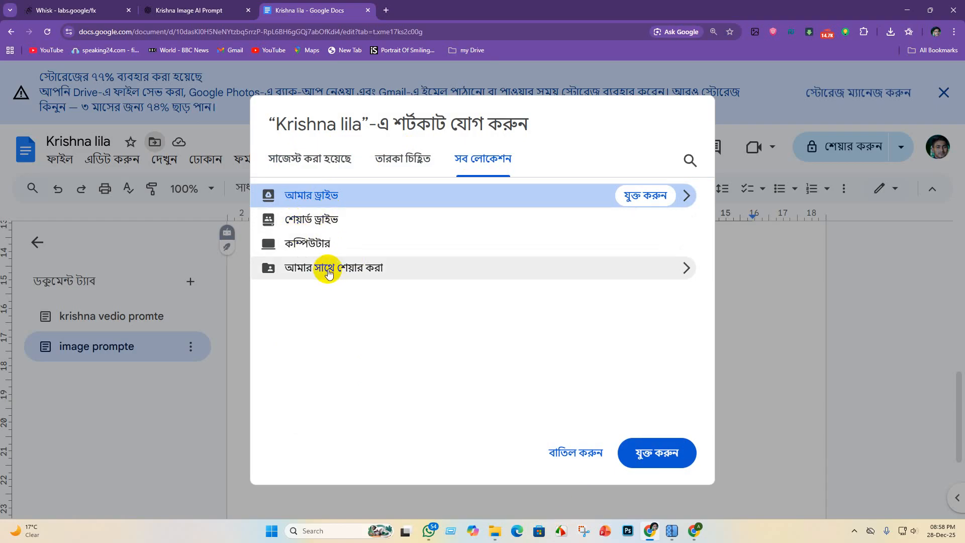
pyautogui.click(301, 157)
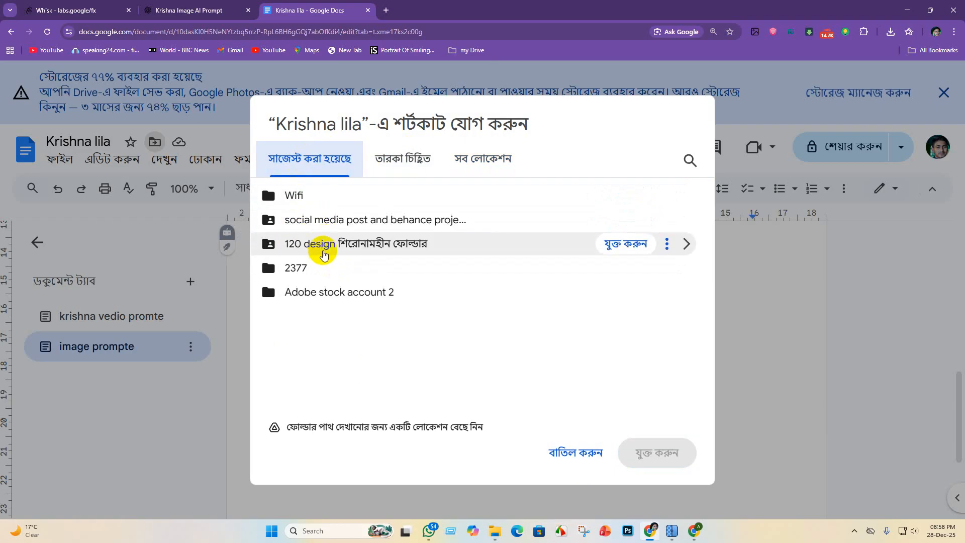
pyautogui.rightClick(280, 308)
pyautogui.click(295, 335)
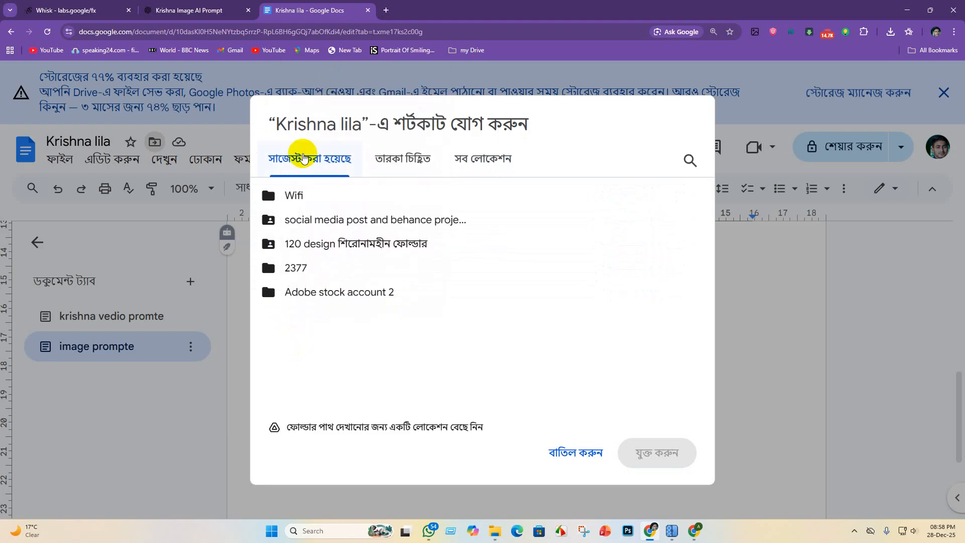
# - Open Google Drive in a new browser tab and open the saved Krishna lila document to check its content
pyautogui.click(387, 11)
pyautogui.click(935, 50)
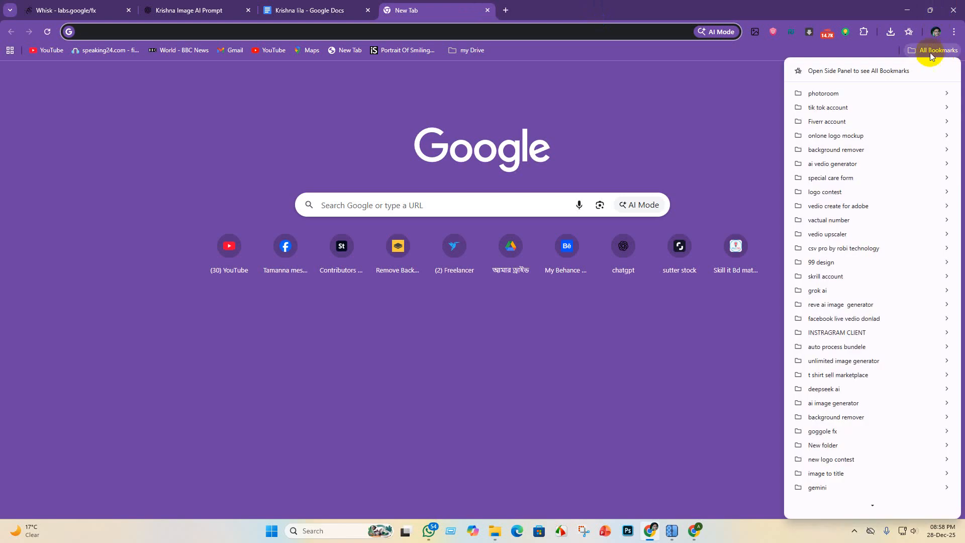
pyautogui.click(896, 56)
pyautogui.click(925, 76)
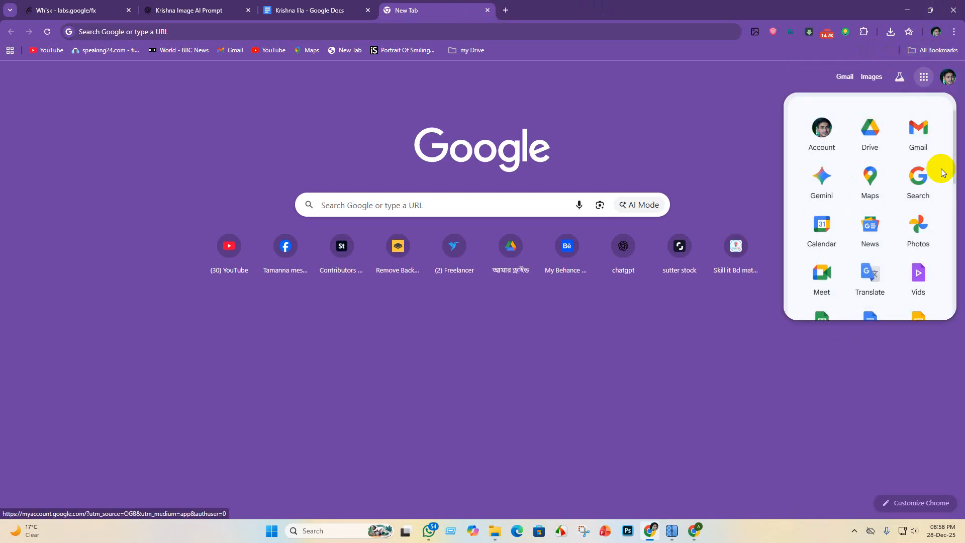
pyautogui.click(872, 135)
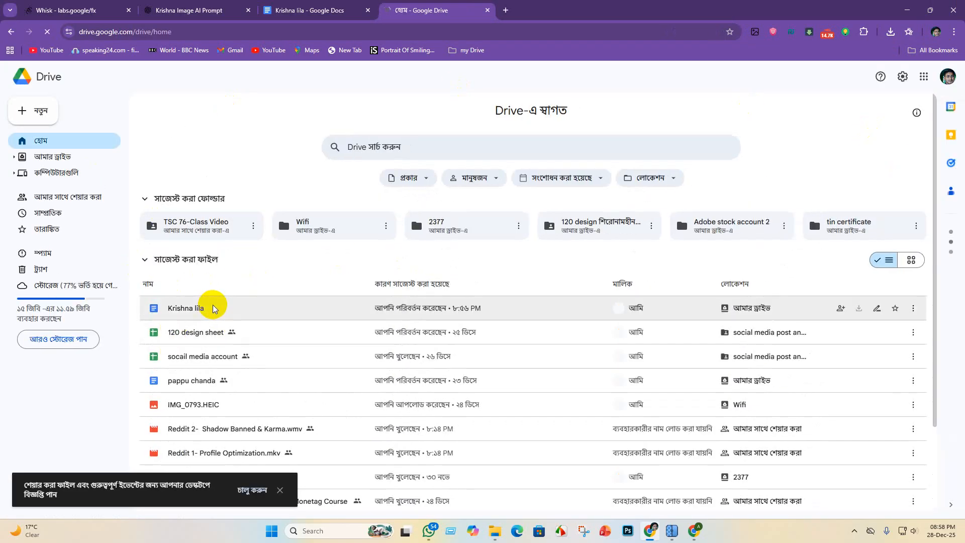
pyautogui.click(235, 308)
pyautogui.doubleClick(235, 308)
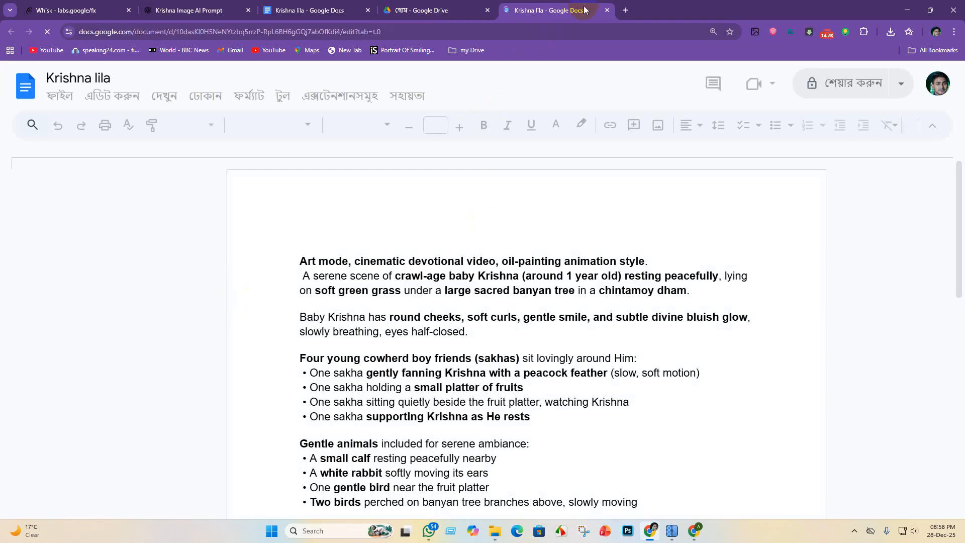
# - Close the duplicate document, look over the Drive files, and cancel adding a Drive shortcut in the original Krishna lila document
pyautogui.hotkey('ctrl', 'w')
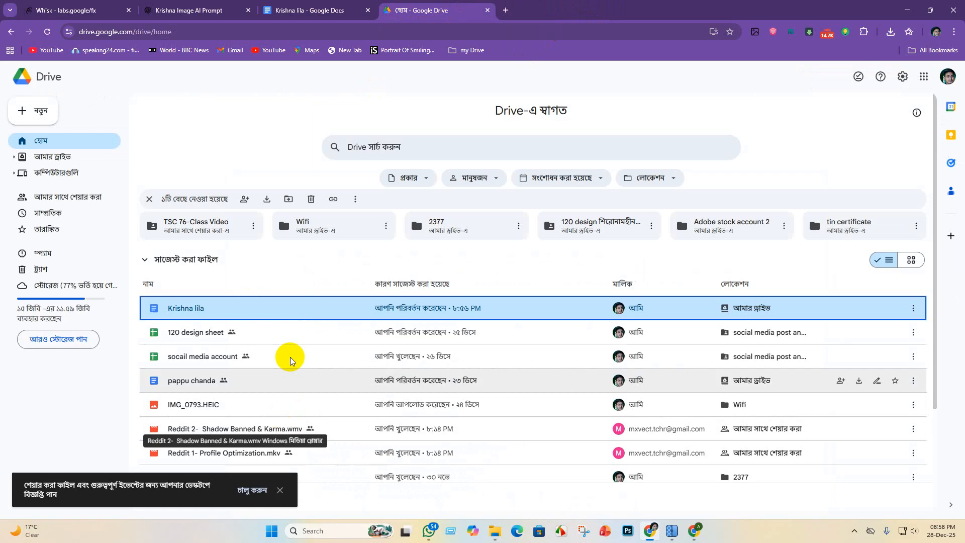
pyautogui.scroll(-3, 289, 360)
pyautogui.click(300, 5)
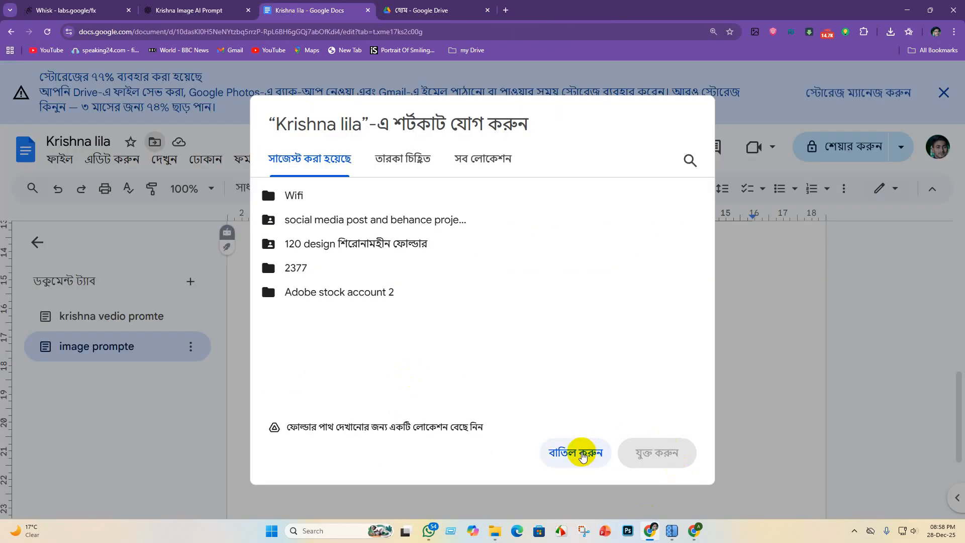
pyautogui.click(583, 455)
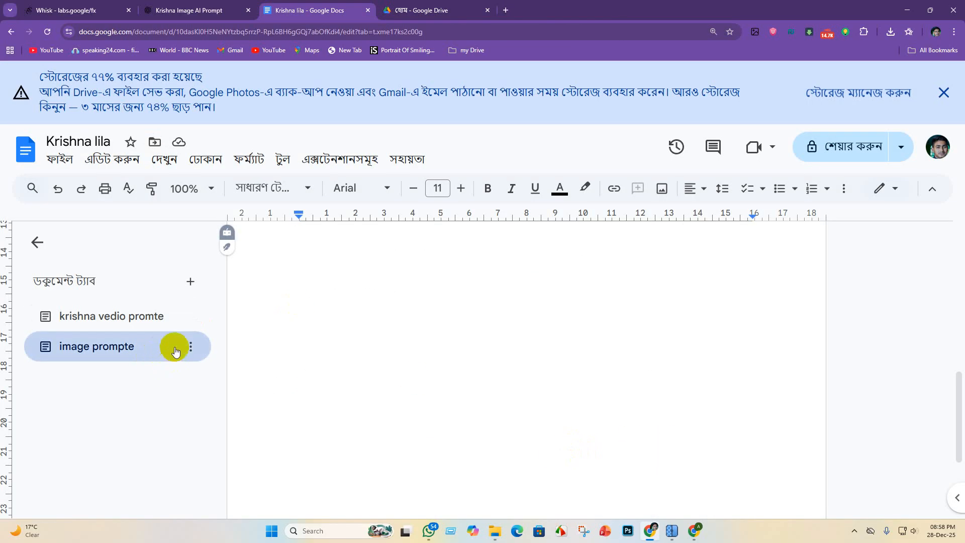
# - Look over the options available for the "image prompte" and "krishna vedio promte" document tabs, leaving the video prompt tab open
pyautogui.click(192, 348)
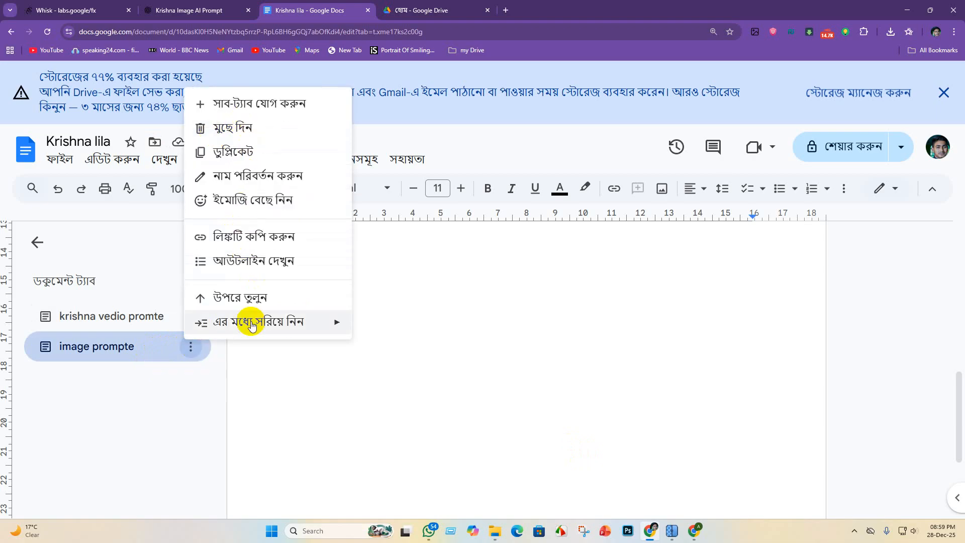
pyautogui.click(112, 346)
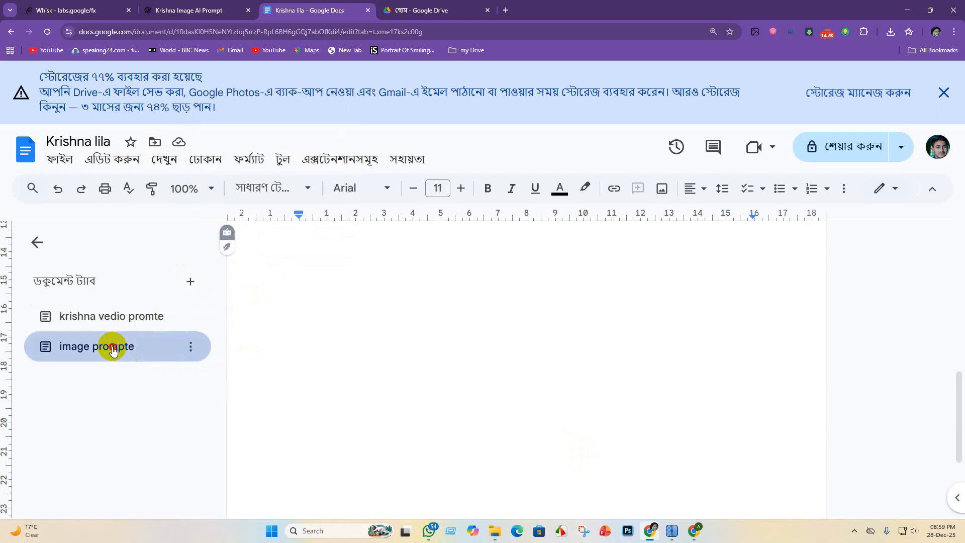
pyautogui.rightClick(113, 350)
pyautogui.click(273, 392)
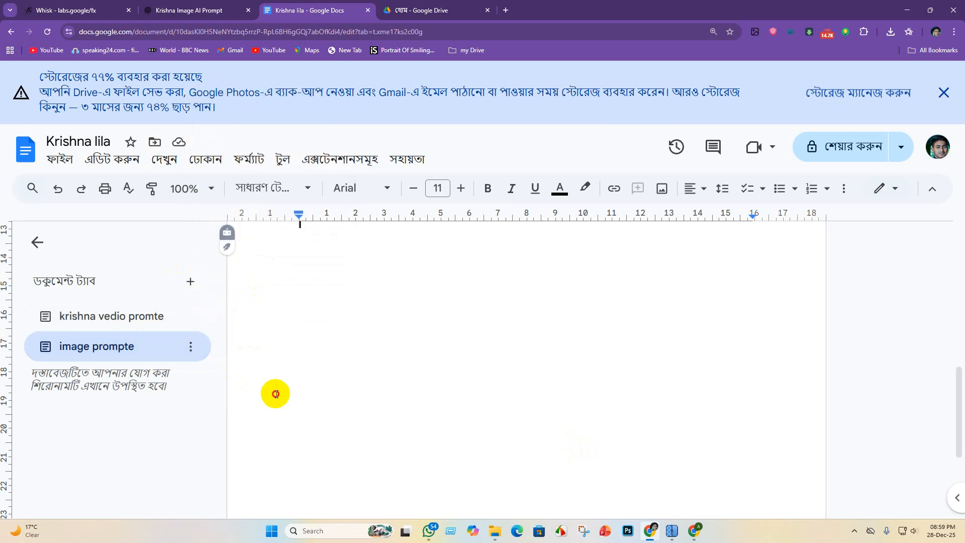
pyautogui.click(101, 318)
pyautogui.rightClick(101, 318)
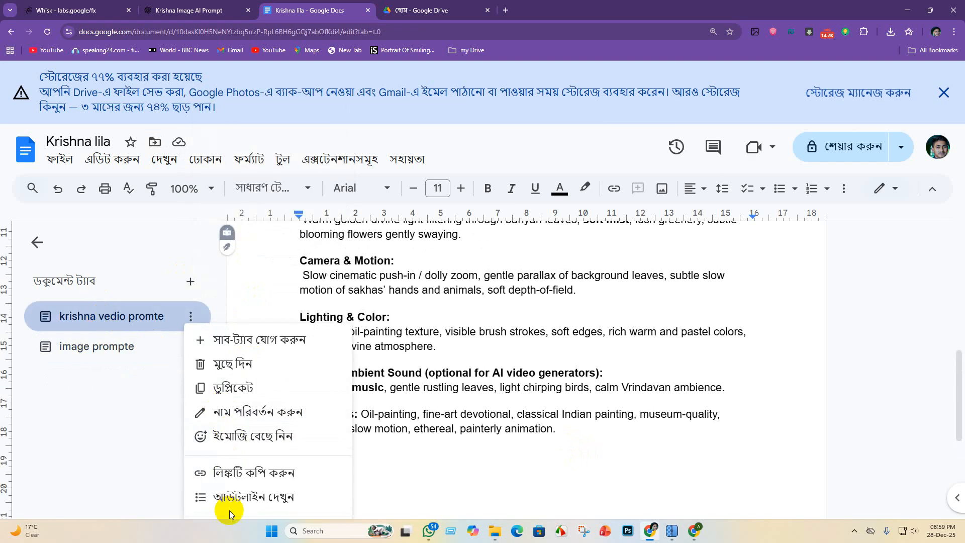
pyautogui.click(117, 451)
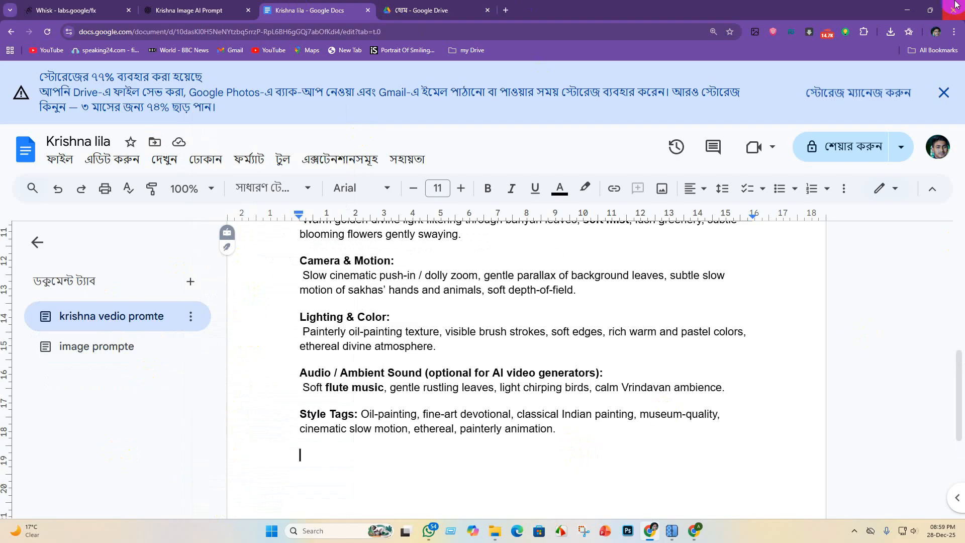
# - Switch to Google Flow and upload Whisk_8de61d9ba92d4bbae75463272c1bcc6bdr from Krishna lila's upscayl_jpg_upscayl-standard-4x_5x folder as the start frame, saving the Landscape crop
pyautogui.click(913, 10)
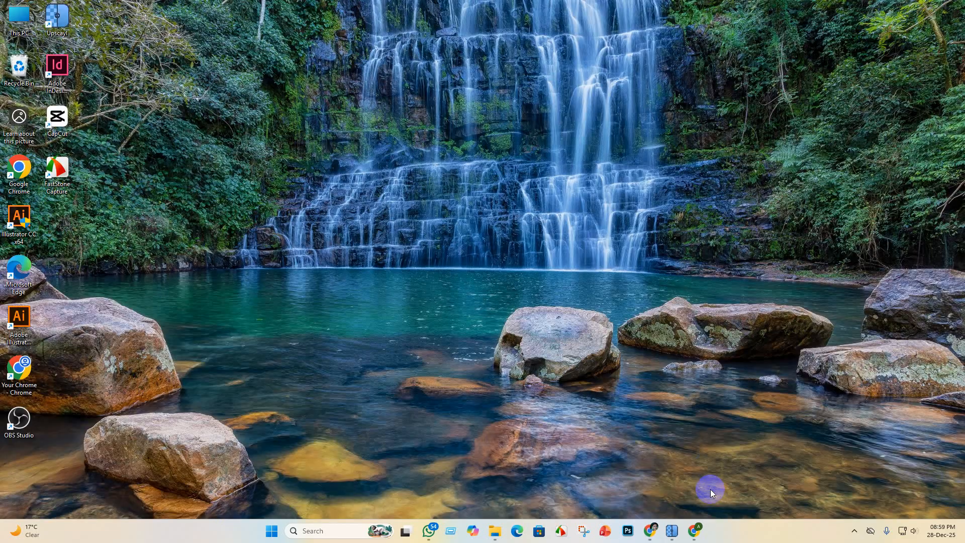
pyautogui.click(693, 532)
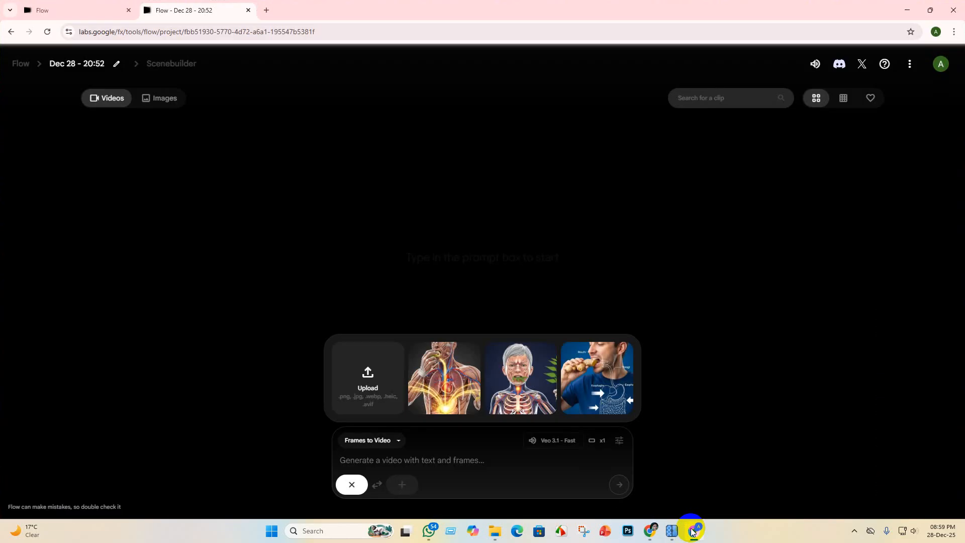
pyautogui.click(369, 382)
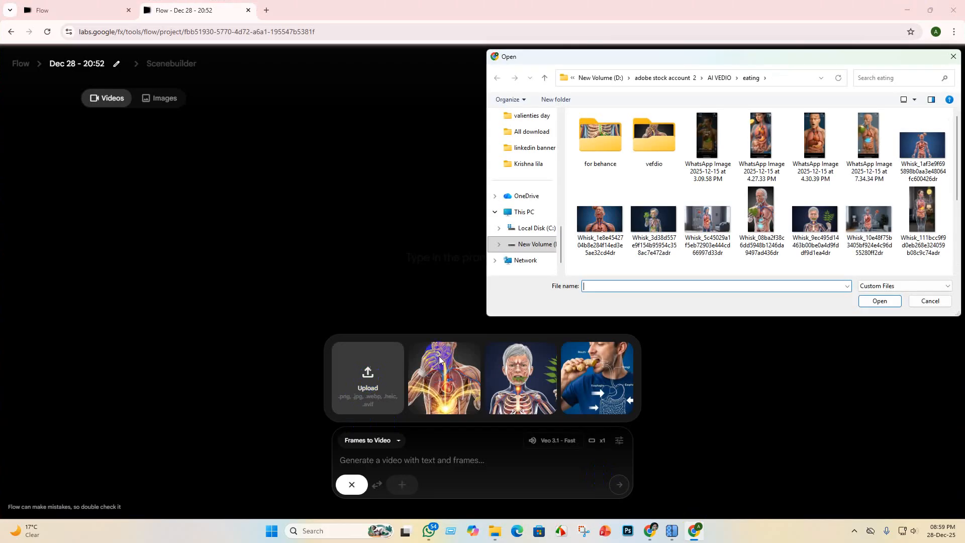
pyautogui.click(528, 163)
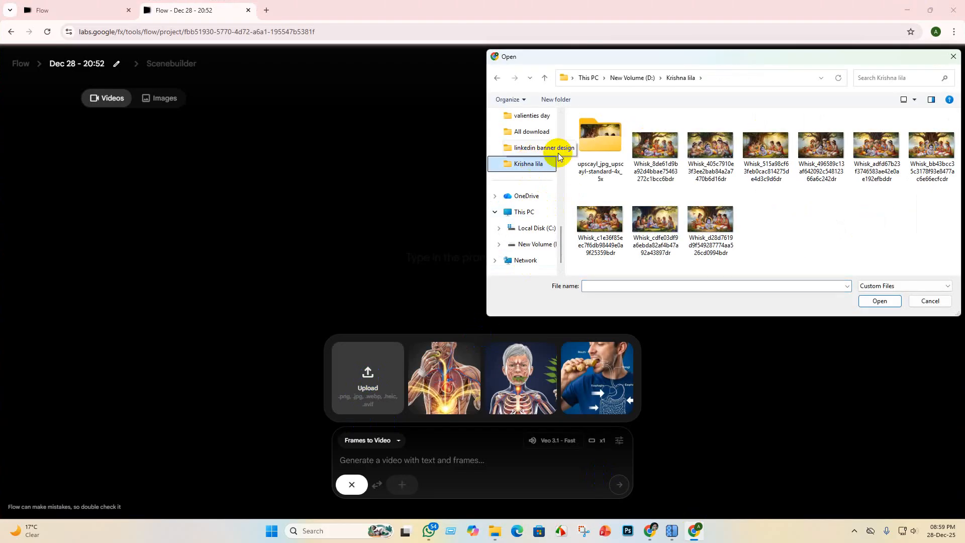
pyautogui.doubleClick(608, 131)
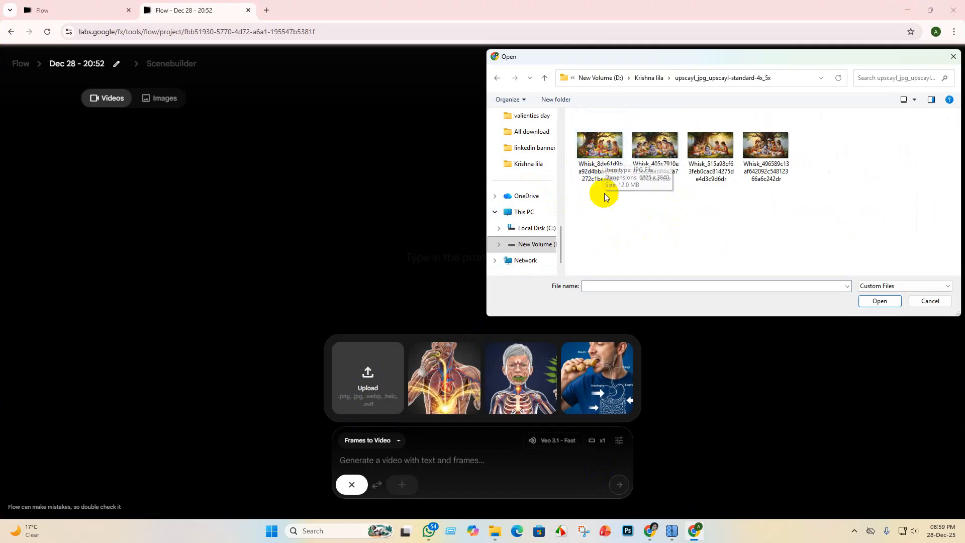
pyautogui.click(603, 156)
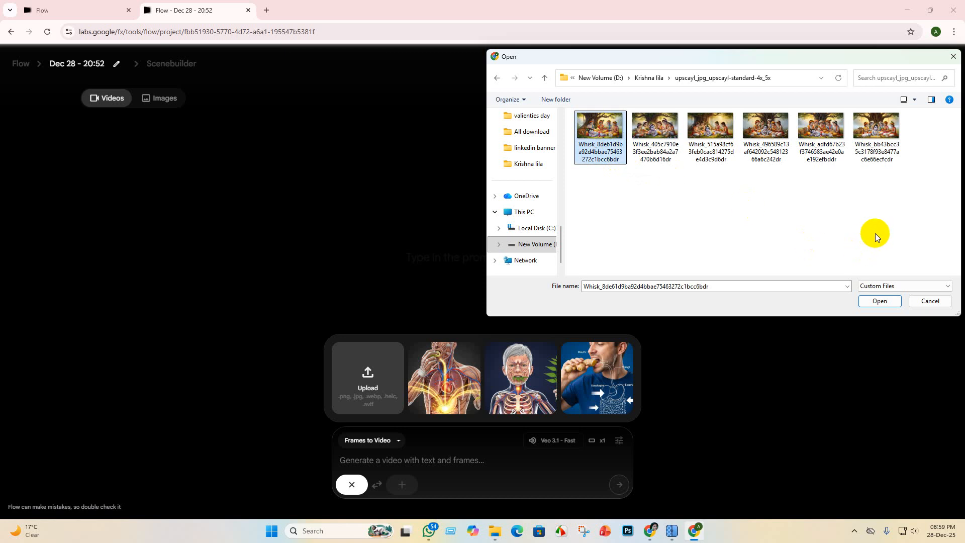
pyautogui.click(886, 301)
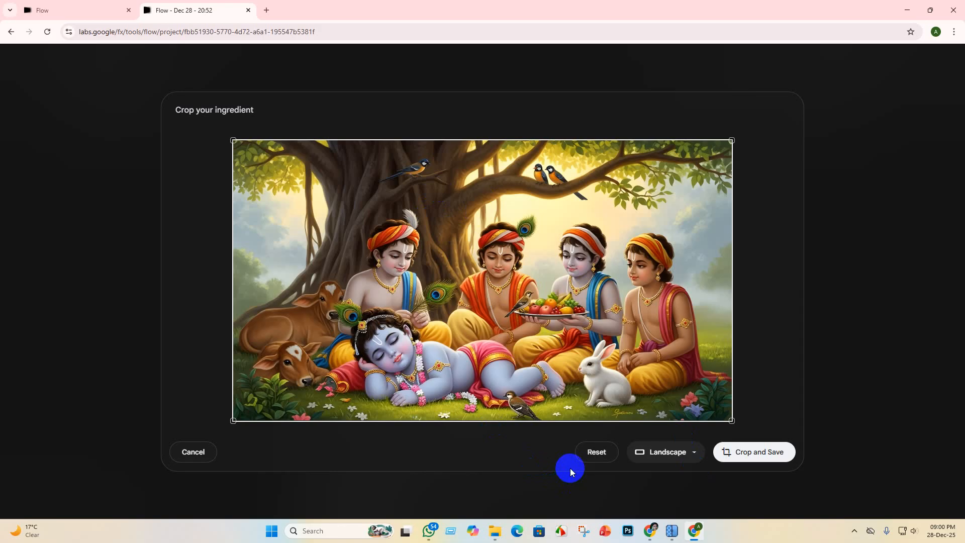
pyautogui.click(778, 457)
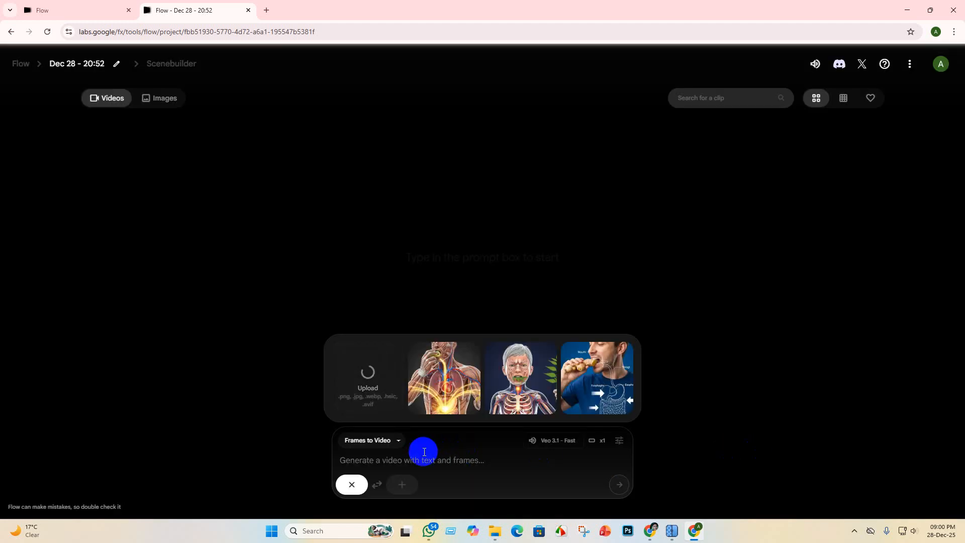
# - Return to the Krishna lila document and copy the whole video prompt, from "Art mode, cinematic devotional video" through the Style Tags line
pyautogui.click(376, 461)
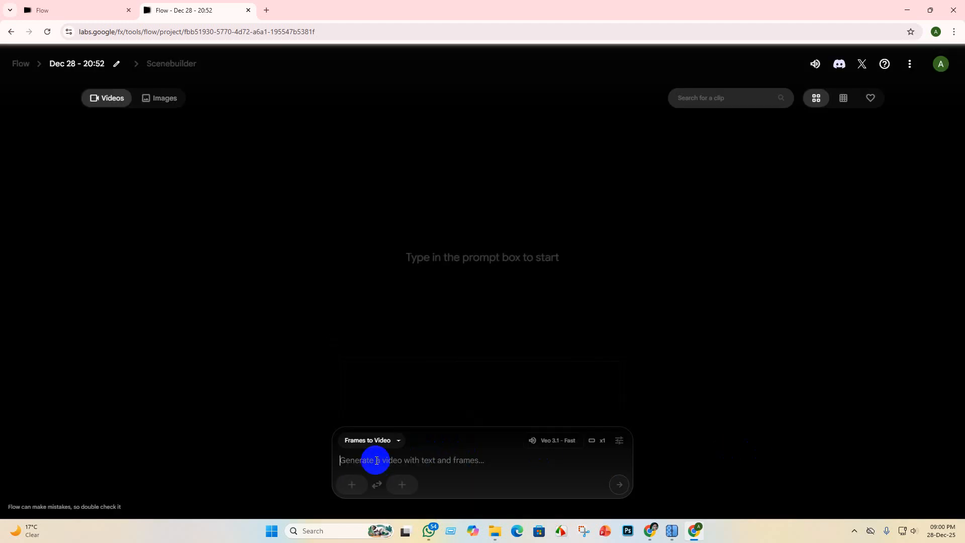
pyautogui.click(650, 531)
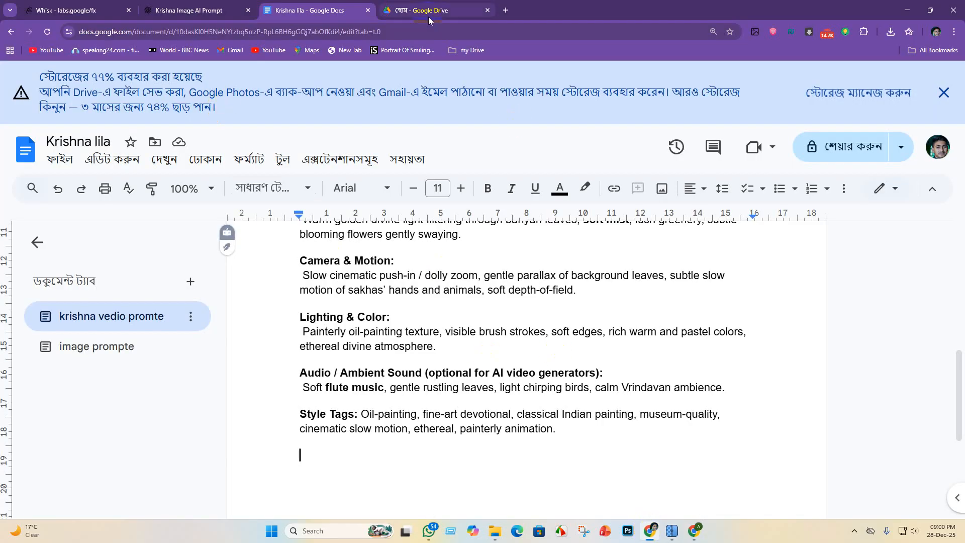
pyautogui.click(139, 318)
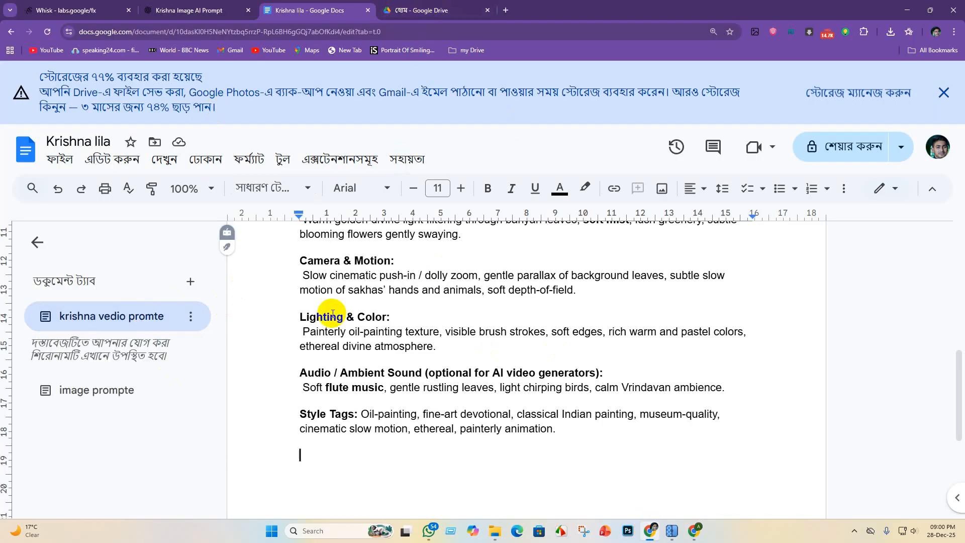
pyautogui.scroll(-8, 346, 342)
pyautogui.scroll(-5, 347, 342)
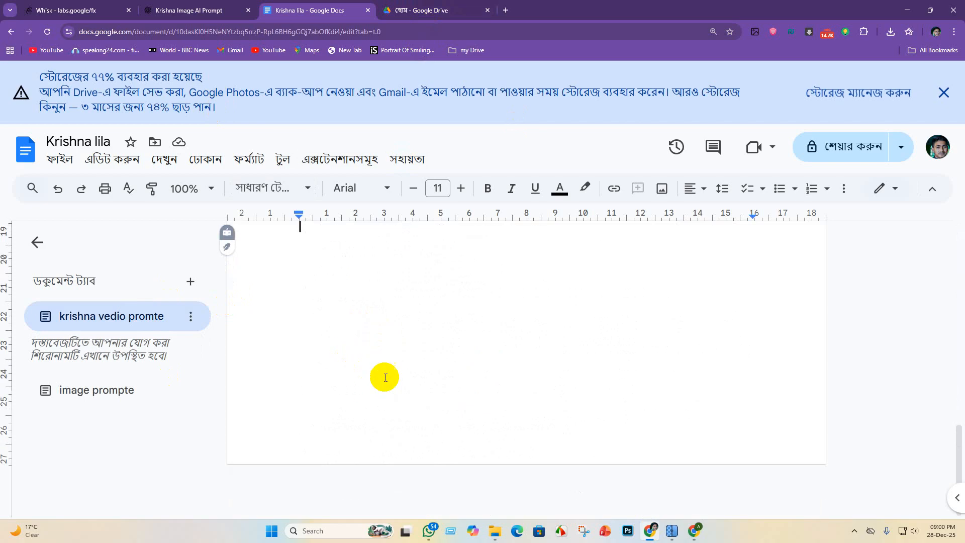
pyautogui.scroll(5, 383, 375)
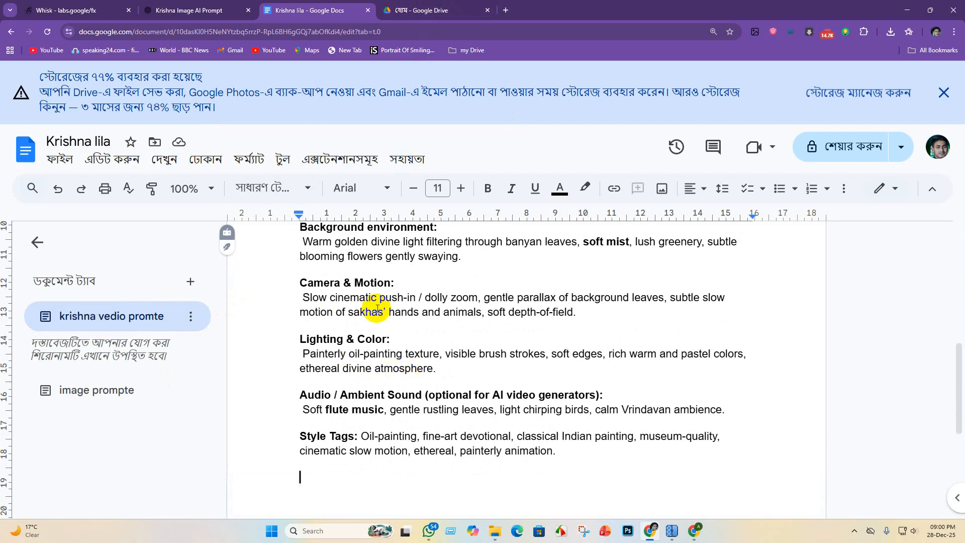
pyautogui.scroll(2, 376, 296)
pyautogui.scroll(-3, 347, 300)
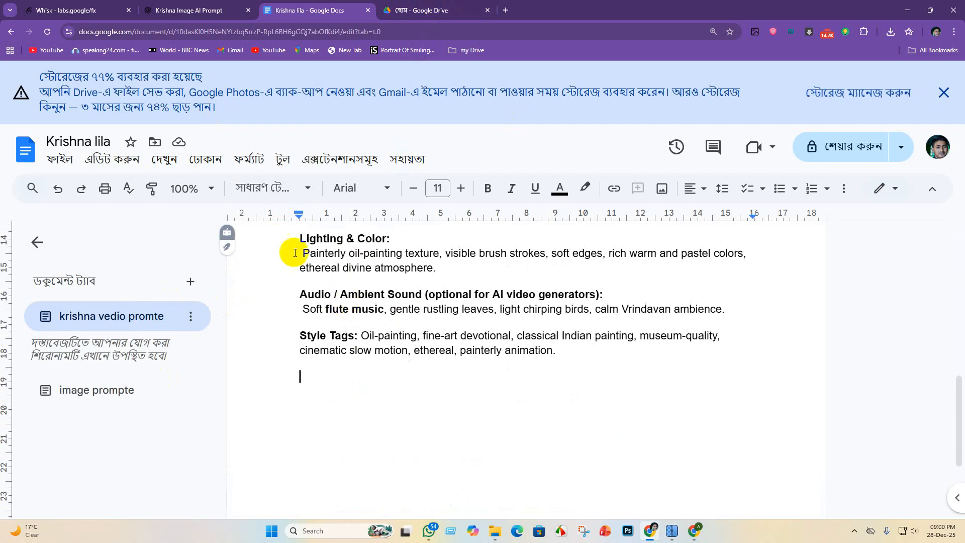
pyautogui.scroll(10, 433, 269)
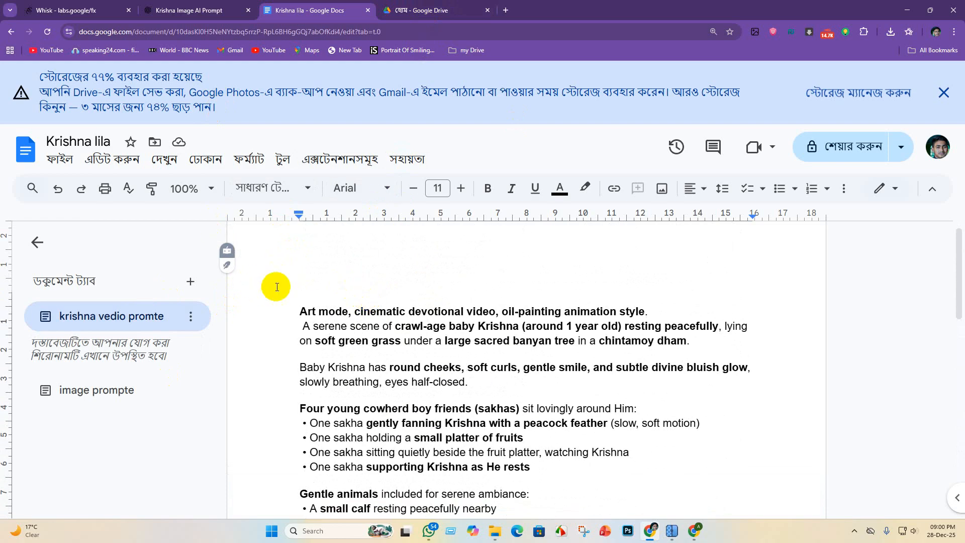
pyautogui.moveTo(296, 299); pyautogui.dragTo(673, 459)
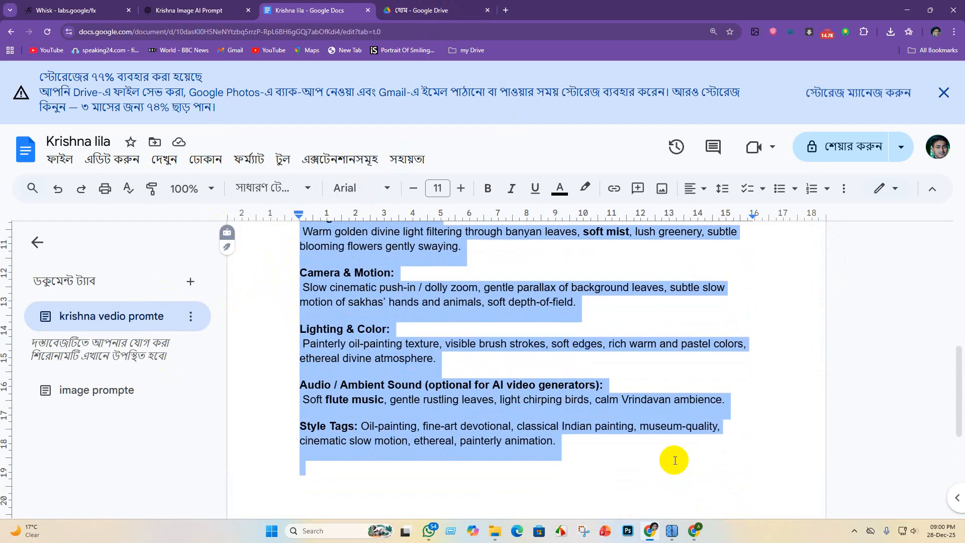
pyautogui.hotkey('ctrl', 'shift', 'Tab')
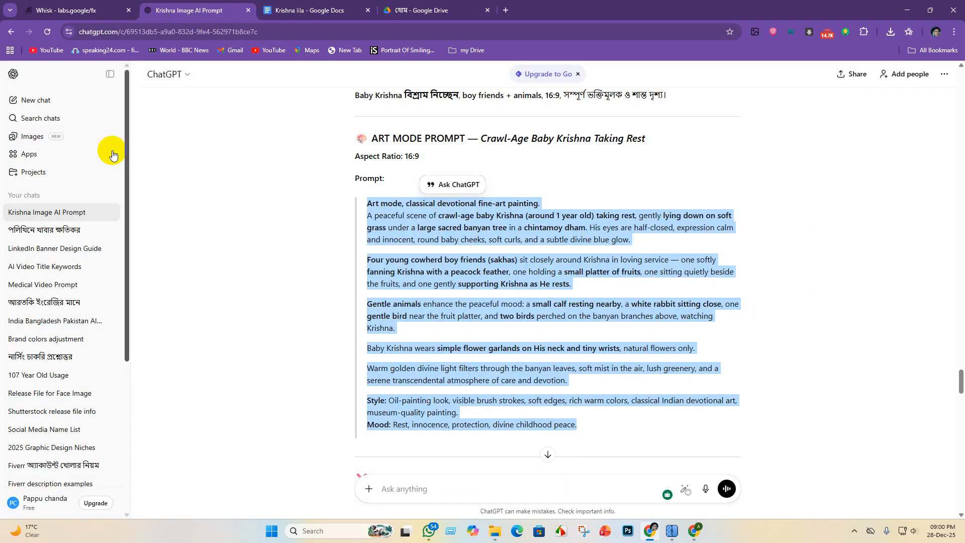
pyautogui.click(419, 6)
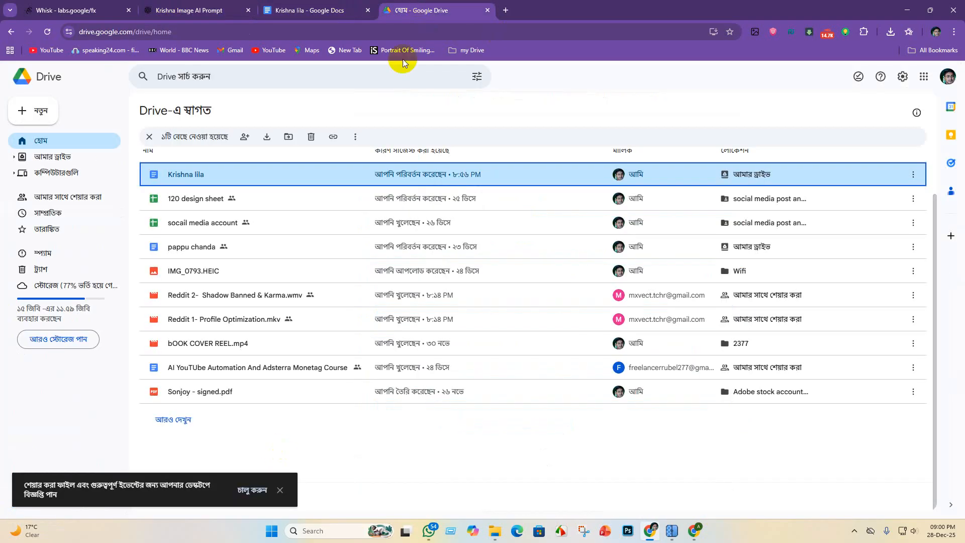
pyautogui.click(223, 8)
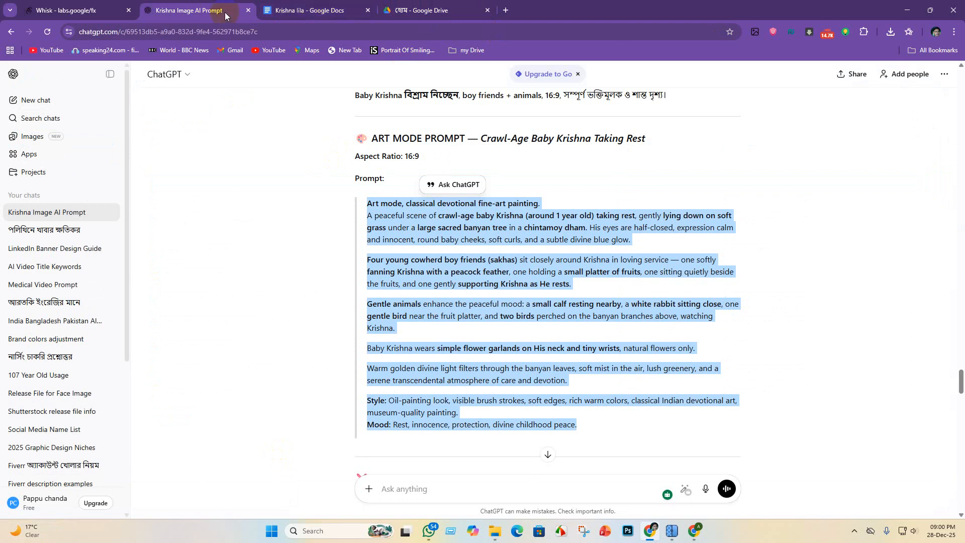
pyautogui.click(75, 11)
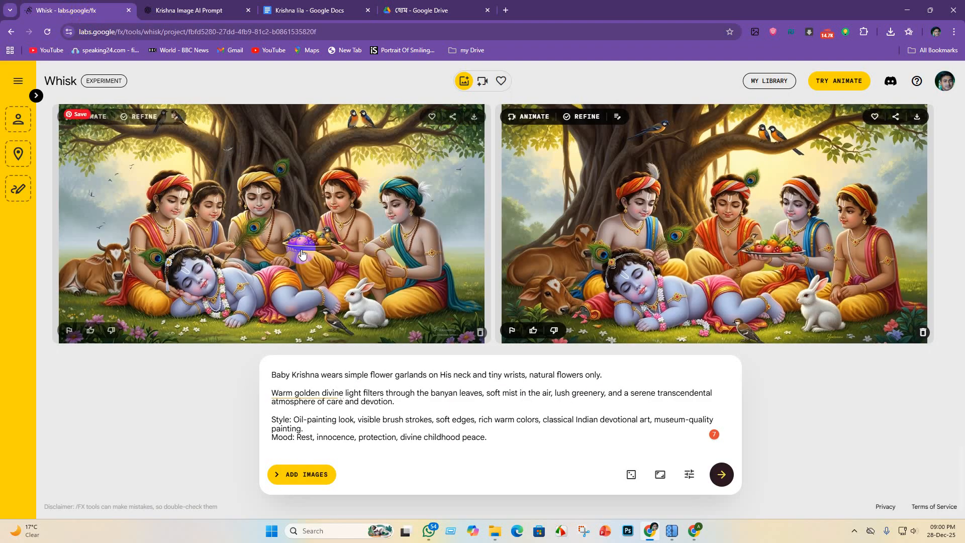
pyautogui.click(312, 10)
pyautogui.click(412, 15)
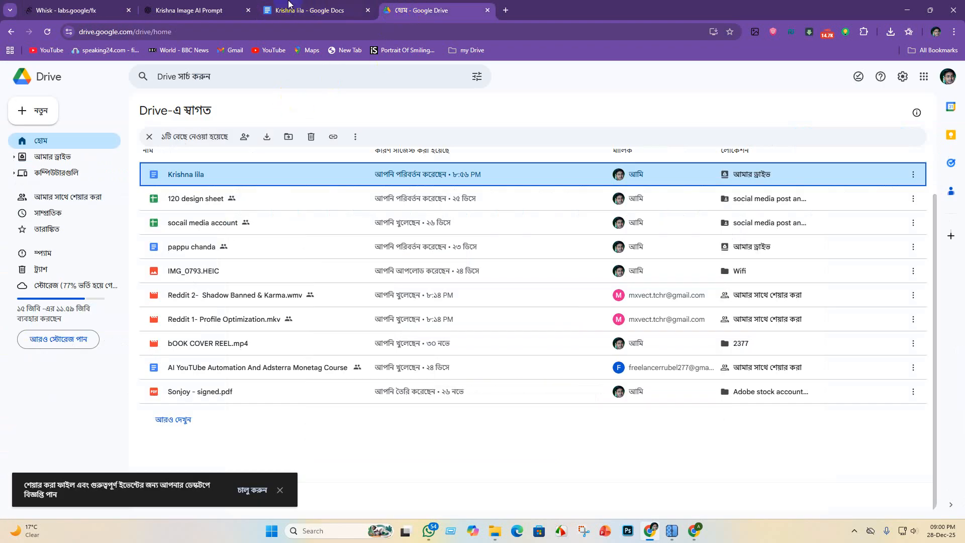
# - Paste the copied video prompt into Flow's Frames to Video prompt and generate the video with Veo 3.1 - Fast
pyautogui.click(694, 531)
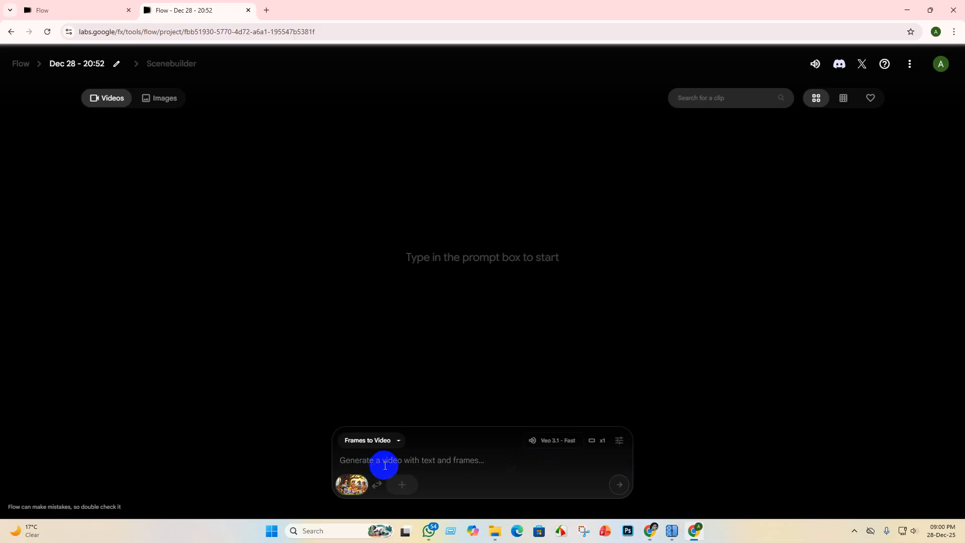
pyautogui.hotkey('ctrl', 'v')
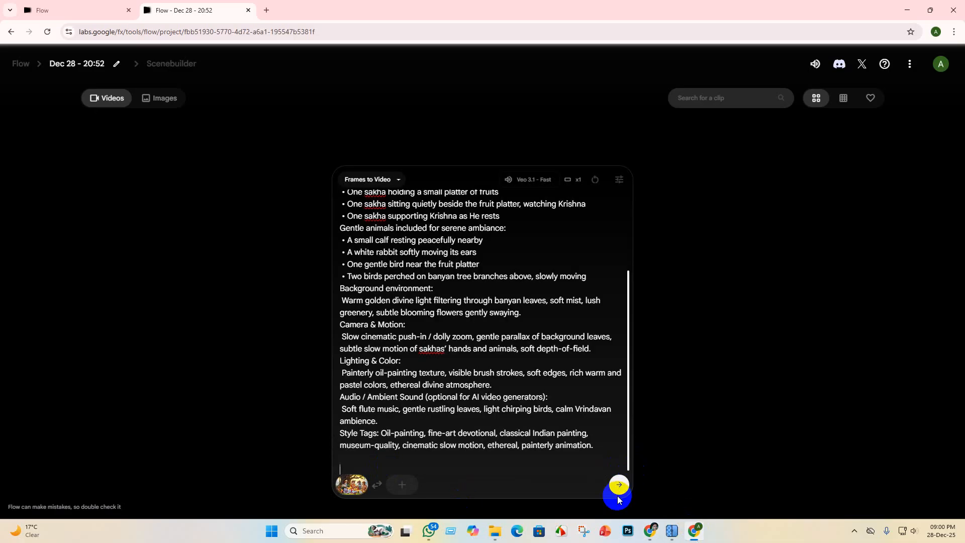
pyautogui.click(619, 492)
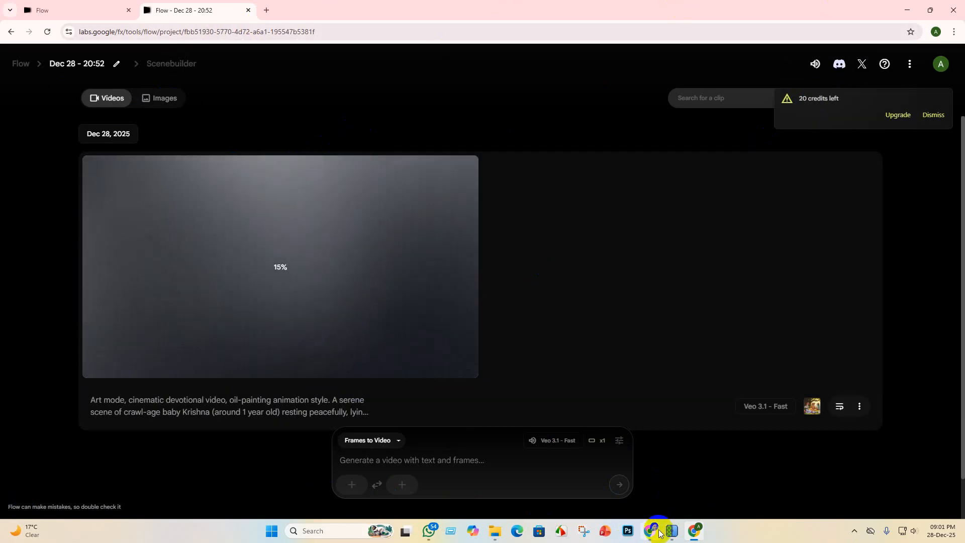
# - Switch to File Explorer and open the upscayl_jpg_upscayl-standard-4x_5x folder inside Krishna lila to check the upscaled images
pyautogui.moveTo(650, 532)
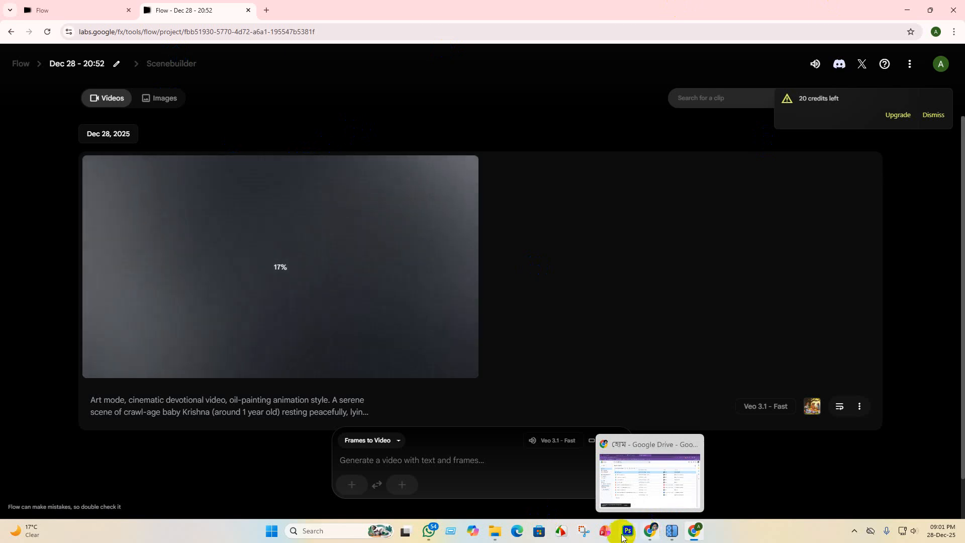
pyautogui.moveTo(494, 534)
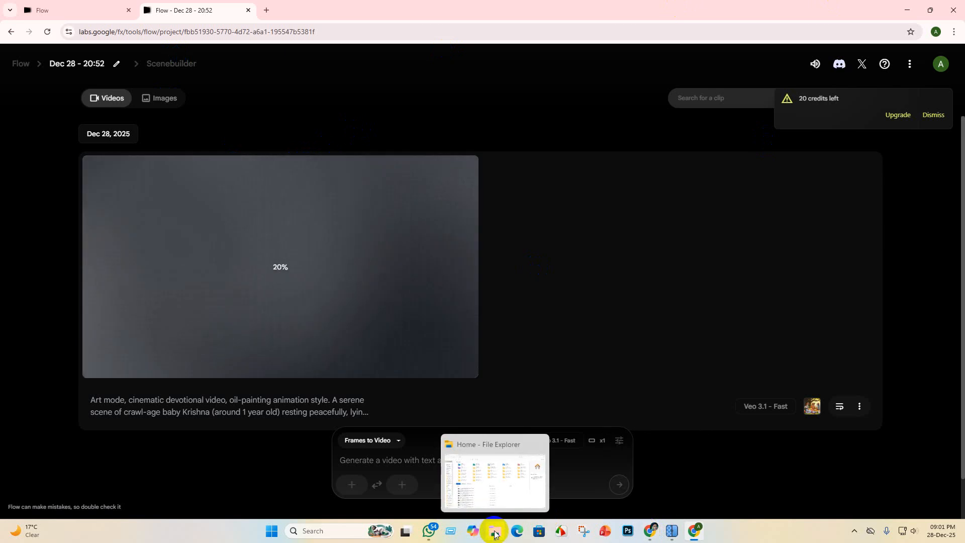
pyautogui.click(494, 534)
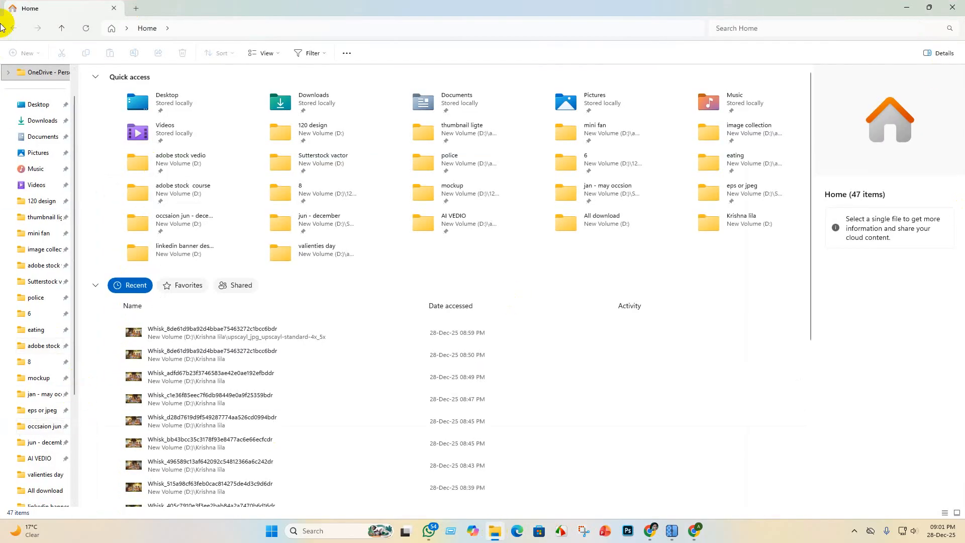
pyautogui.scroll(-2, 42, 434)
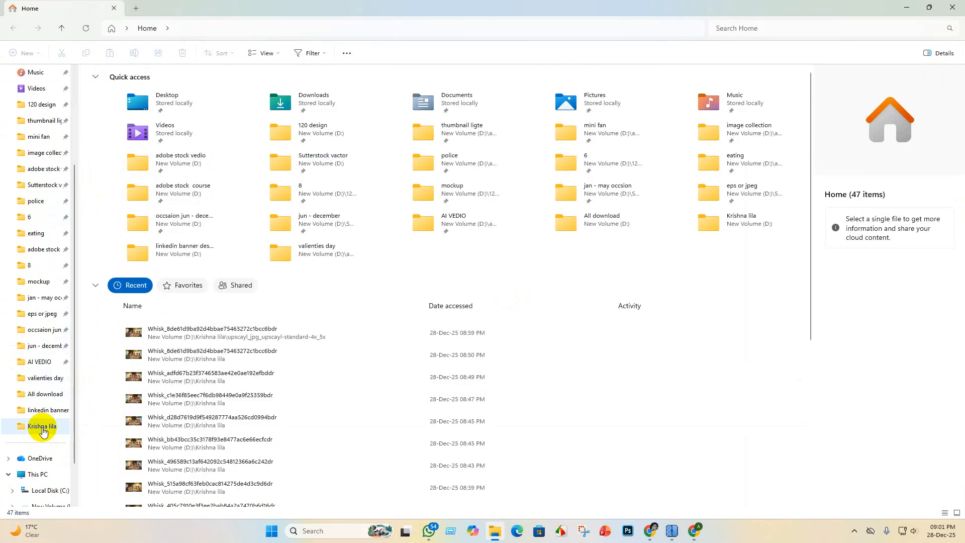
pyautogui.click(44, 432)
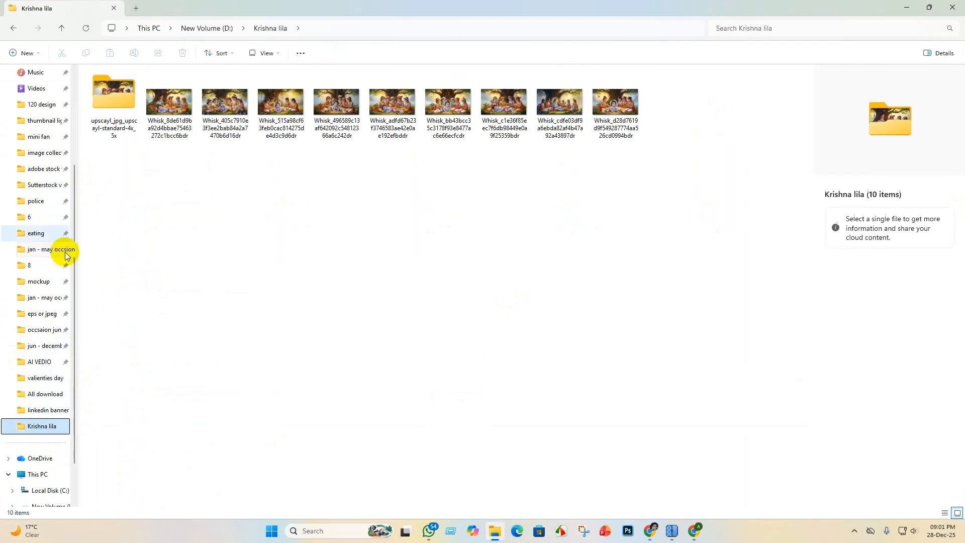
pyautogui.click(115, 84)
pyautogui.doubleClick(115, 84)
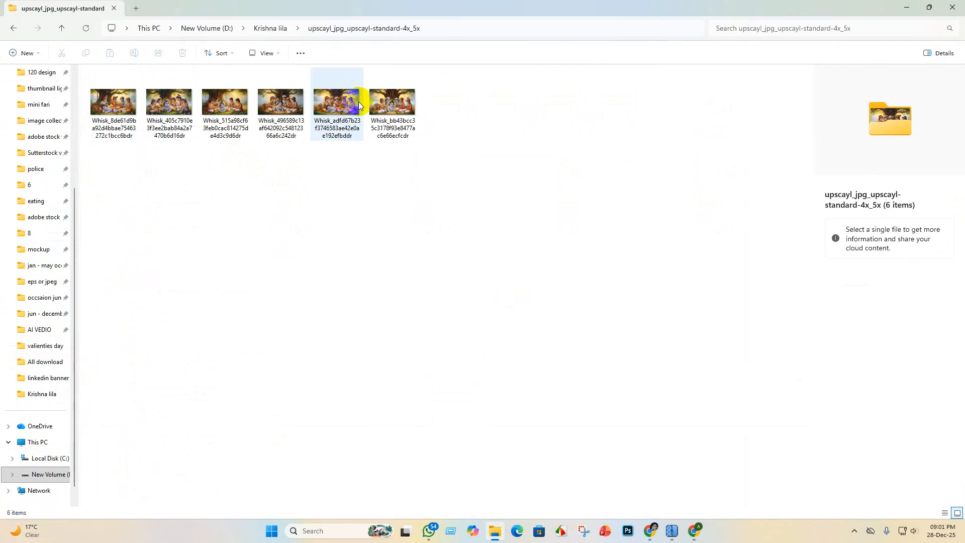
# - Preview the upscaled images beginning Whisk_adfd67b2, Whisk_496589c1 and Whisk_bb43bcc3 to compare the Krishna scenes
pyautogui.moveTo(357, 106)
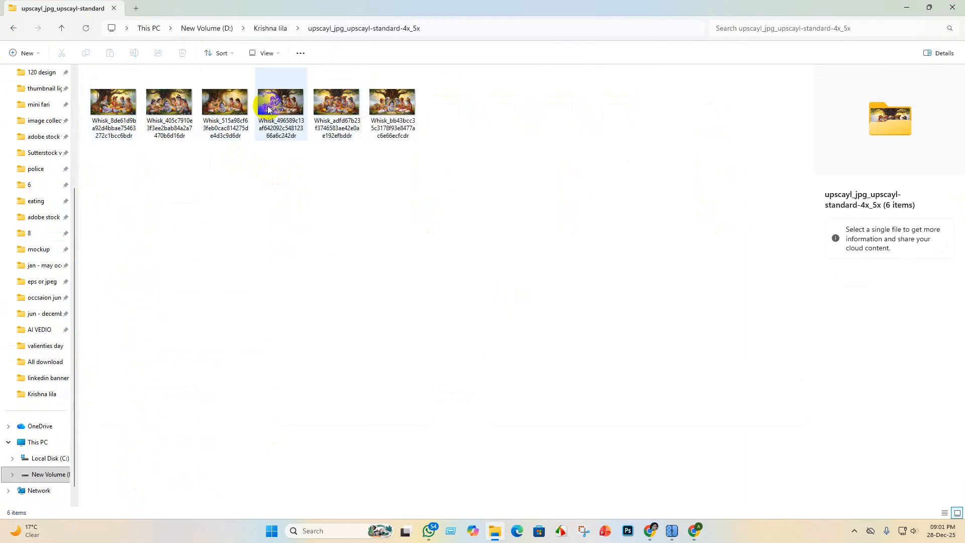
pyautogui.click(286, 112)
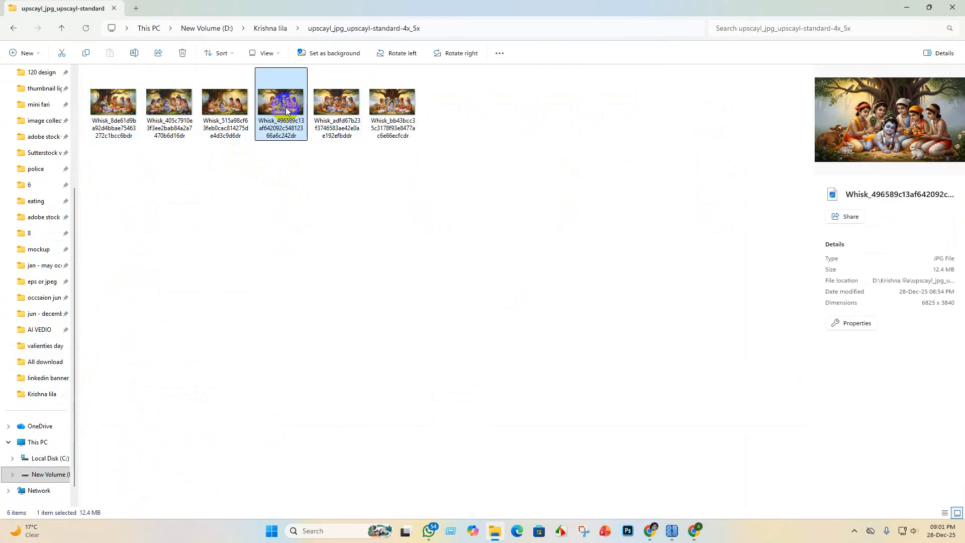
pyautogui.moveTo(286, 112)
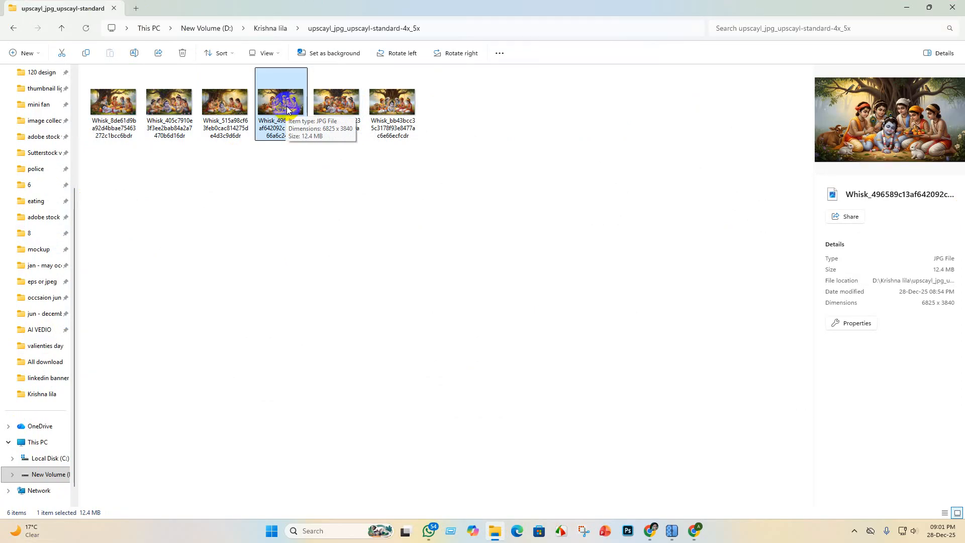
pyautogui.doubleClick(341, 102)
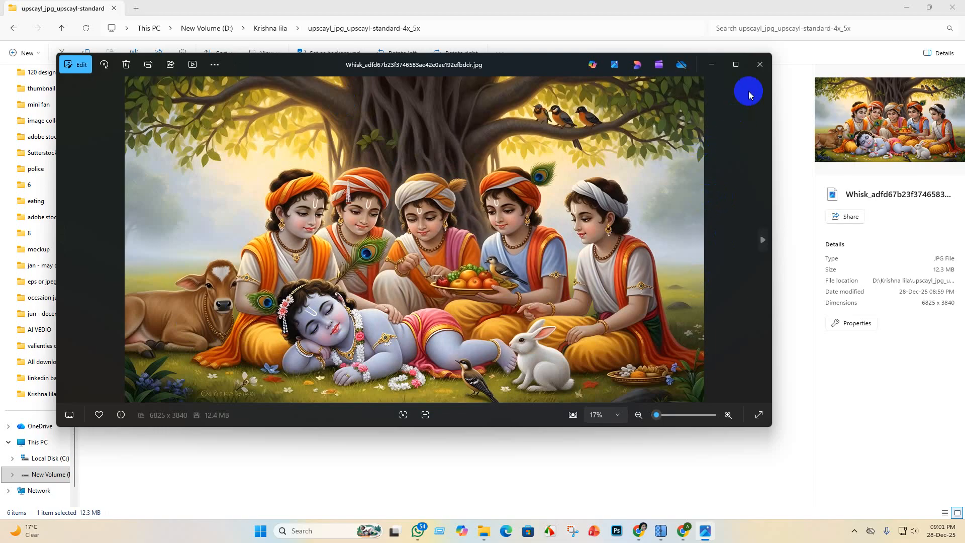
pyautogui.click(711, 65)
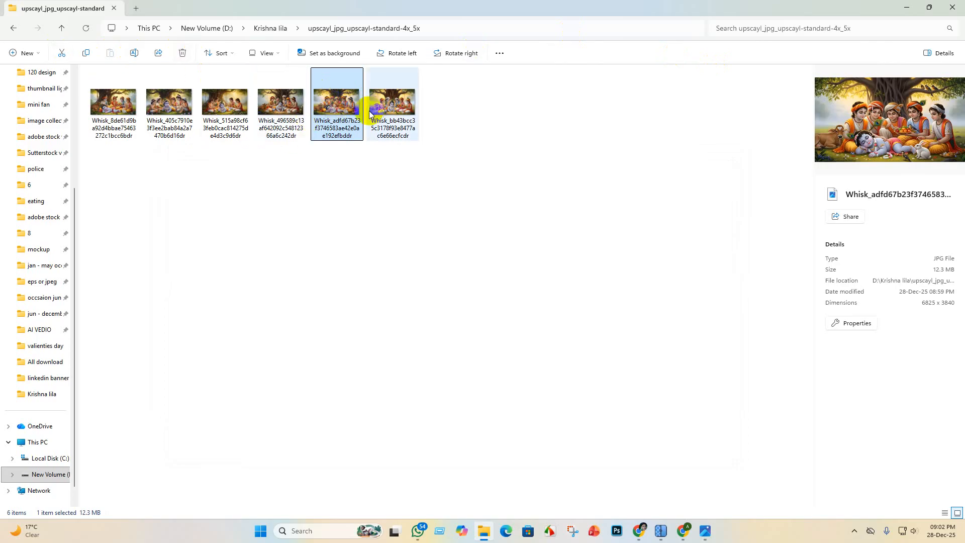
pyautogui.doubleClick(281, 106)
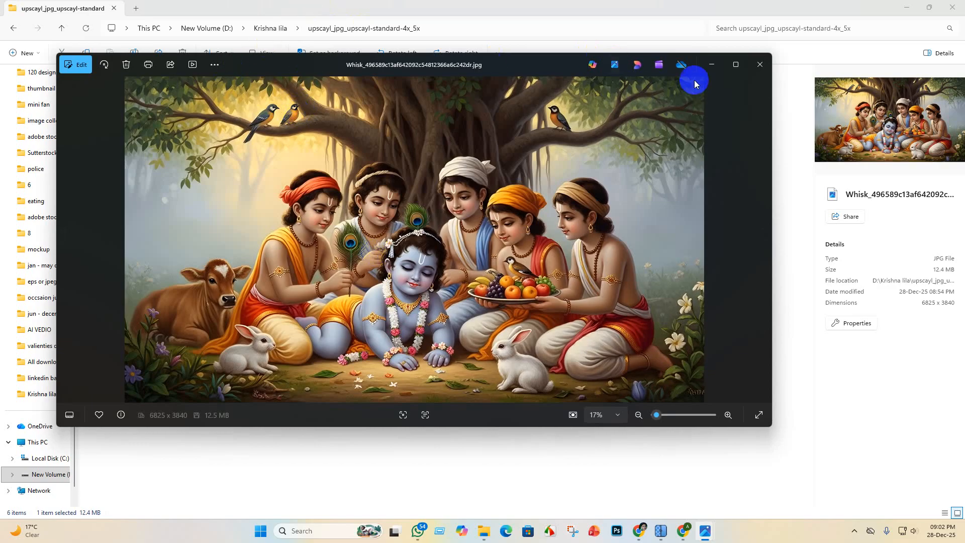
pyautogui.click(720, 64)
pyautogui.doubleClick(409, 105)
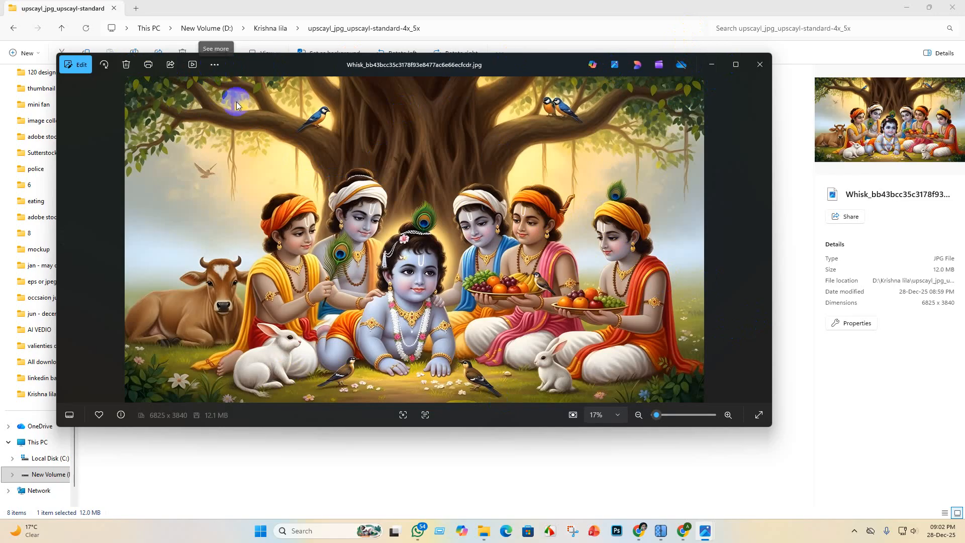
pyautogui.click(713, 65)
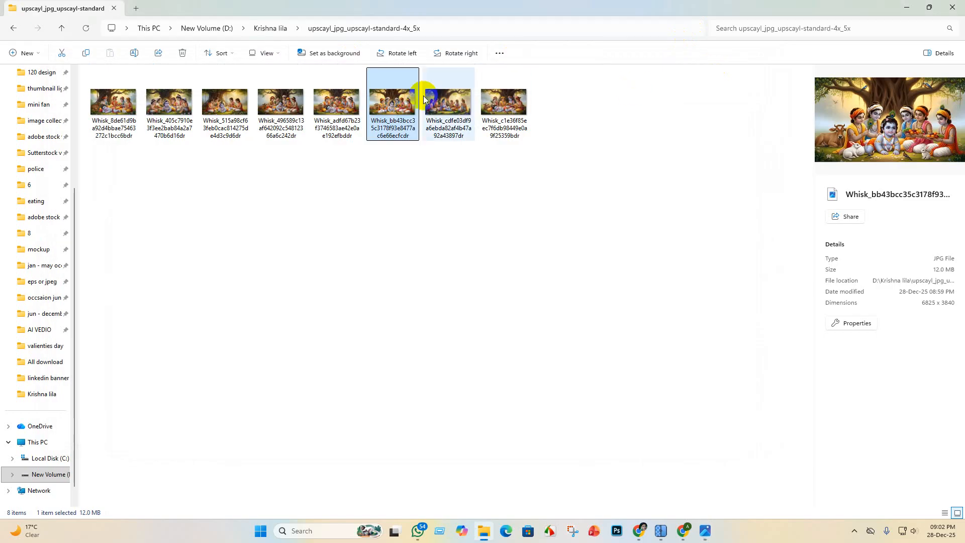
pyautogui.click(401, 111)
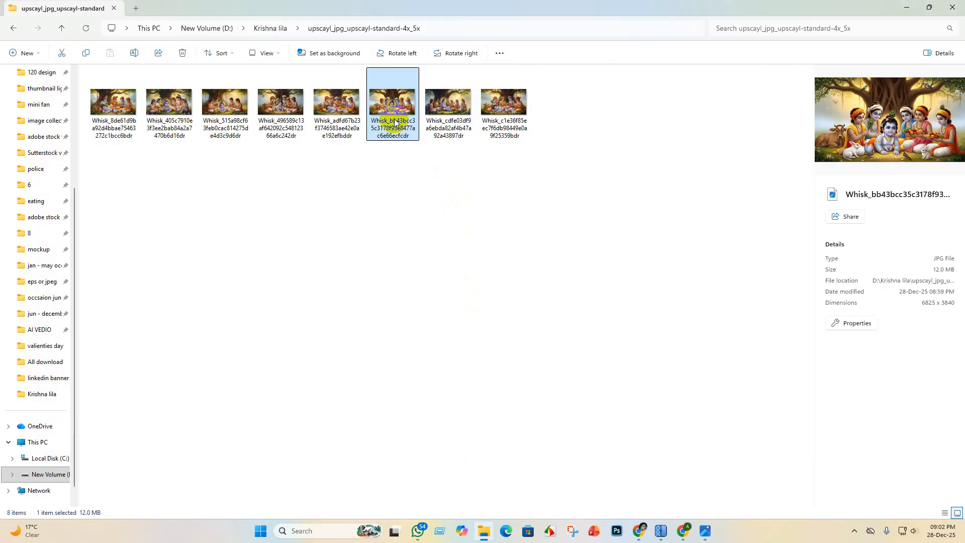
# - Switch back to Google Flow and check the generation progress of the sleeping baby Krishna video
pyautogui.click(683, 531)
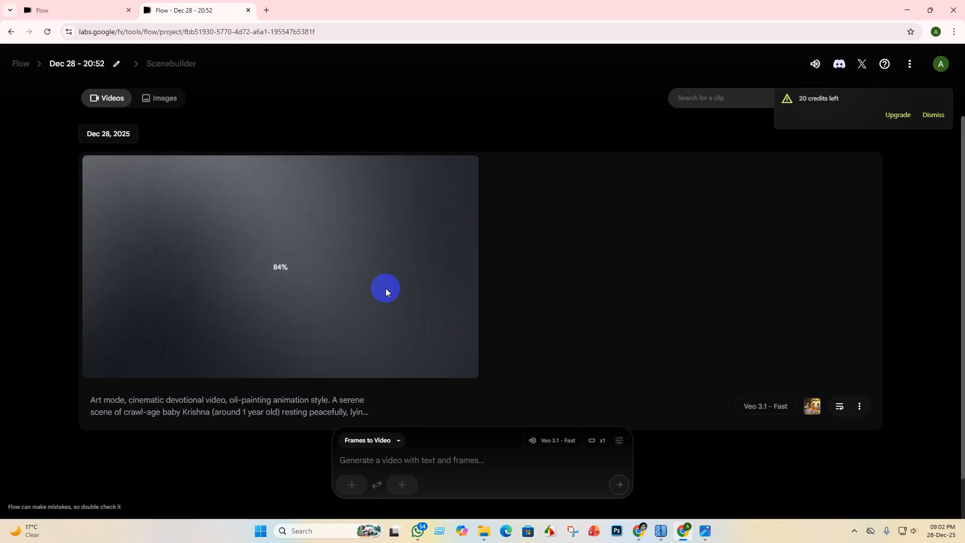
pyautogui.scroll(-1, 507, 322)
pyautogui.scroll(1, 508, 321)
pyautogui.scroll(-1, 520, 344)
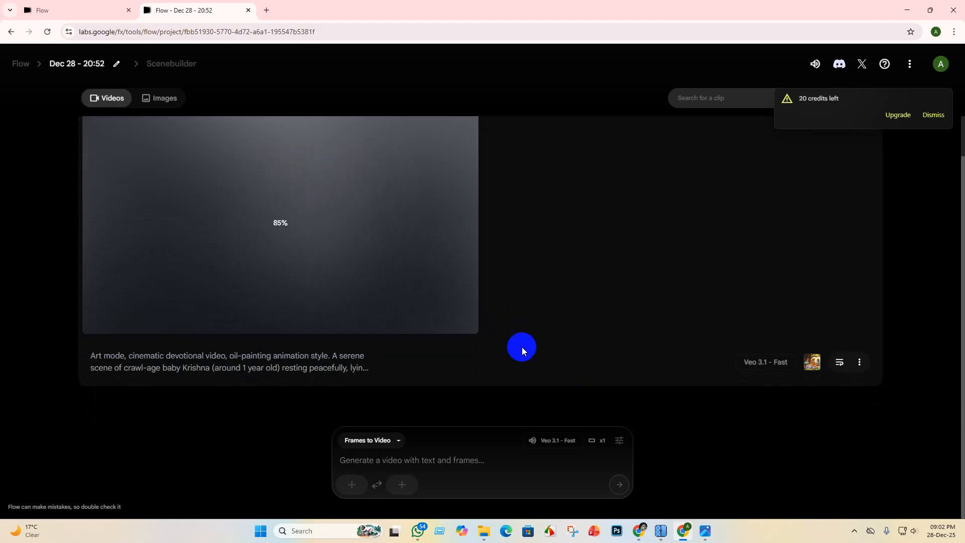
pyautogui.scroll(1, 508, 351)
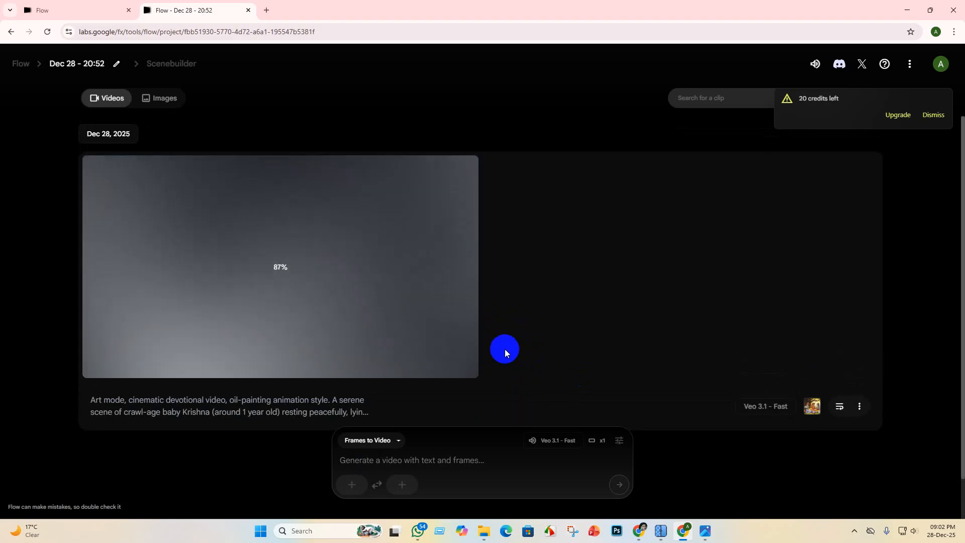
pyautogui.scroll(-1, 506, 351)
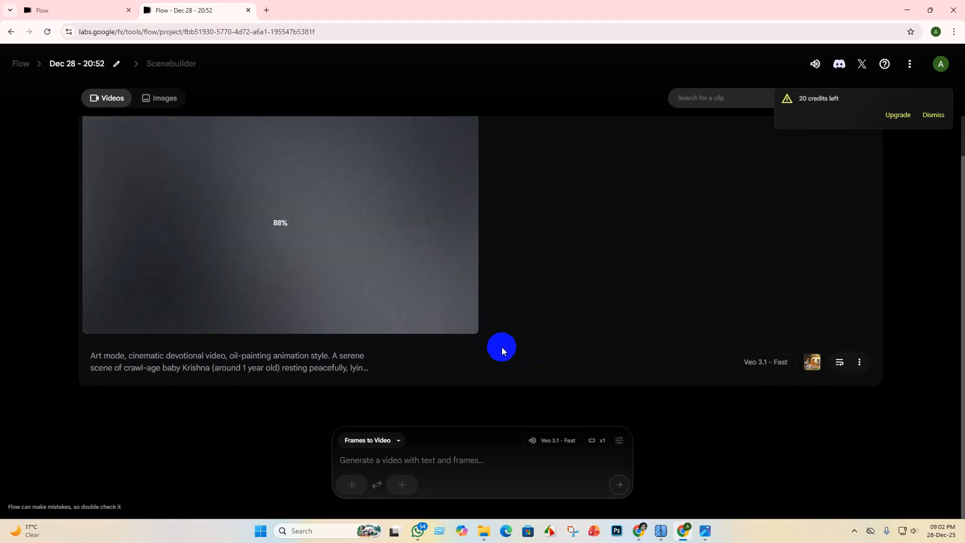
pyautogui.scroll(1, 498, 345)
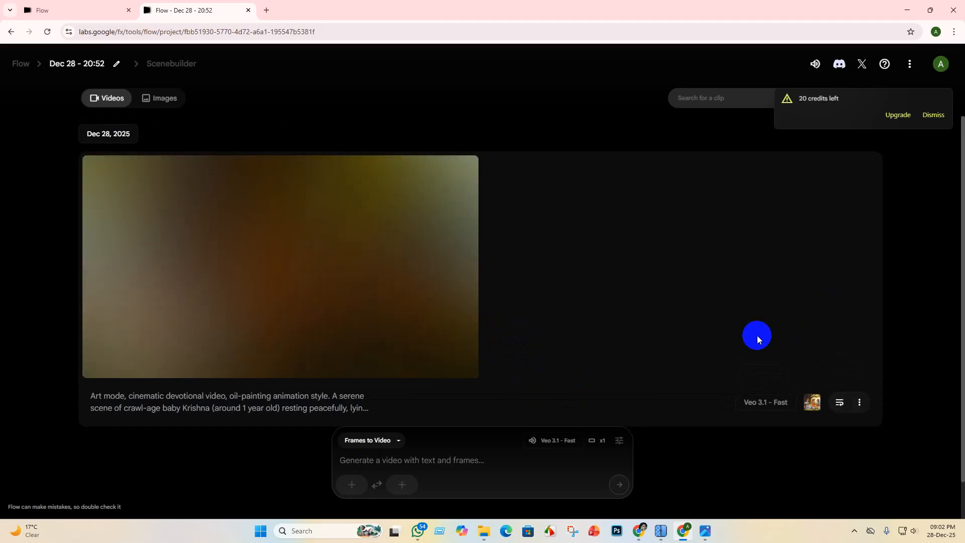
pyautogui.scroll(-1, 731, 332)
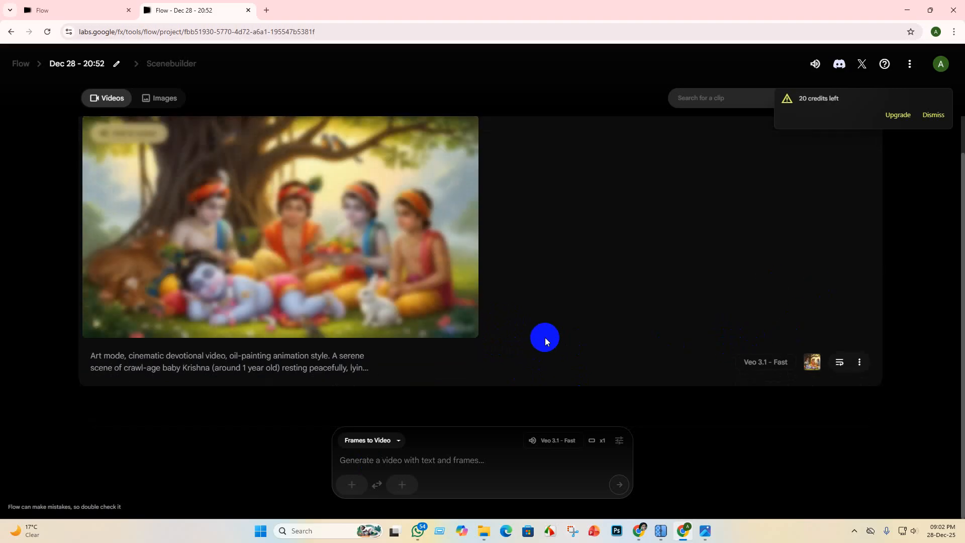
pyautogui.scroll(1, 571, 358)
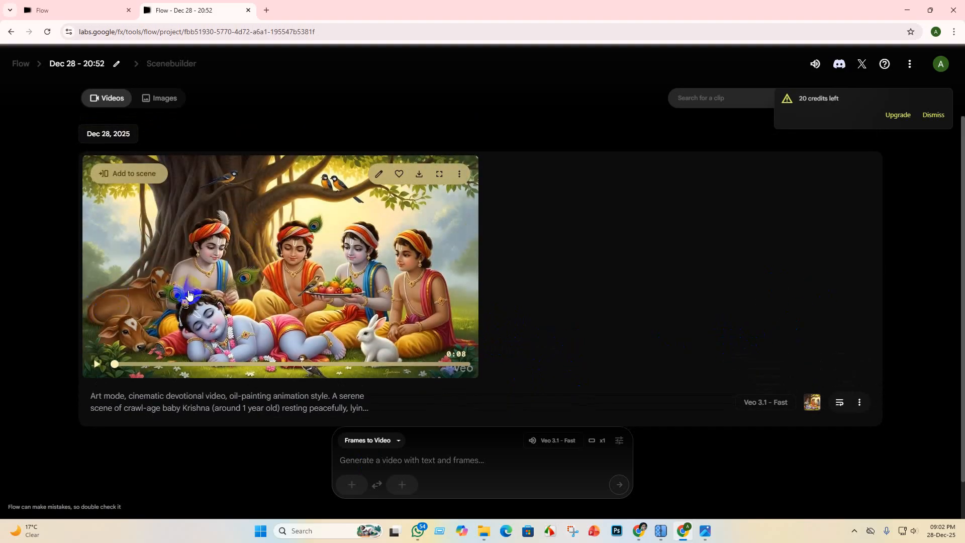
# - Download the generated sleeping Krishna video as Upscaled (1080p)
pyautogui.scroll(-1, 189, 295)
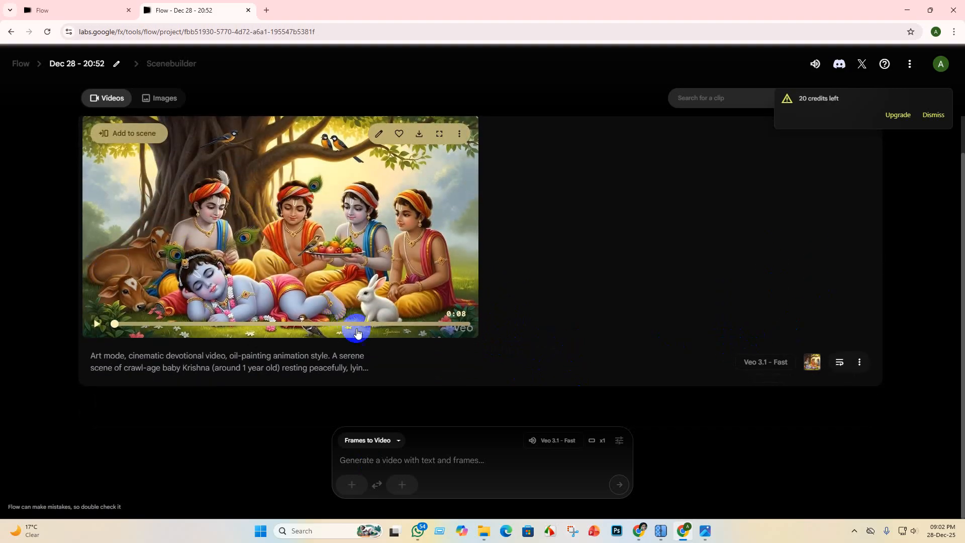
pyautogui.click(419, 136)
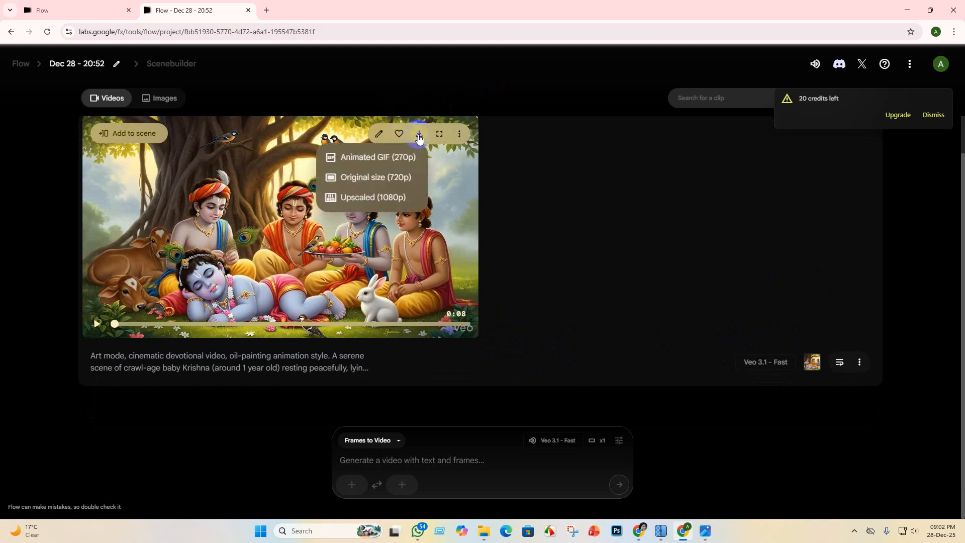
pyautogui.click(351, 198)
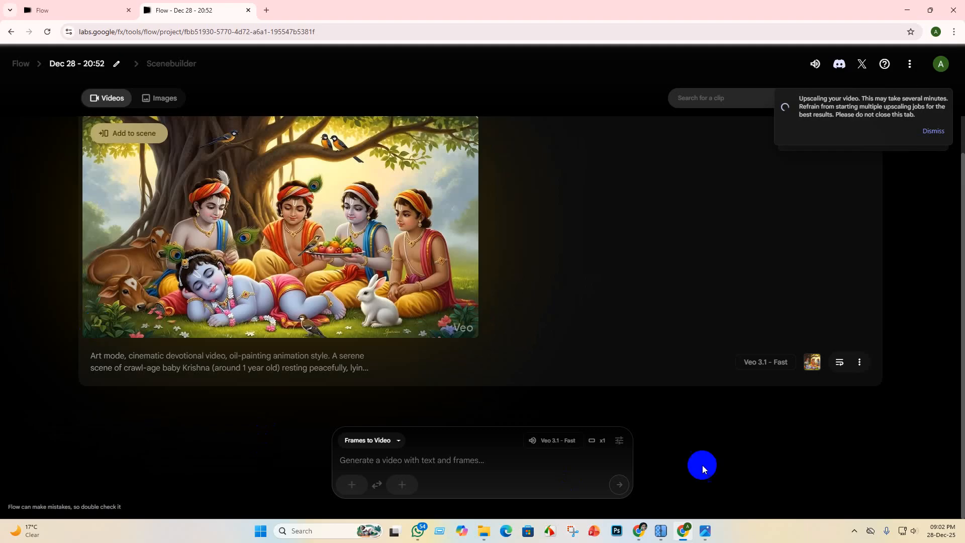
# - Adjust the system volume while the generated video plays, and pause the playback after watching it
pyautogui.click(915, 531)
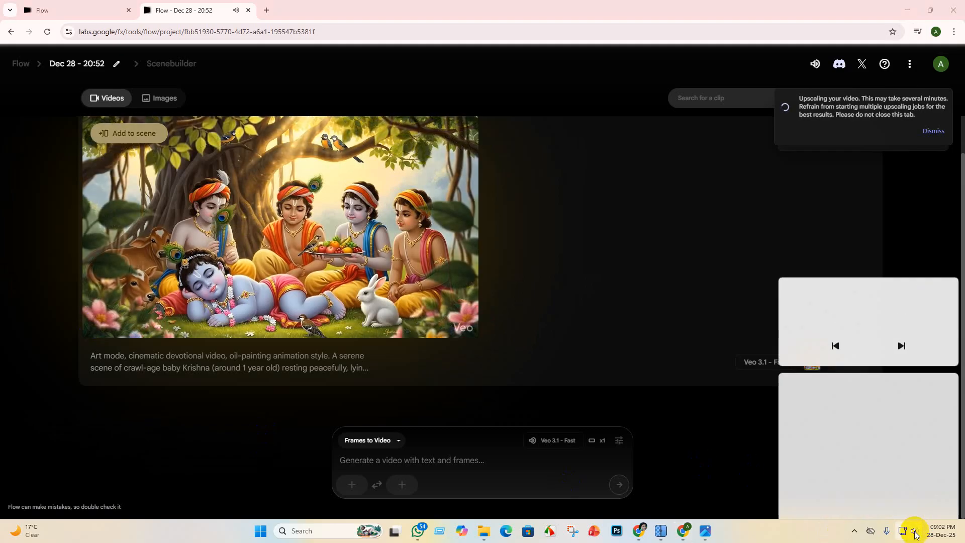
pyautogui.moveTo(895, 471); pyautogui.dragTo(885, 472)
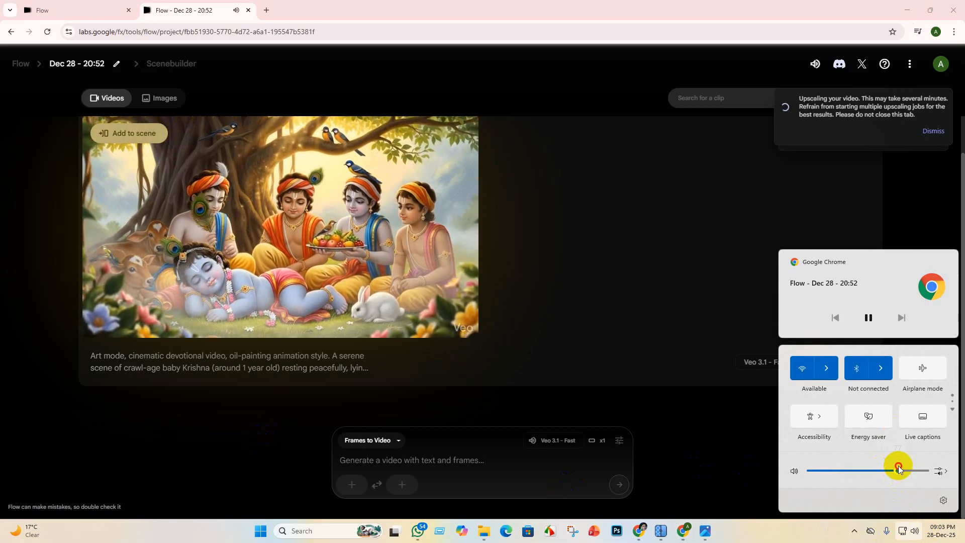
pyautogui.click(903, 469)
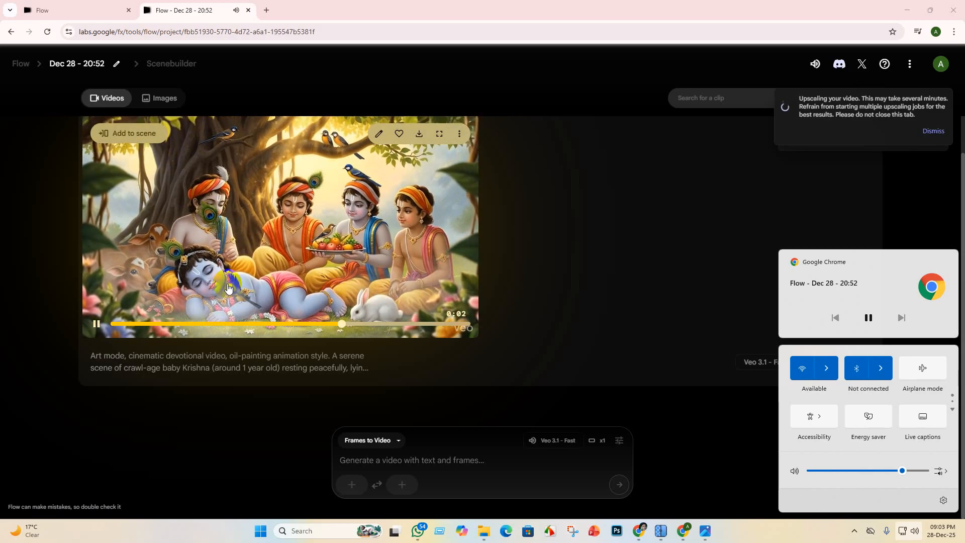
pyautogui.click(96, 325)
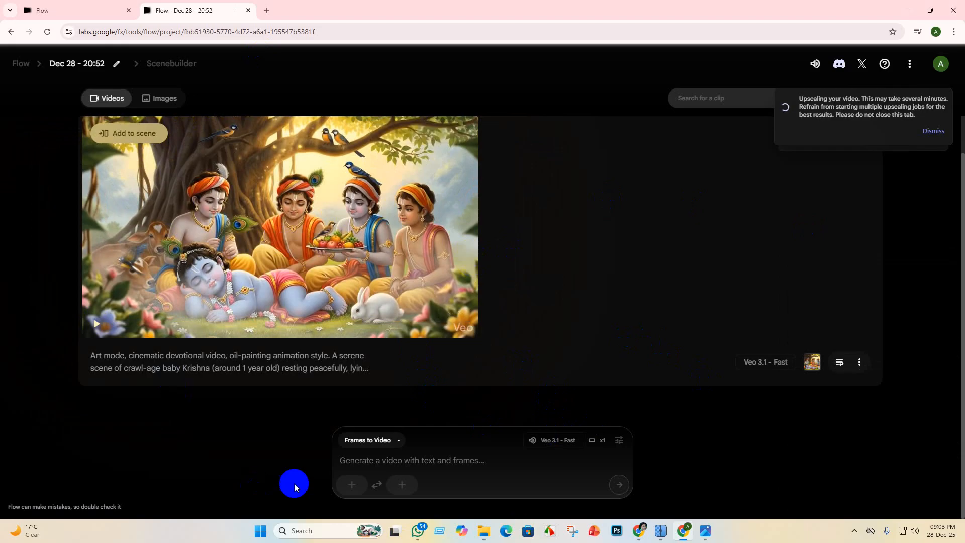
# - Upload Whisk_bb43bcc35c3178f93e8477ac6e66ecfcdr as the start frame for a new video and save its Landscape crop
pyautogui.click(352, 484)
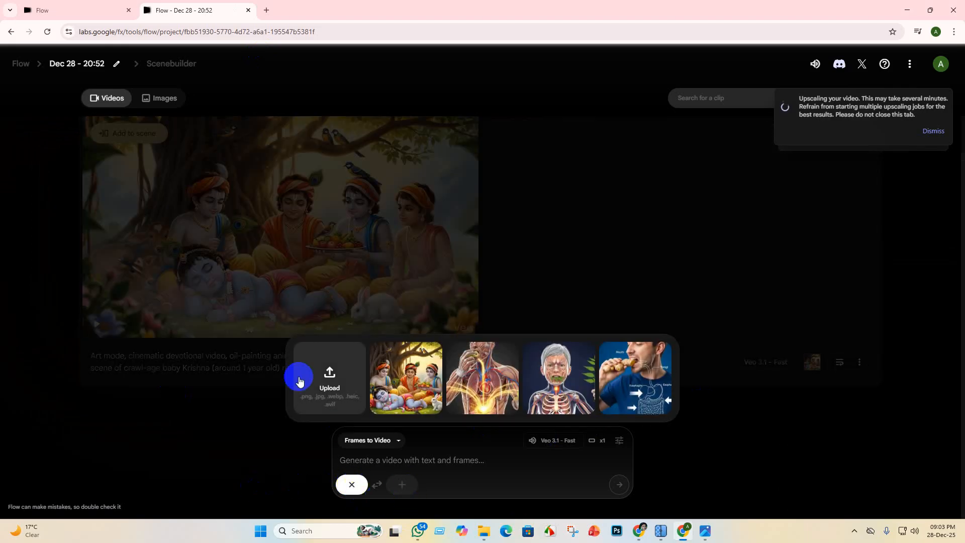
pyautogui.click(346, 383)
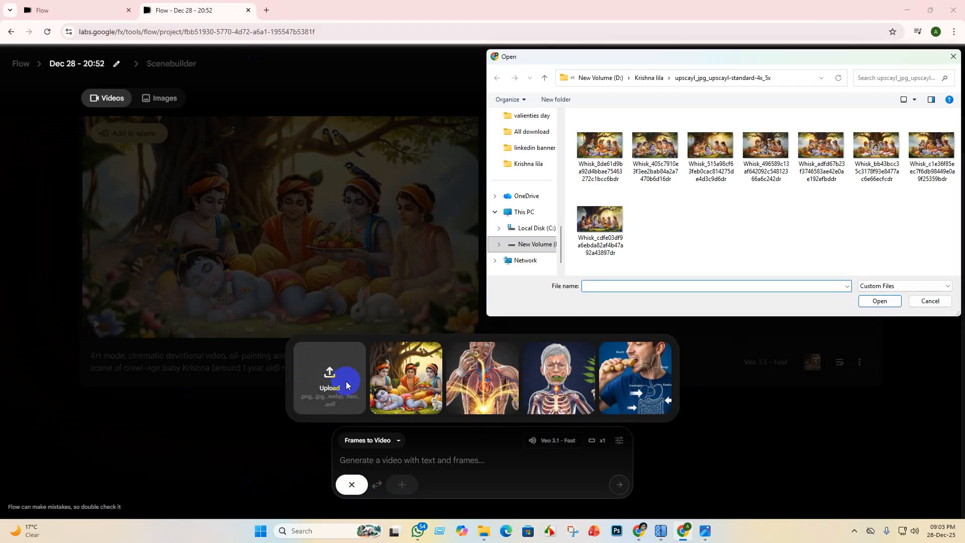
pyautogui.click(878, 151)
pyautogui.click(879, 301)
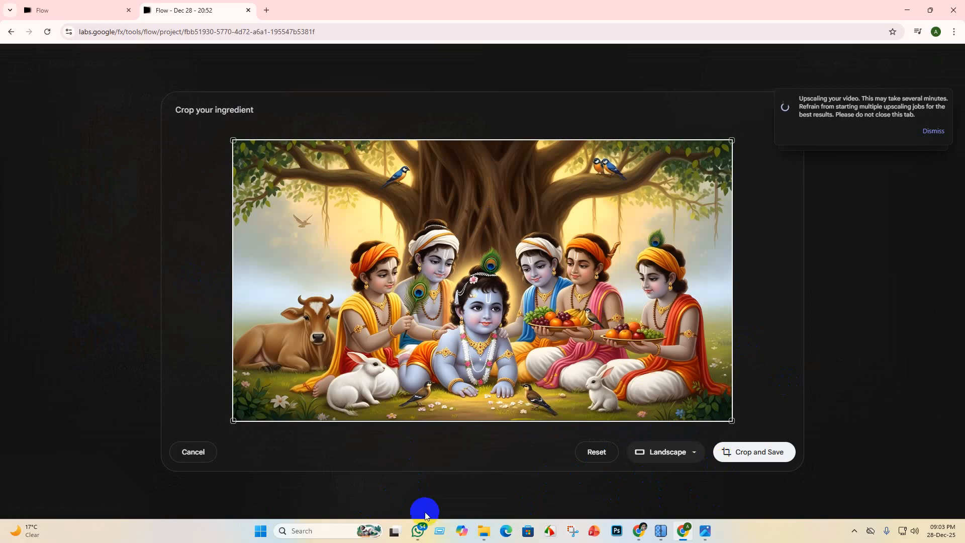
pyautogui.click(739, 460)
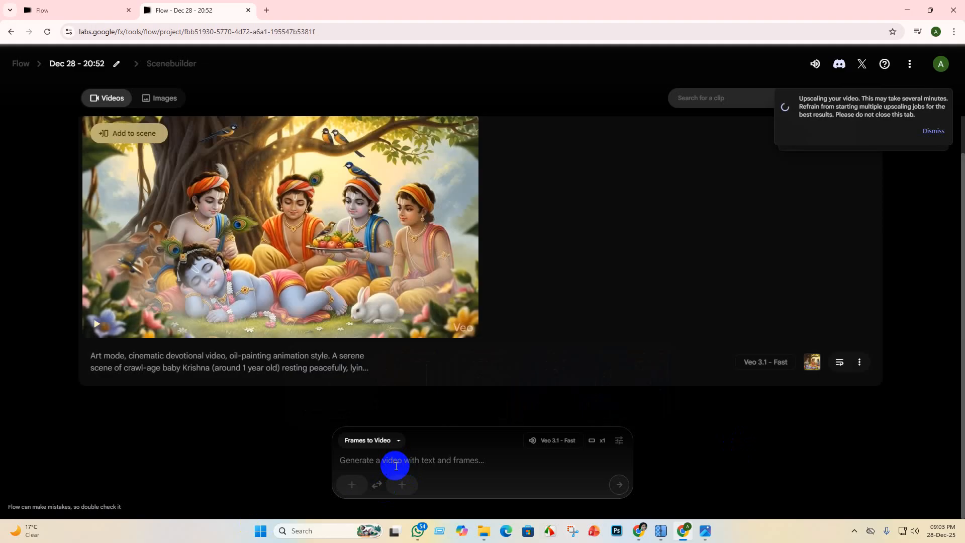
# - Paste the copied video prompt into the Frames to Video prompt and correct "sakhas" to "Sakha's" under Camera & Motion
pyautogui.hotkey('ctrl', 'v')
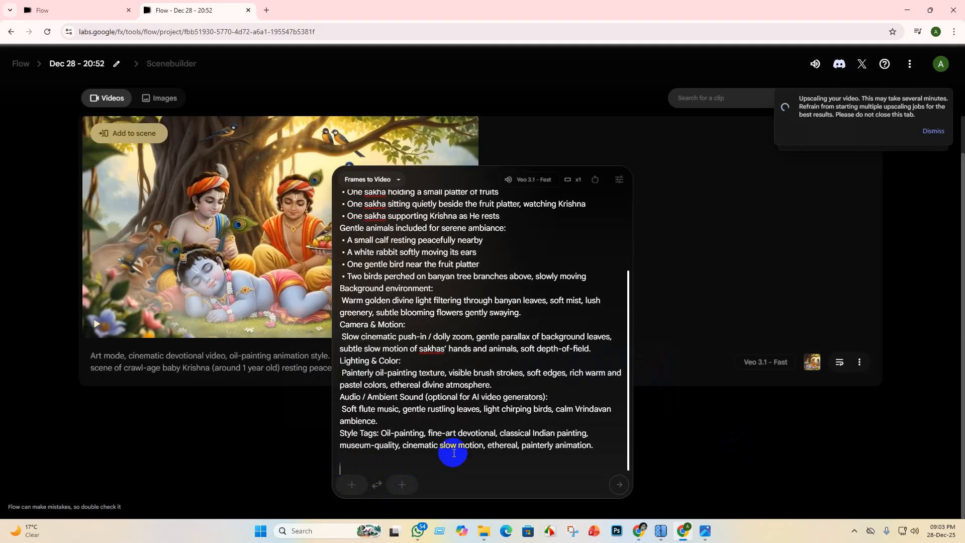
pyautogui.rightClick(438, 349)
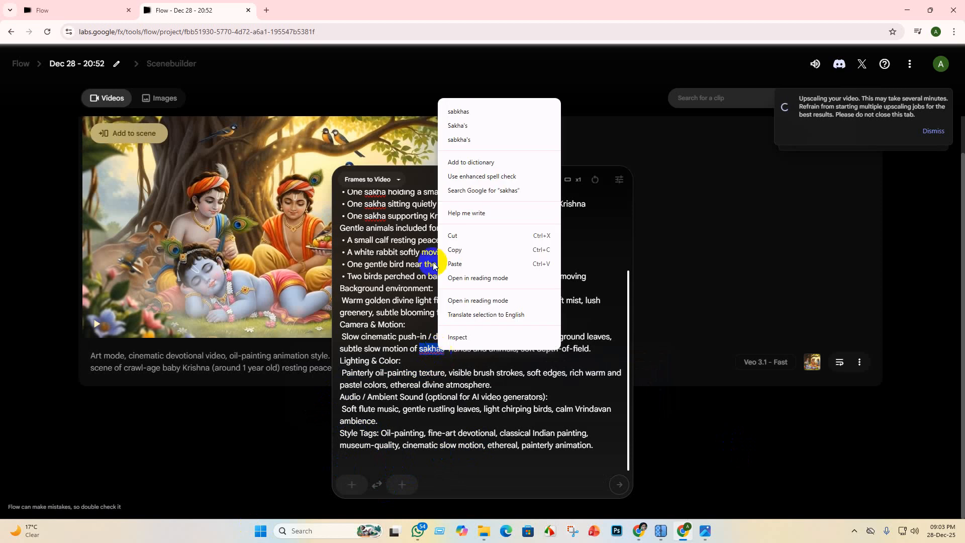
pyautogui.click(458, 126)
# - Correct "sakha" to "Sakha" in the small fruit platter line and "sakhas" to "sabkhas" in the cowherd friends line
pyautogui.click(366, 210)
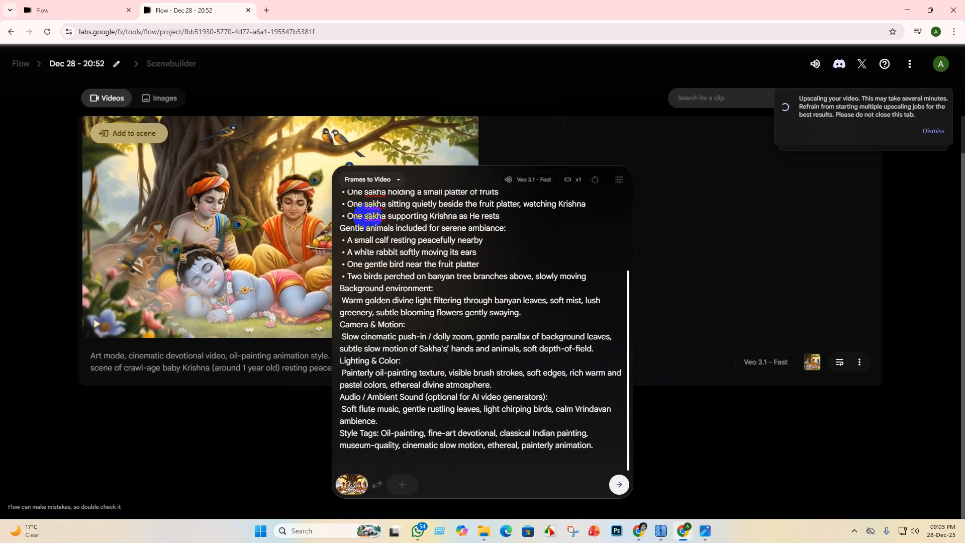
pyautogui.scroll(1, 370, 234)
pyautogui.rightClick(374, 245)
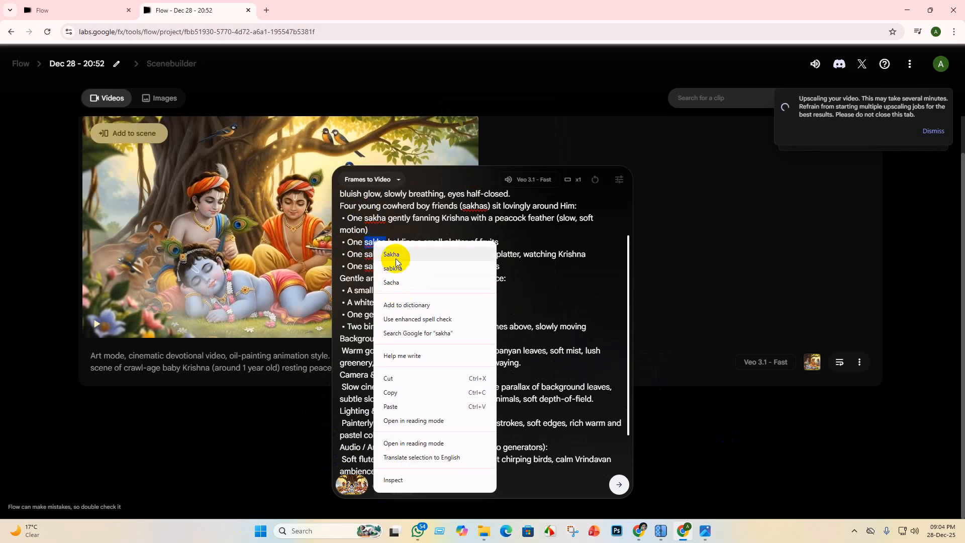
pyautogui.click(395, 256)
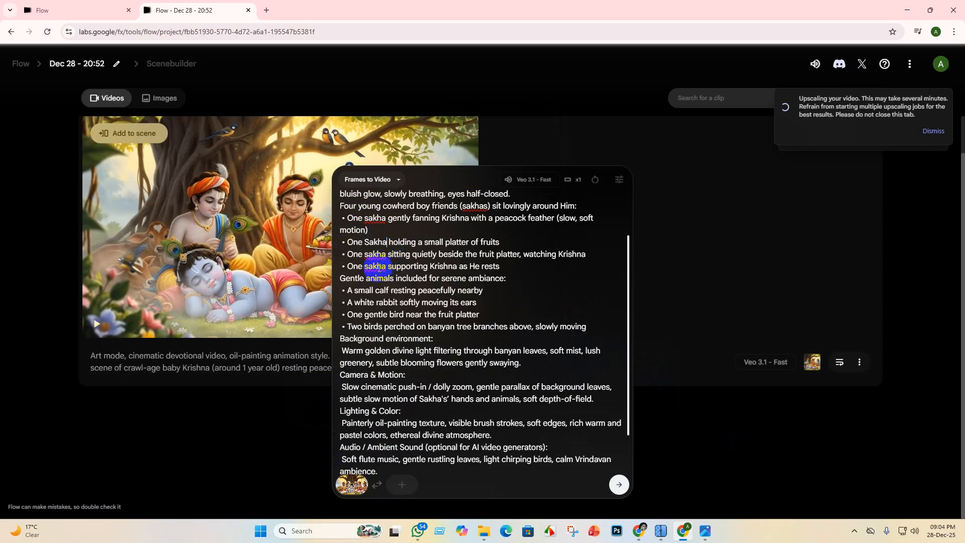
pyautogui.rightClick(471, 208)
pyautogui.click(505, 228)
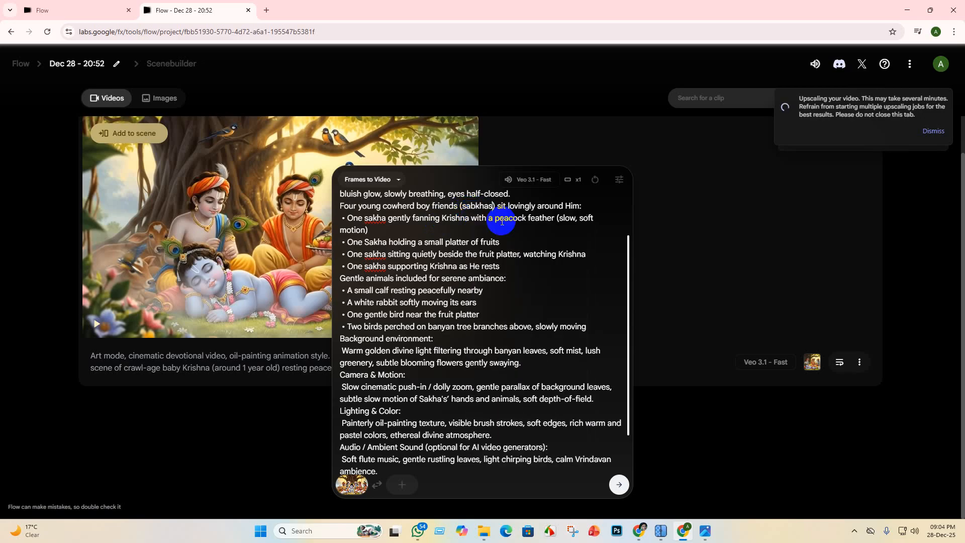
# - Correct "chintamoy dham" to "Chindamo Dham" in the opening scene description of the prompt and submit it to generate the video
pyautogui.scroll(5, 478, 243)
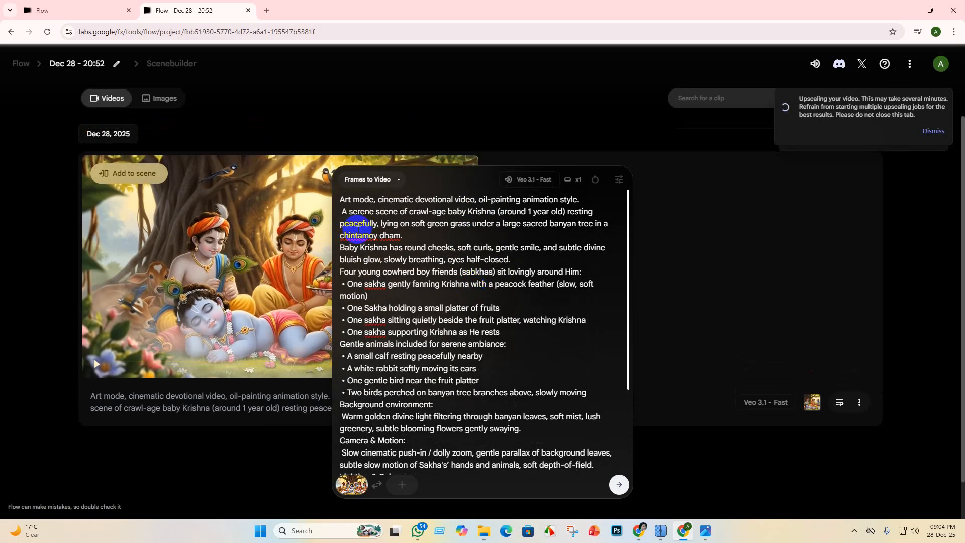
pyautogui.rightClick(354, 233)
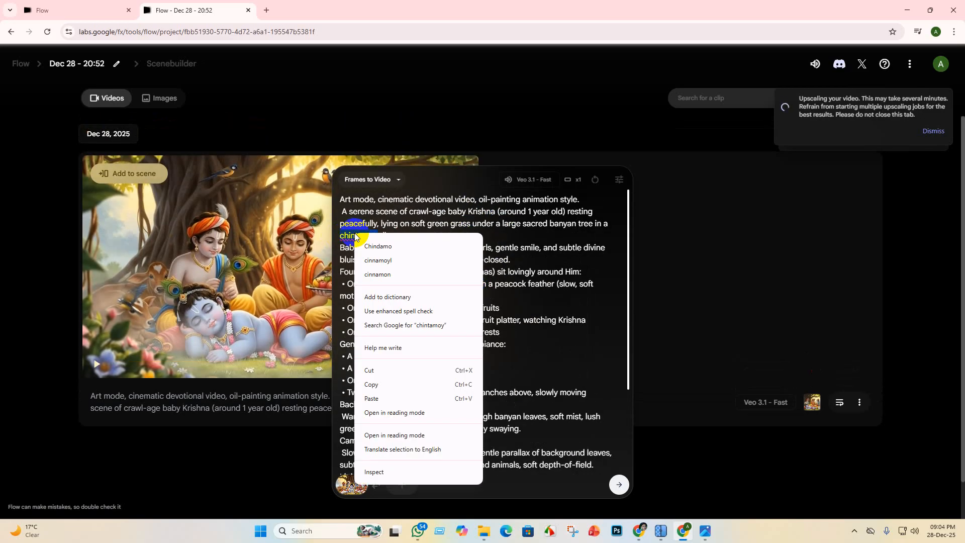
pyautogui.click(402, 245)
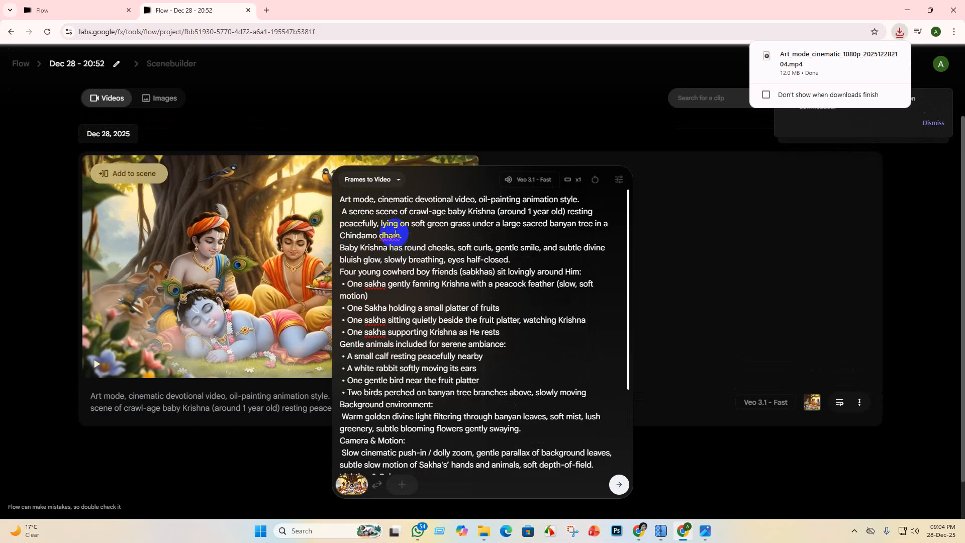
pyautogui.rightClick(394, 234)
pyautogui.click(414, 246)
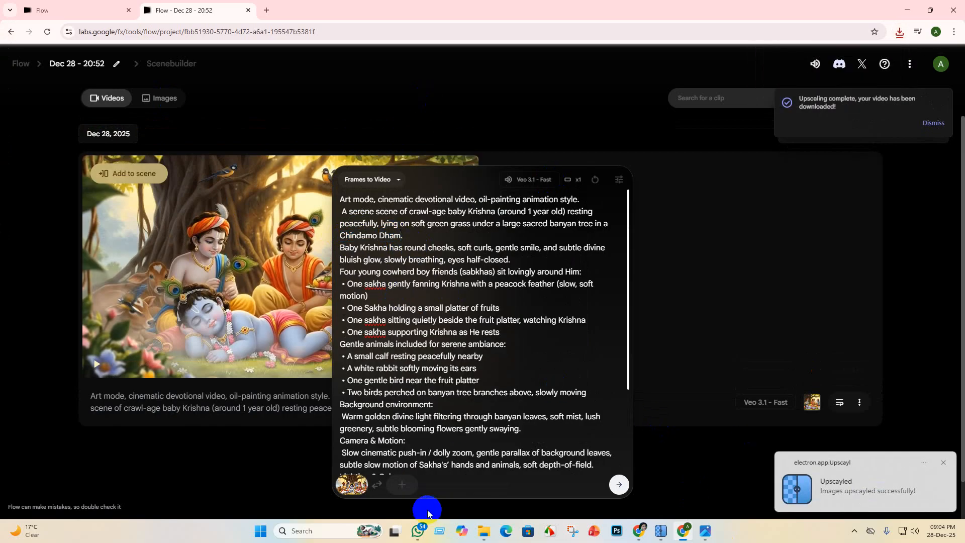
pyautogui.scroll(-3, 517, 412)
pyautogui.click(619, 485)
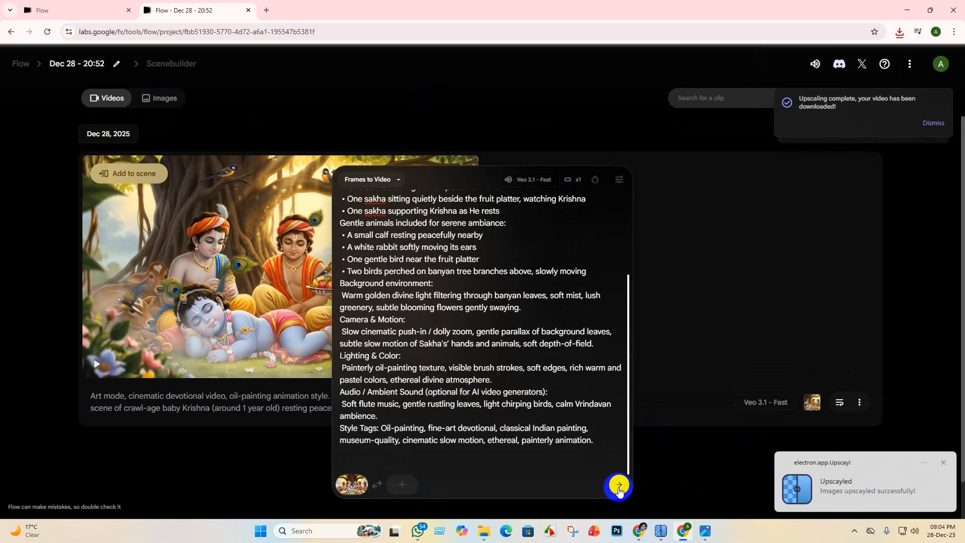
# - Examine the project's clip list to follow the new video's generation progress and review the earlier finished clip
pyautogui.scroll(-5, 507, 308)
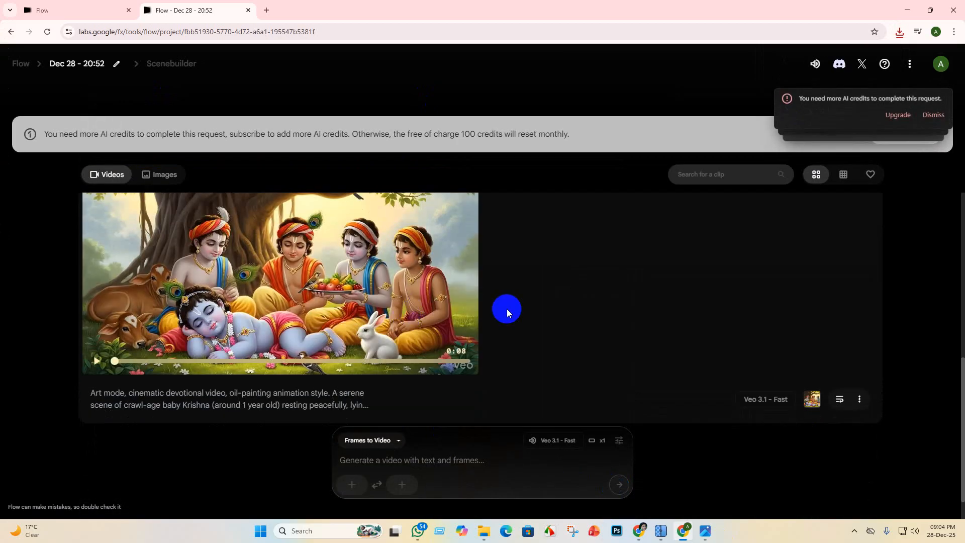
pyautogui.scroll(5, 377, 265)
pyautogui.scroll(-5, 371, 334)
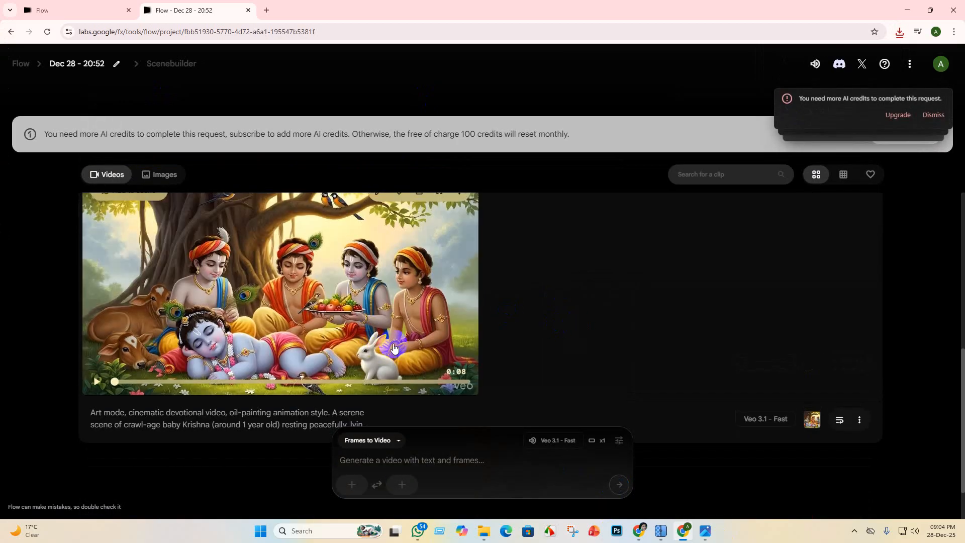
pyautogui.scroll(5, 370, 334)
pyautogui.scroll(-5, 371, 330)
pyautogui.scroll(5, 364, 347)
pyautogui.scroll(-6, 362, 357)
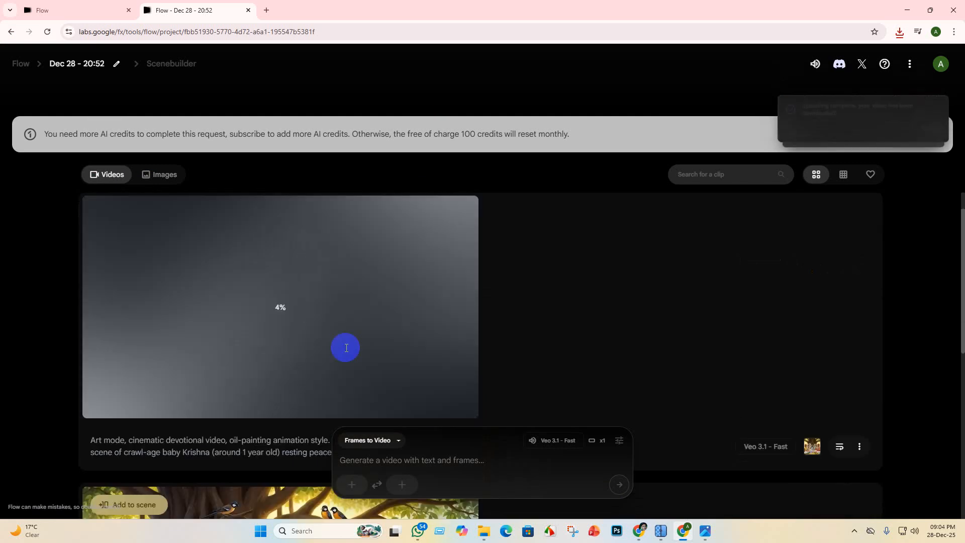
pyautogui.scroll(5, 397, 352)
pyautogui.scroll(1, 418, 307)
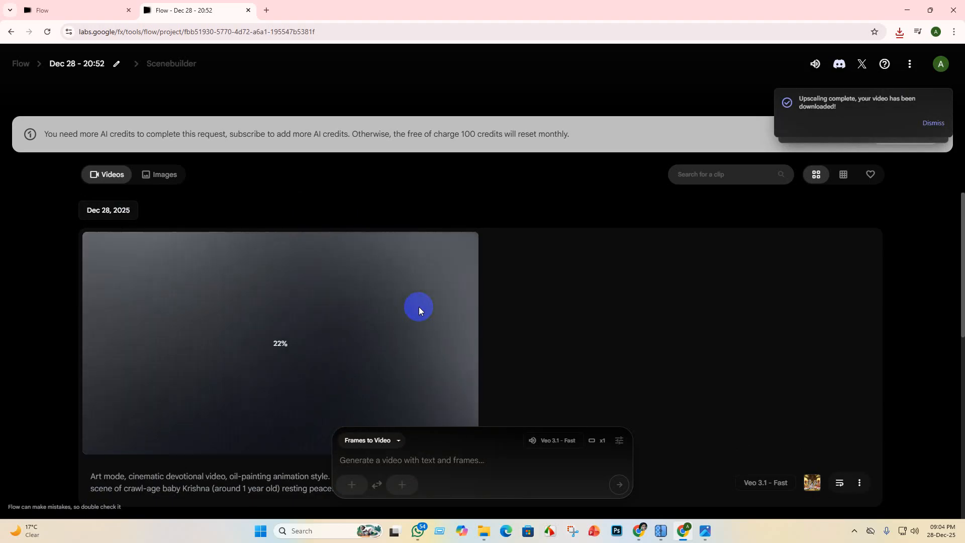
pyautogui.scroll(-5, 547, 255)
pyautogui.scroll(-3, 472, 345)
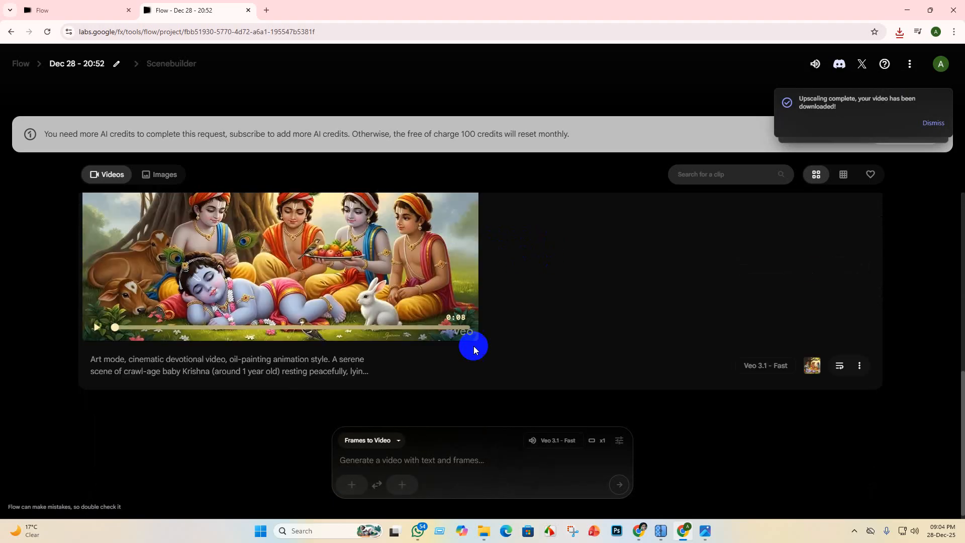
pyautogui.scroll(2, 450, 332)
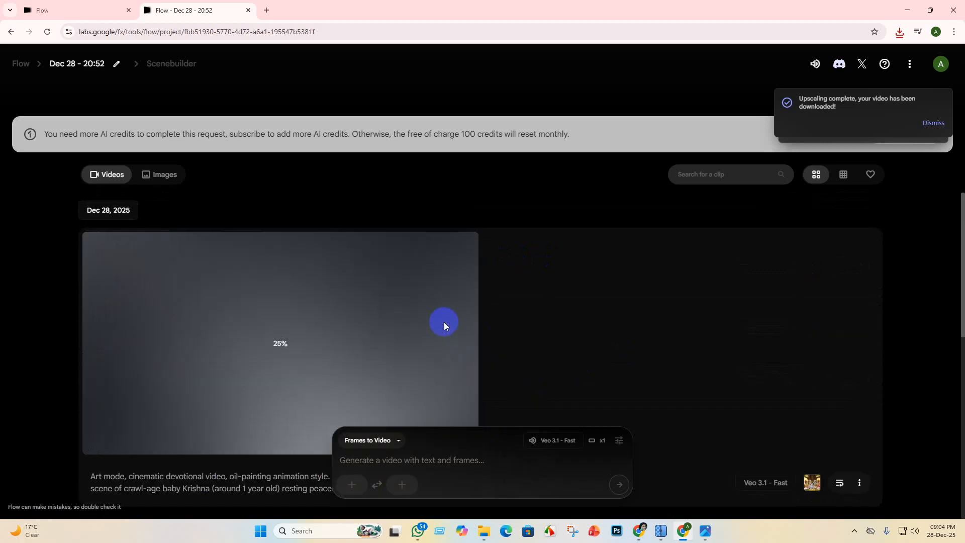
pyautogui.scroll(-5, 462, 327)
pyautogui.scroll(-2, 478, 362)
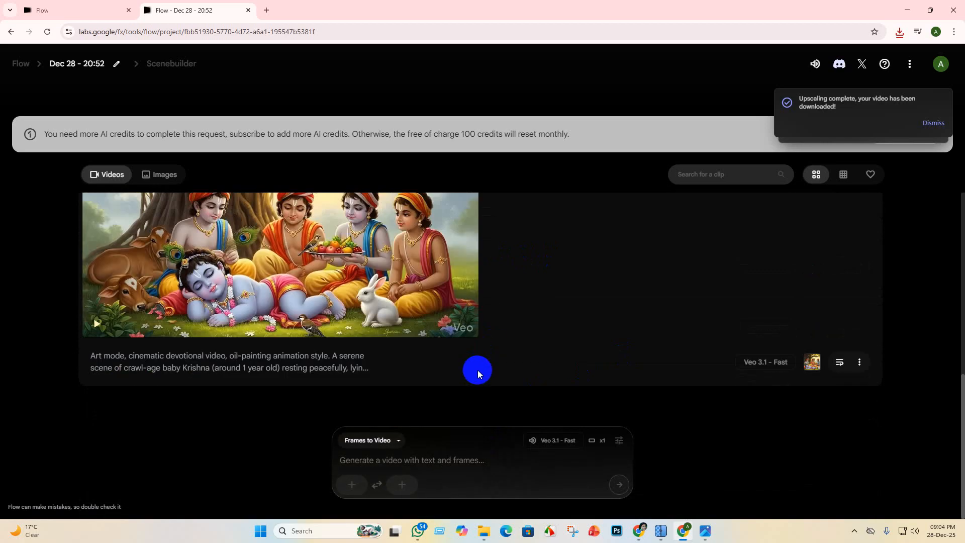
pyautogui.scroll(6, 478, 369)
pyautogui.scroll(-5, 454, 382)
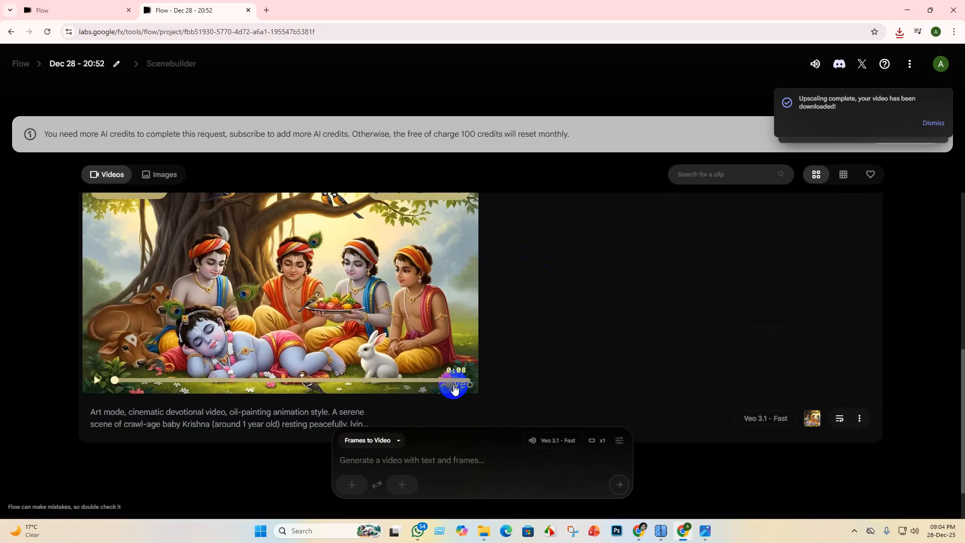
pyautogui.scroll(5, 793, 326)
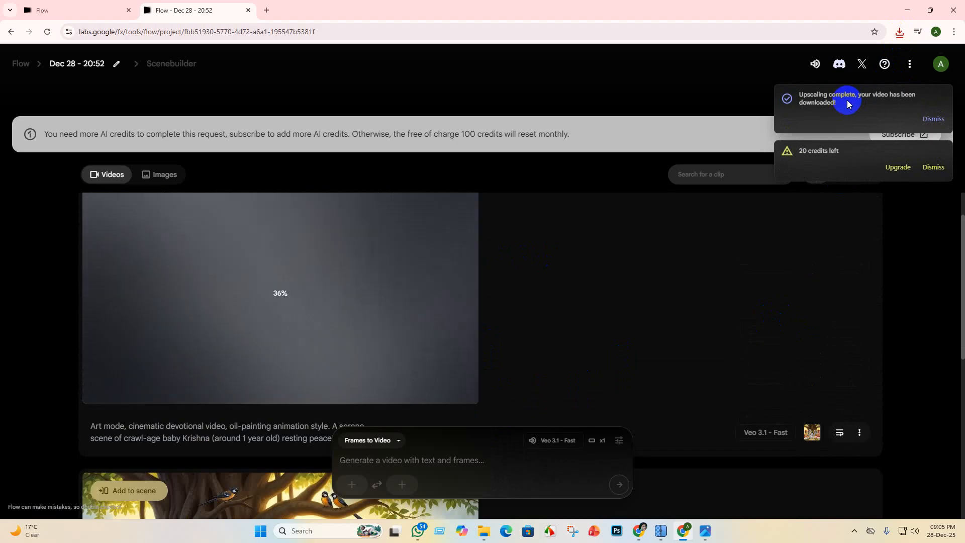
pyautogui.click(904, 34)
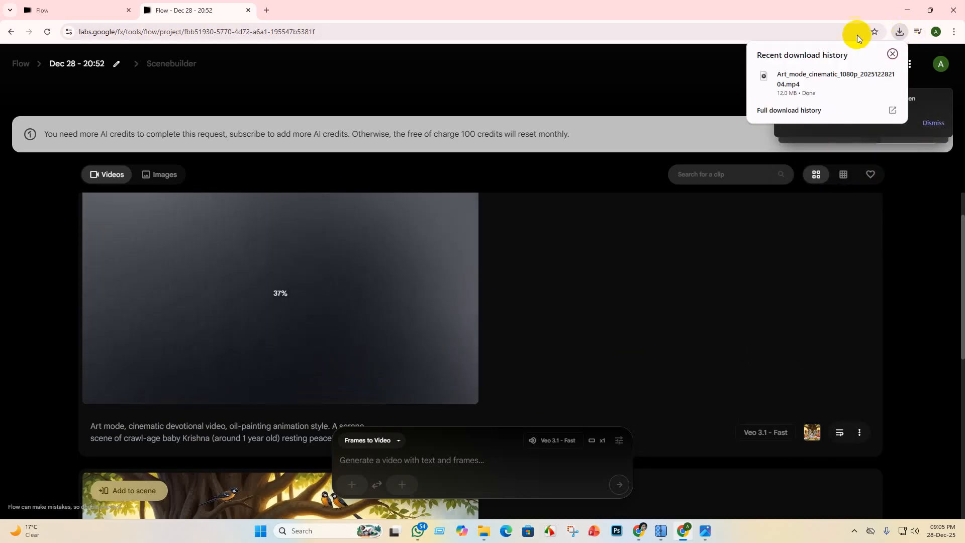
pyautogui.click(877, 75)
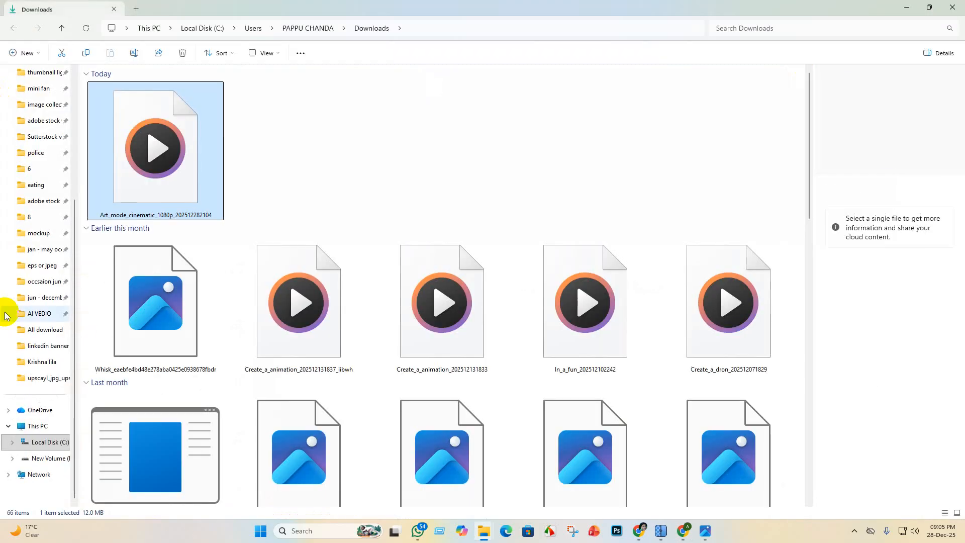
pyautogui.click(63, 52)
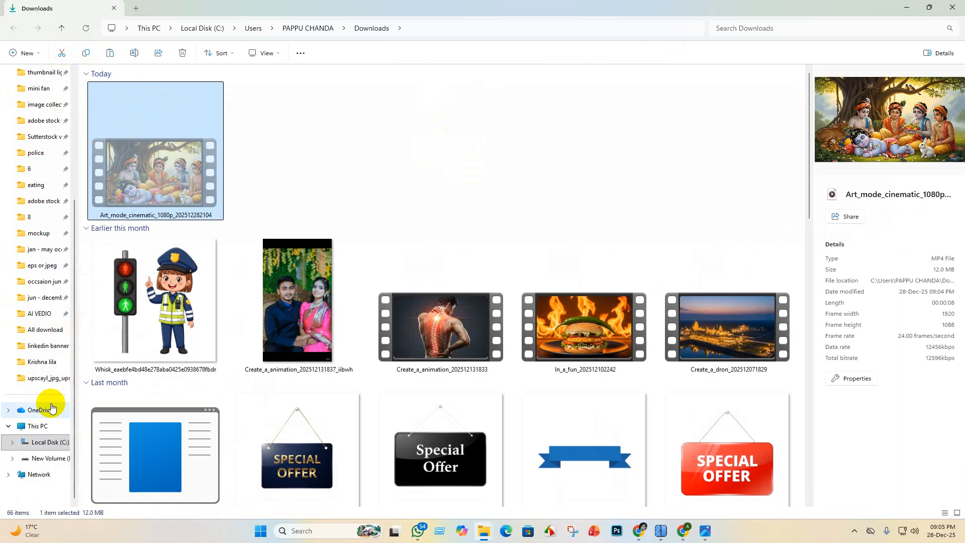
# - Create a folder named "vedio" inside the Krishna lila folder and move the cut video into it
pyautogui.click(67, 364)
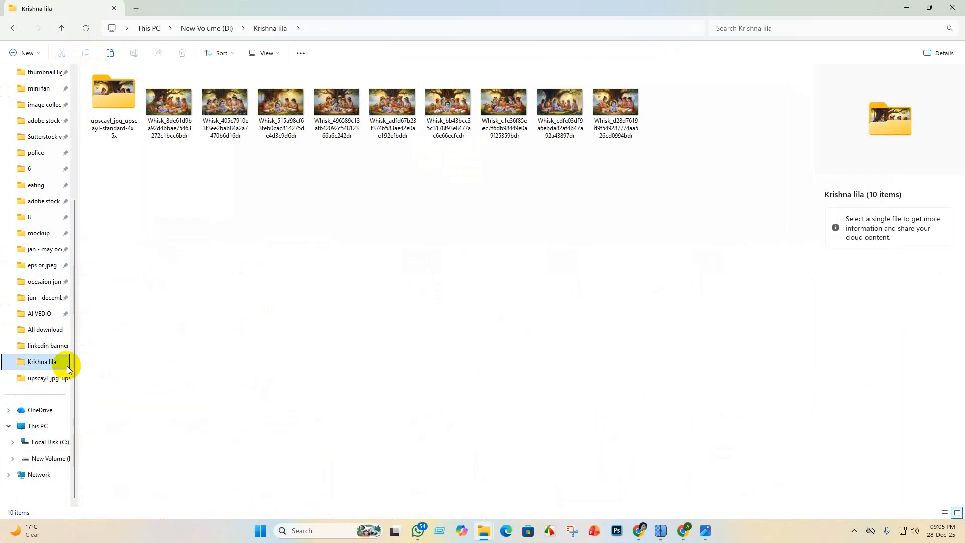
pyautogui.rightClick(183, 174)
pyautogui.moveTo(221, 286)
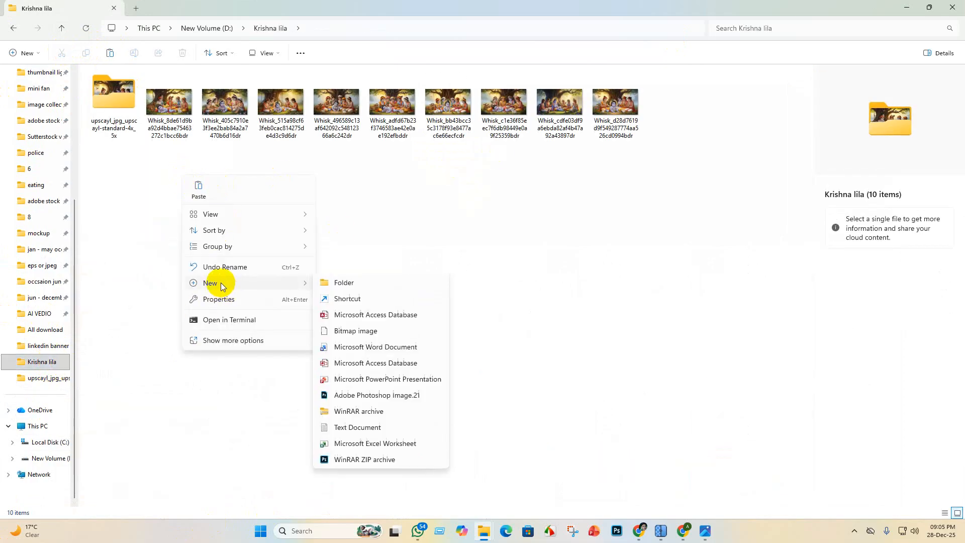
pyautogui.click(341, 288)
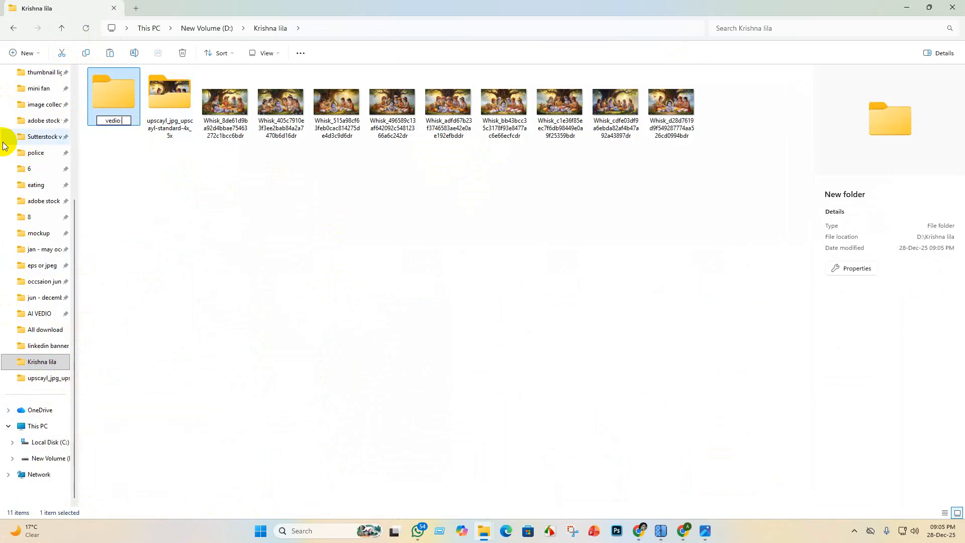
pyautogui.write('vedio')
pyautogui.press('Return')
pyautogui.doubleClick(179, 95)
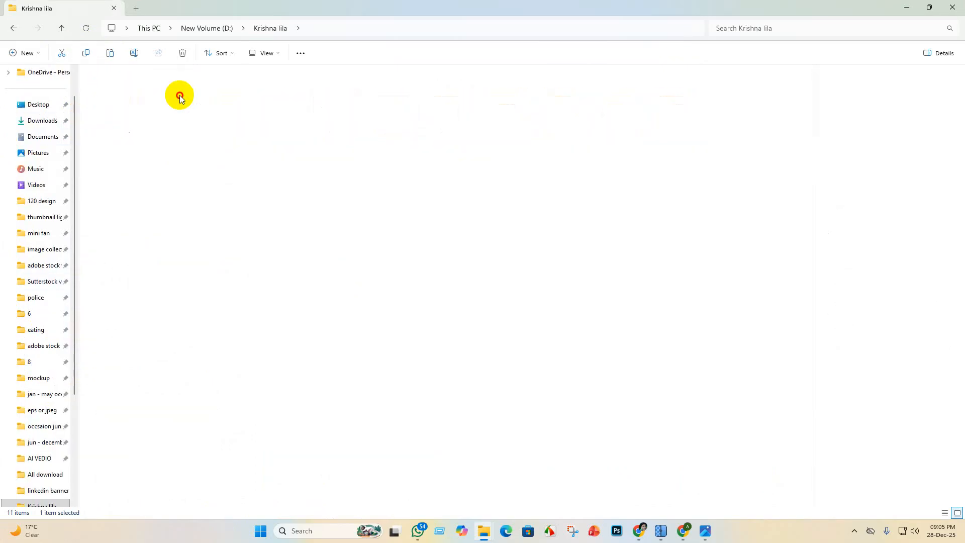
pyautogui.click(110, 54)
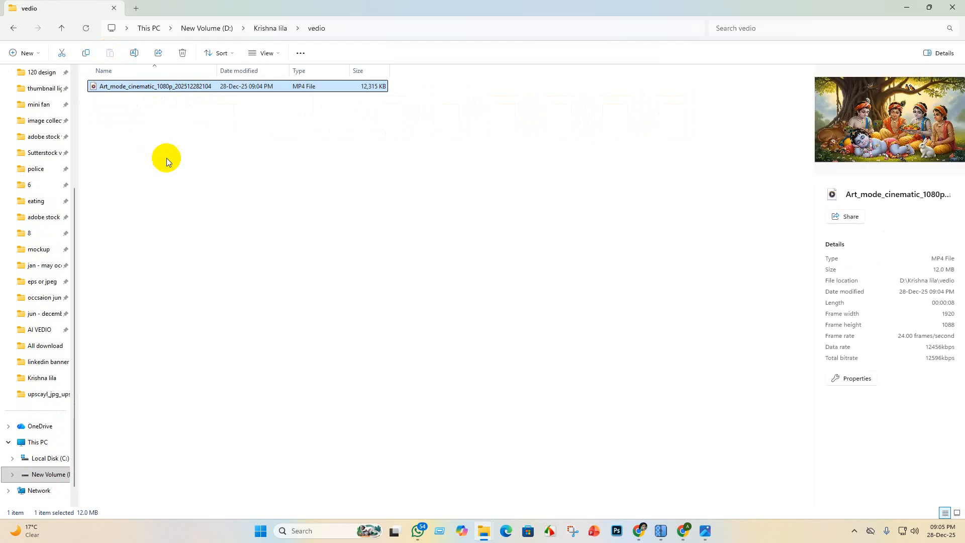
# - Create a folder named "adobe stock" inside the vedio folder and return to the Flow project
pyautogui.rightClick(222, 139)
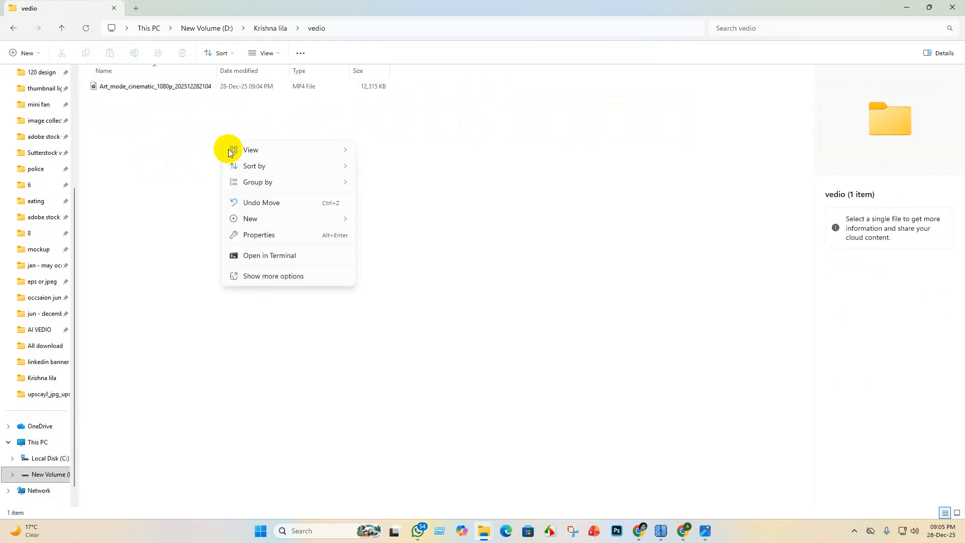
pyautogui.moveTo(272, 219)
pyautogui.click(384, 222)
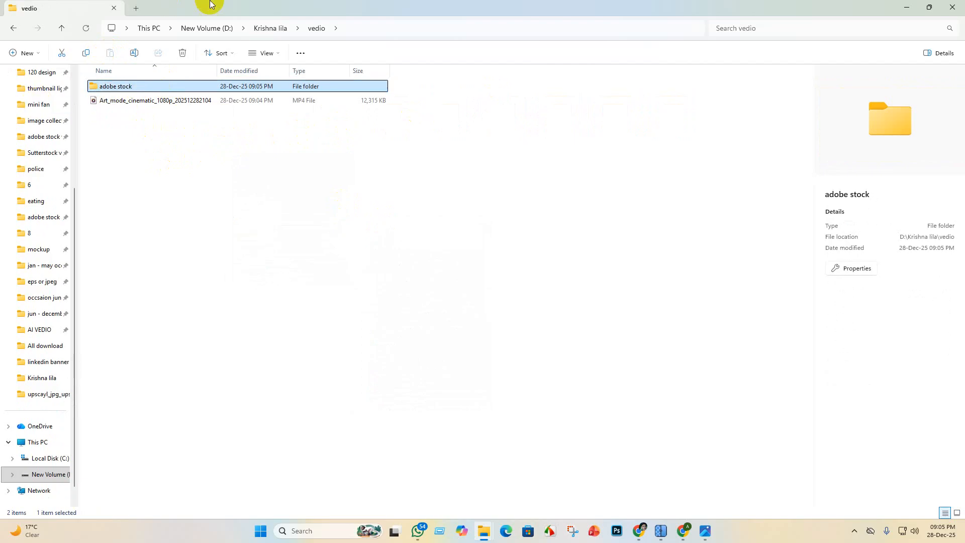
pyautogui.click(907, 7)
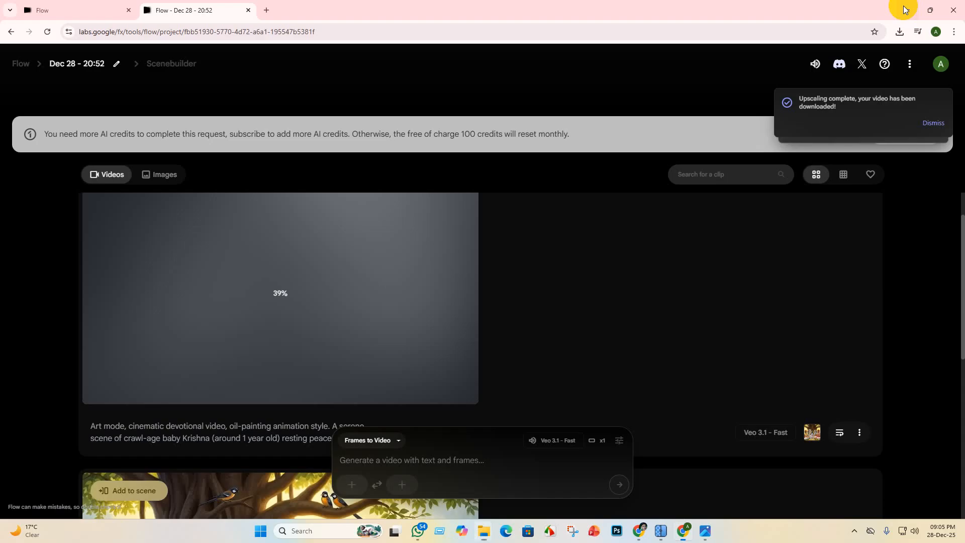
# - Replay the finished clip of sleeping baby Krishna, pause it, and review the project's clip list
pyautogui.scroll(1, 302, 362)
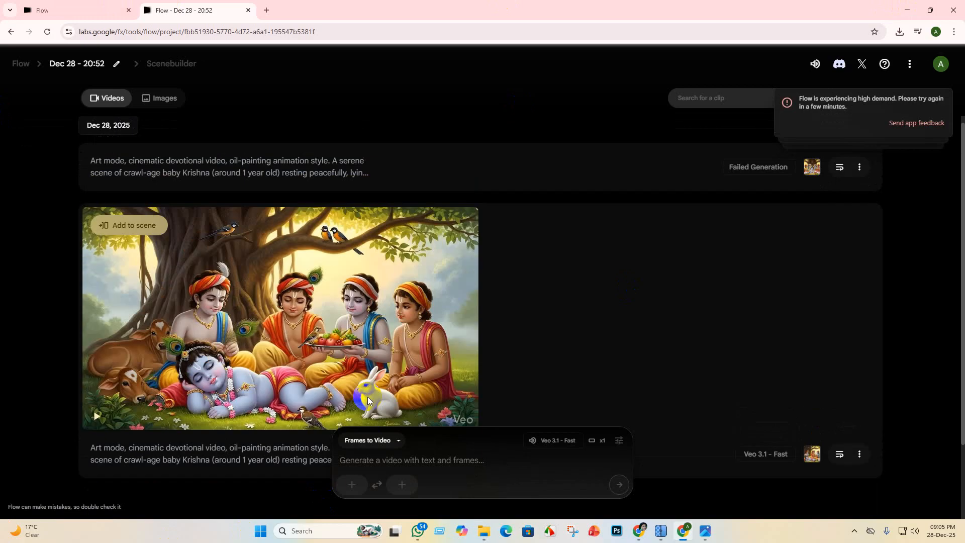
pyautogui.scroll(-2, 252, 262)
pyautogui.moveTo(97, 330)
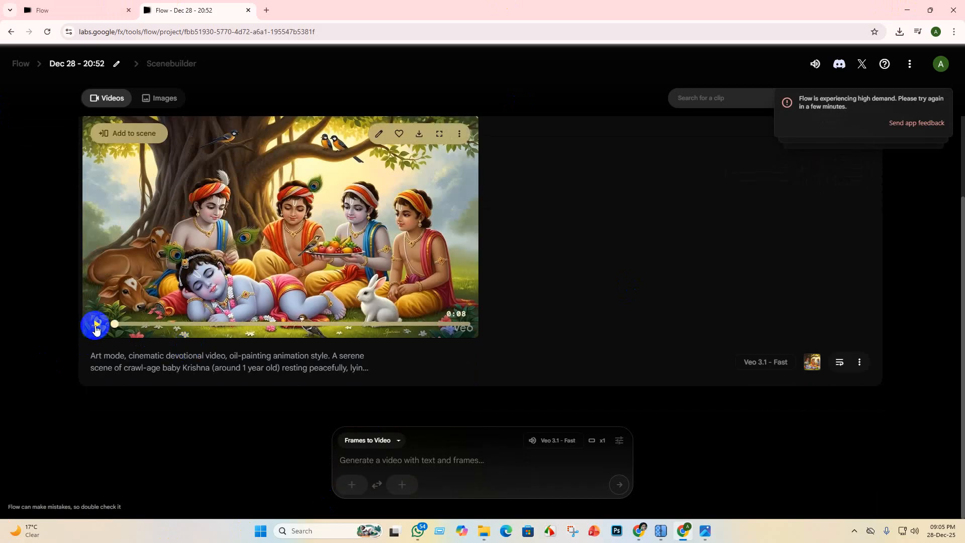
pyautogui.click(422, 121)
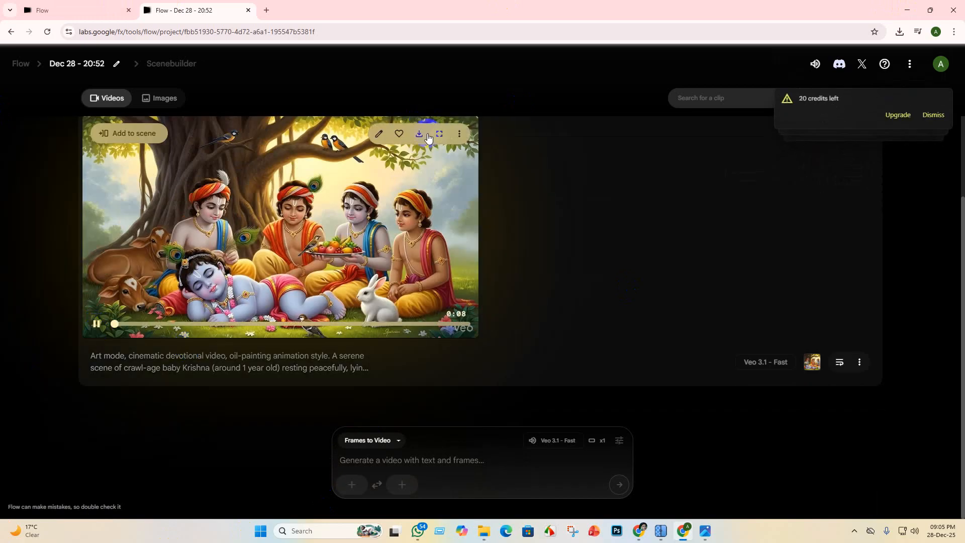
pyautogui.click(417, 135)
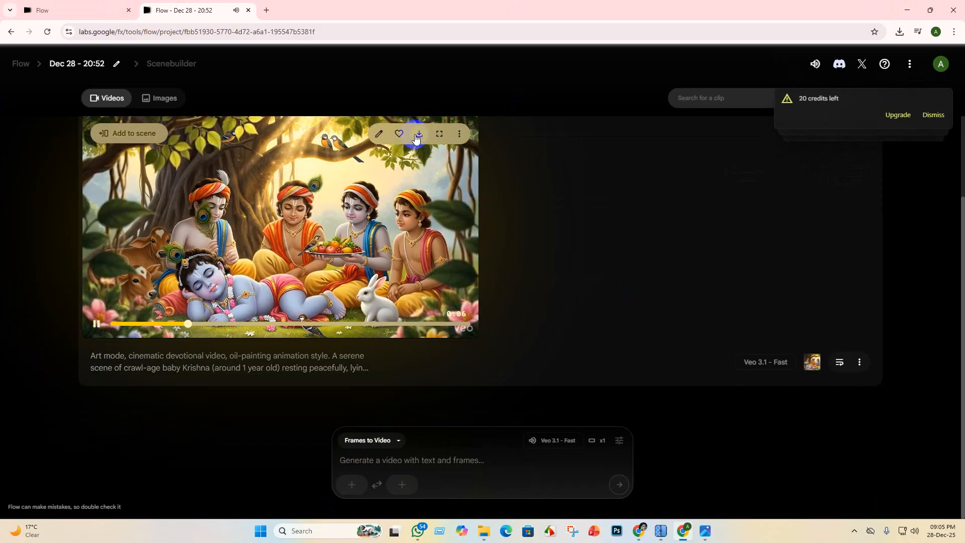
pyautogui.scroll(2, 437, 281)
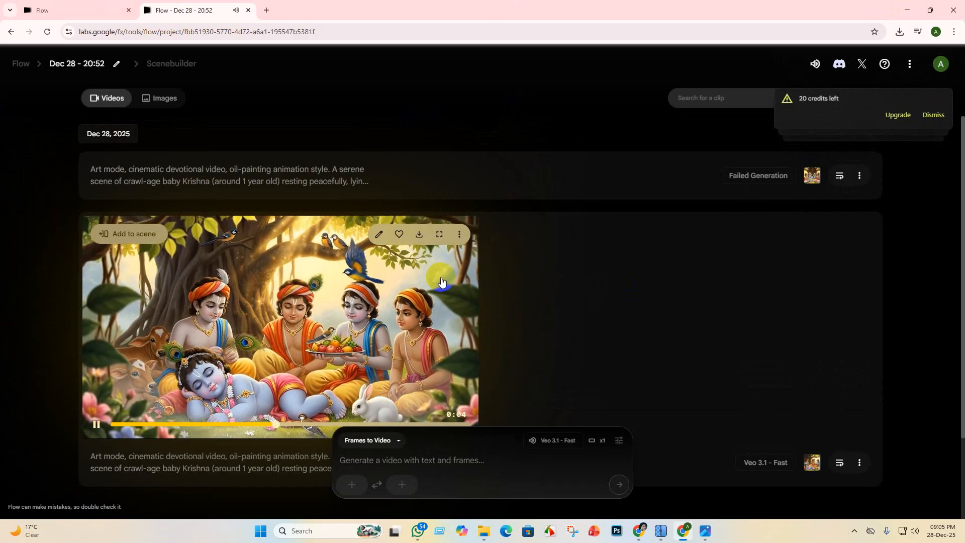
pyautogui.scroll(-2, 443, 280)
pyautogui.scroll(2, 446, 276)
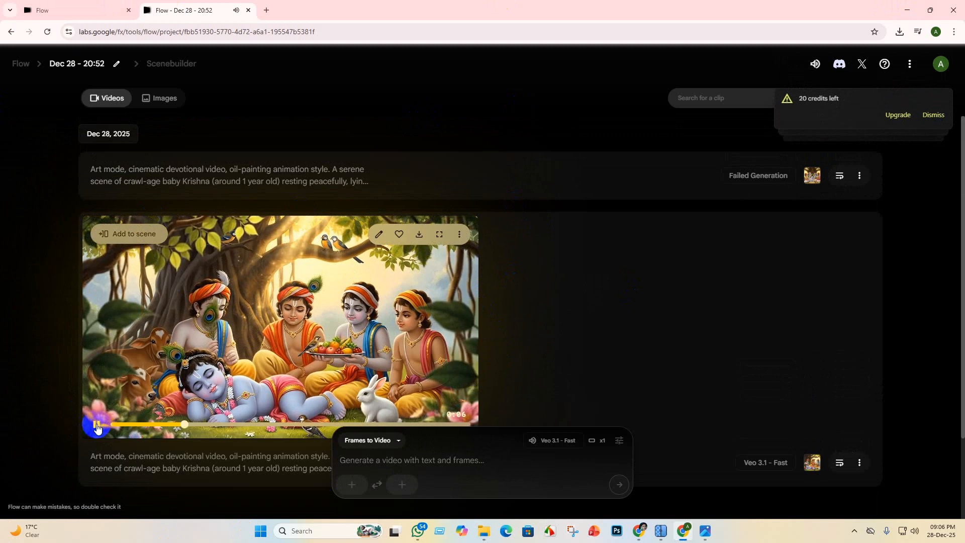
pyautogui.click(98, 428)
pyautogui.scroll(-2, 431, 425)
pyautogui.scroll(2, 426, 459)
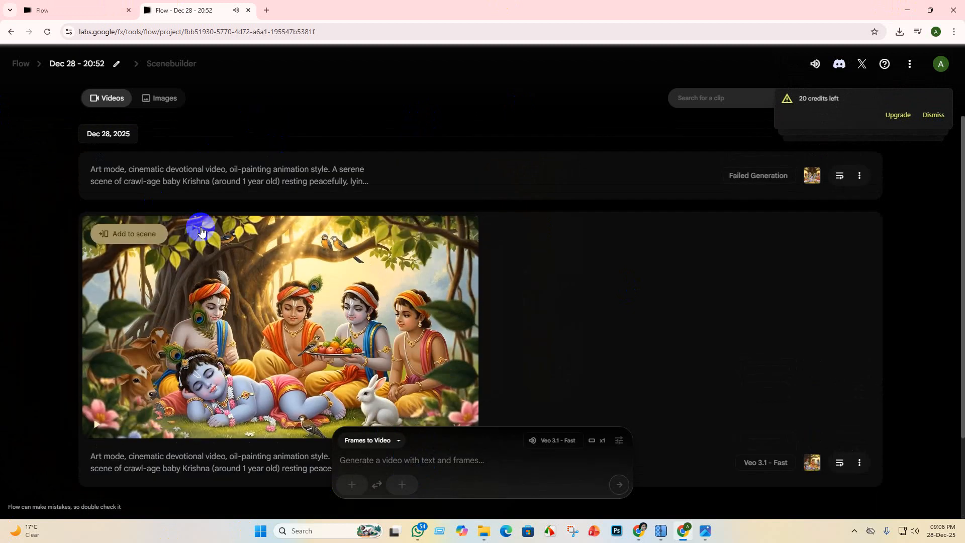
pyautogui.scroll(-2, 200, 232)
pyautogui.scroll(2, 134, 118)
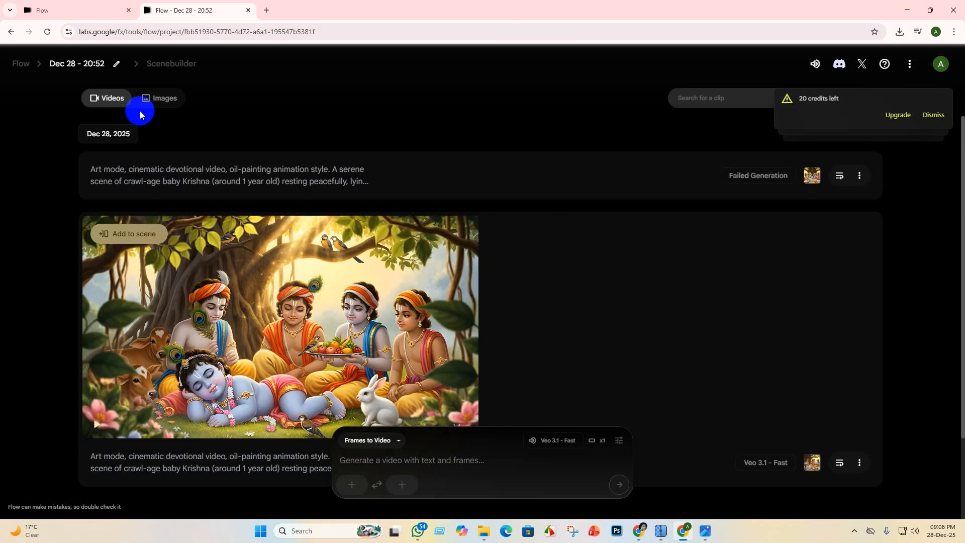
# - Reuse the previously uploaded image of baby Krishna sitting among his friends as the start frame for a new video
pyautogui.scroll(-2, 391, 457)
pyautogui.click(348, 493)
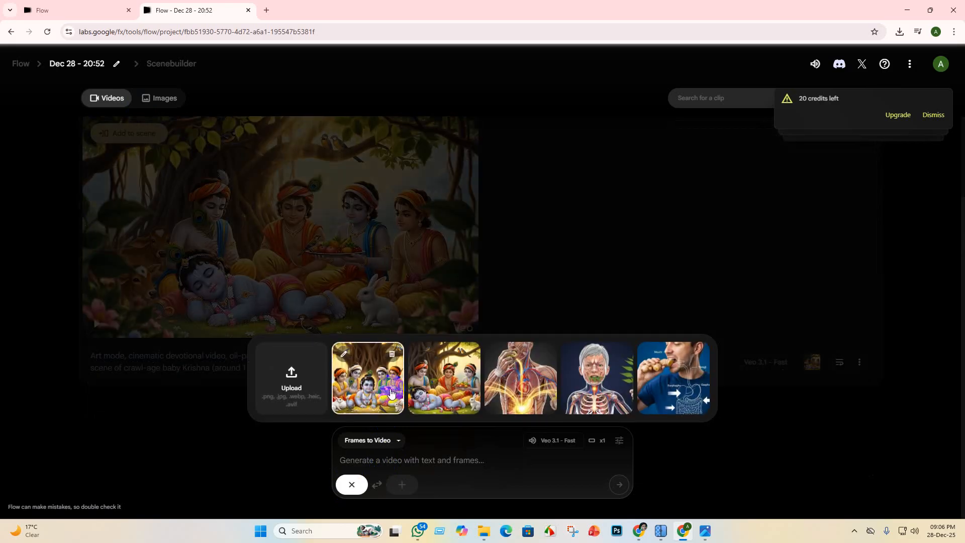
pyautogui.click(385, 384)
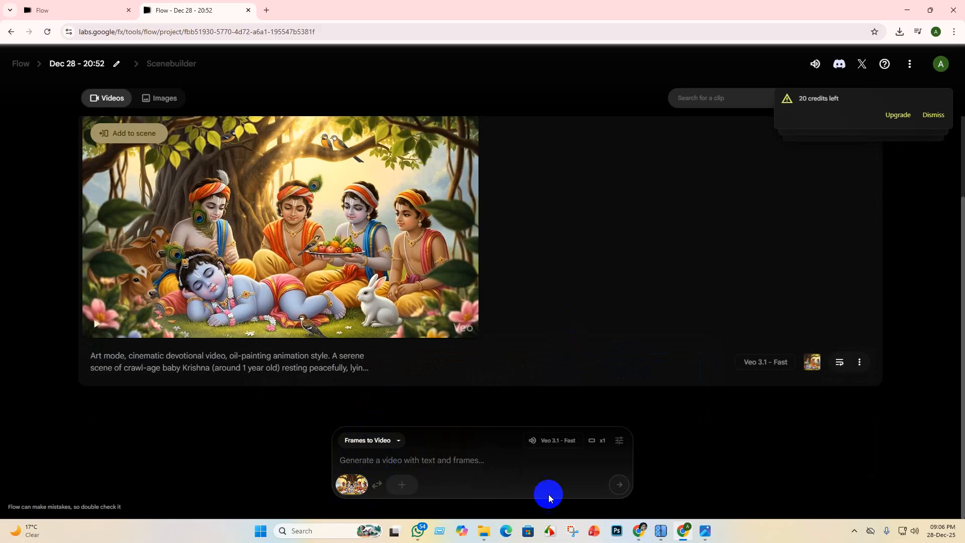
# - Open the Krishna lila document from Google Drive and copy text from the krishna vedio promte section
pyautogui.click(639, 533)
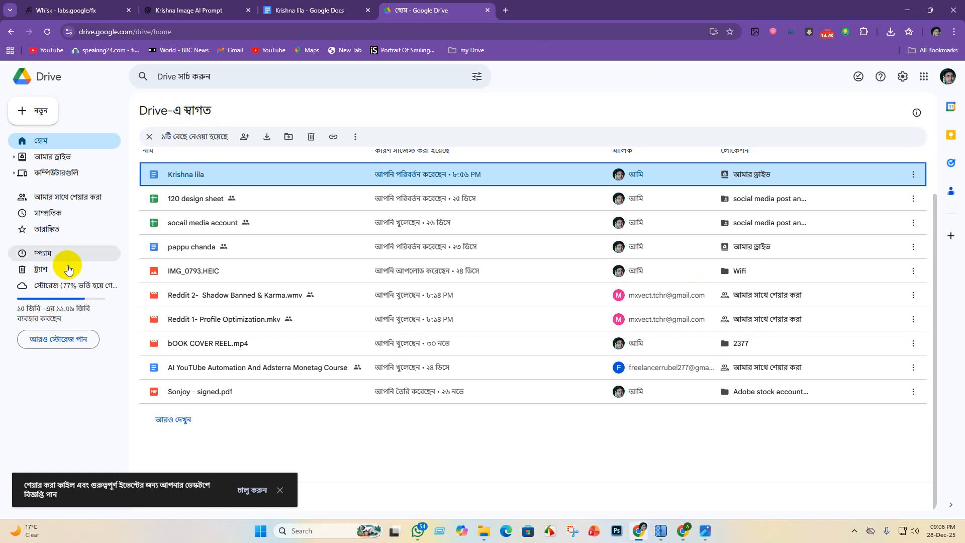
pyautogui.doubleClick(208, 174)
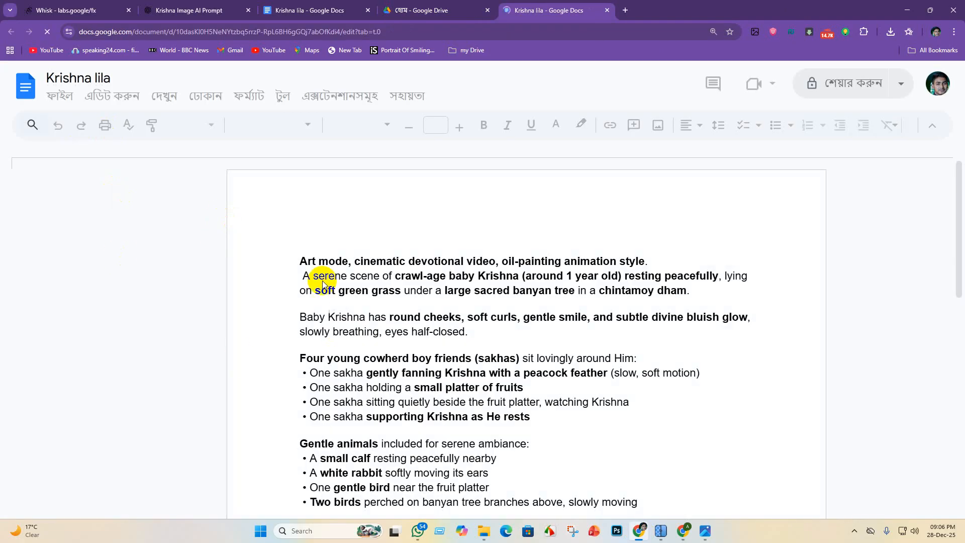
pyautogui.scroll(-10, 323, 285)
pyautogui.scroll(5, 426, 345)
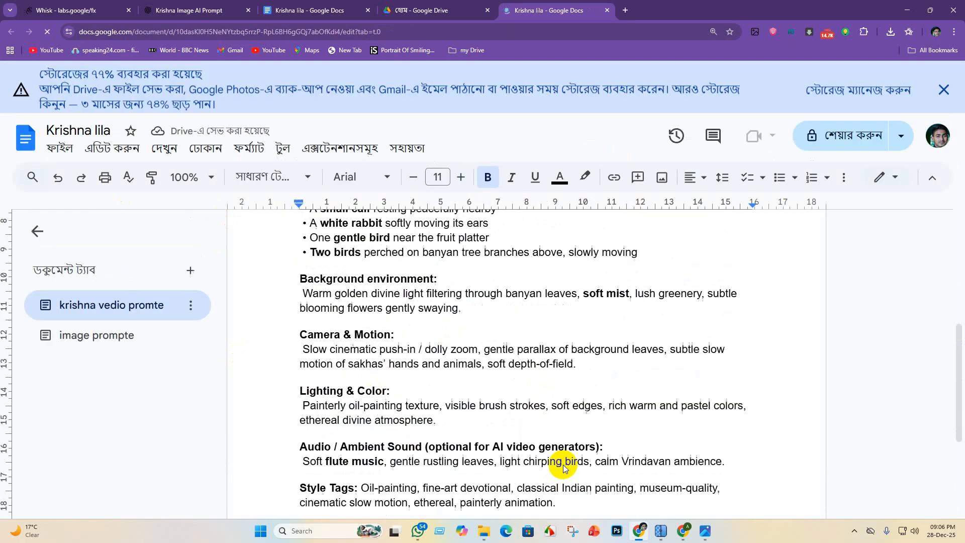
pyautogui.scroll(-4, 576, 361)
pyautogui.moveTo(551, 315)
pyautogui.mouseDown()
pyautogui.moveTo(255, 285)
pyautogui.moveTo(219, 219)
pyautogui.mouseUp()
pyautogui.scroll(10, 337, 329)
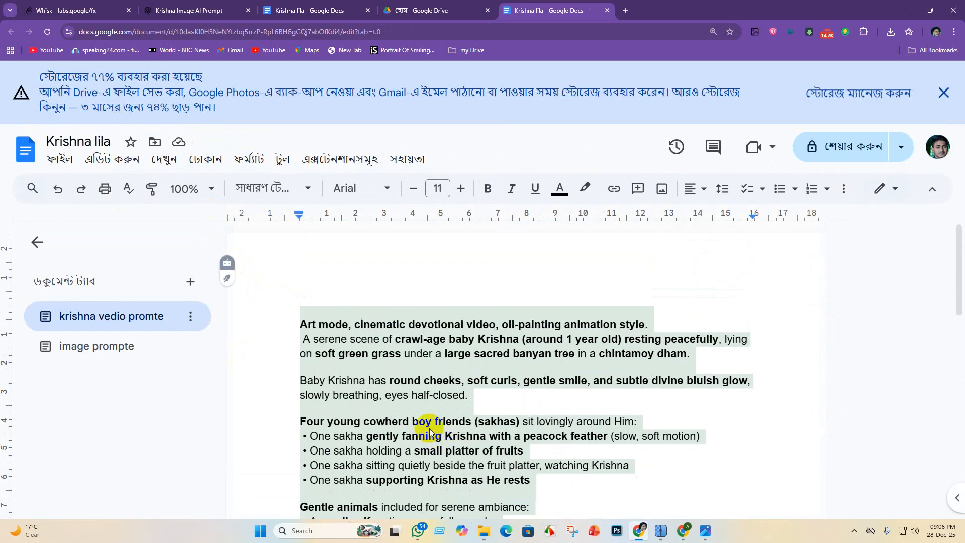
pyautogui.scroll(-7, 430, 428)
pyautogui.scroll(-3, 427, 417)
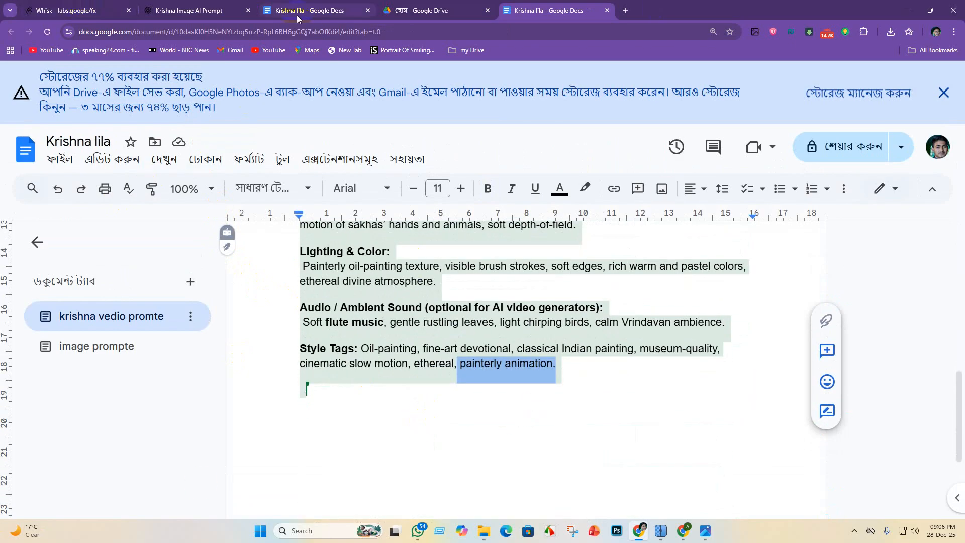
pyautogui.click(195, 9)
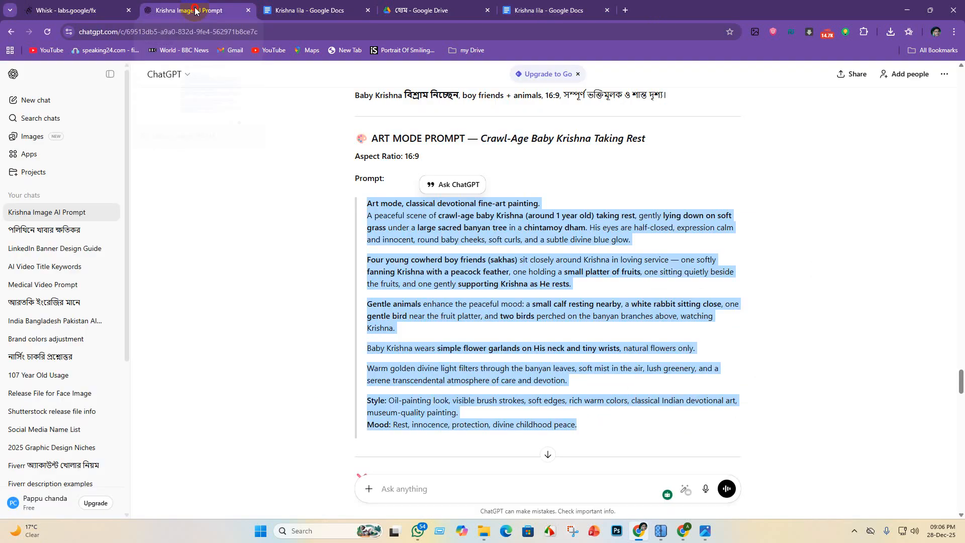
pyautogui.click(457, 13)
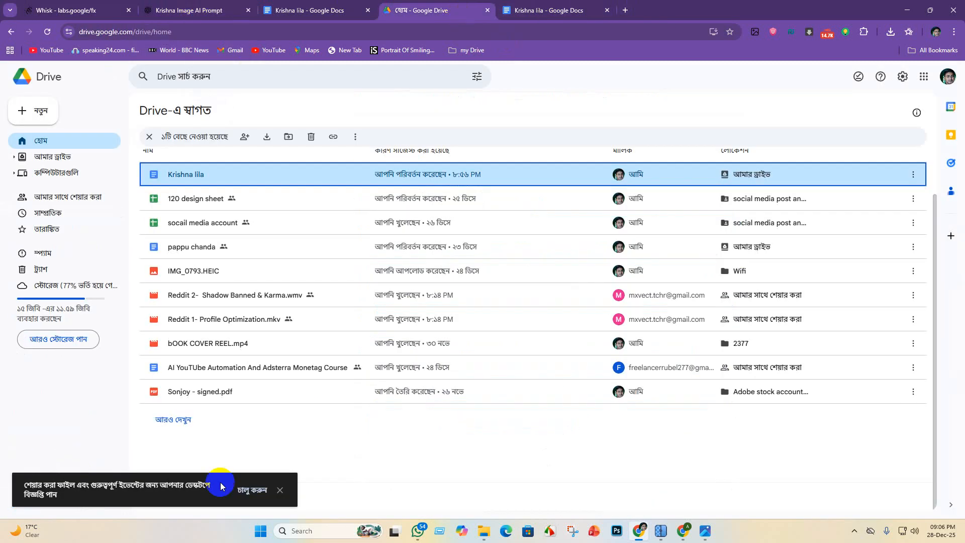
pyautogui.click(334, 10)
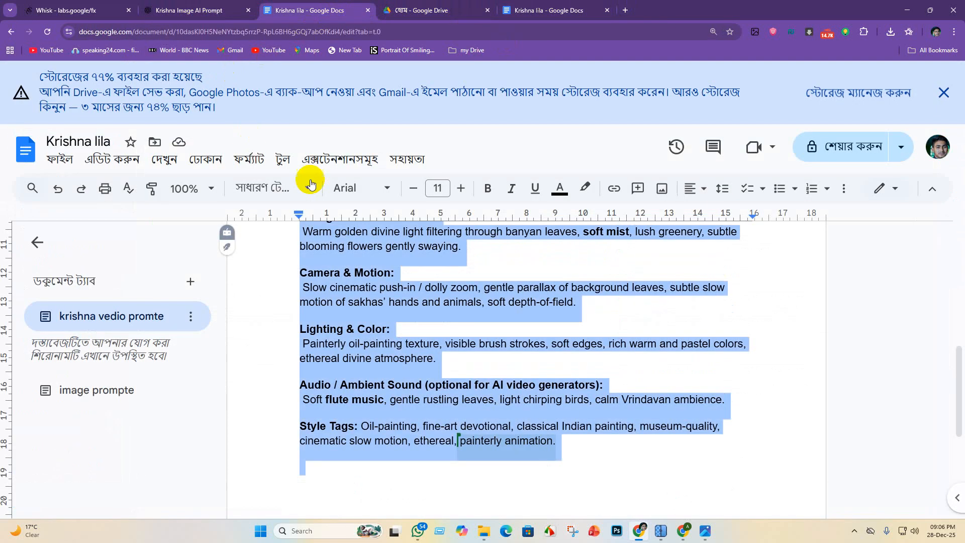
pyautogui.scroll(-1, 346, 255)
pyautogui.click(586, 14)
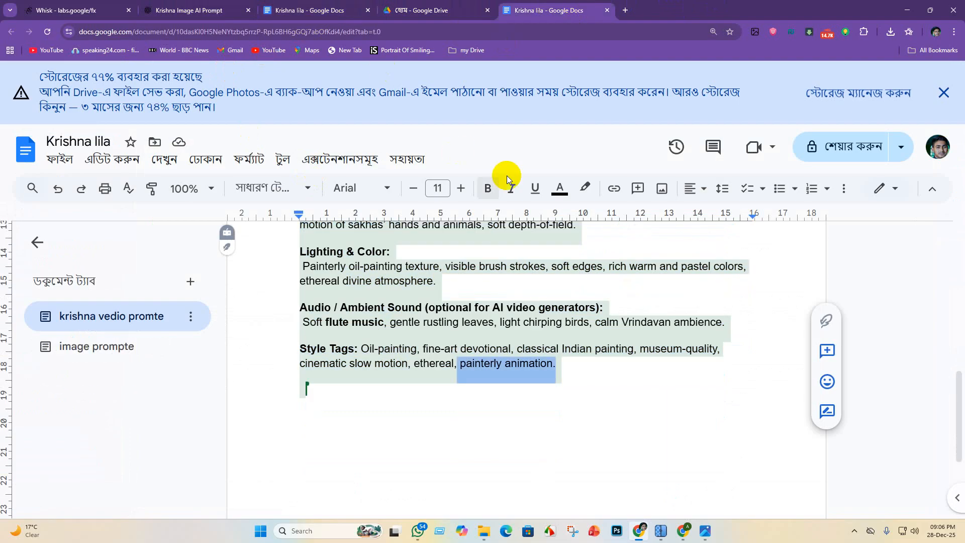
pyautogui.click(903, 13)
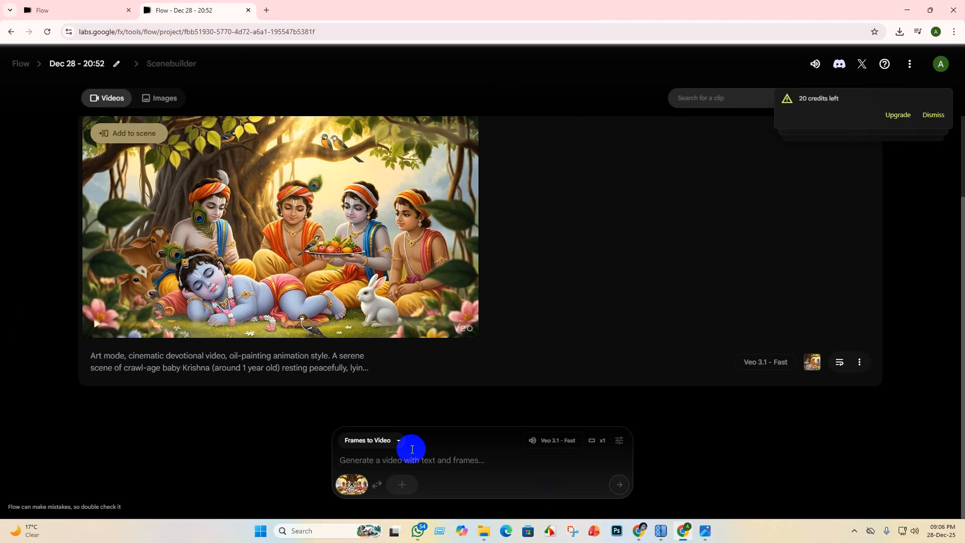
pyautogui.click(375, 458)
pyautogui.hotkey('ctrl', 'v')
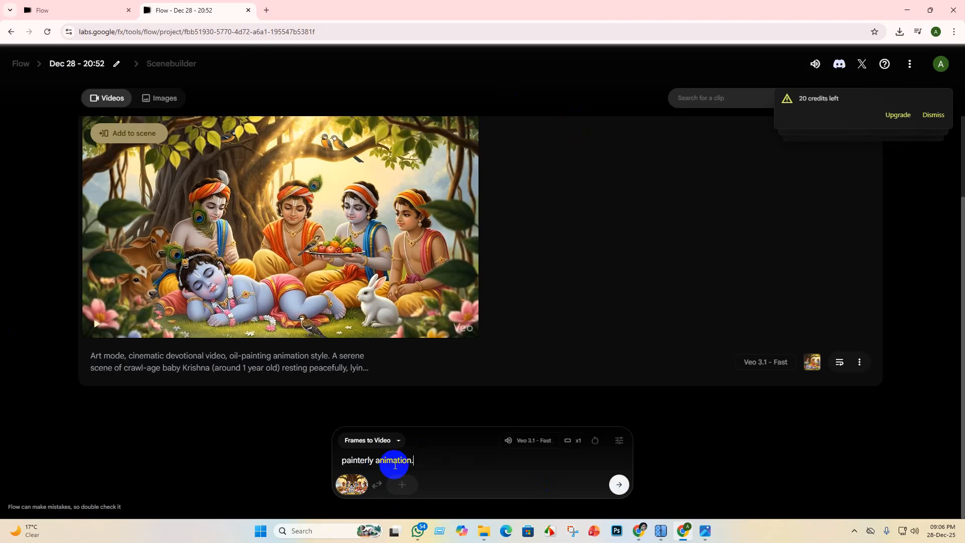
pyautogui.hotkey('ctrl', 'a')
pyautogui.hotkey('ctrl', 'c')
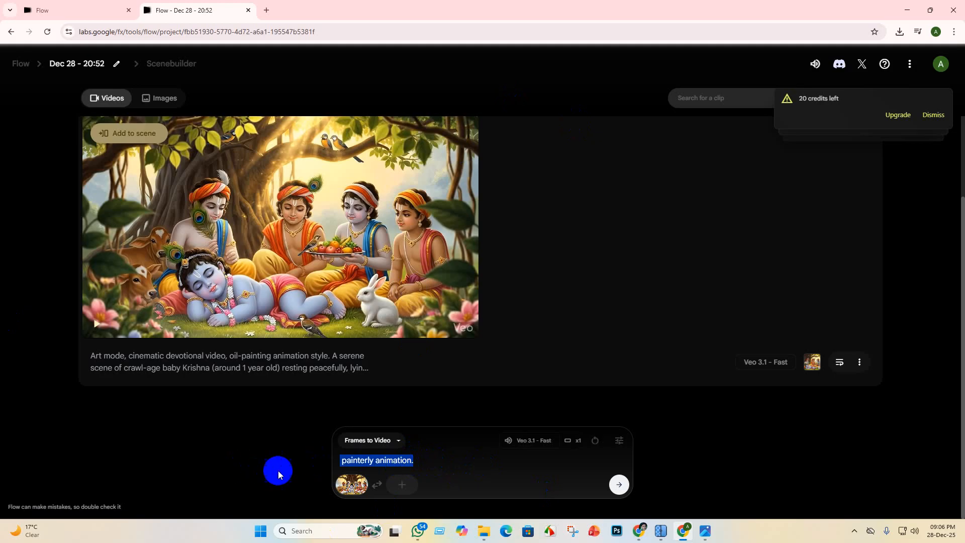
pyautogui.press('BackSpace')
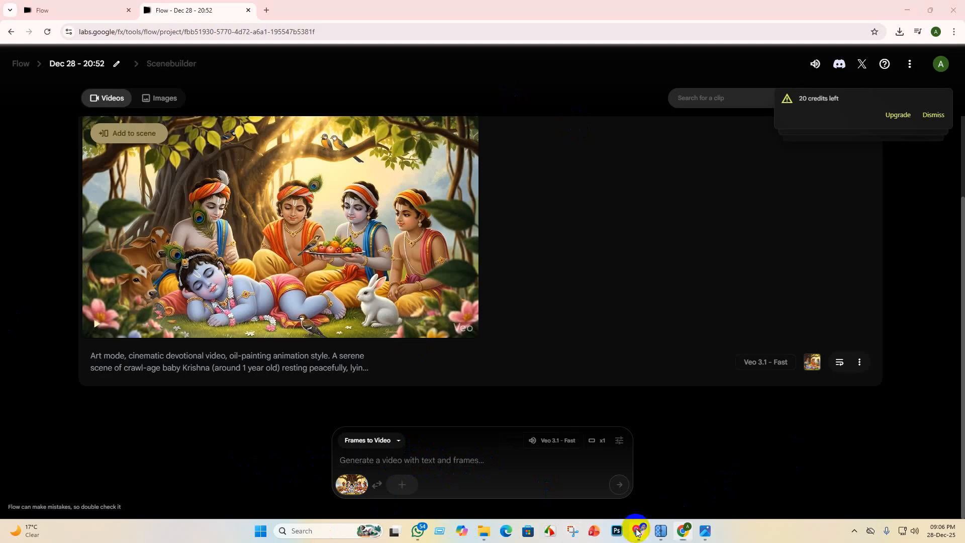
# - Insert the copied text "painterly animation." without formatting after "Art mode," in the Krishna lila document's video prompt
pyautogui.click(637, 531)
pyautogui.click(423, 364)
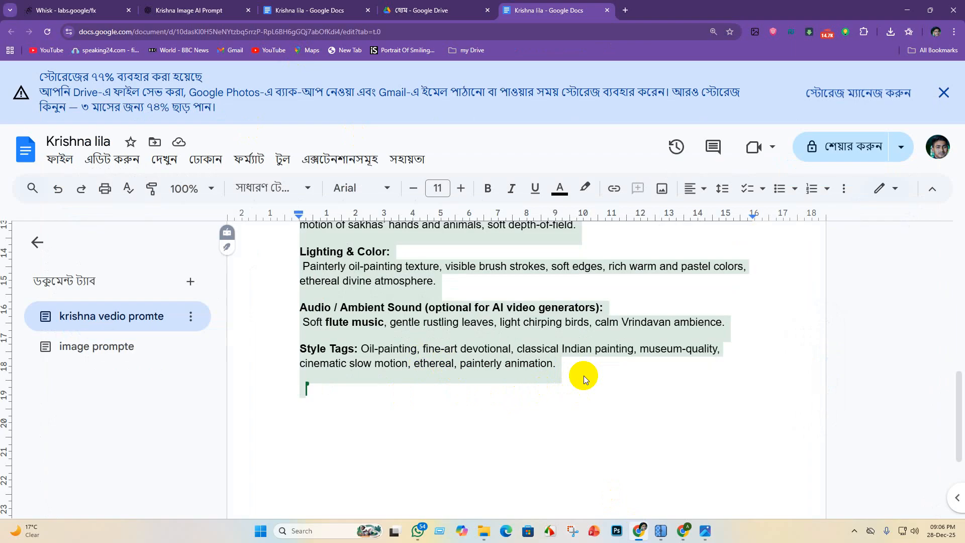
pyautogui.scroll(7, 533, 324)
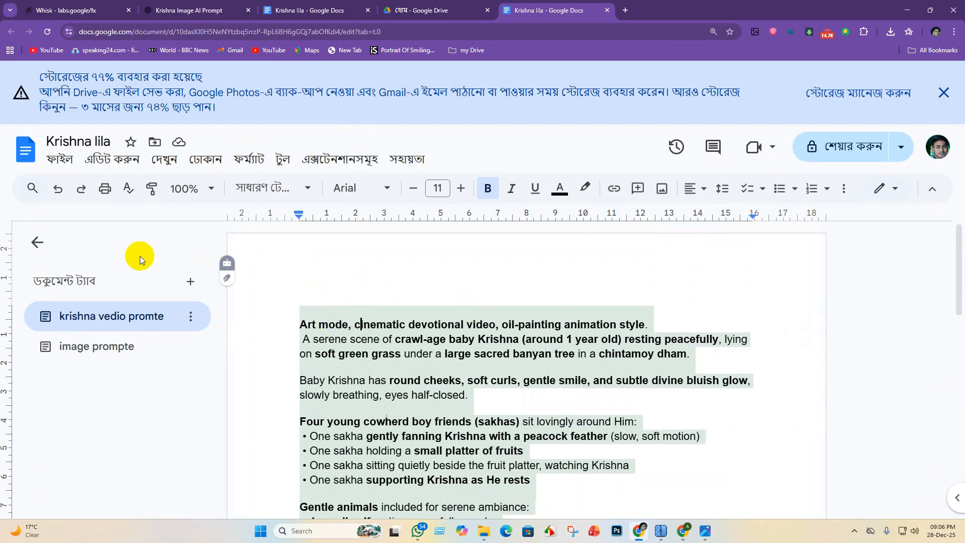
pyautogui.rightClick(354, 304)
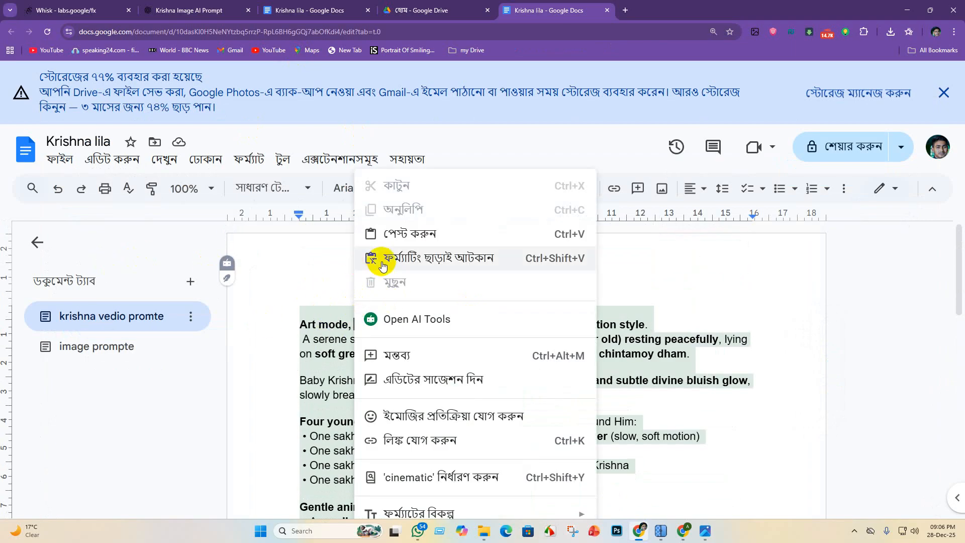
pyautogui.click(452, 262)
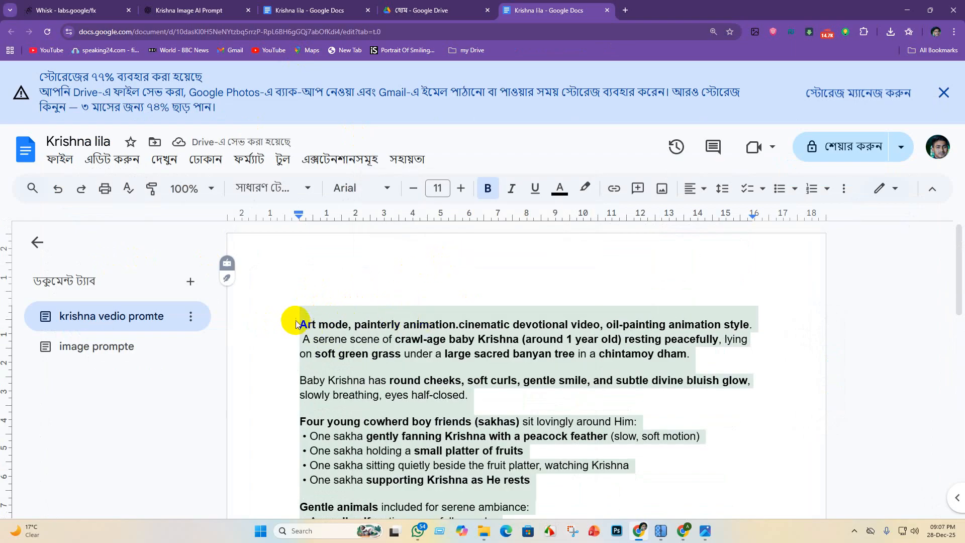
# - Copy the entire video prompt from the document into Flow, generate the video from the start frame, and dismiss the credits notice
pyautogui.moveTo(298, 323); pyautogui.dragTo(612, 518)
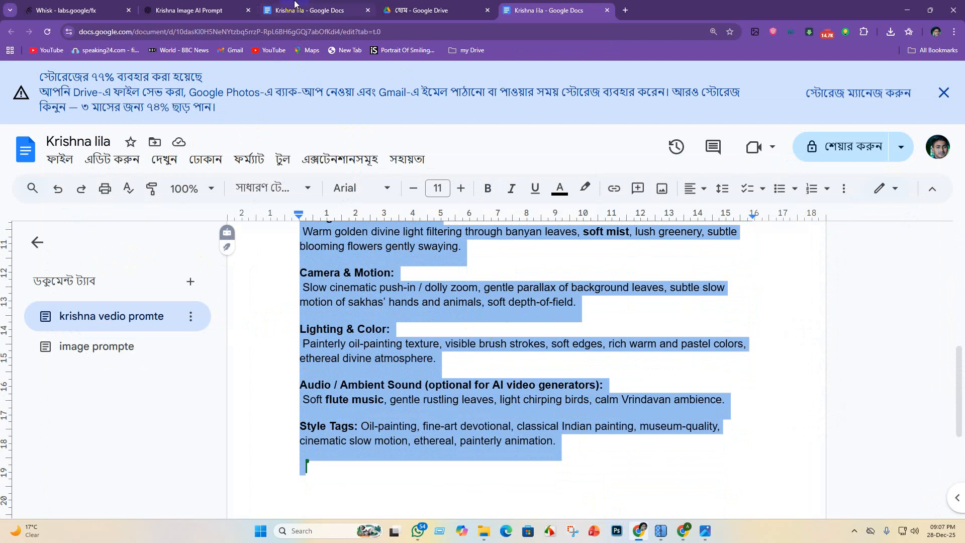
pyautogui.click(178, 7)
pyautogui.scroll(-9, 478, 312)
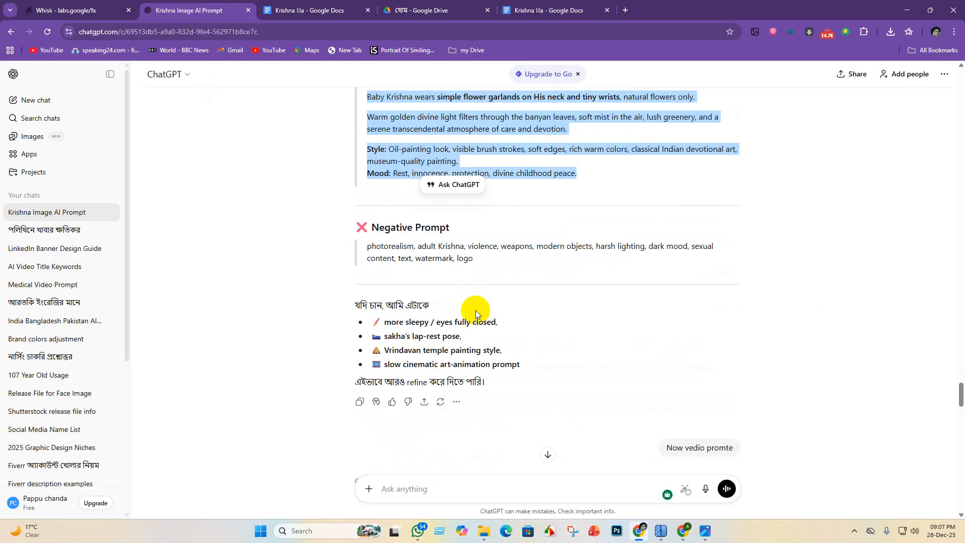
pyautogui.click(681, 533)
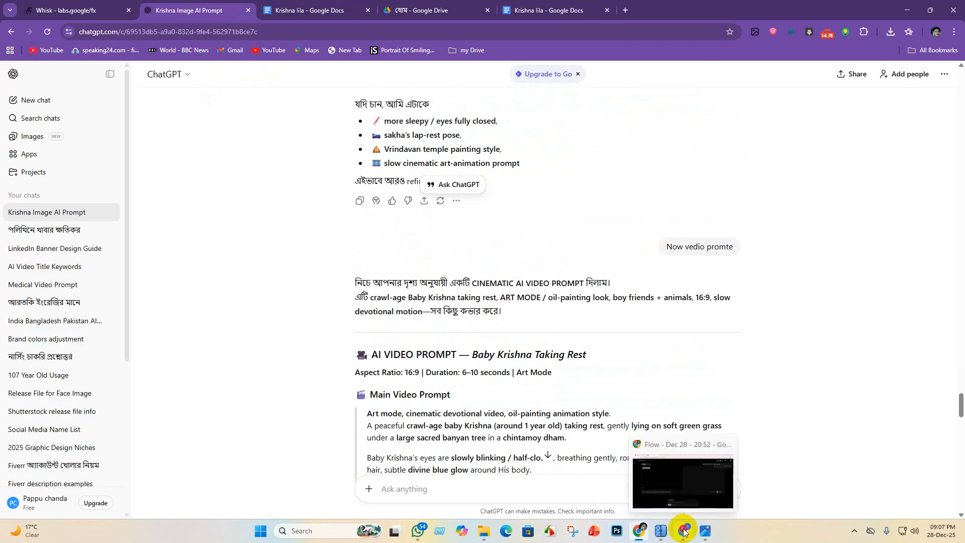
pyautogui.click(413, 498)
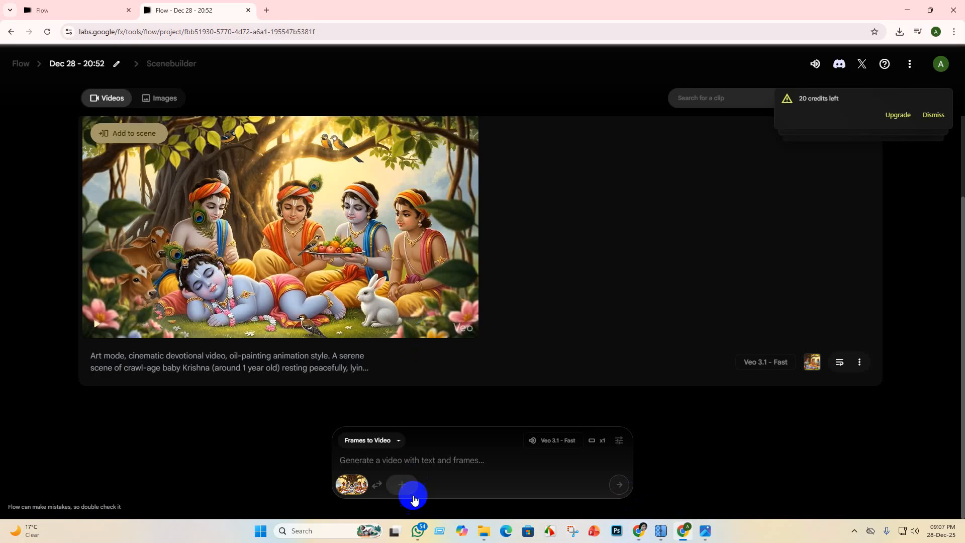
pyautogui.click(403, 460)
pyautogui.hotkey('ctrl', 'v')
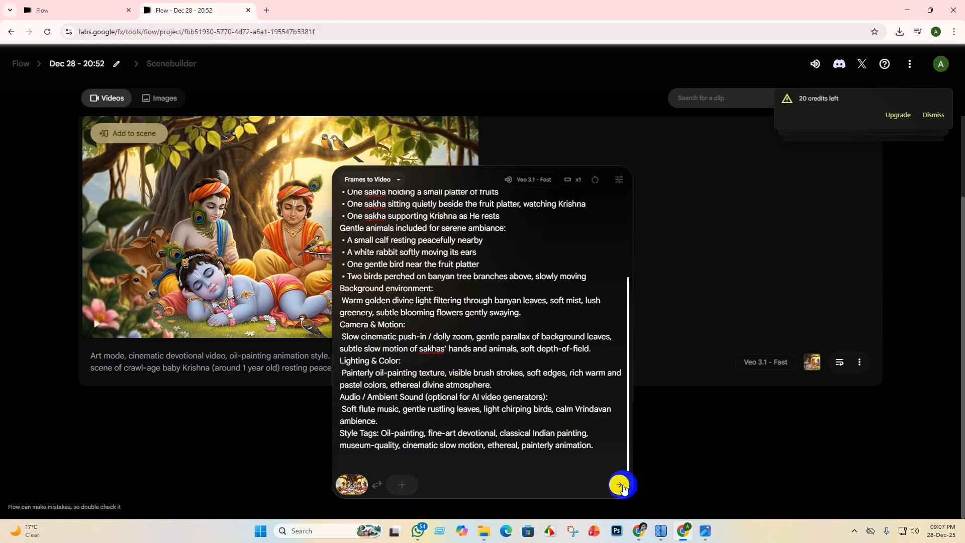
pyautogui.click(621, 486)
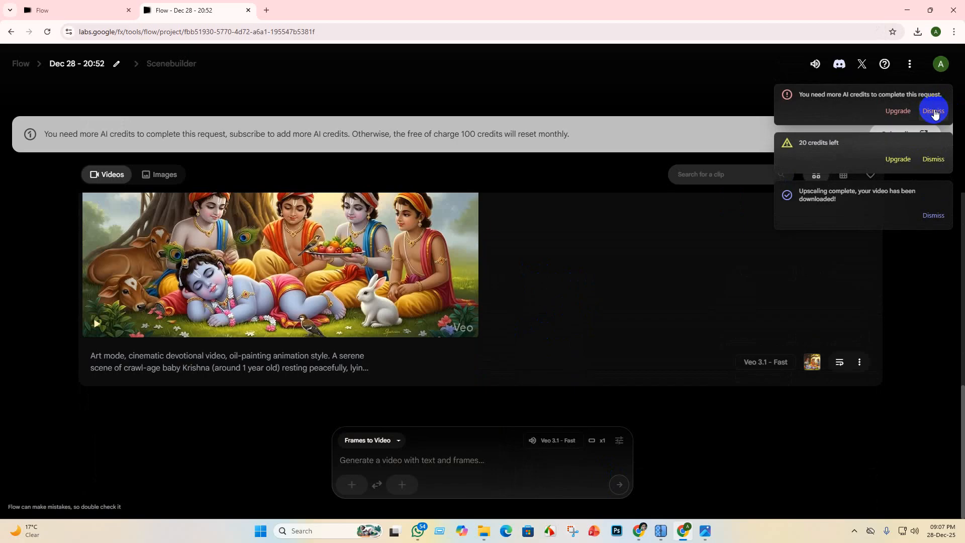
pyautogui.click(935, 111)
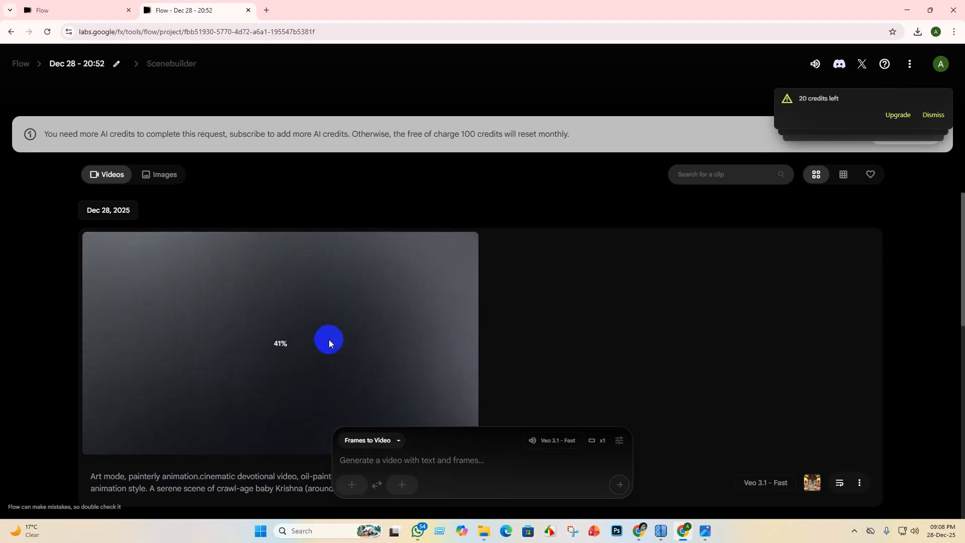
# - Download the new clip of baby Krishna sitting among his friends as Upscaled (1080p)
pyautogui.scroll(-3, 331, 307)
pyautogui.scroll(2, 351, 298)
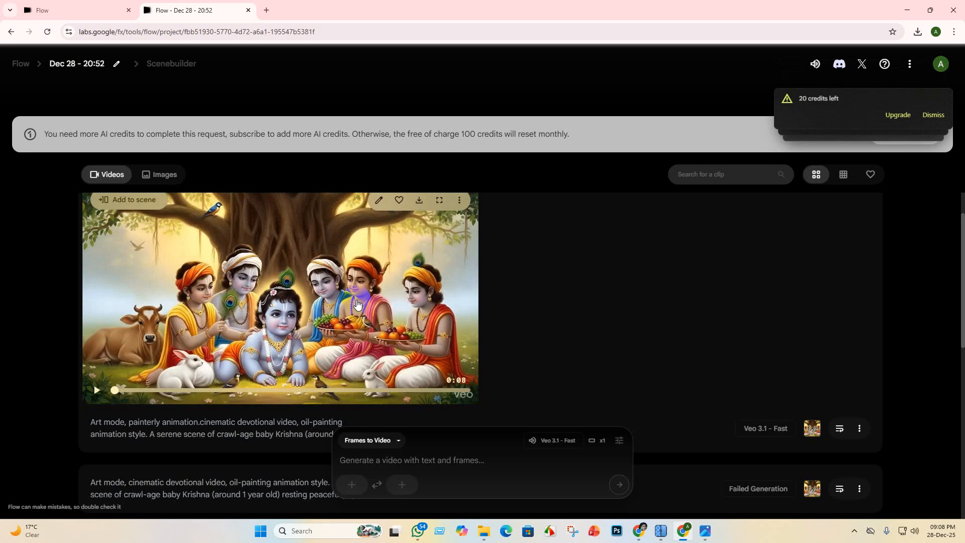
pyautogui.scroll(-3, 237, 324)
pyautogui.scroll(5, 237, 356)
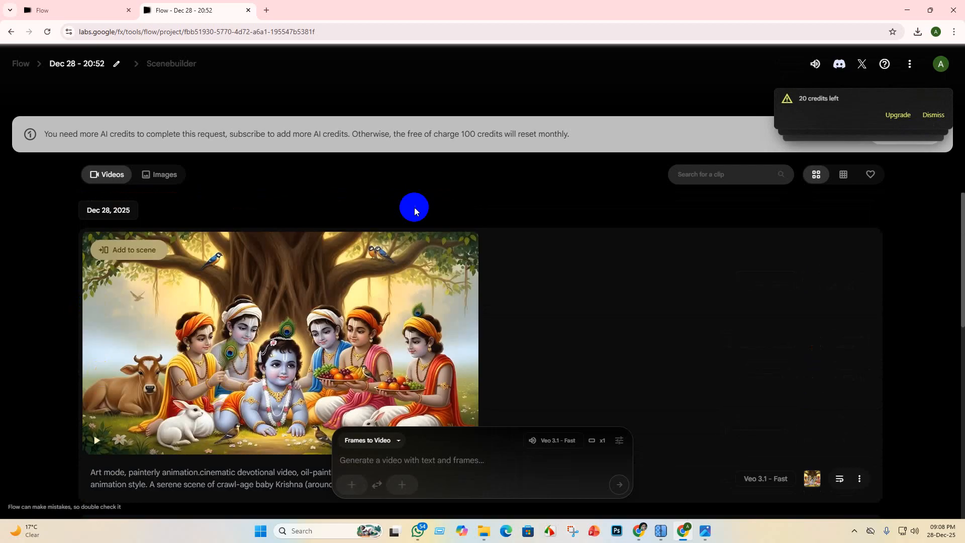
pyautogui.click(421, 256)
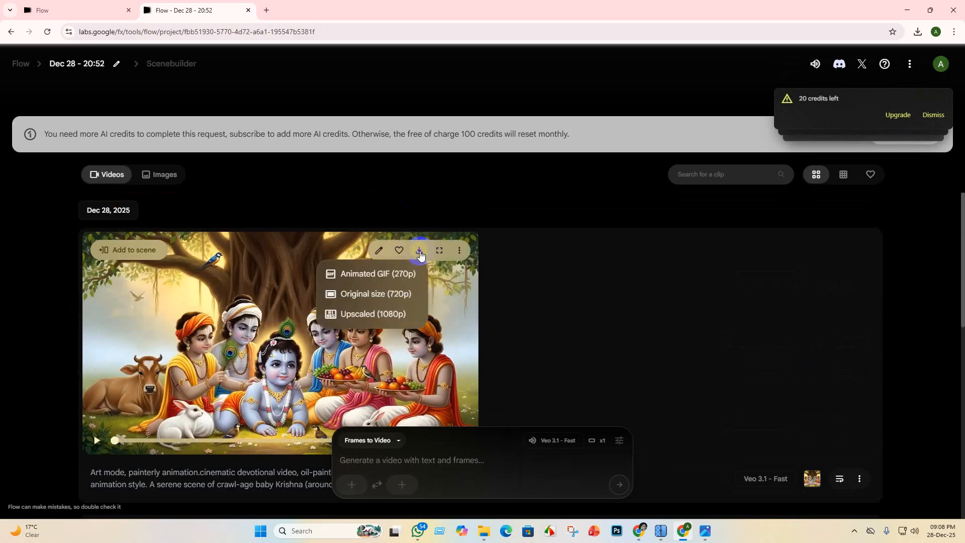
pyautogui.click(378, 303)
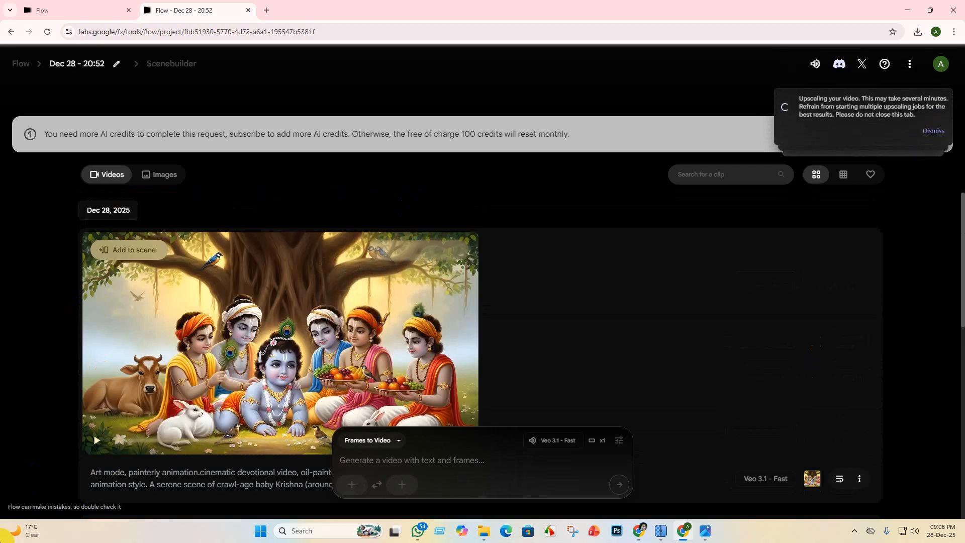
# - Play the new clip of baby Krishna sitting among his friends in the project list
pyautogui.scroll(-3, 189, 410)
pyautogui.scroll(2, 129, 328)
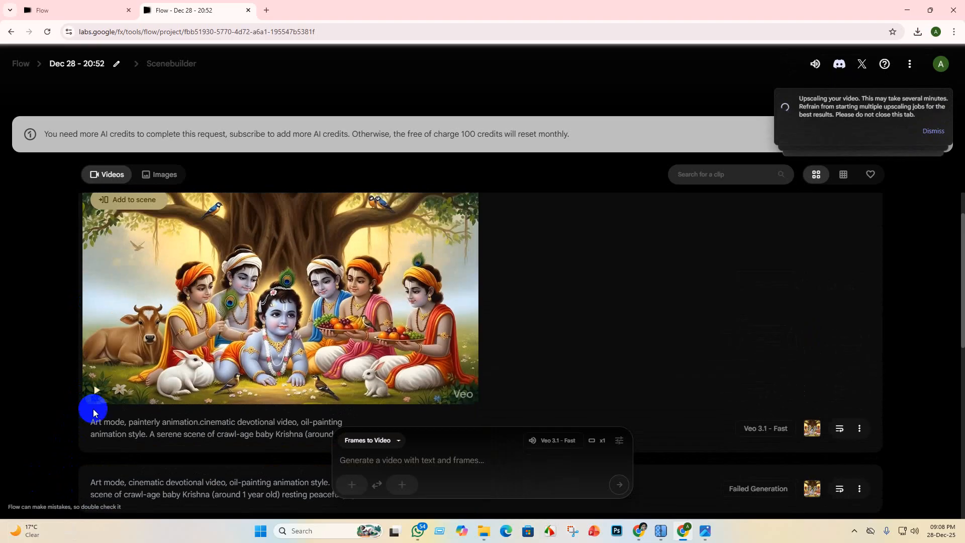
pyautogui.click(96, 393)
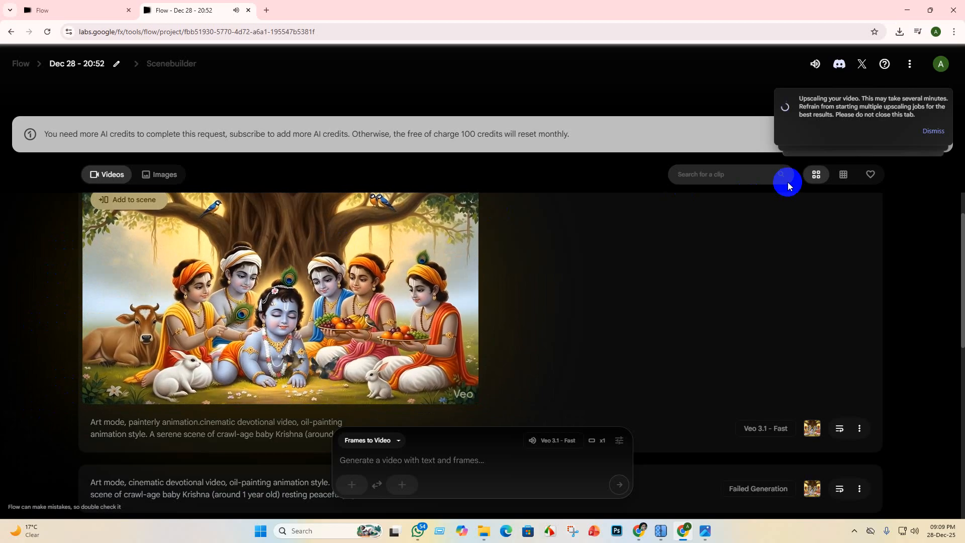
pyautogui.moveTo(93, 392)
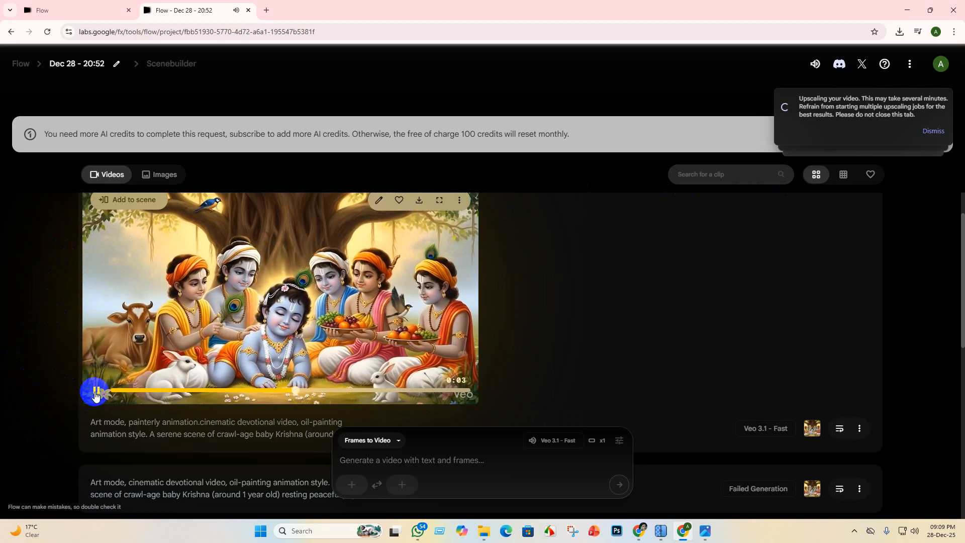
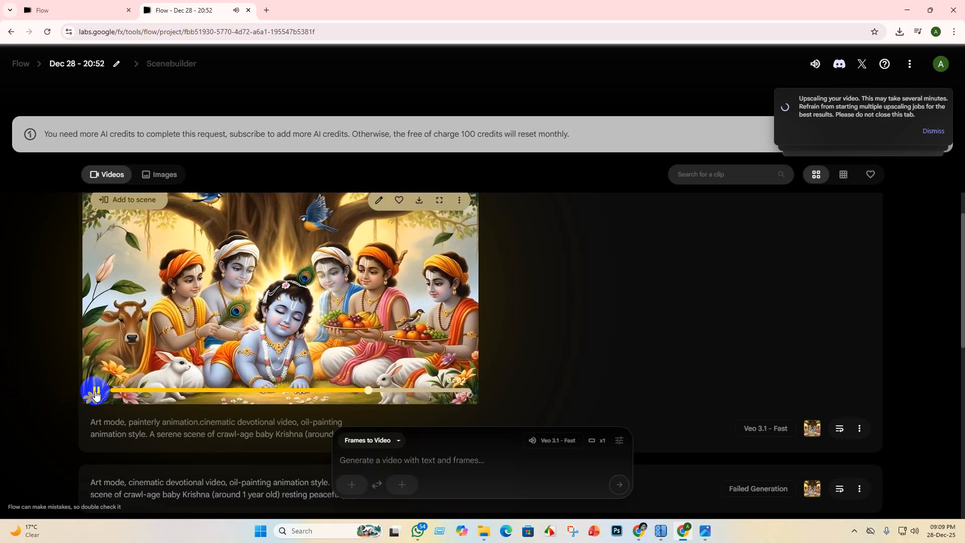
# - Review the clips of baby Krishna sitting among his friends and of him sleeping on the grass, viewing each in full screen
pyautogui.click(439, 202)
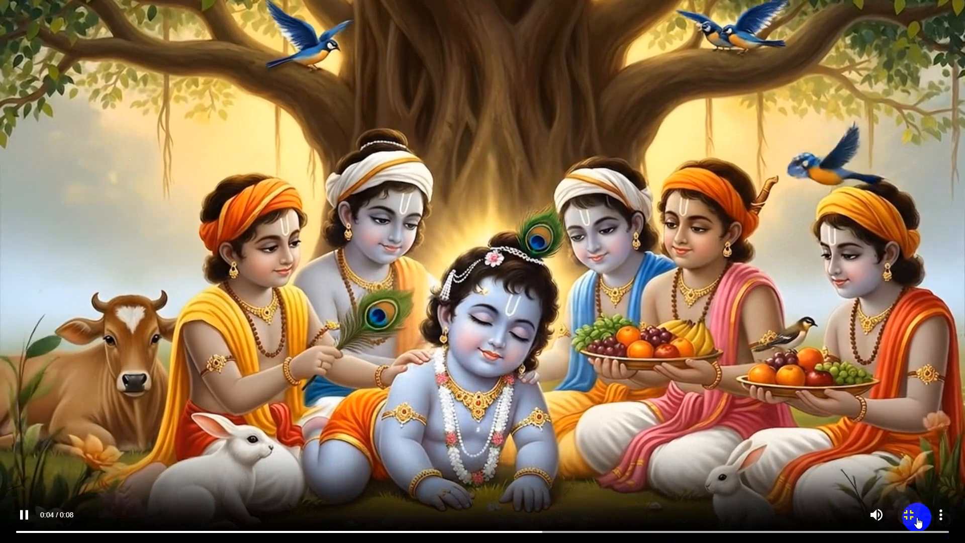
pyautogui.click(909, 515)
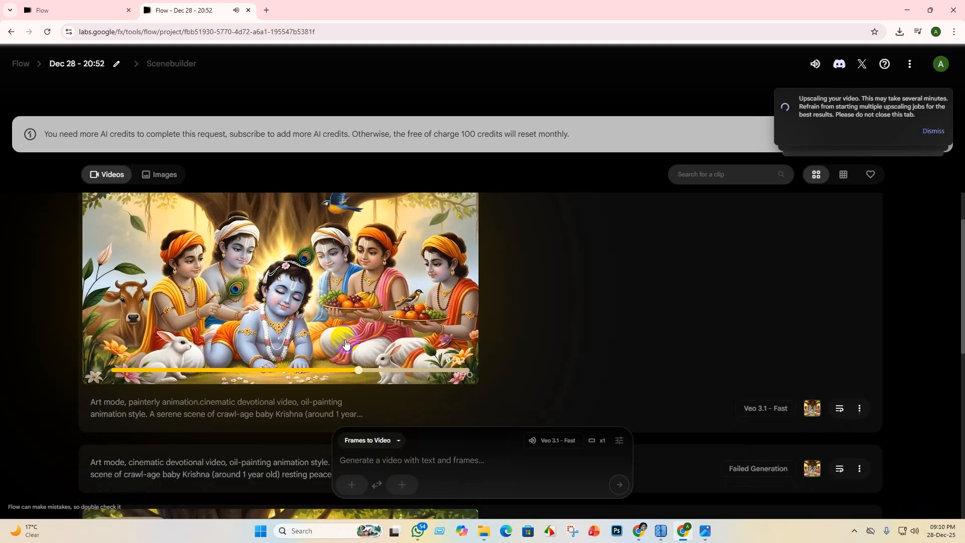
pyautogui.scroll(-6, 278, 396)
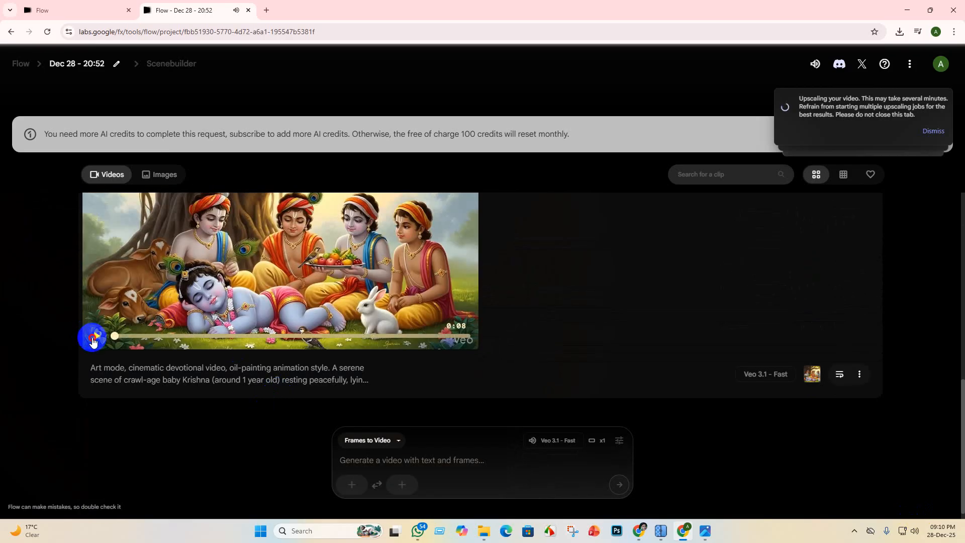
pyautogui.scroll(-4, 119, 332)
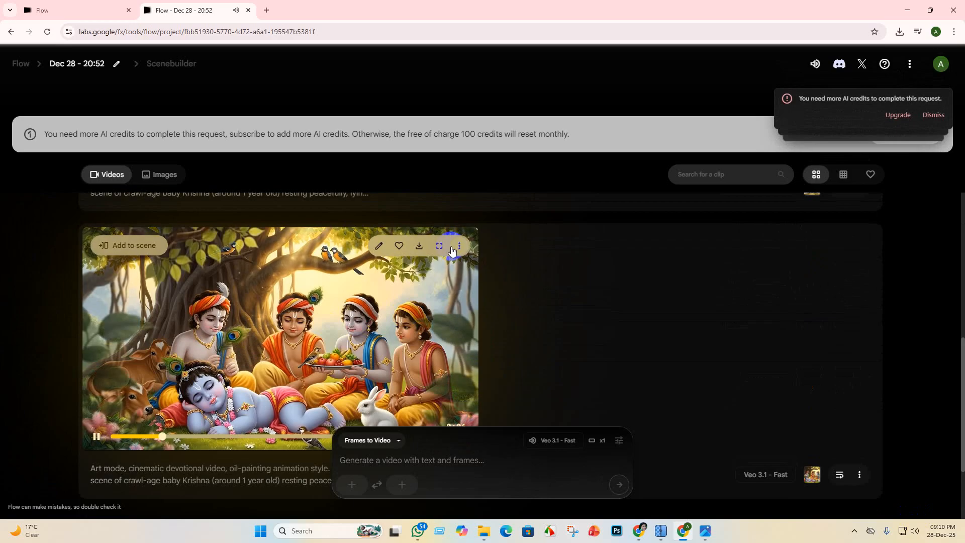
pyautogui.click(438, 248)
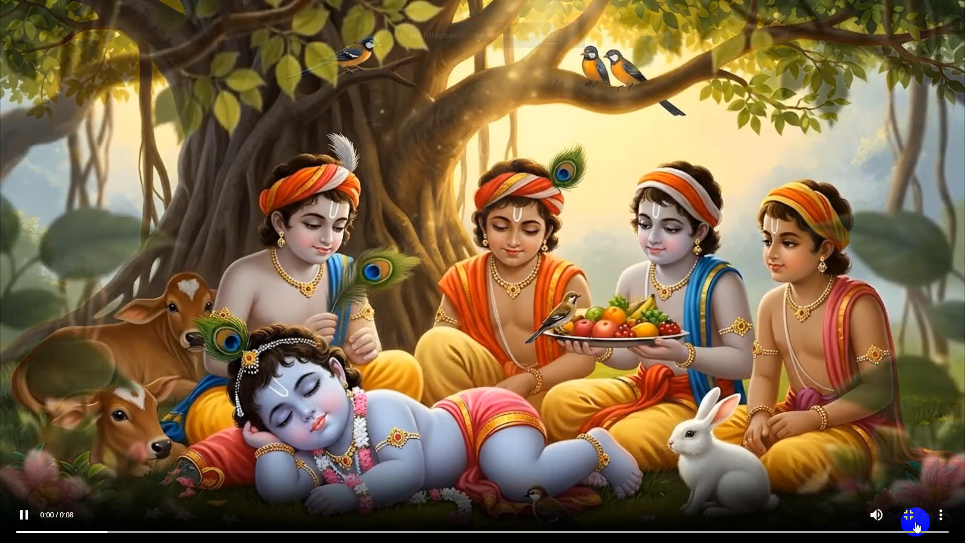
pyautogui.click(914, 518)
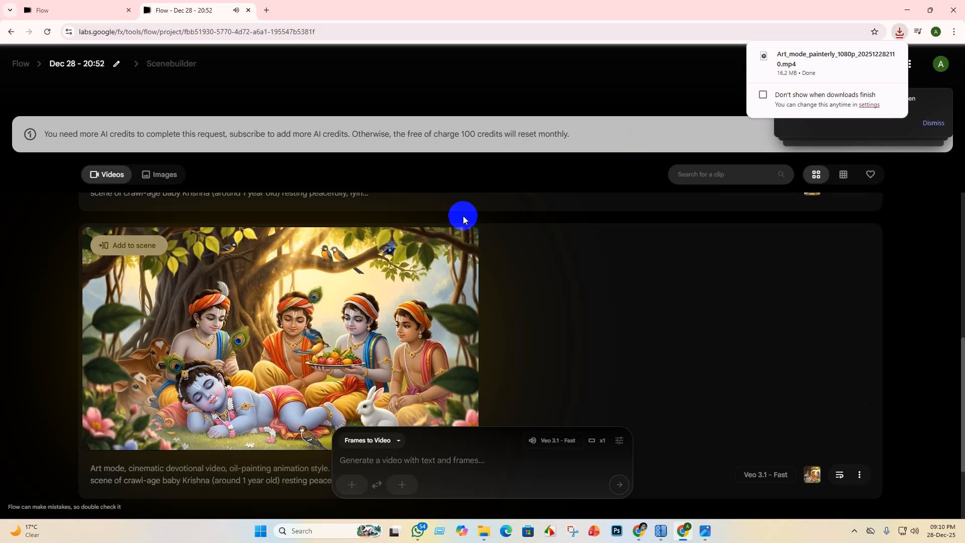
pyautogui.scroll(7, 438, 300)
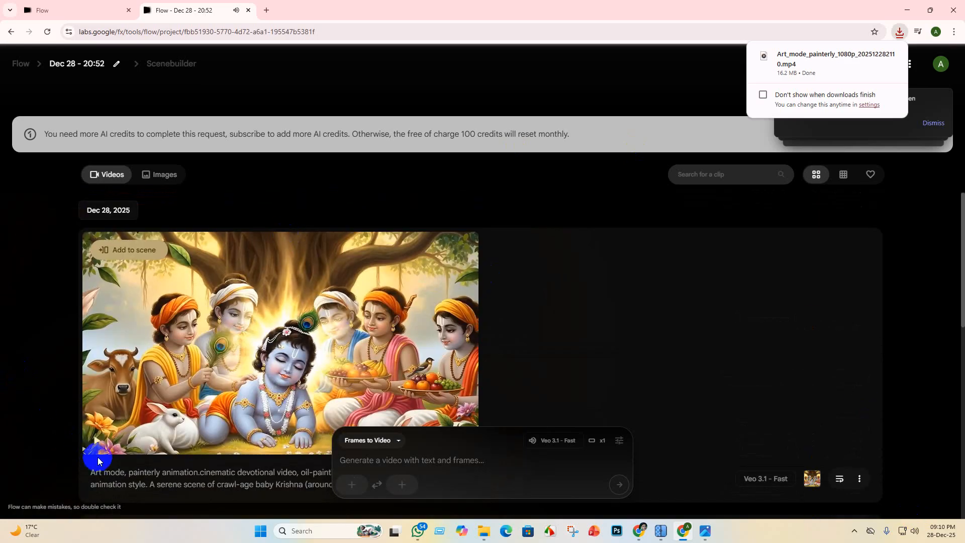
pyautogui.moveTo(823, 79)
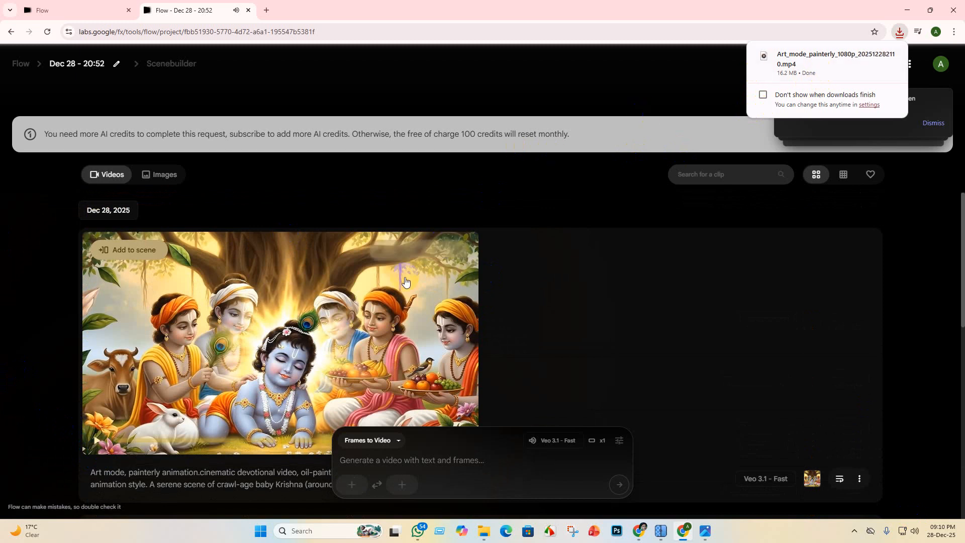
pyautogui.scroll(-9, 93, 449)
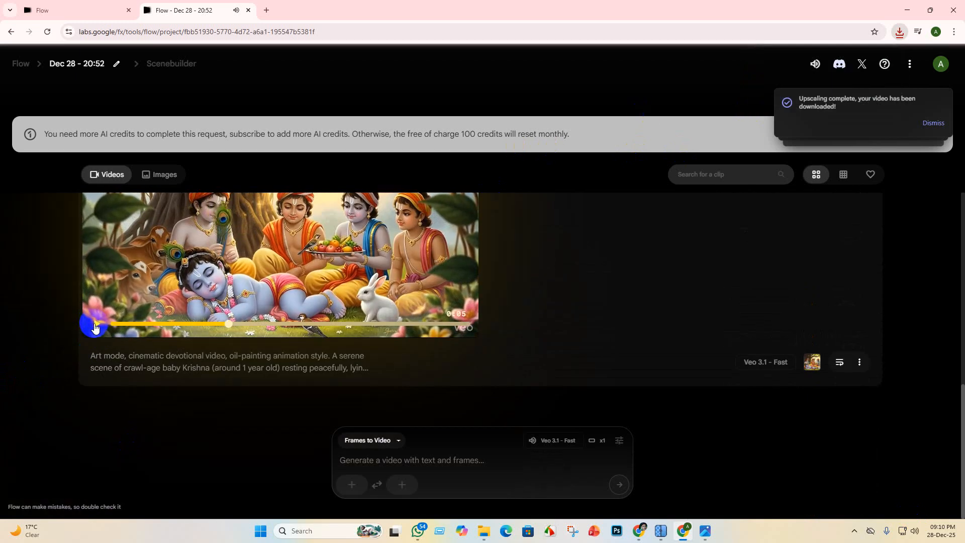
pyautogui.moveTo(962, 397); pyautogui.dragTo(960, 211)
pyautogui.moveTo(867, 127)
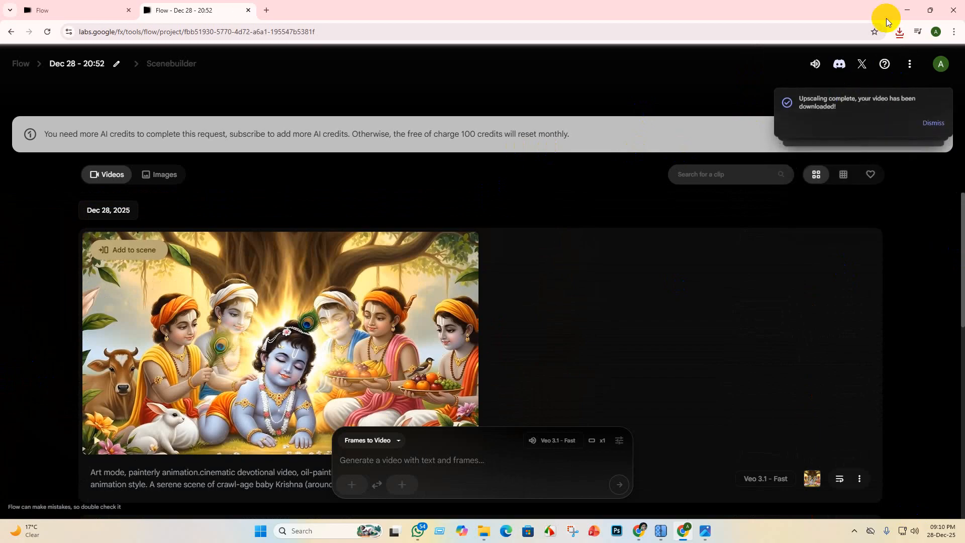
pyautogui.click(901, 33)
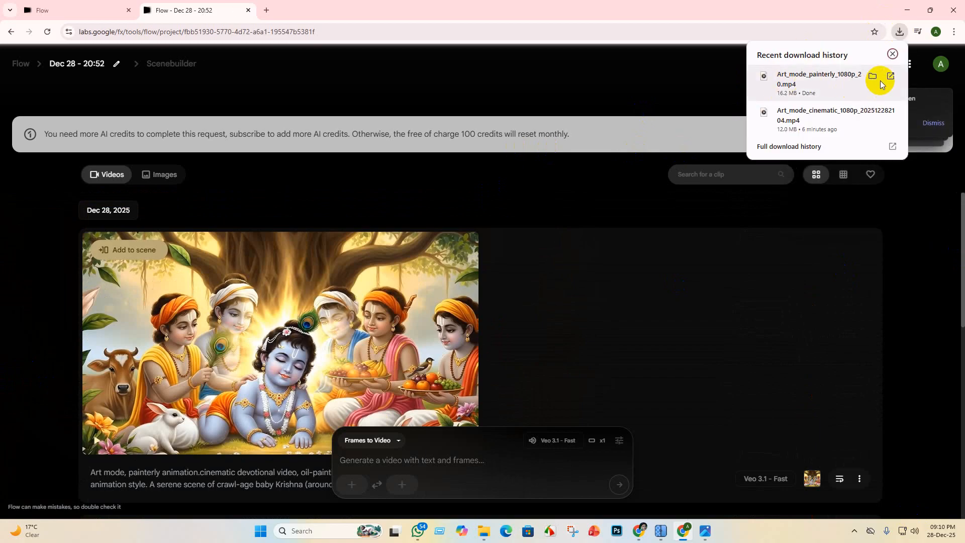
pyautogui.click(873, 77)
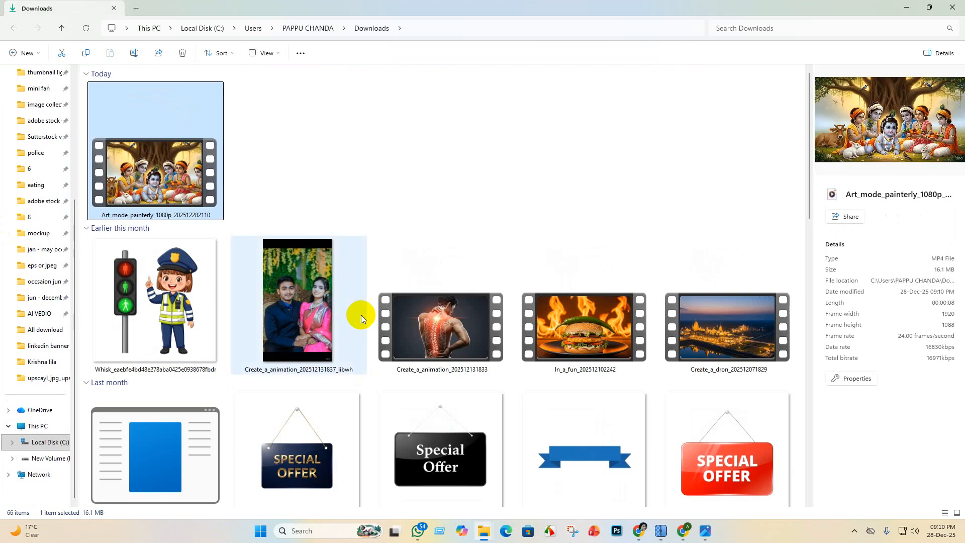
pyautogui.click(65, 52)
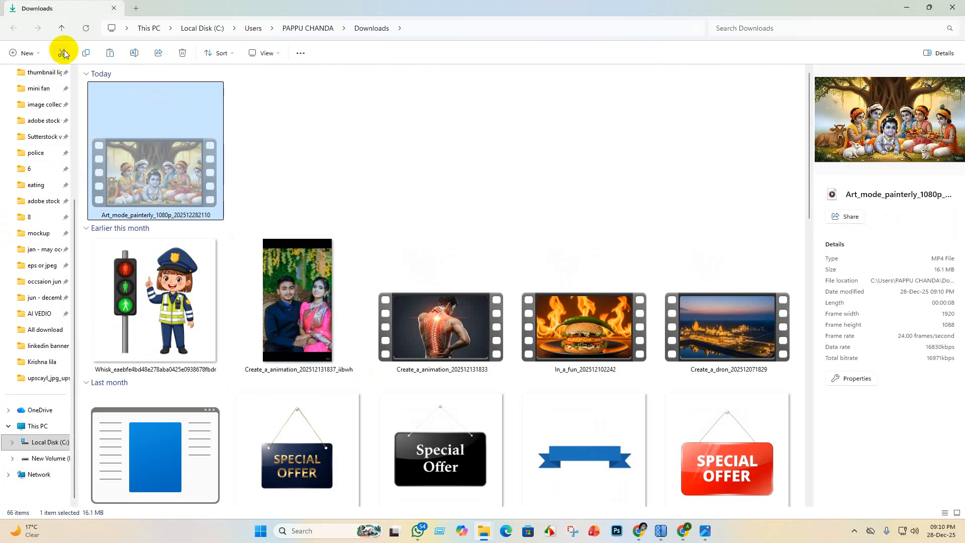
pyautogui.click(42, 362)
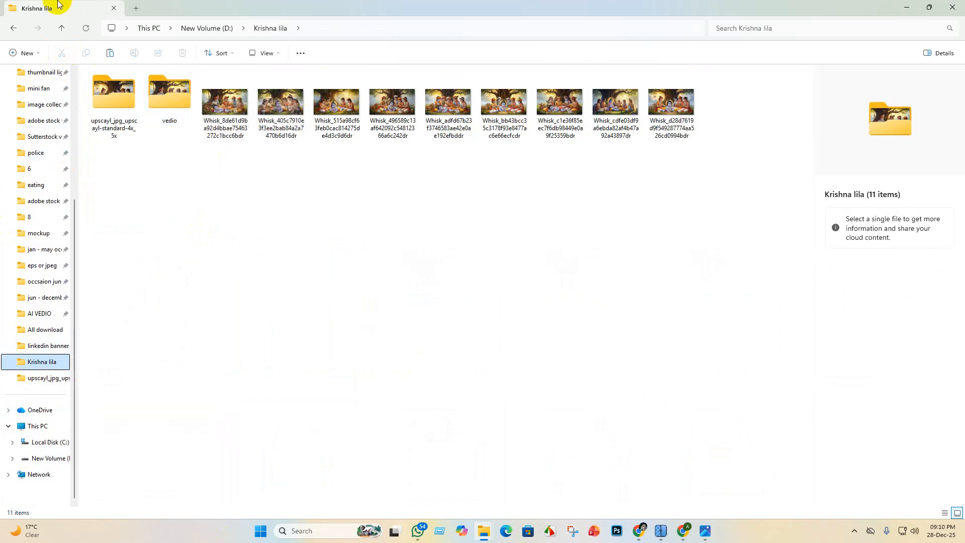
pyautogui.moveTo(196, 105)
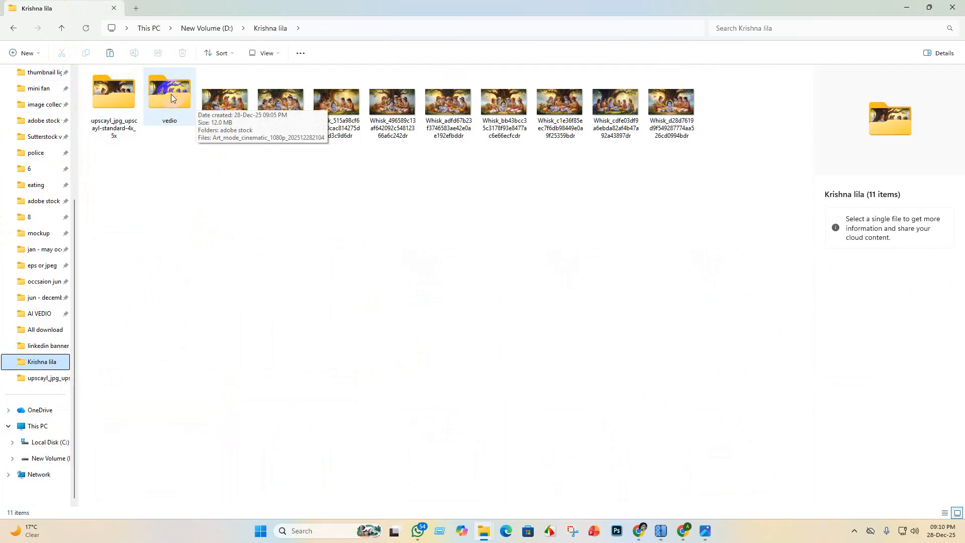
pyautogui.doubleClick(172, 92)
pyautogui.click(156, 138)
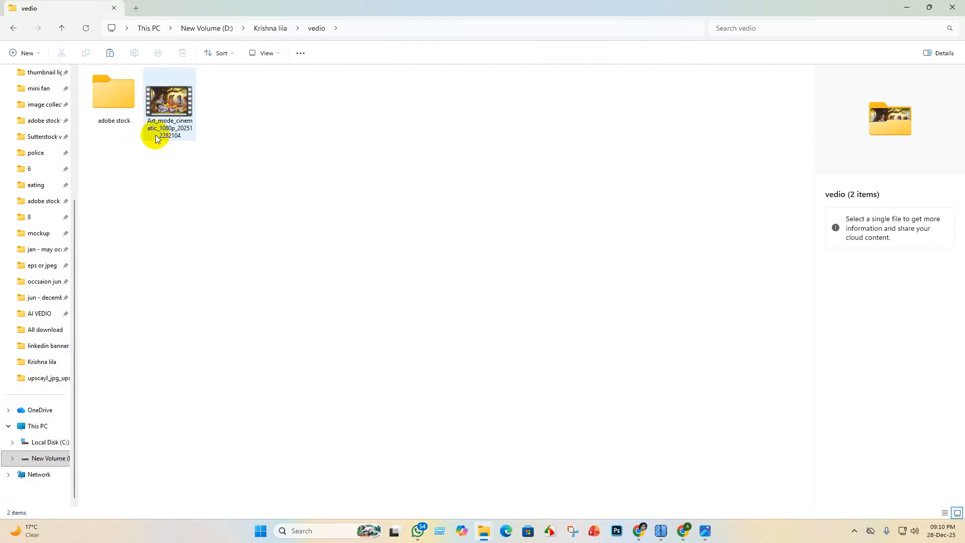
pyautogui.click(113, 52)
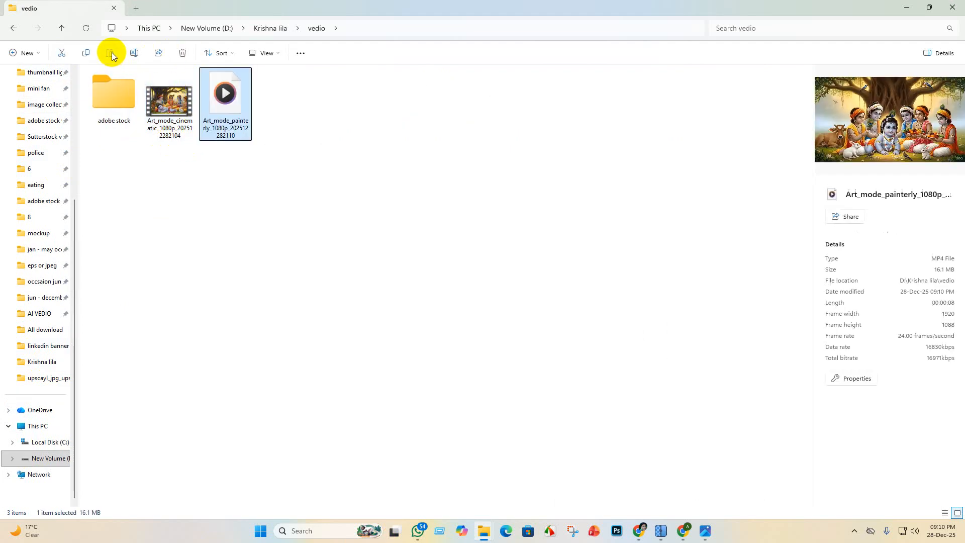
# - Minimize the open windows, launch CapCut, and create a new video project after dismissing the Pro trial offer
pyautogui.moveTo(417, 533)
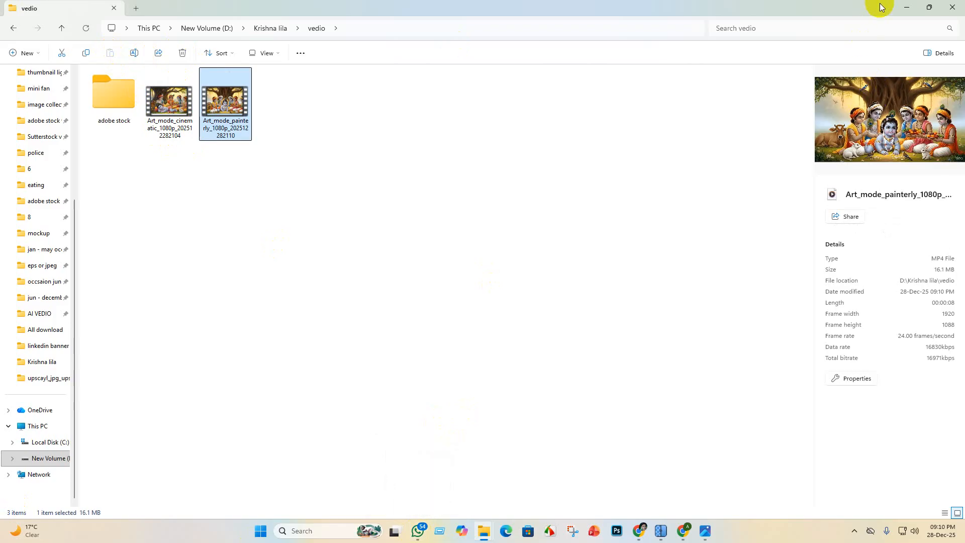
pyautogui.click(909, 7)
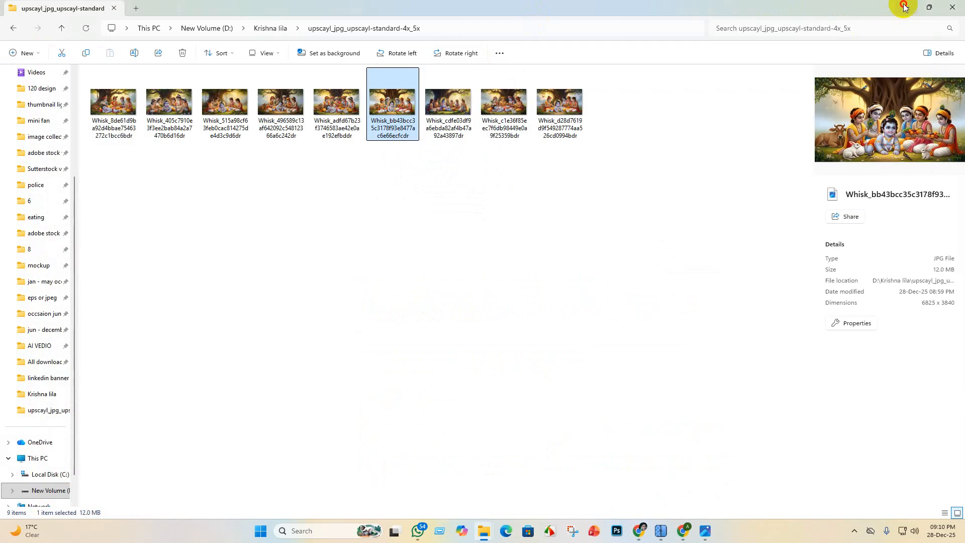
pyautogui.click(904, 6)
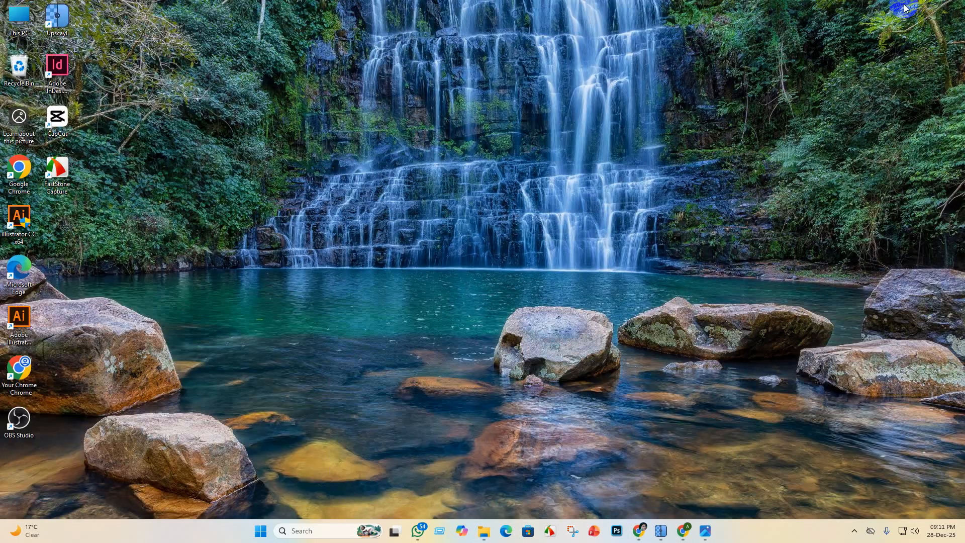
pyautogui.doubleClick(17, 179)
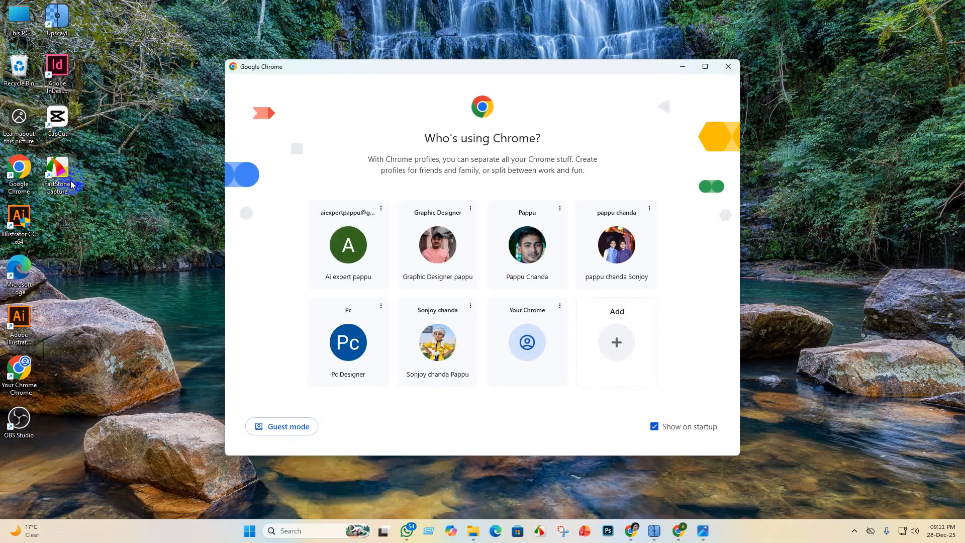
pyautogui.click(678, 64)
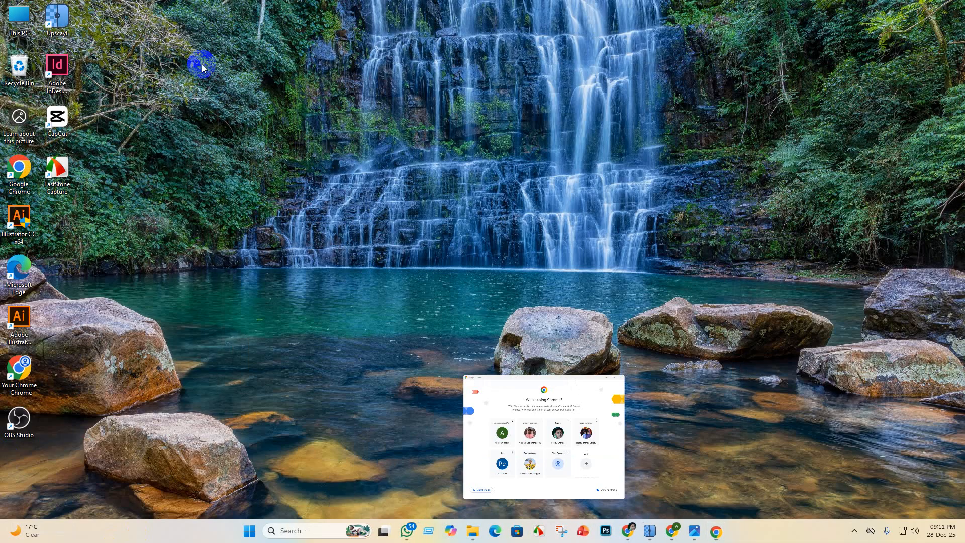
pyautogui.doubleClick(59, 117)
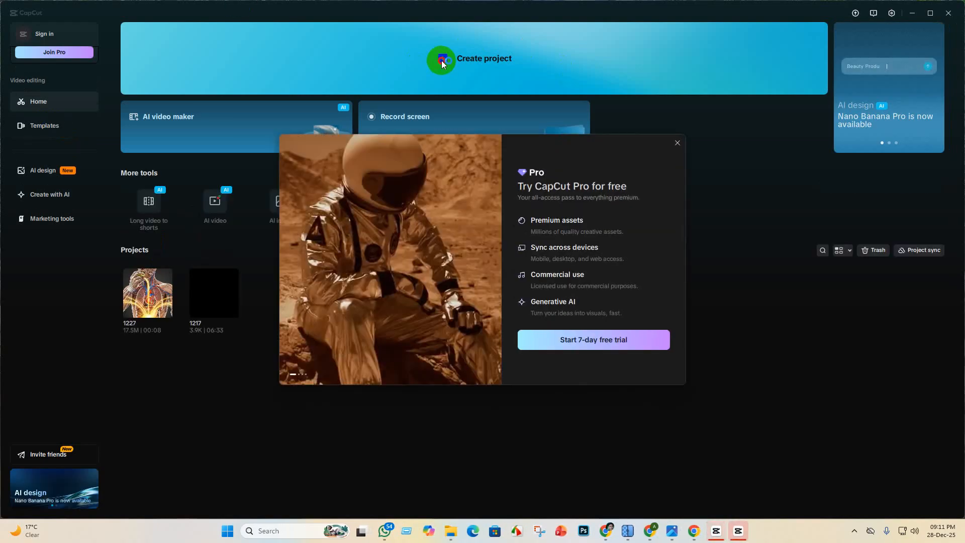
pyautogui.click(676, 143)
pyautogui.click(445, 59)
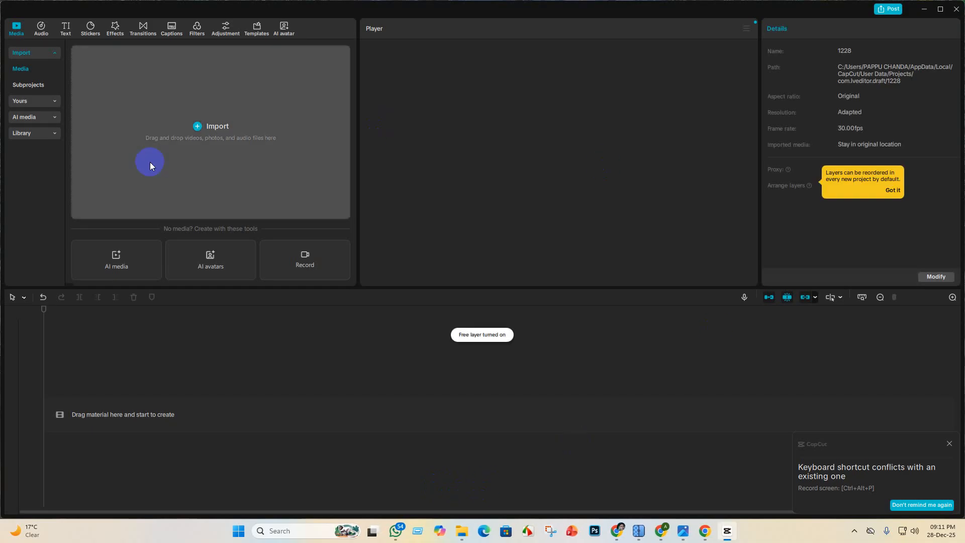
pyautogui.click(203, 130)
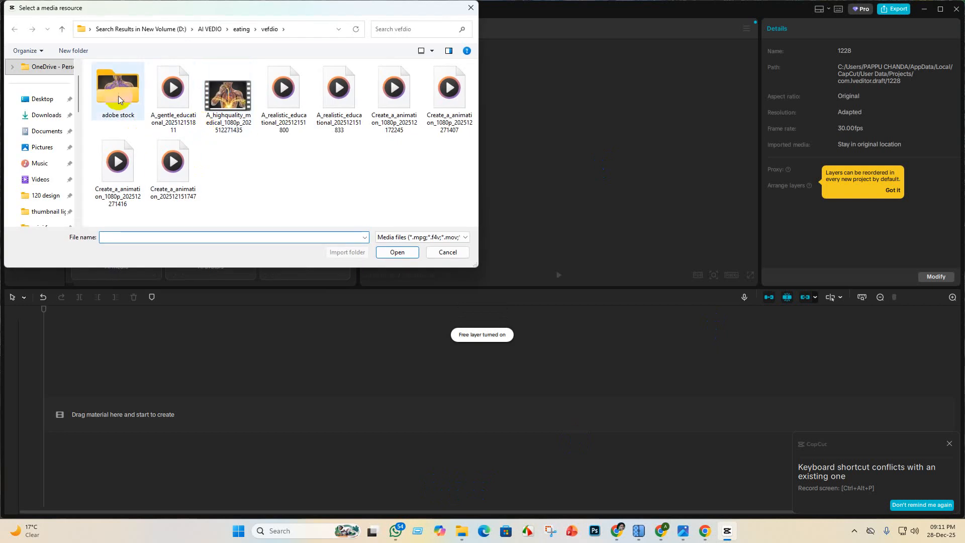
pyautogui.scroll(-5, 43, 171)
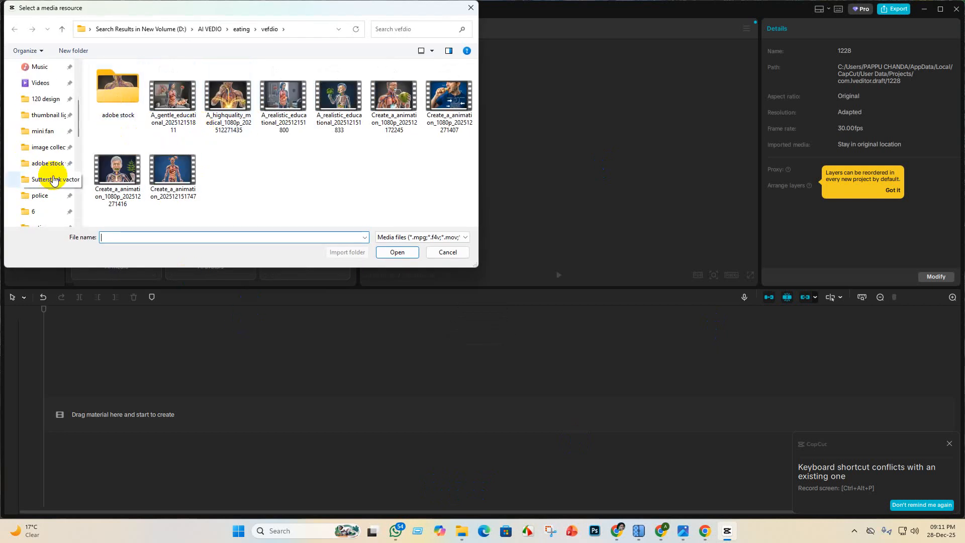
pyautogui.scroll(-4, 56, 174)
pyautogui.scroll(6, 54, 174)
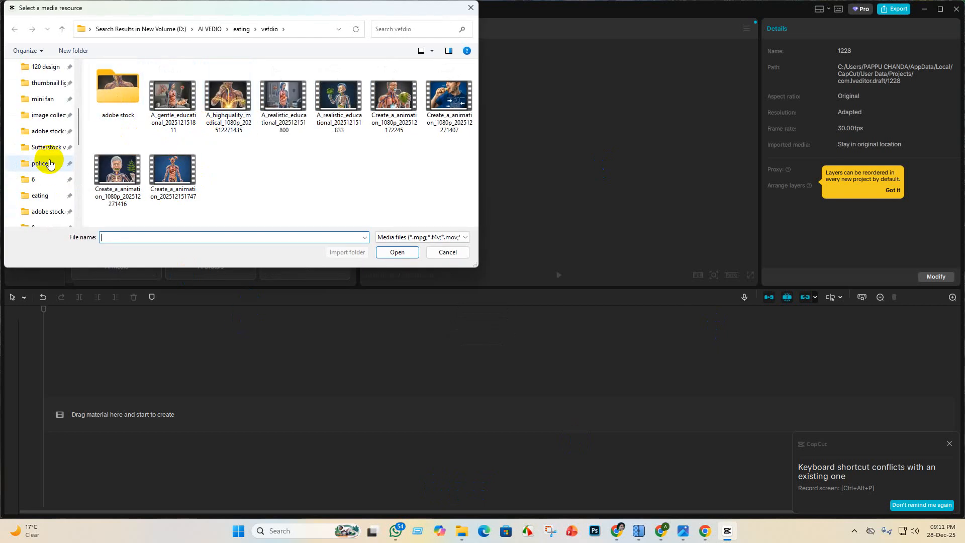
pyautogui.scroll(-5, 50, 161)
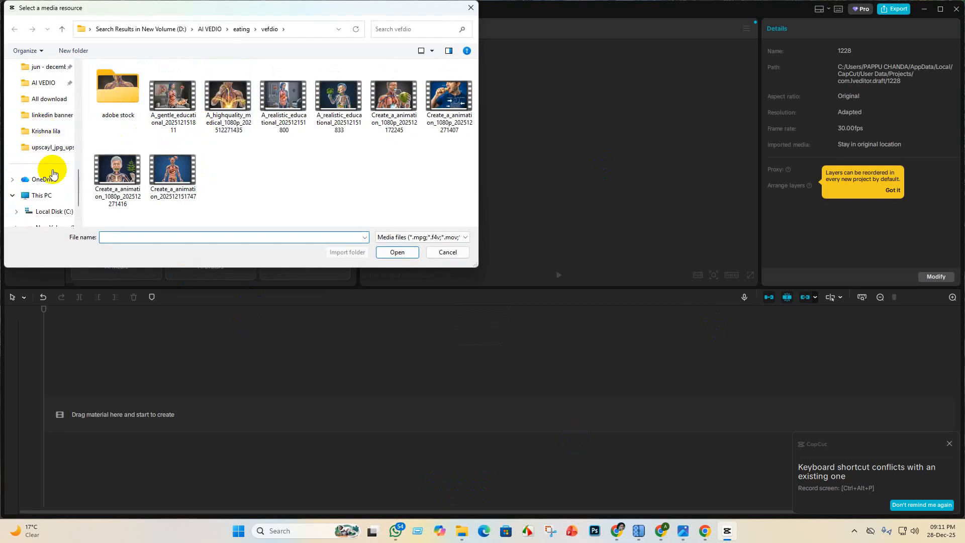
pyautogui.click(47, 132)
pyautogui.doubleClick(175, 85)
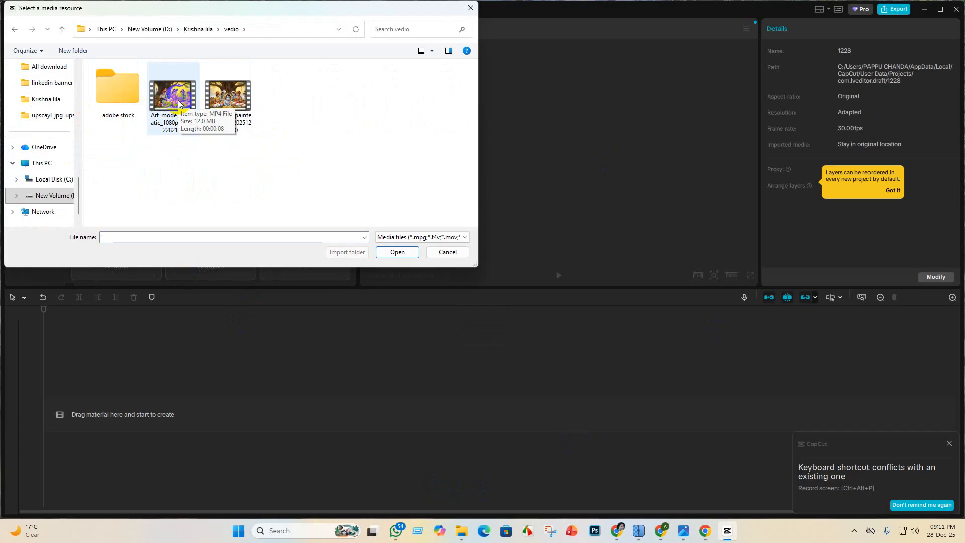
pyautogui.click(173, 103)
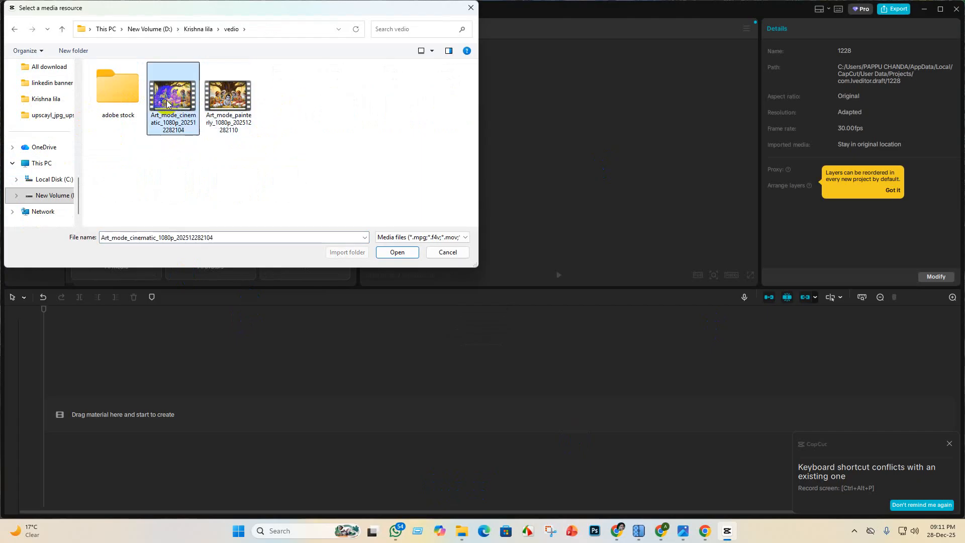
pyautogui.click(397, 252)
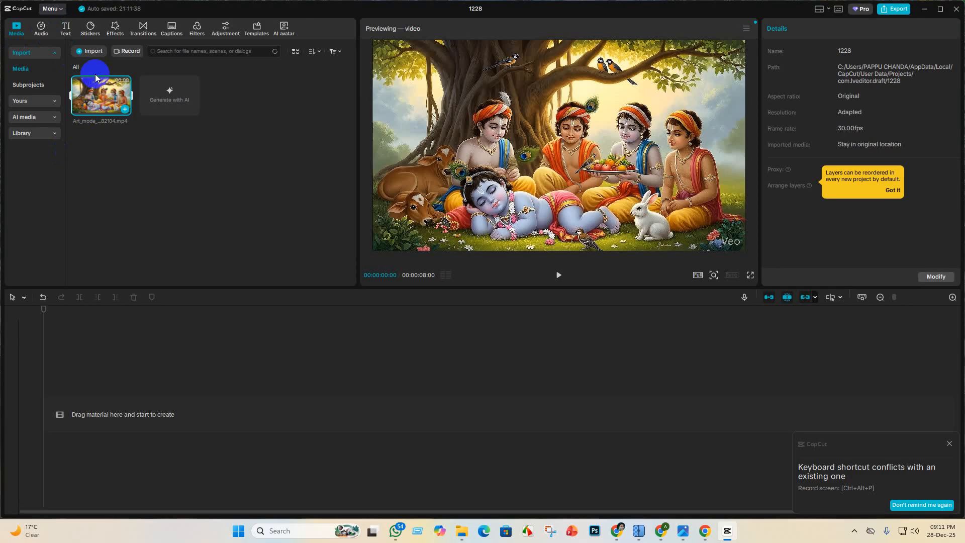
pyautogui.click(91, 52)
pyautogui.click(228, 98)
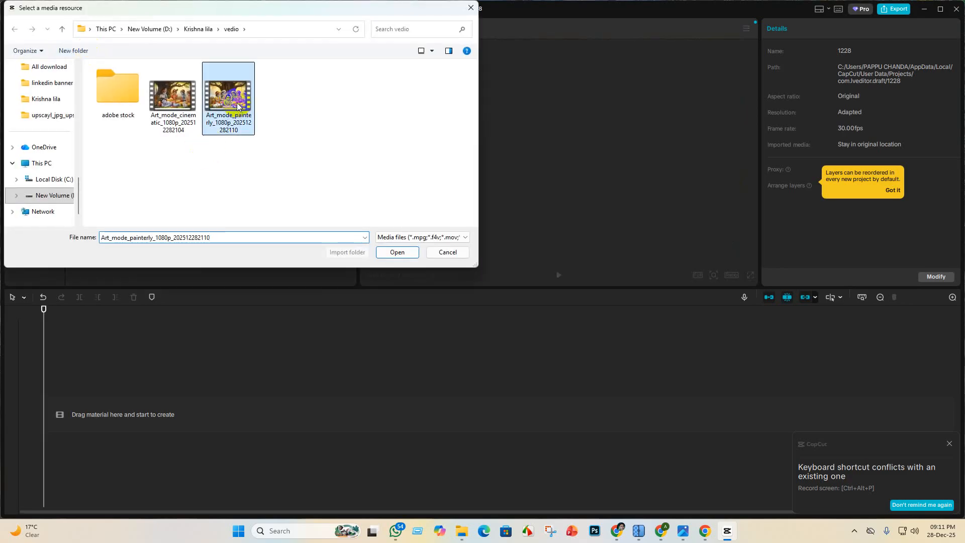
pyautogui.click(407, 251)
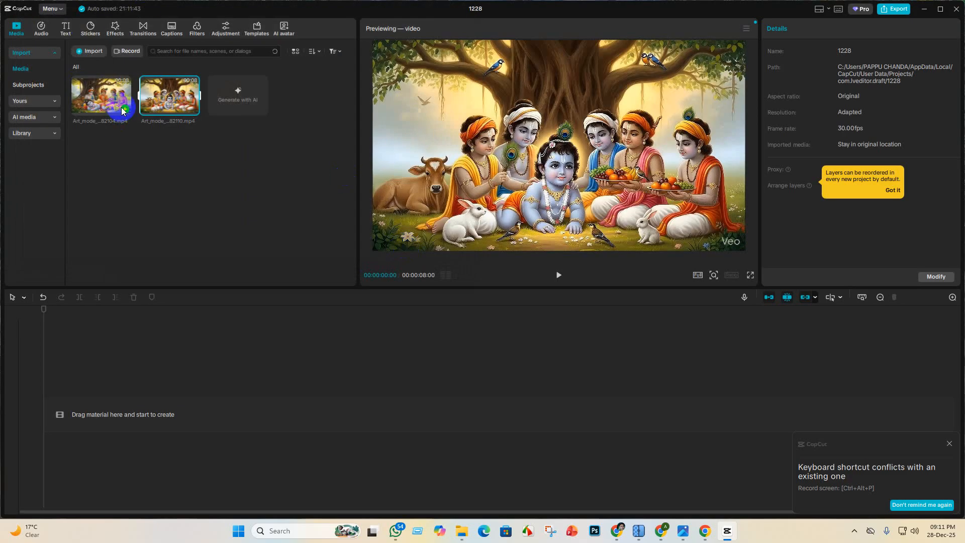
pyautogui.click(125, 109)
pyautogui.click(222, 423)
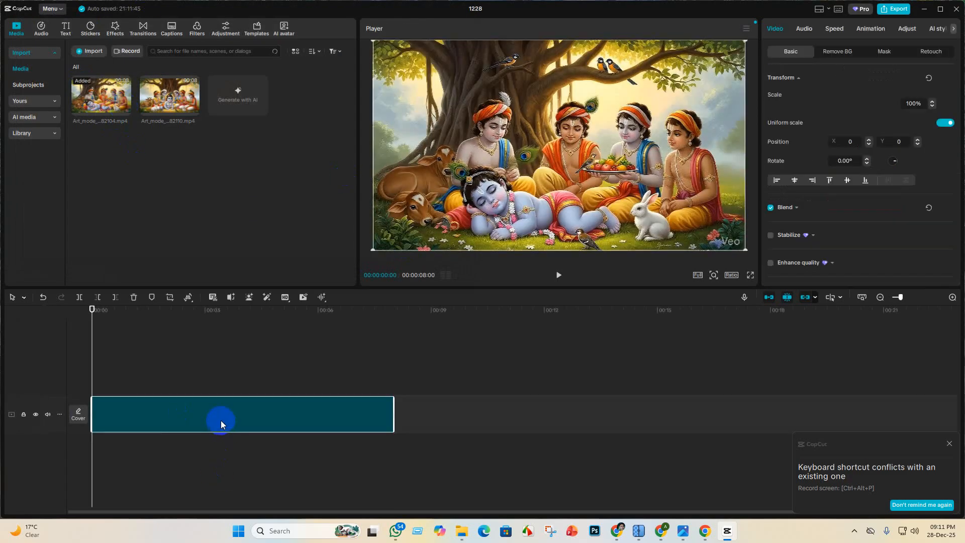
pyautogui.rightClick(222, 425)
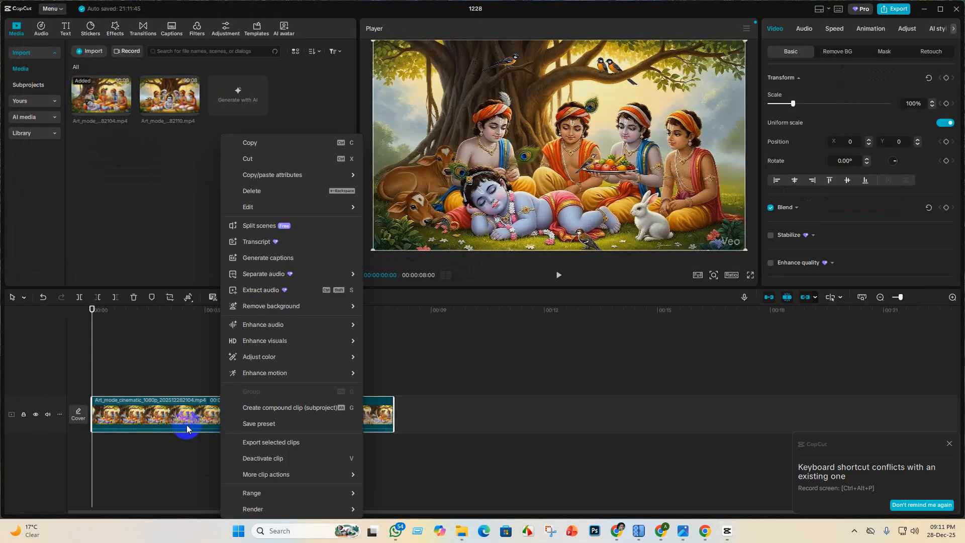
pyautogui.click(274, 290)
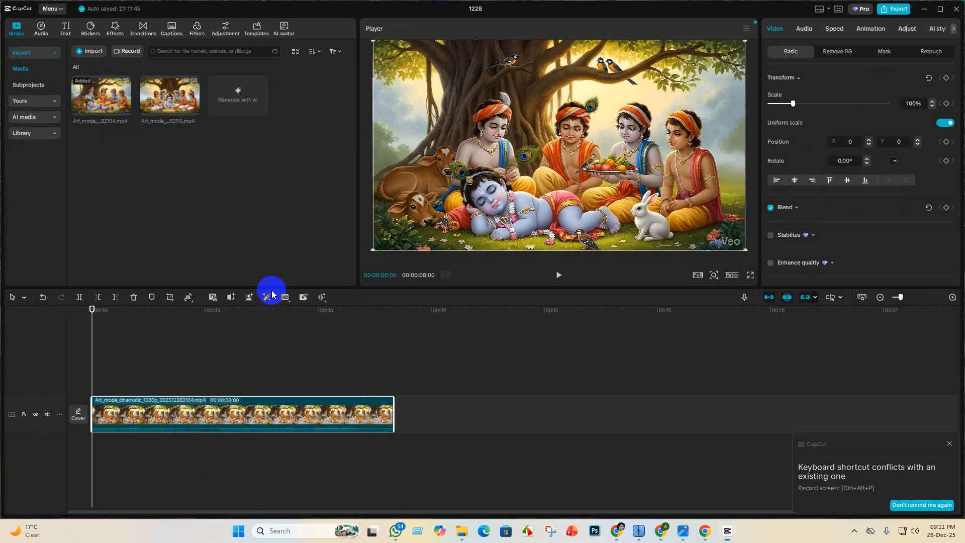
# - Delete the audio extracted from the cinematic clip and mute the video track
pyautogui.click(194, 453)
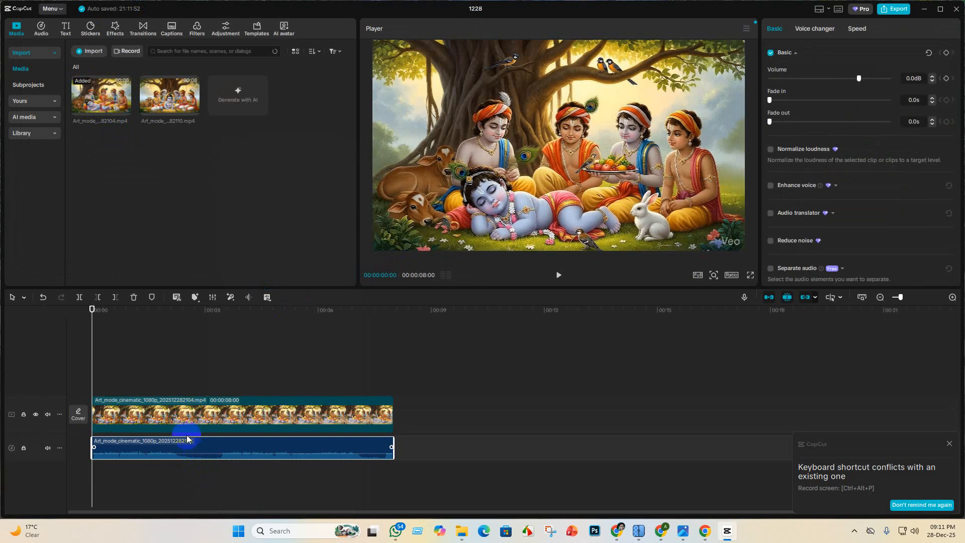
pyautogui.click(133, 298)
pyautogui.click(48, 415)
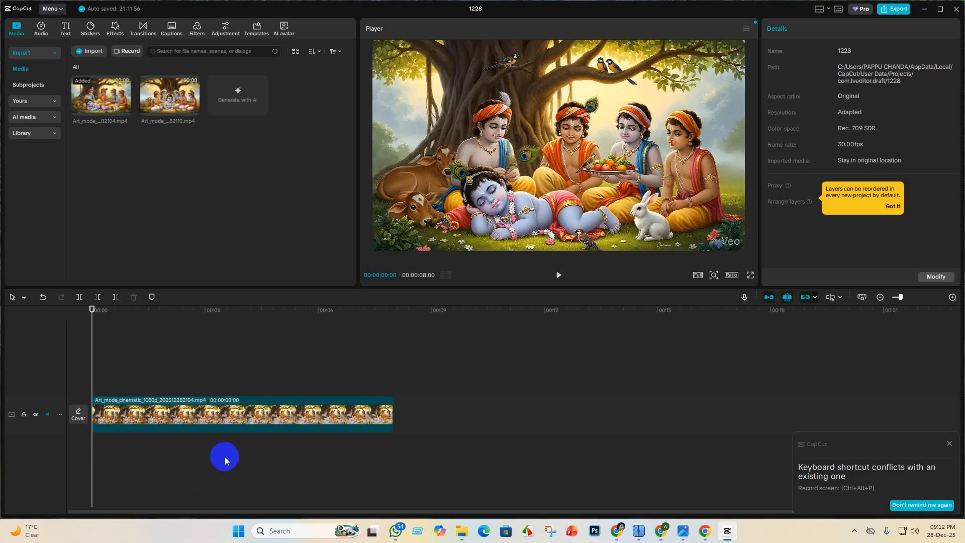
# - Move the playhead to about 00:00:04:26 and set the cinematic clip's scale to 115%
pyautogui.click(243, 421)
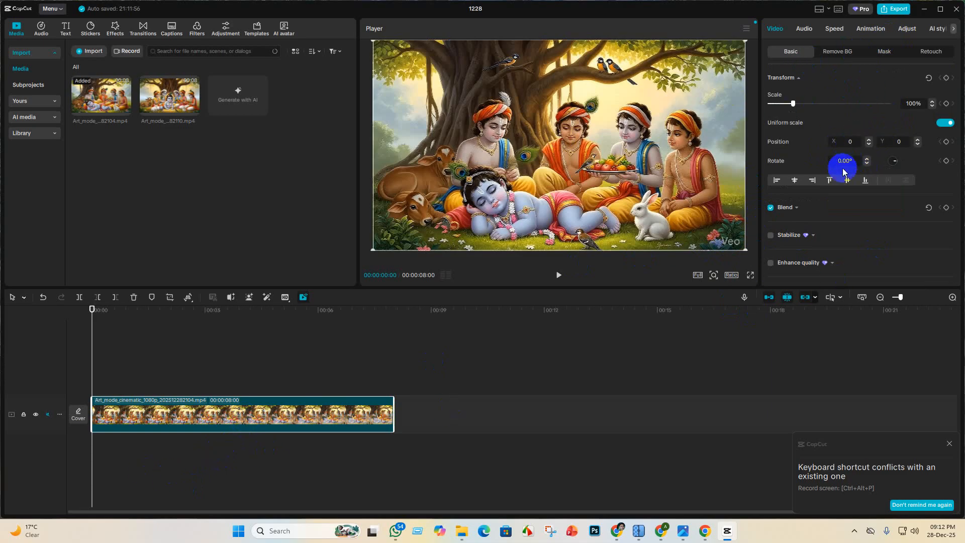
pyautogui.click(271, 473)
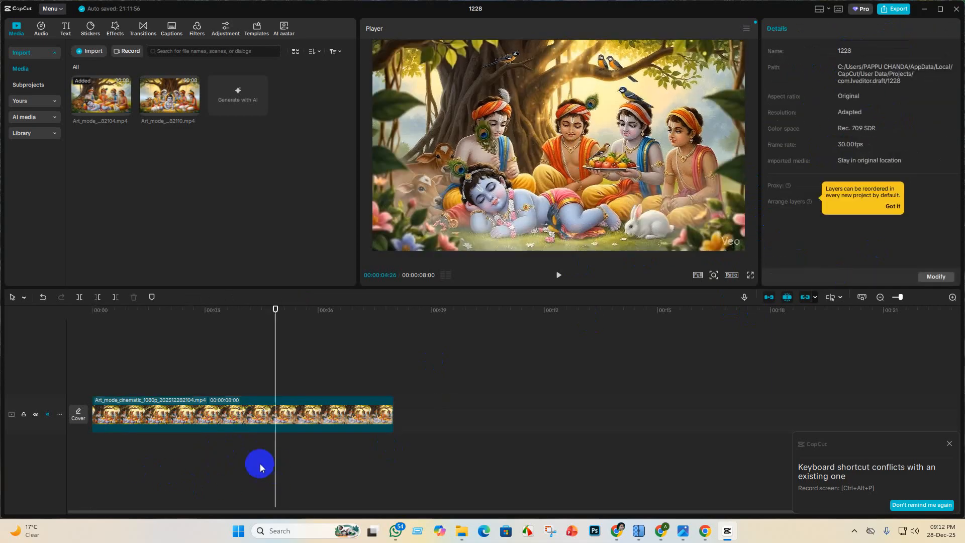
pyautogui.click(259, 413)
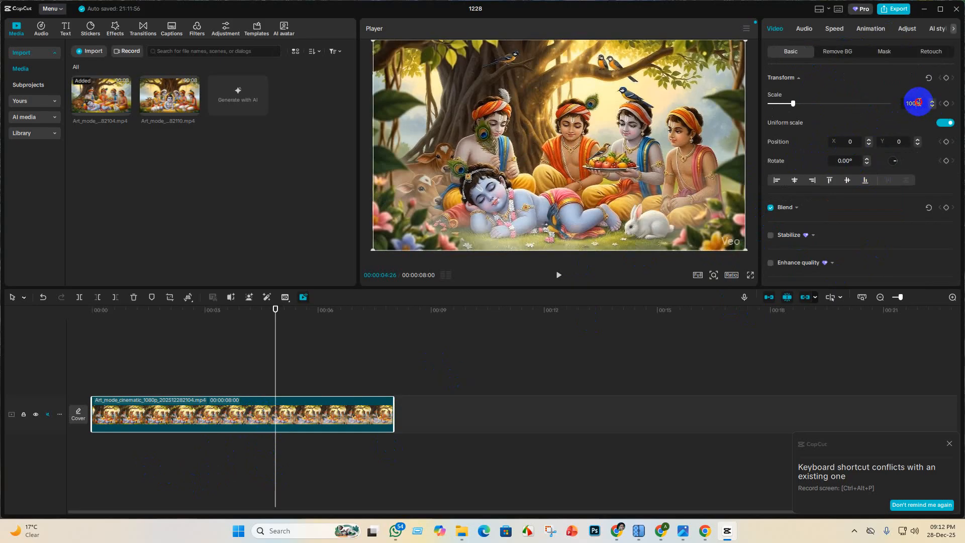
pyautogui.scroll(6, 920, 102)
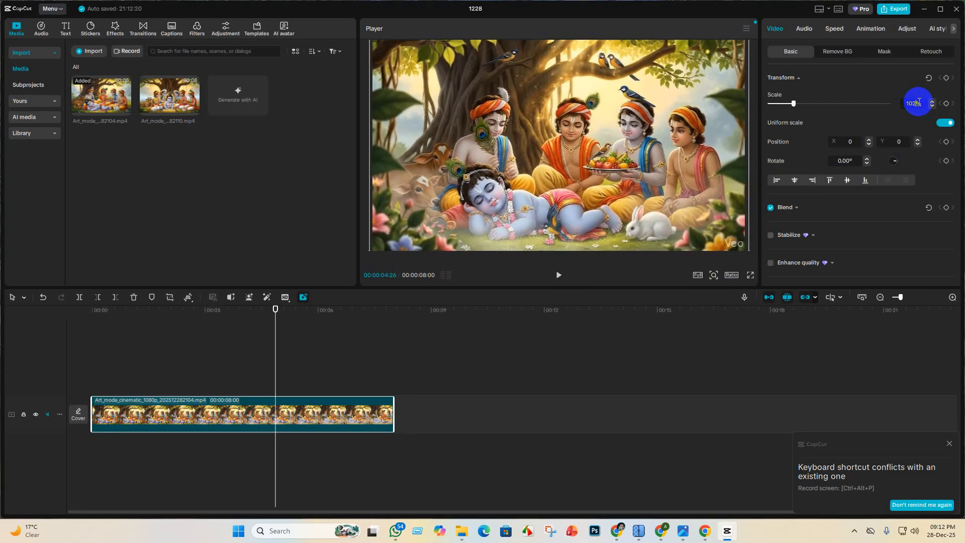
pyautogui.scroll(5, 920, 102)
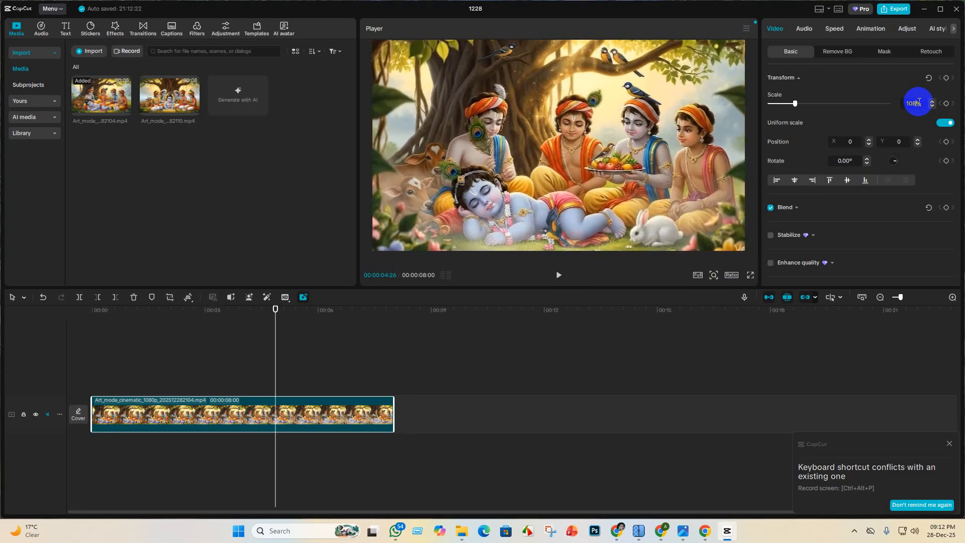
pyautogui.scroll(3, 920, 102)
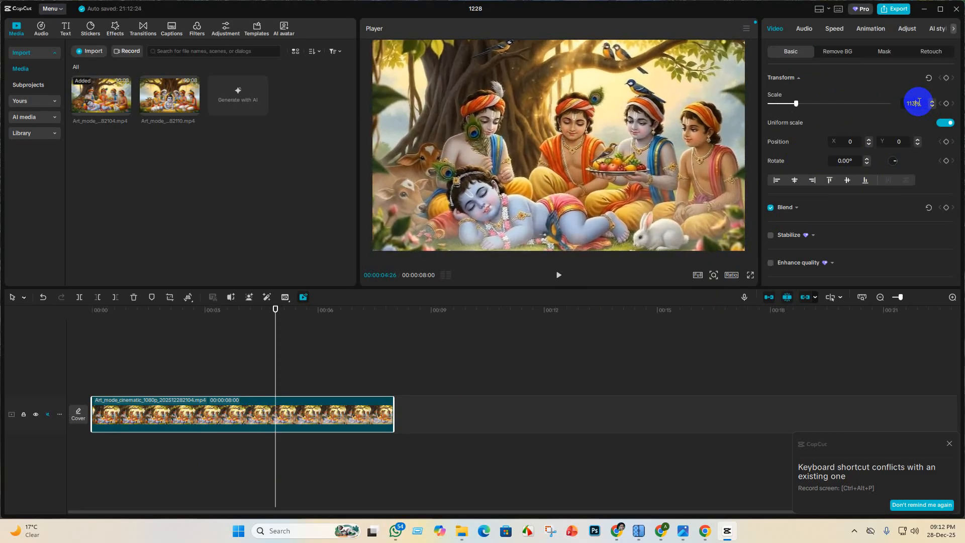
pyautogui.scroll(1, 919, 102)
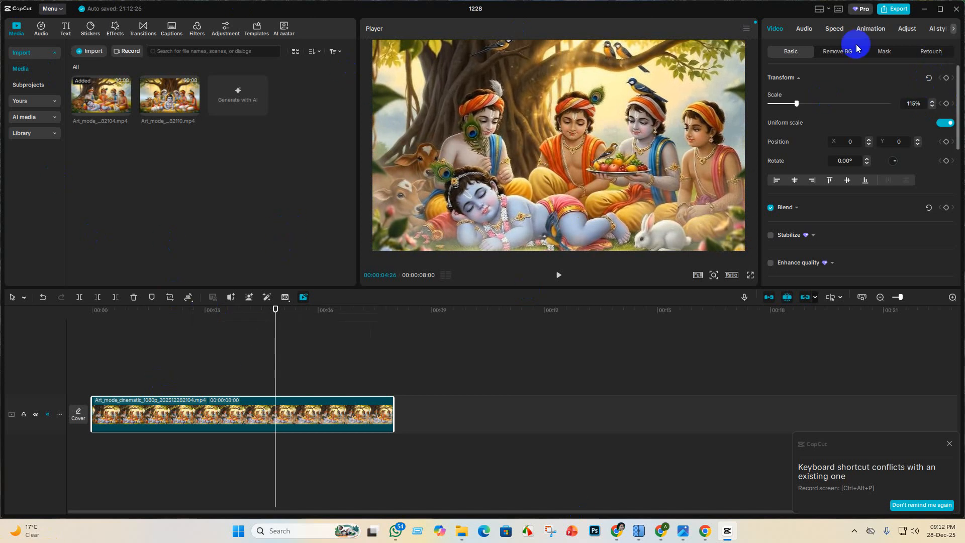
# - Export the project as 1228 with the frame rate set to 60fps
pyautogui.click(898, 9)
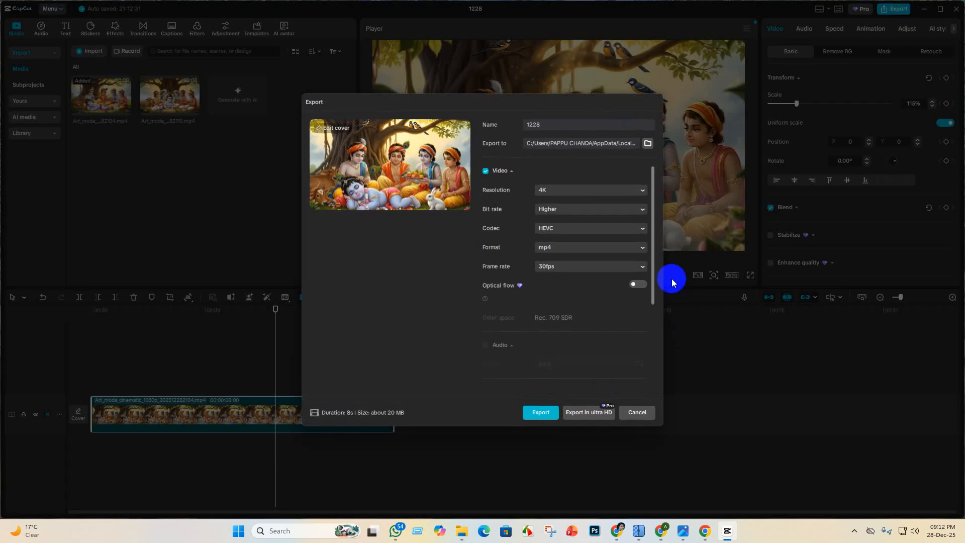
pyautogui.click(643, 267)
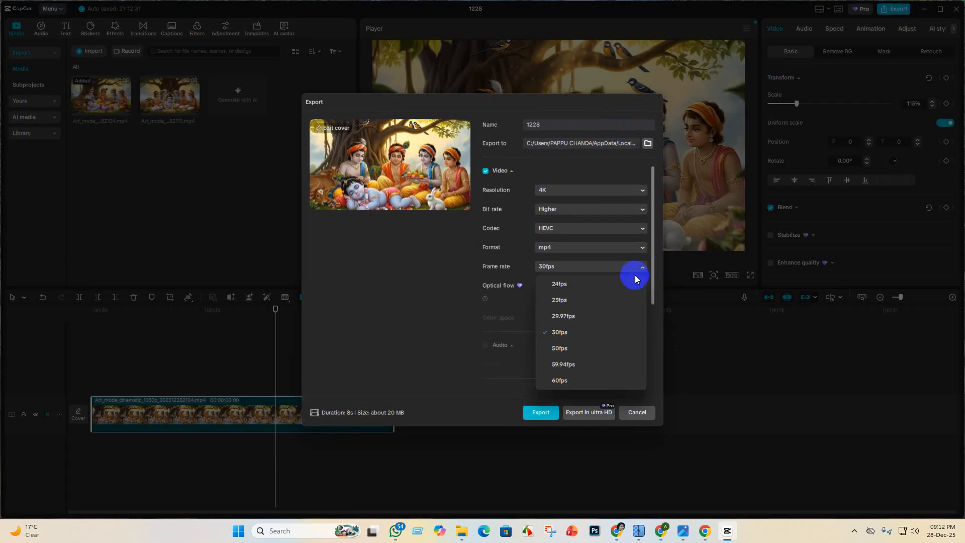
pyautogui.click(582, 380)
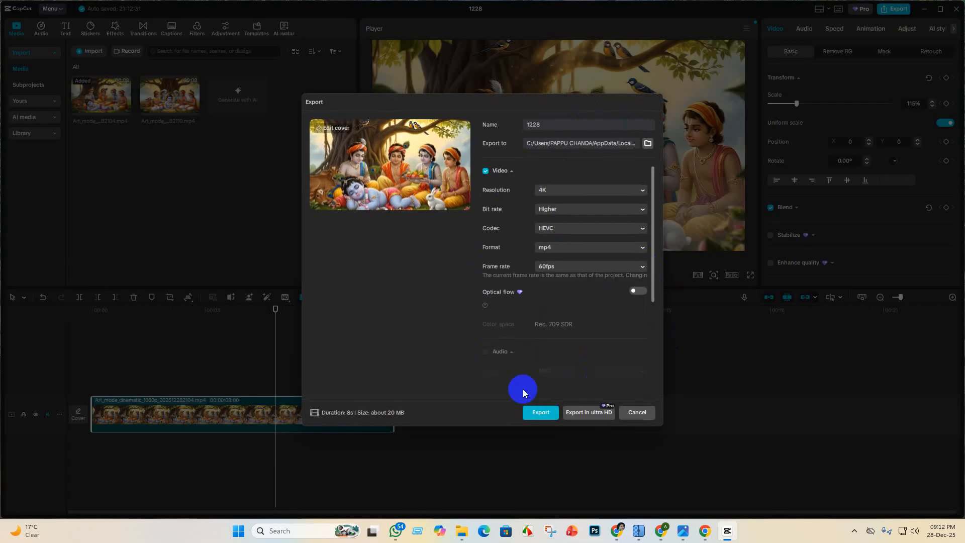
pyautogui.click(540, 412)
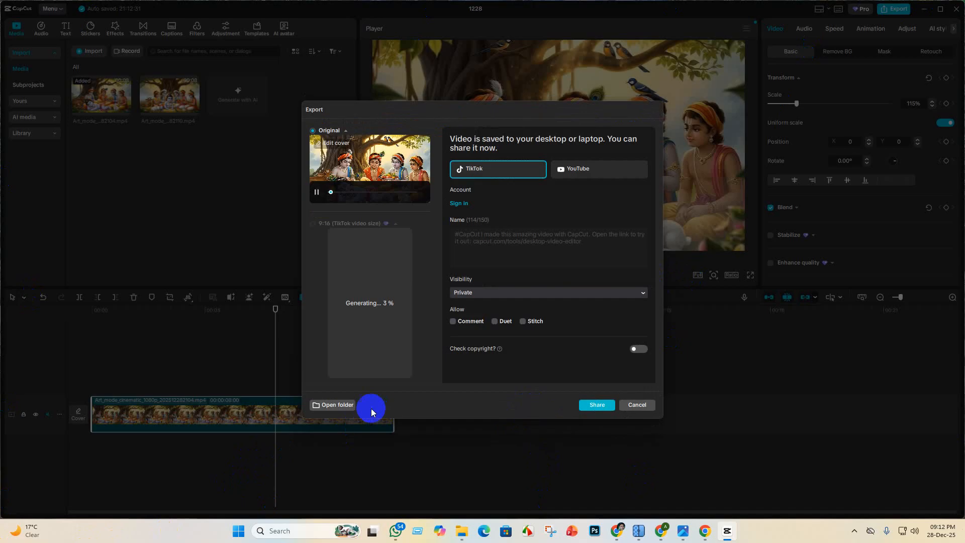
# - Copy the exported 1228 video from its output folder into the adobe stock folder inside Krishna lila's vedio folder
pyautogui.click(338, 405)
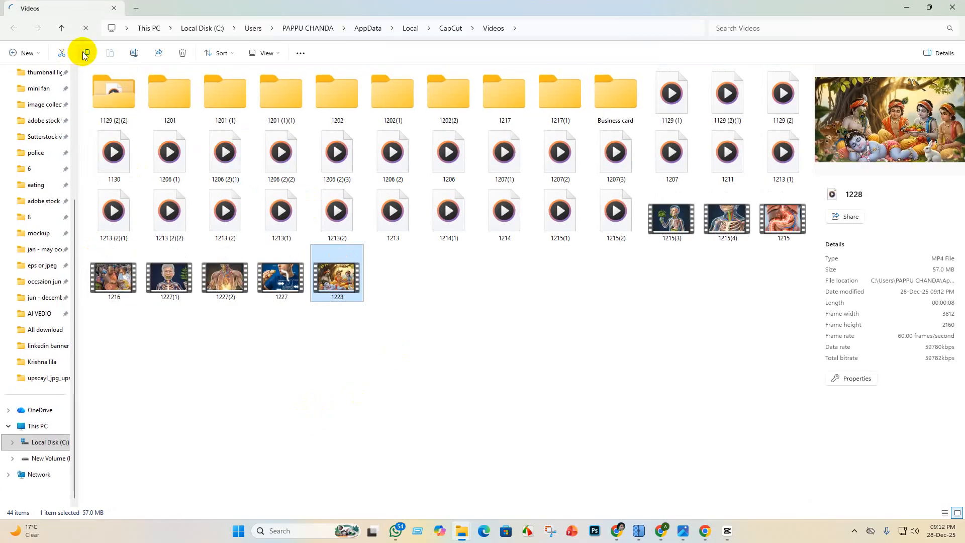
pyautogui.click(88, 57)
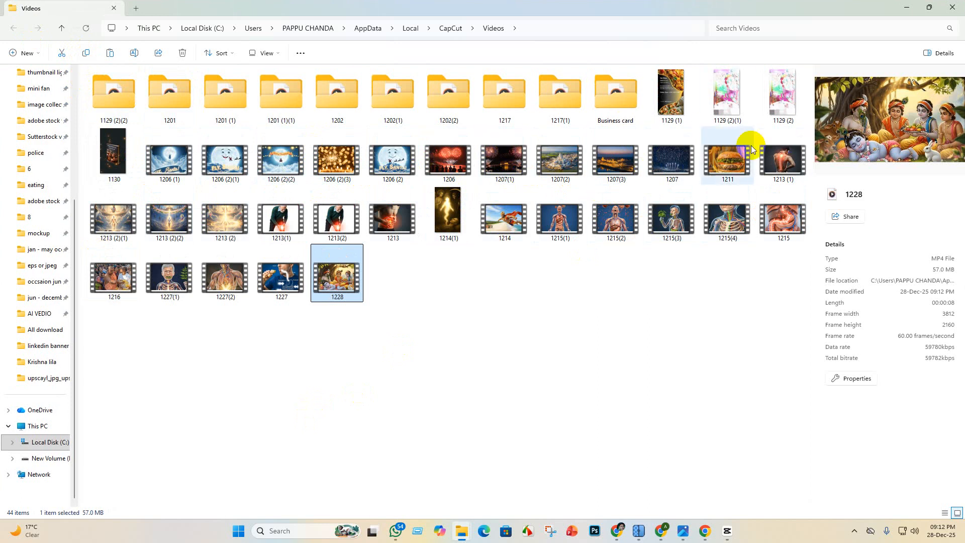
pyautogui.click(54, 362)
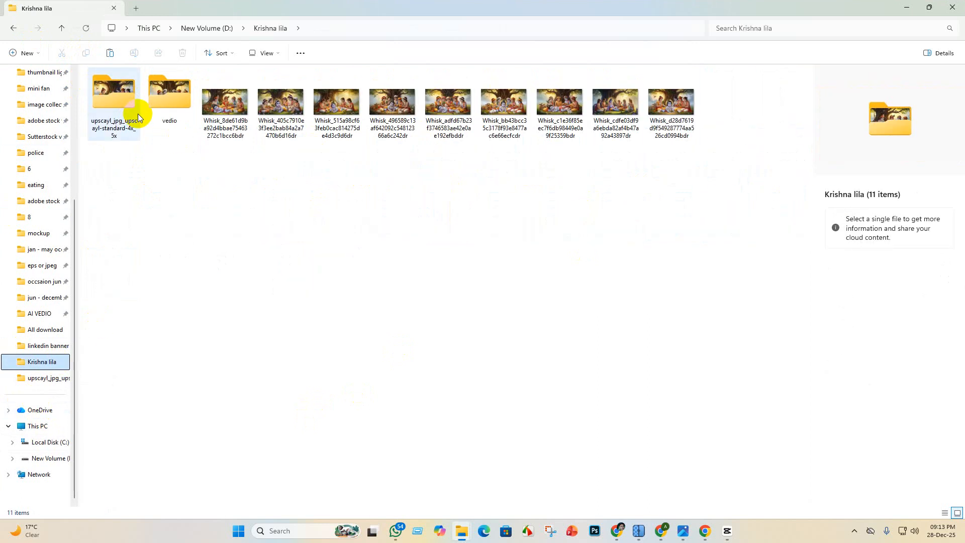
pyautogui.doubleClick(175, 107)
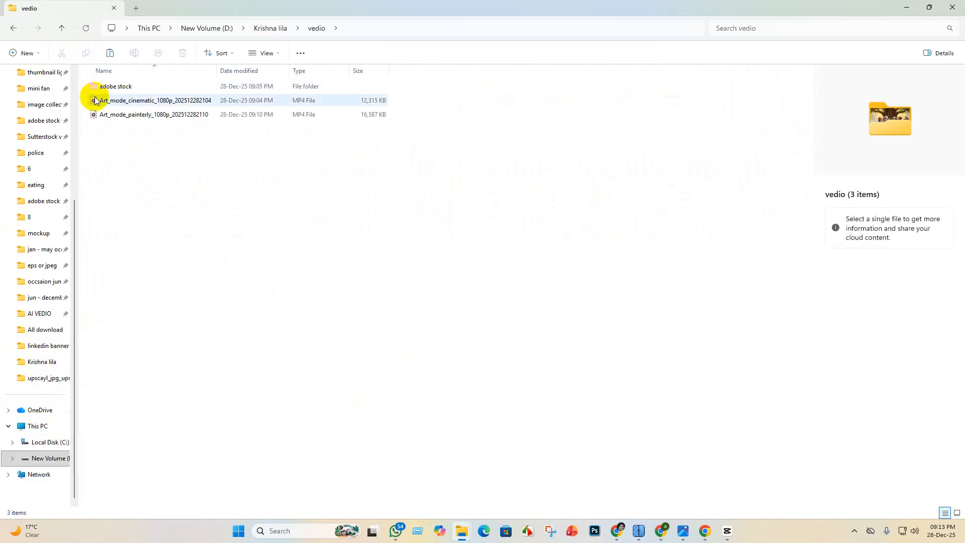
pyautogui.doubleClick(114, 86)
pyautogui.click(110, 54)
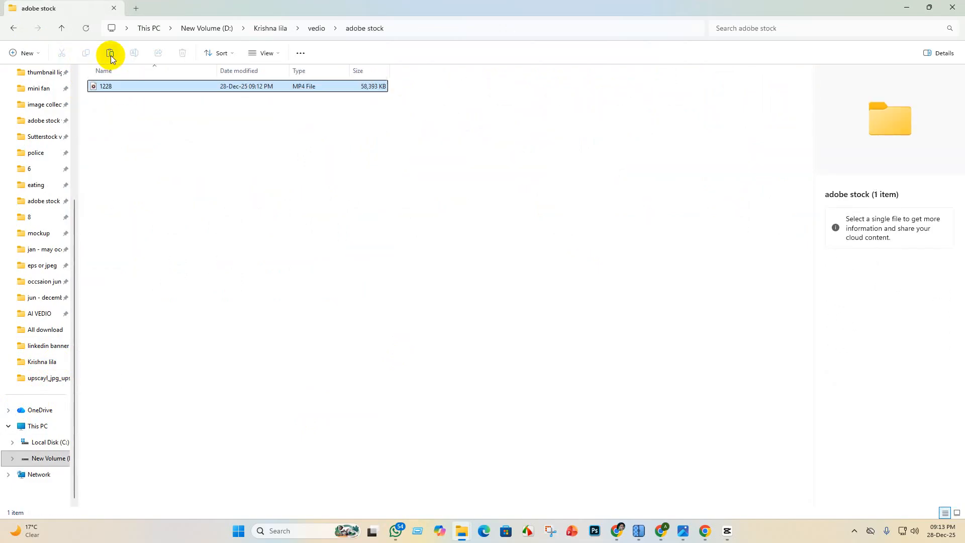
pyautogui.click(728, 532)
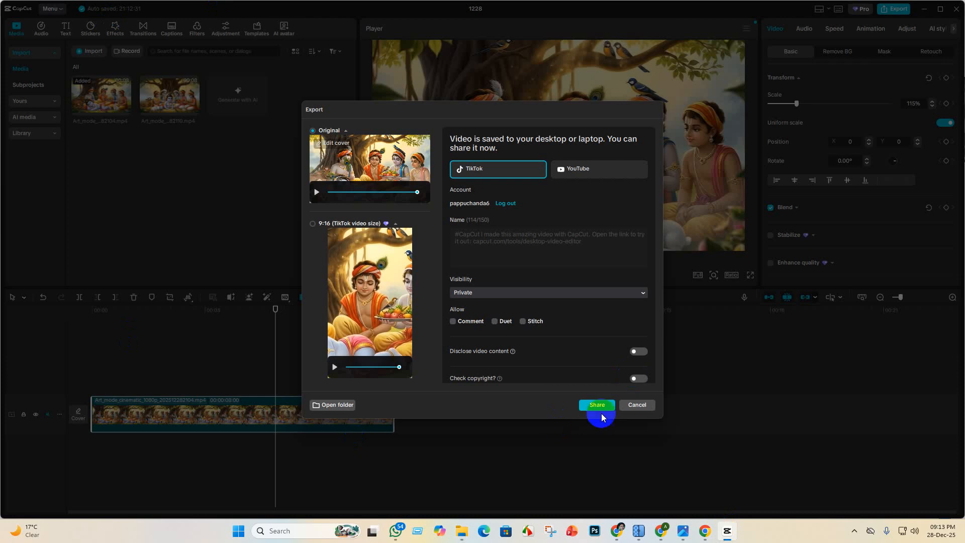
pyautogui.click(637, 405)
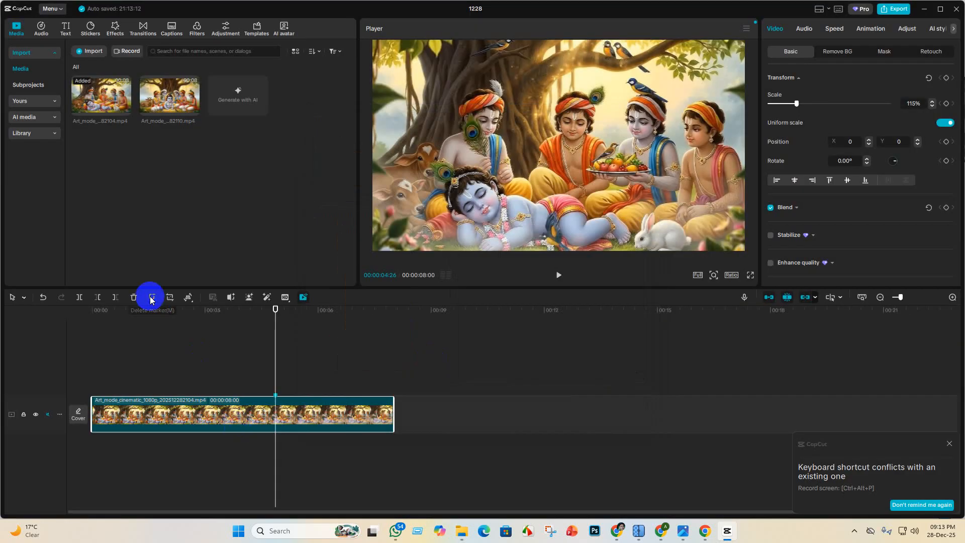
pyautogui.click(134, 298)
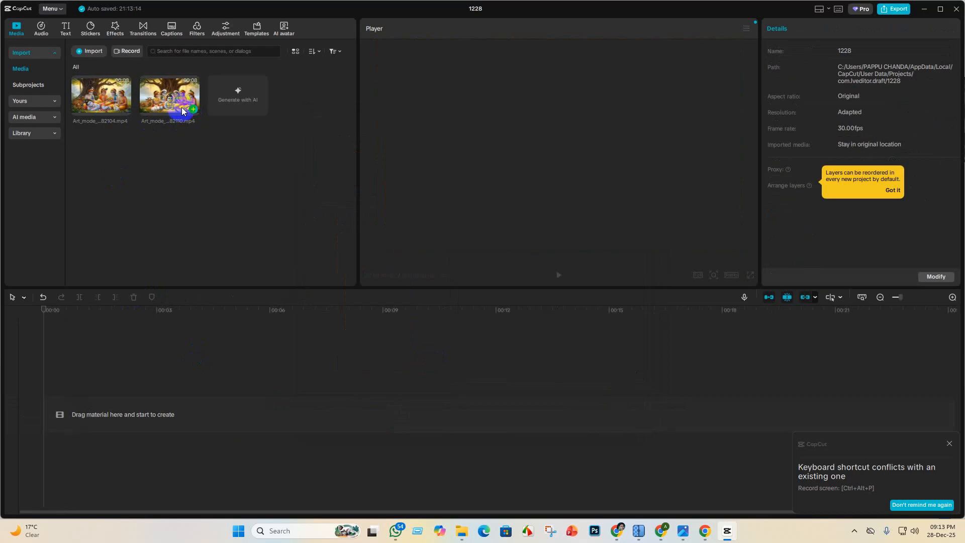
pyautogui.click(195, 109)
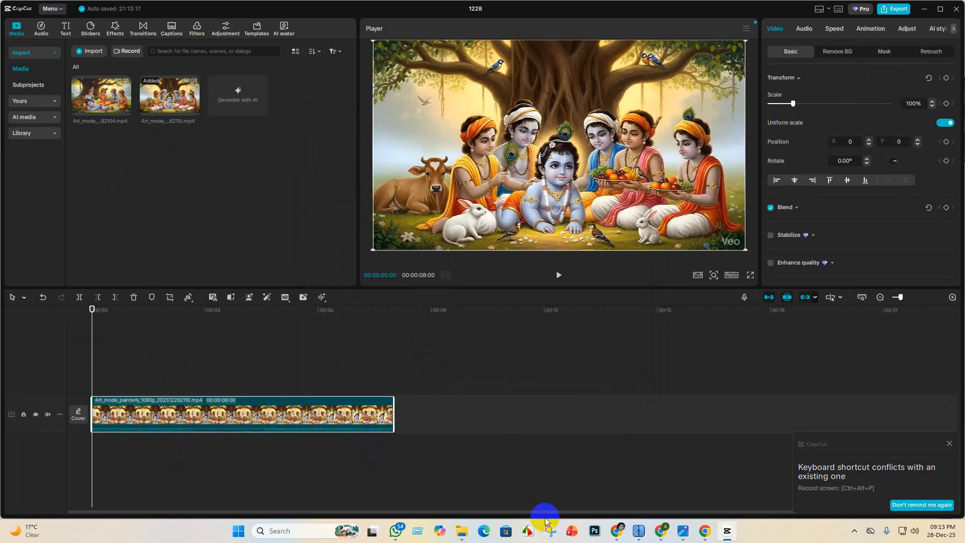
# - Check the contents of the adobe stock folder inside the Krishna lila vedio folder, then minimize File Explorer
pyautogui.moveTo(459, 531)
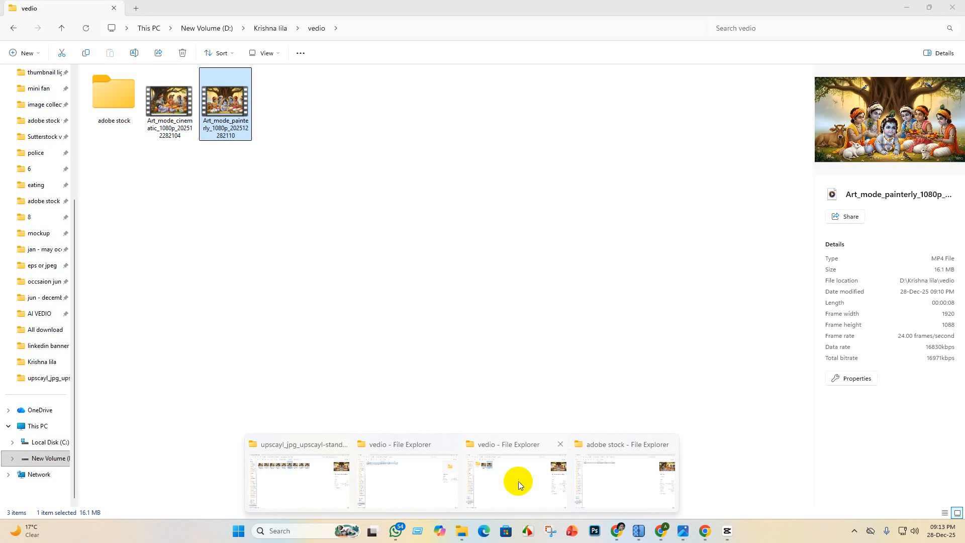
pyautogui.click(518, 483)
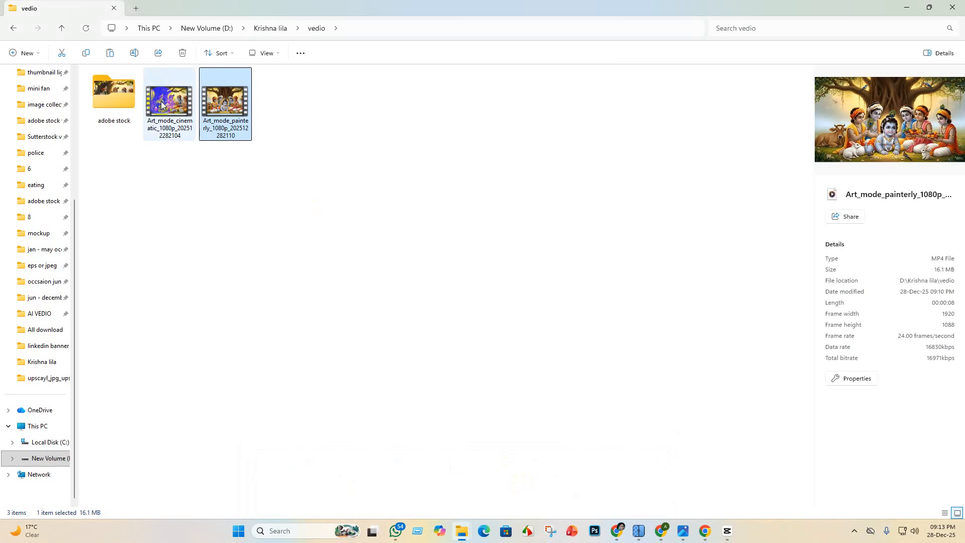
pyautogui.click(107, 88)
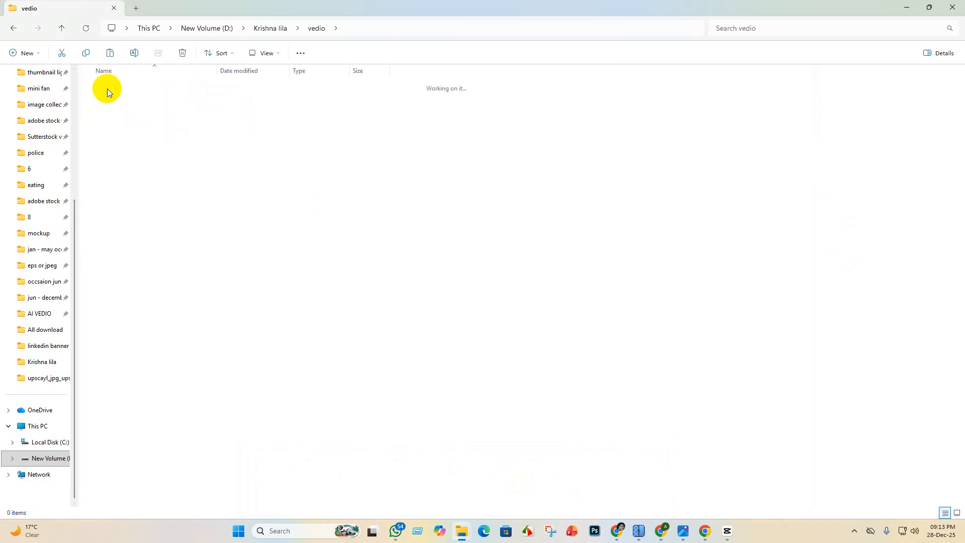
pyautogui.doubleClick(107, 89)
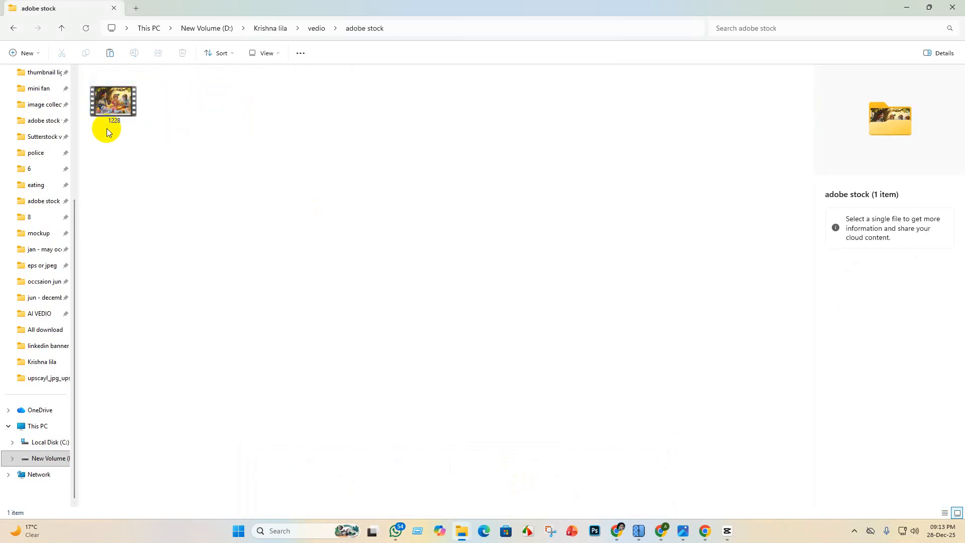
pyautogui.click(906, 9)
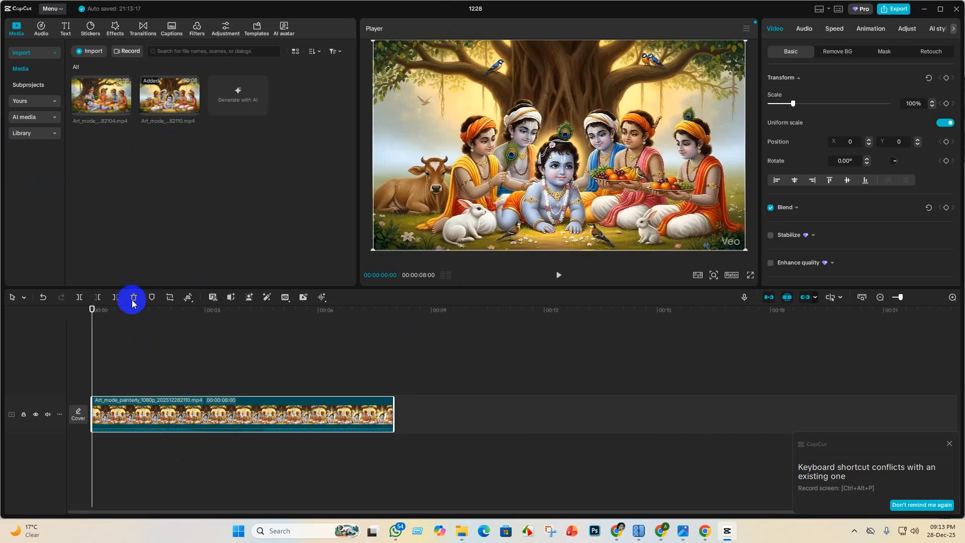
# - Extract the painterly clip's audio, delete the extracted audio, and mute the video track
pyautogui.rightClick(155, 405)
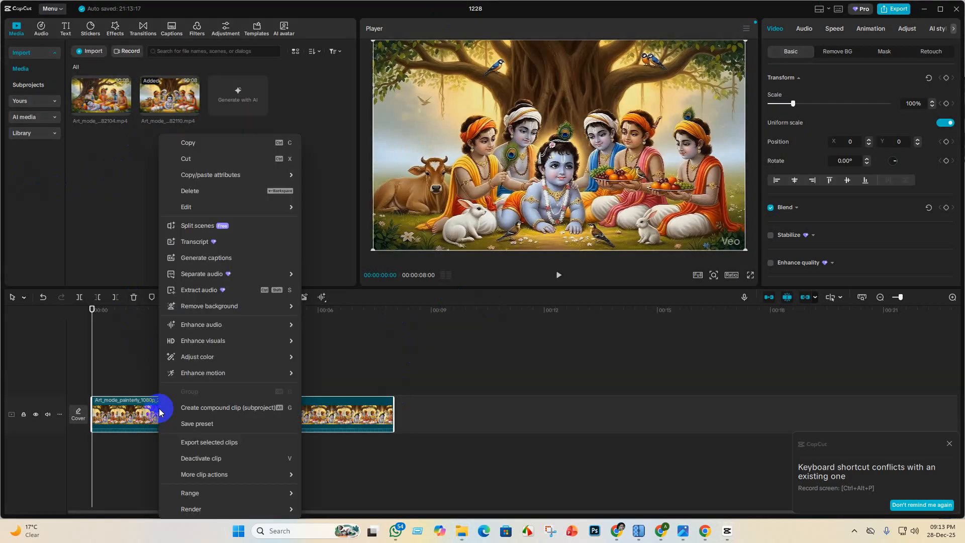
pyautogui.click(214, 297)
pyautogui.click(191, 453)
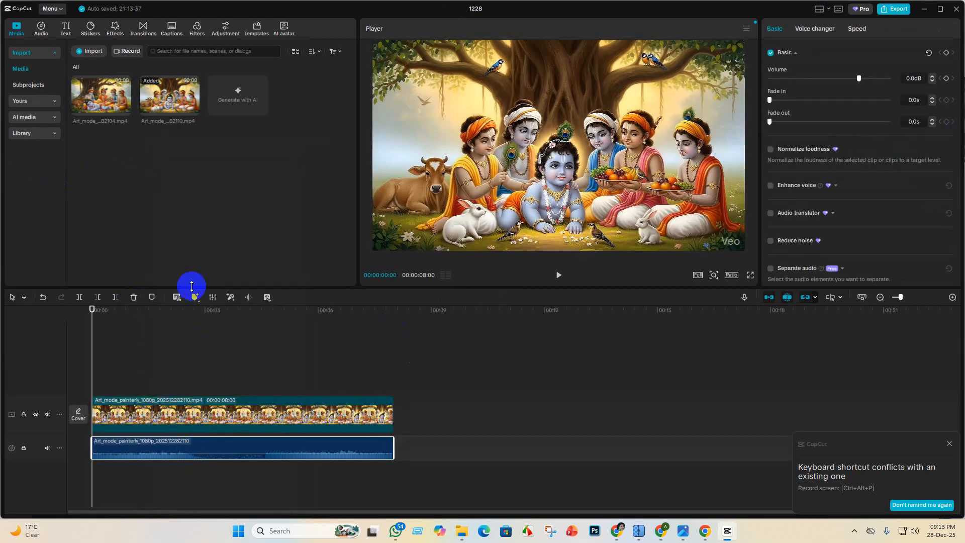
pyautogui.click(133, 297)
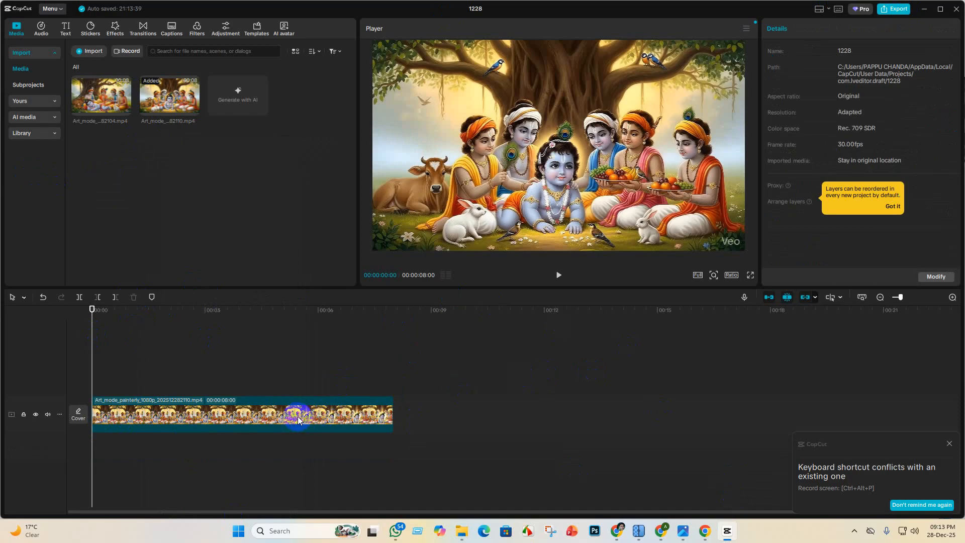
pyautogui.click(48, 415)
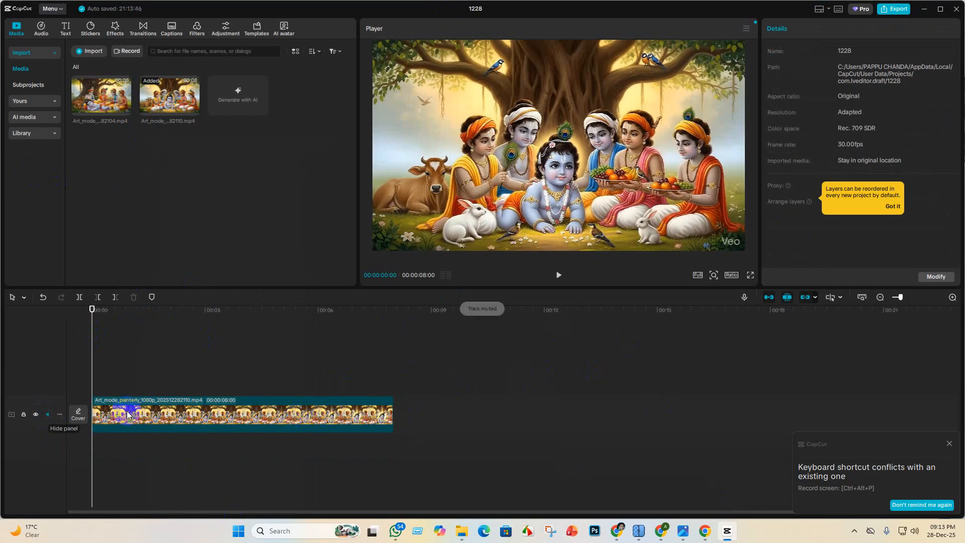
# - Enlarge the painterly clip on the timeline to a scale of 115%
pyautogui.click(272, 426)
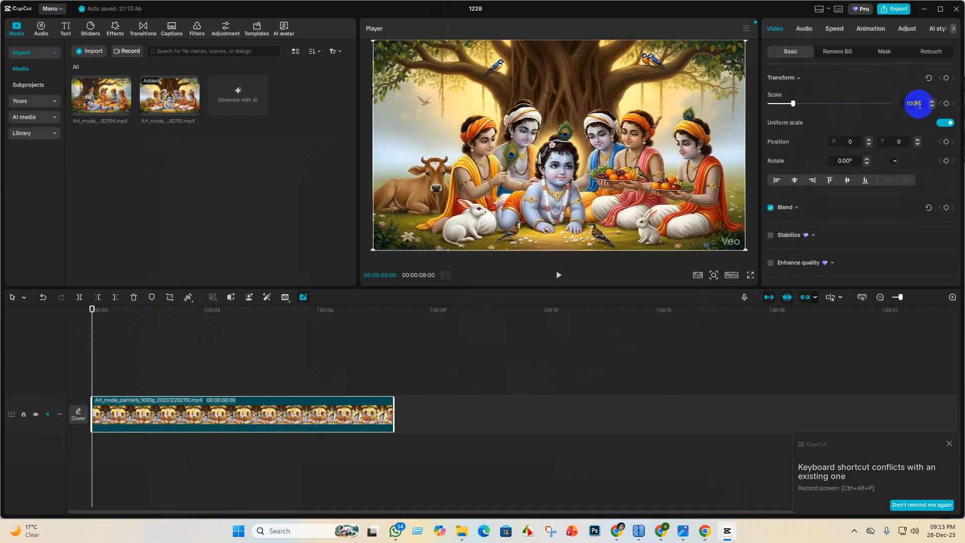
pyautogui.scroll(9, 920, 104)
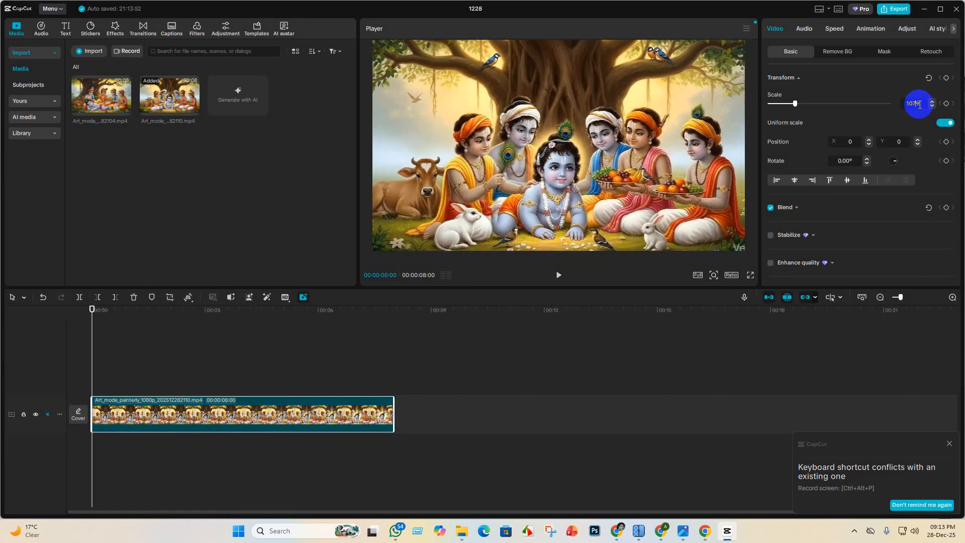
pyautogui.scroll(5, 920, 105)
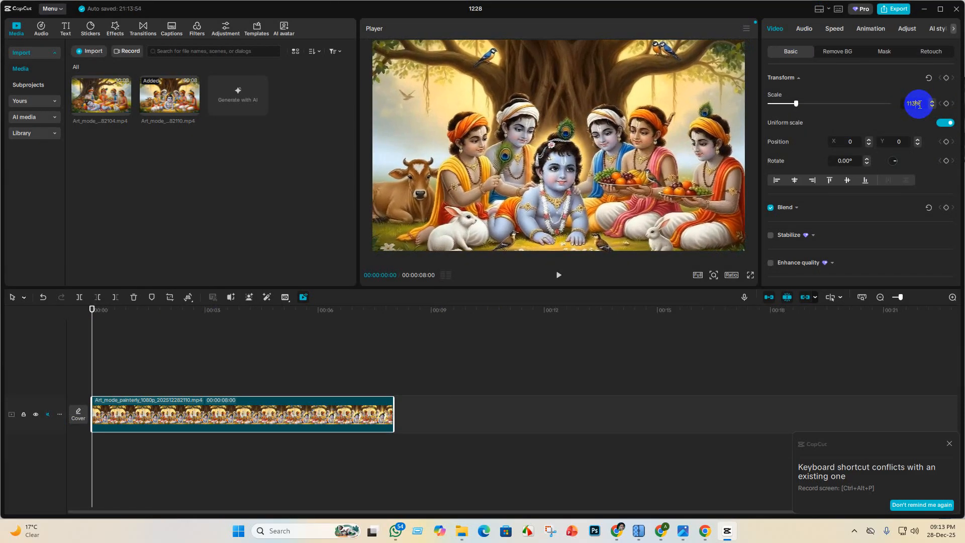
pyautogui.scroll(1, 920, 105)
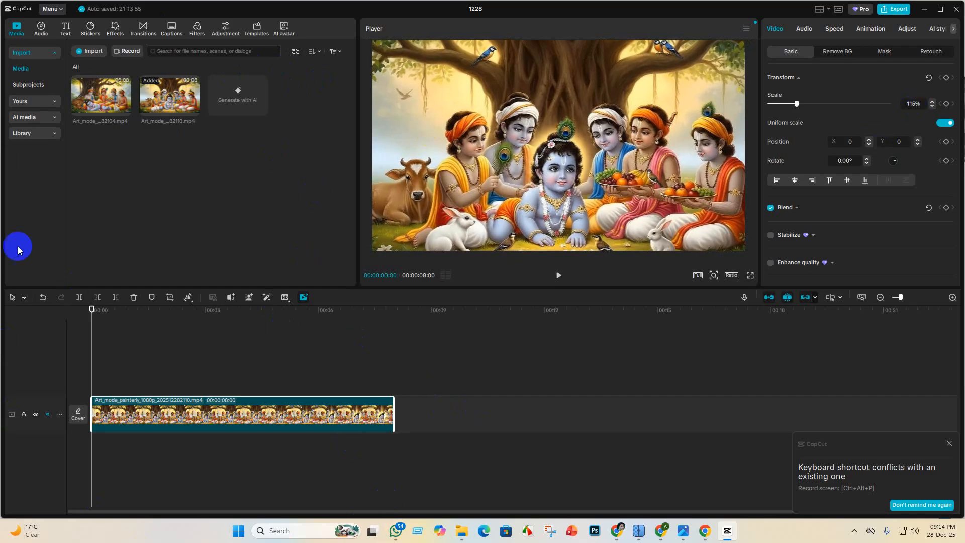
pyautogui.click(895, 9)
pyautogui.click(548, 413)
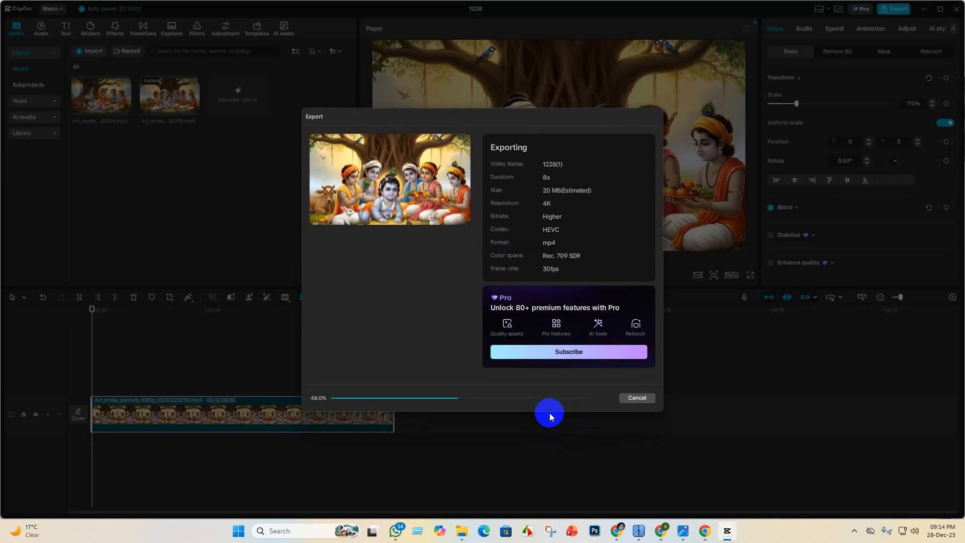
pyautogui.click(637, 397)
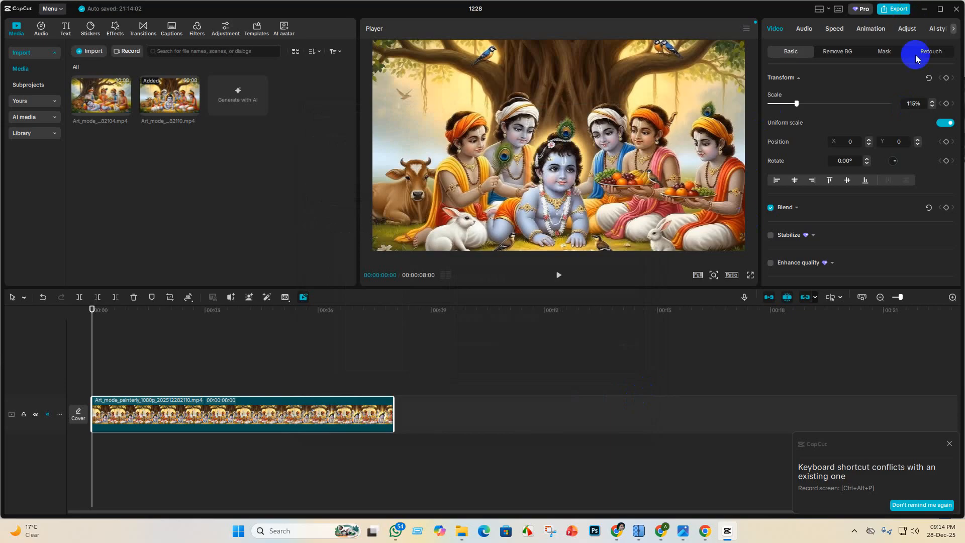
# - Export the painterly clip as 1228(2) in 4K mp4 with the frame rate set to 60fps
pyautogui.click(899, 8)
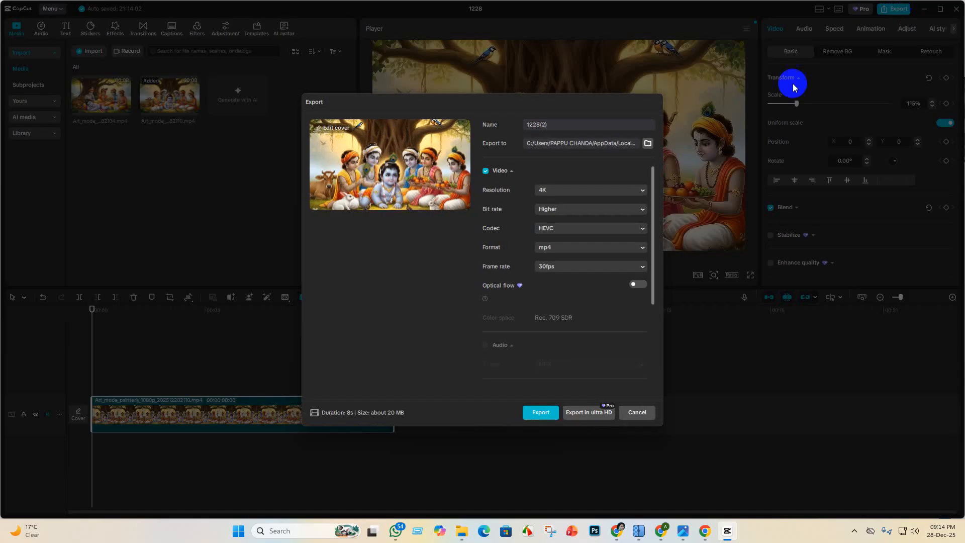
pyautogui.click(642, 267)
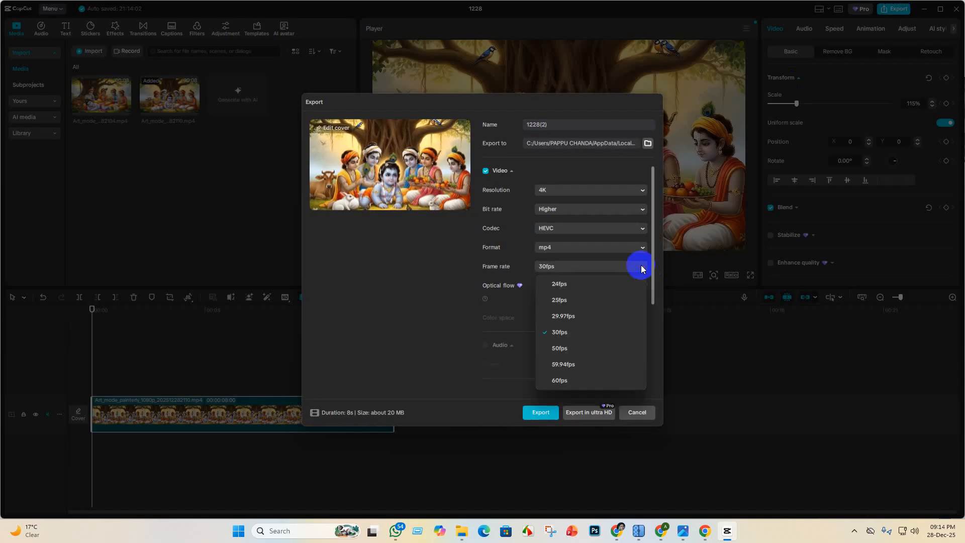
pyautogui.click(581, 380)
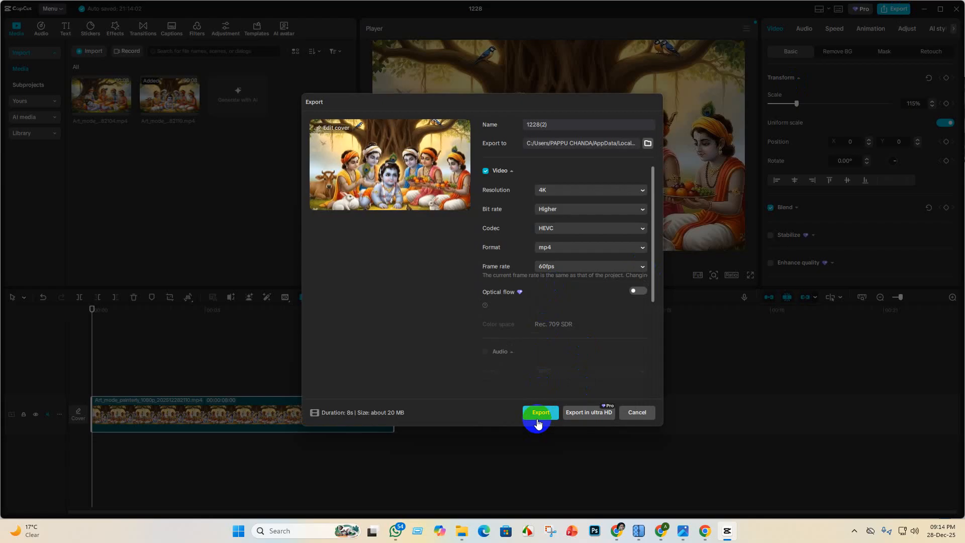
pyautogui.click(541, 414)
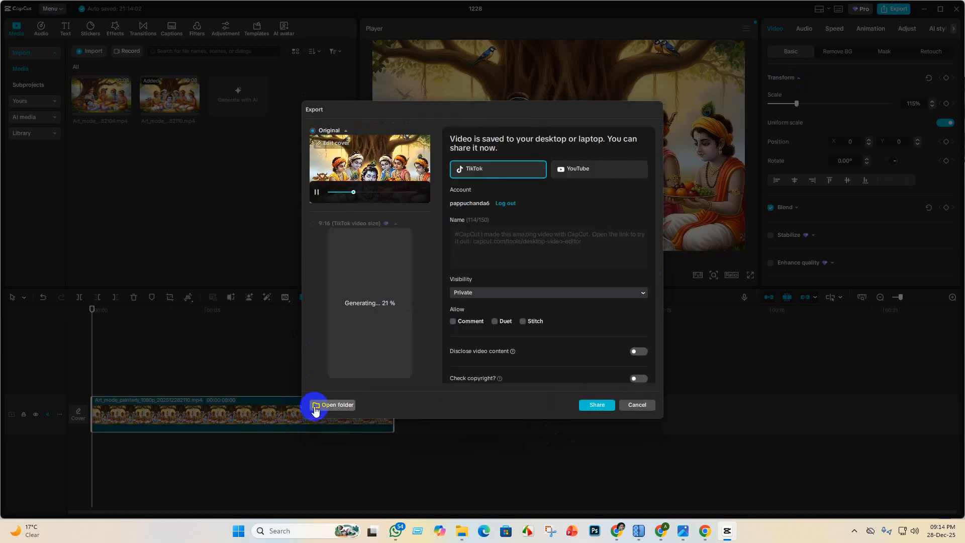
# - Copy the exported 1228(2) video from its output folder into Krishna lila's vedio adobe stock folder, then minimize File Explorer
pyautogui.click(315, 409)
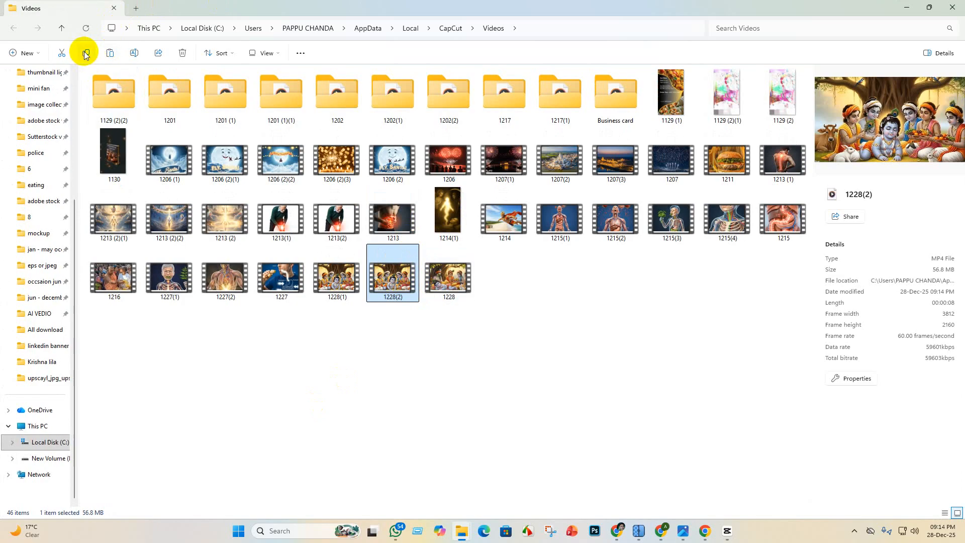
pyautogui.click(47, 363)
pyautogui.doubleClick(167, 97)
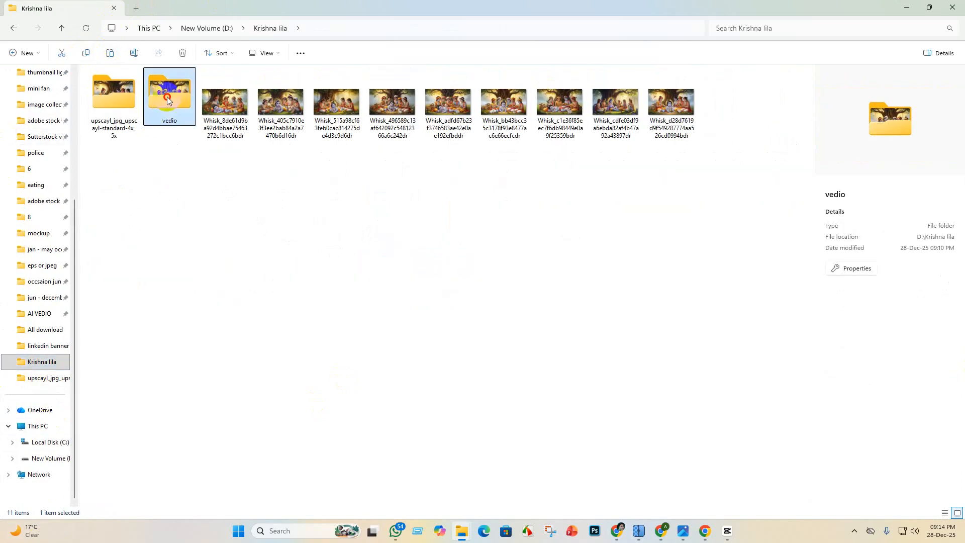
pyautogui.doubleClick(102, 94)
pyautogui.click(109, 54)
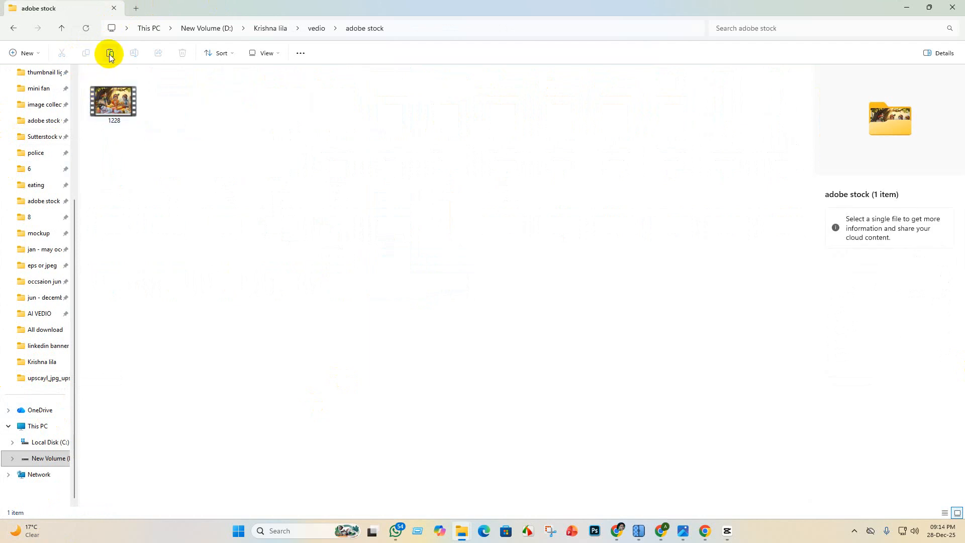
pyautogui.click(910, 9)
# - Switch to WhatsApp and find and open the message-yourself chat in the chat list
pyautogui.click(683, 531)
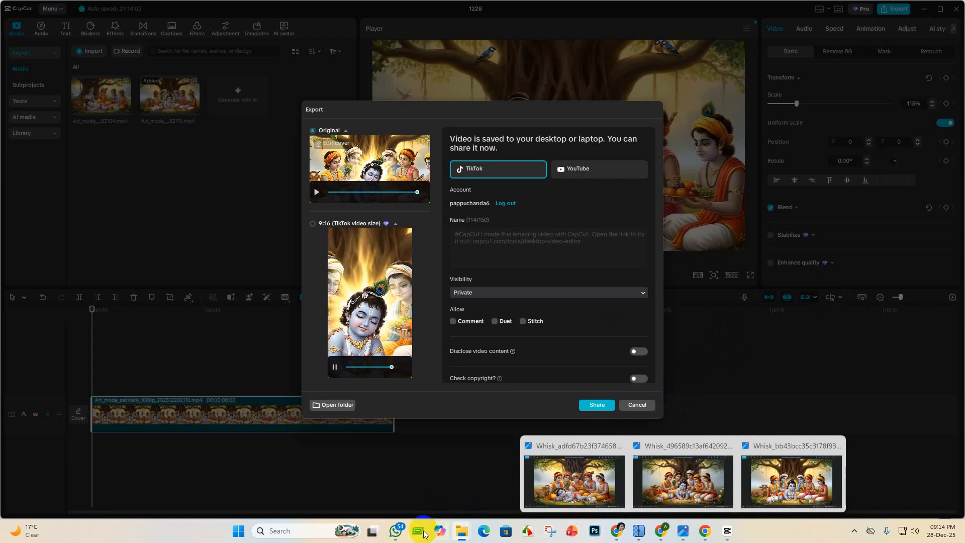
pyautogui.click(396, 532)
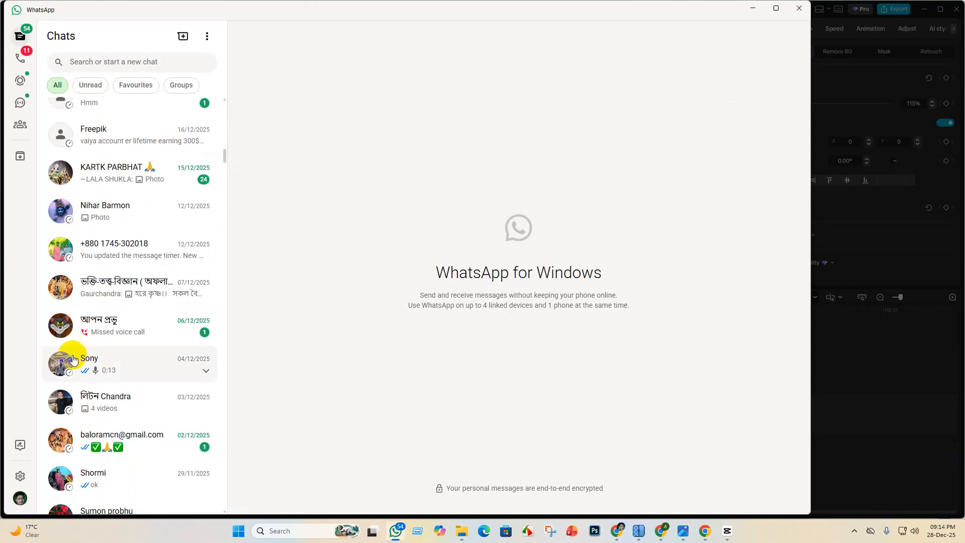
pyautogui.scroll(-5, 108, 400)
pyautogui.scroll(15, 91, 156)
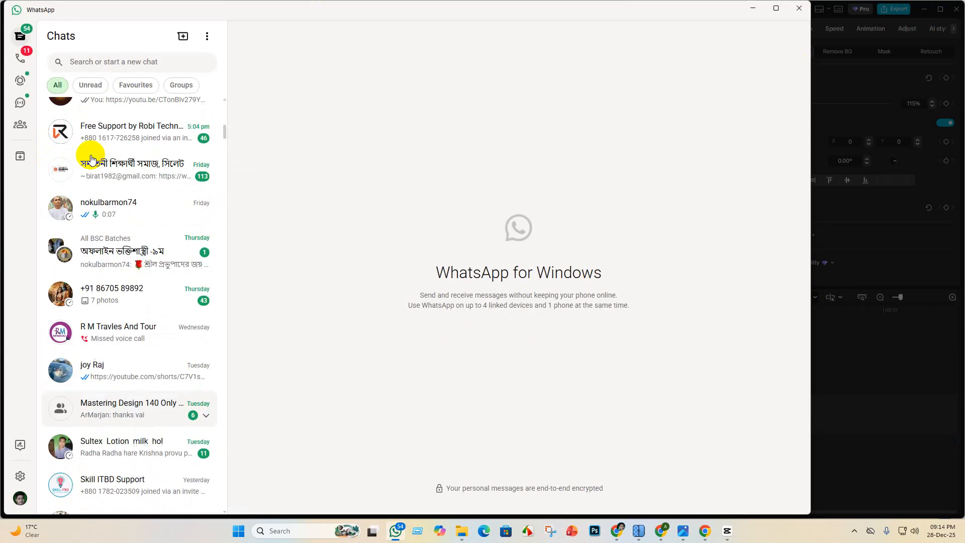
pyautogui.scroll(5, 90, 162)
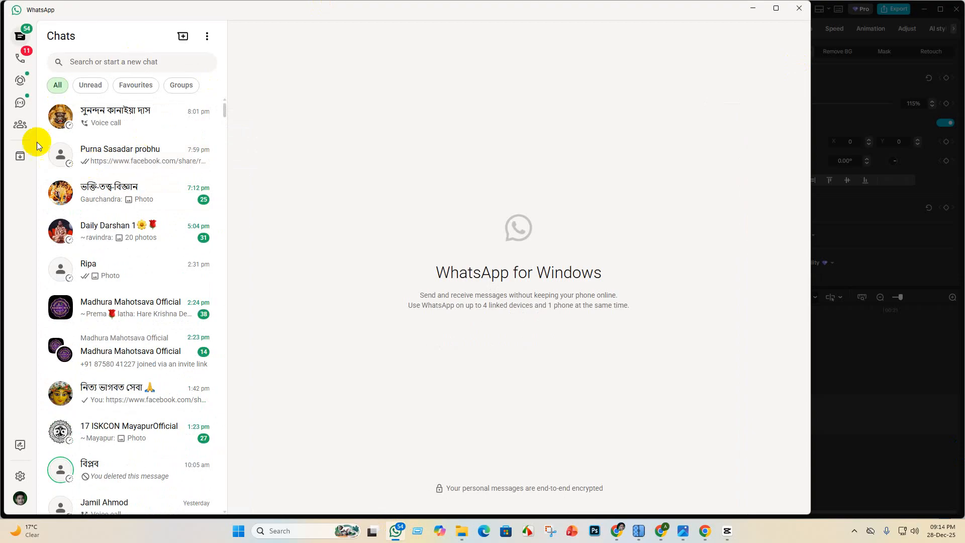
pyautogui.scroll(-4, 136, 313)
pyautogui.scroll(4, 187, 184)
pyautogui.scroll(-10, 161, 233)
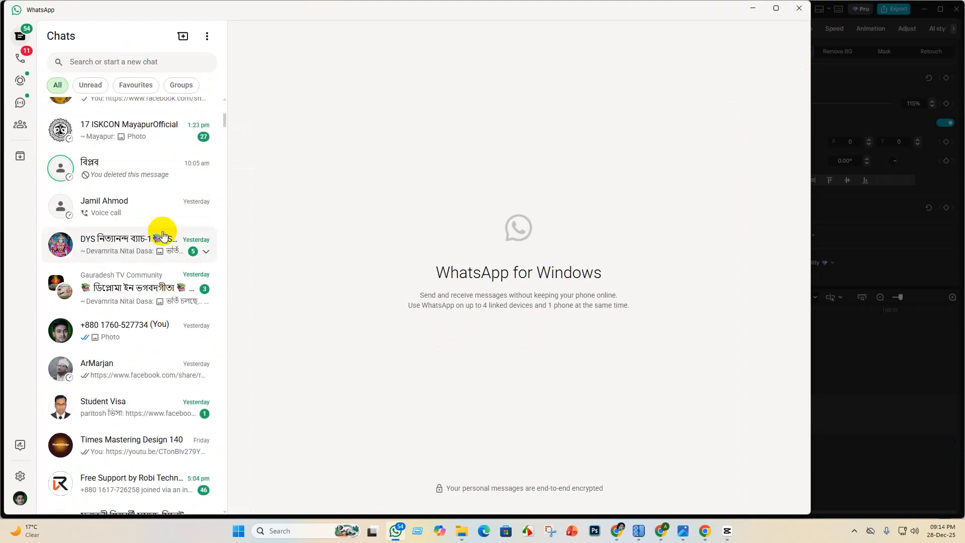
pyautogui.scroll(2, 123, 255)
pyautogui.click(123, 239)
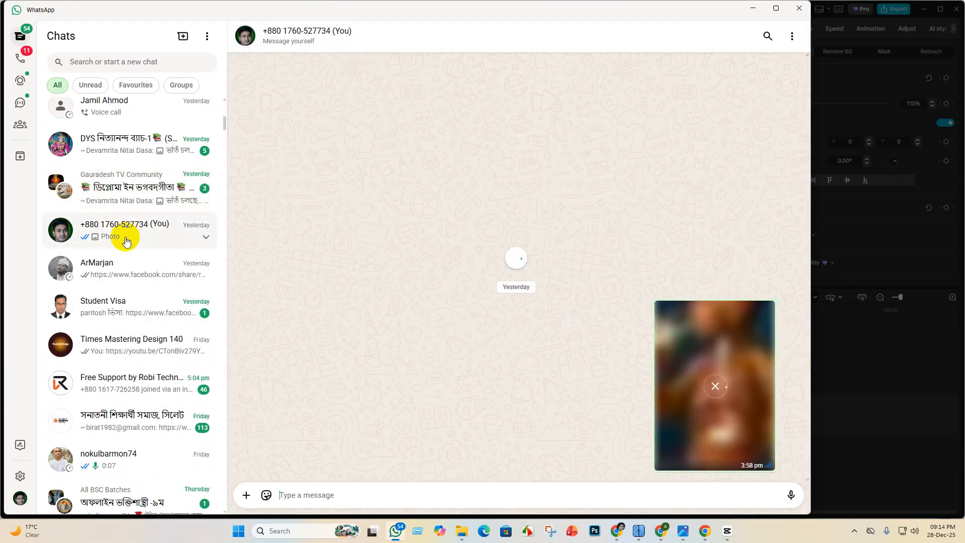
pyautogui.click(246, 496)
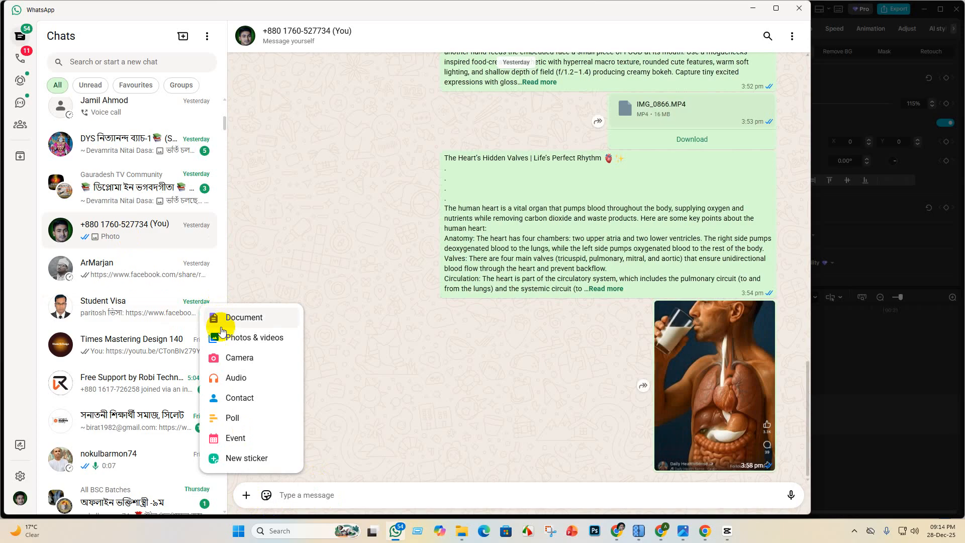
pyautogui.click(250, 321)
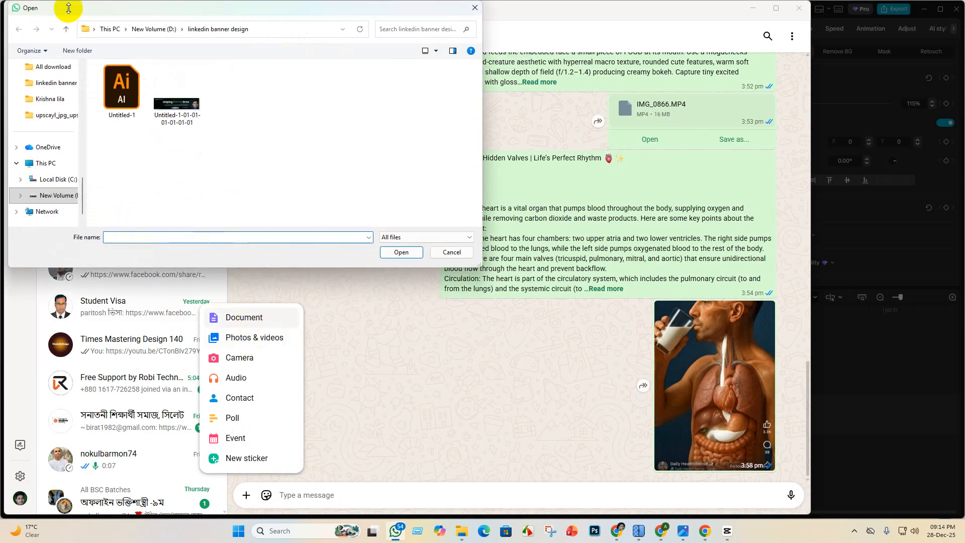
pyautogui.click(55, 99)
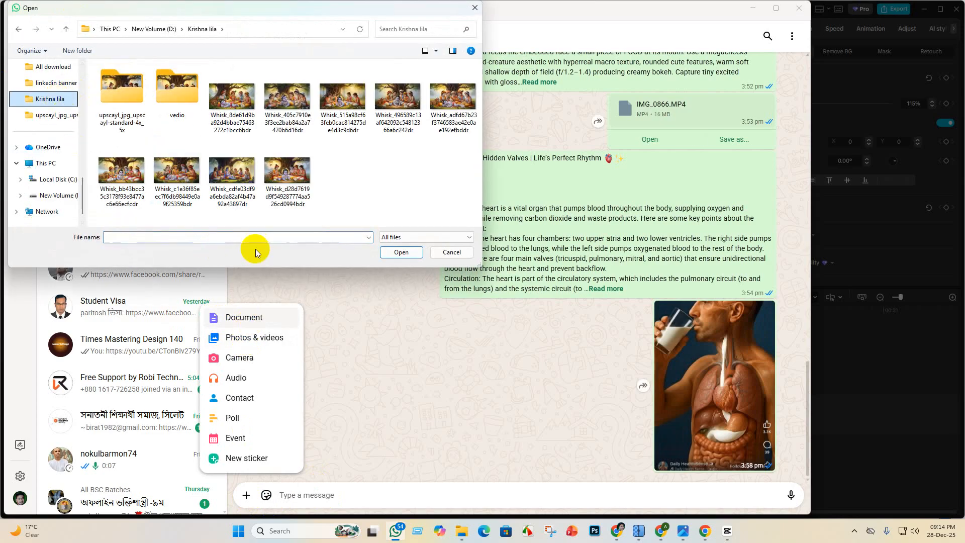
pyautogui.click(191, 93)
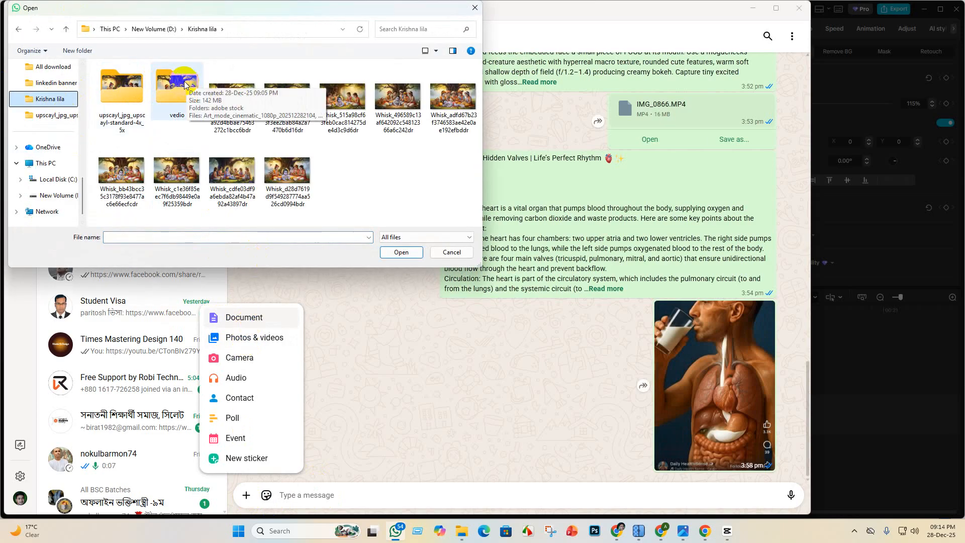
pyautogui.doubleClick(188, 85)
pyautogui.click(177, 96)
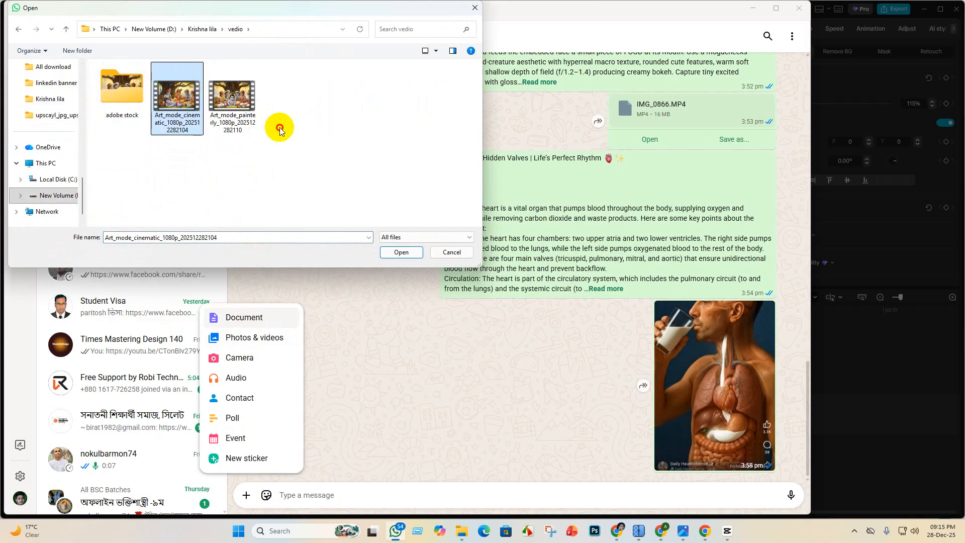
pyautogui.moveTo(280, 128); pyautogui.dragTo(183, 90)
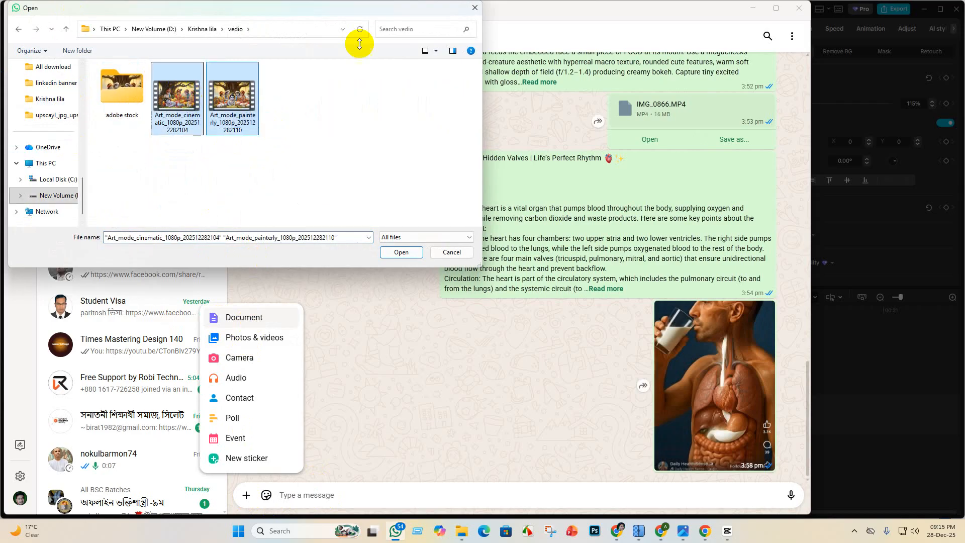
pyautogui.click(401, 252)
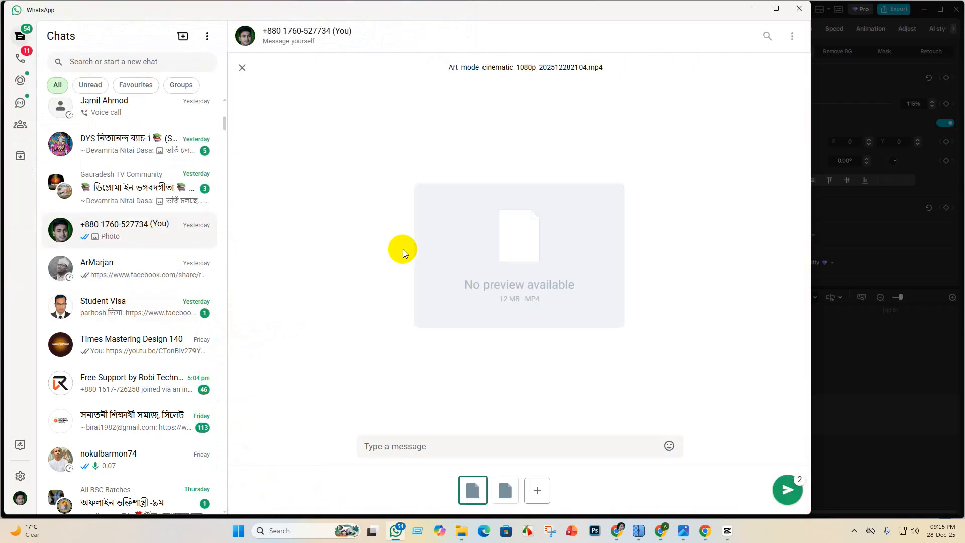
pyautogui.click(788, 491)
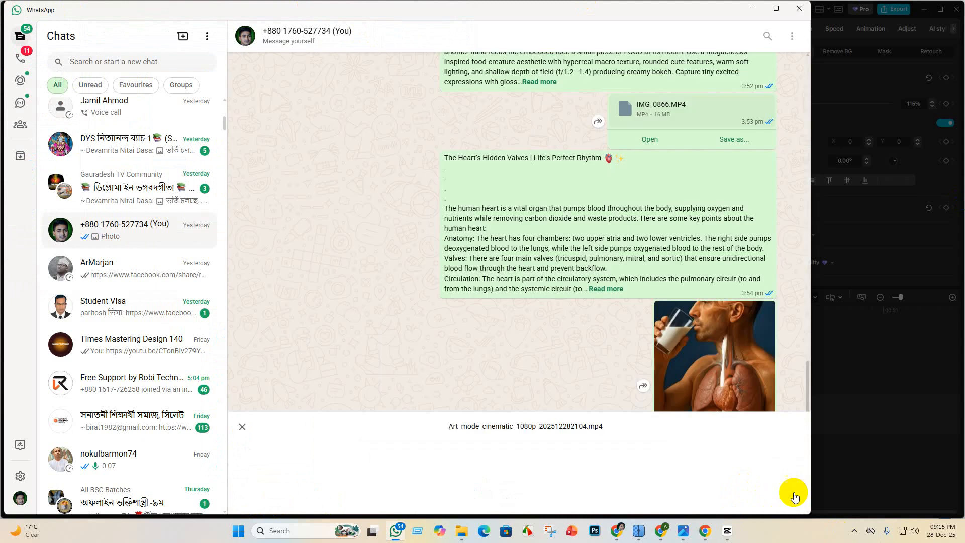
pyautogui.click(754, 9)
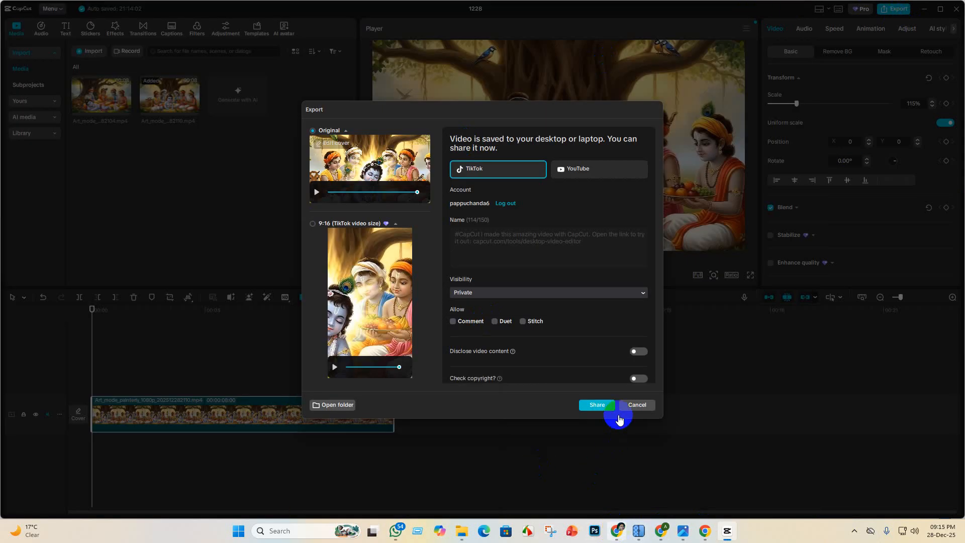
# - Dismiss the export dialog, close the 1228 project and CapCut, and minimize File Explorer
pyautogui.click(637, 405)
pyautogui.click(956, 9)
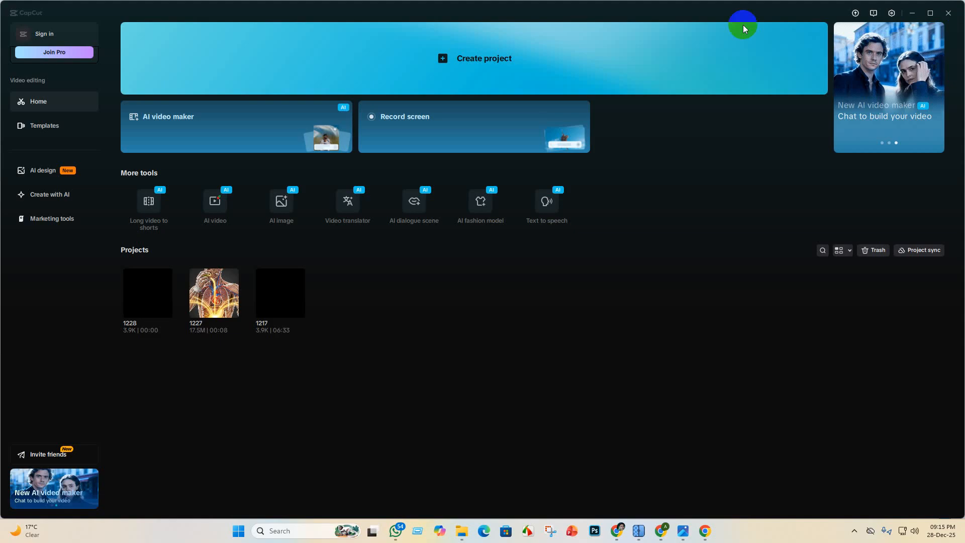
pyautogui.click(955, 7)
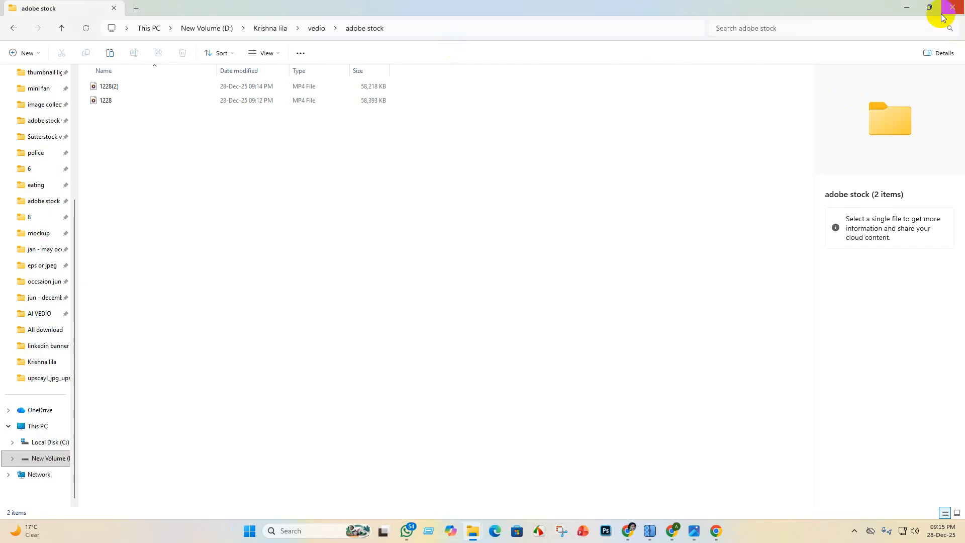
pyautogui.click(905, 8)
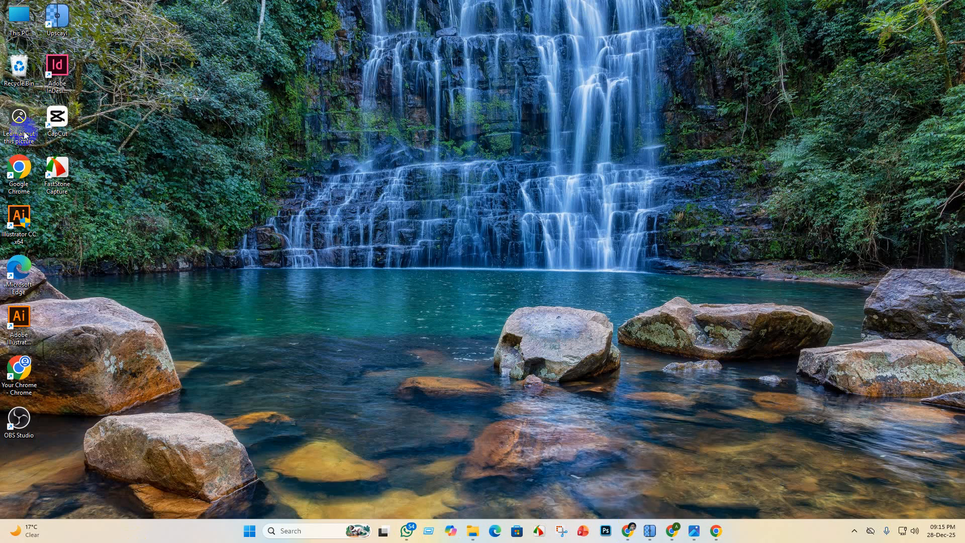
pyautogui.click(636, 531)
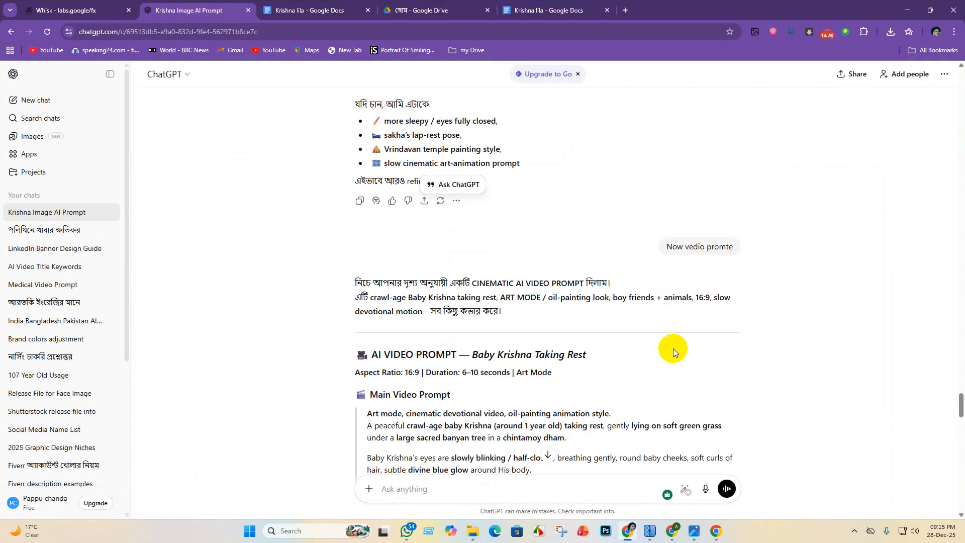
pyautogui.click(907, 10)
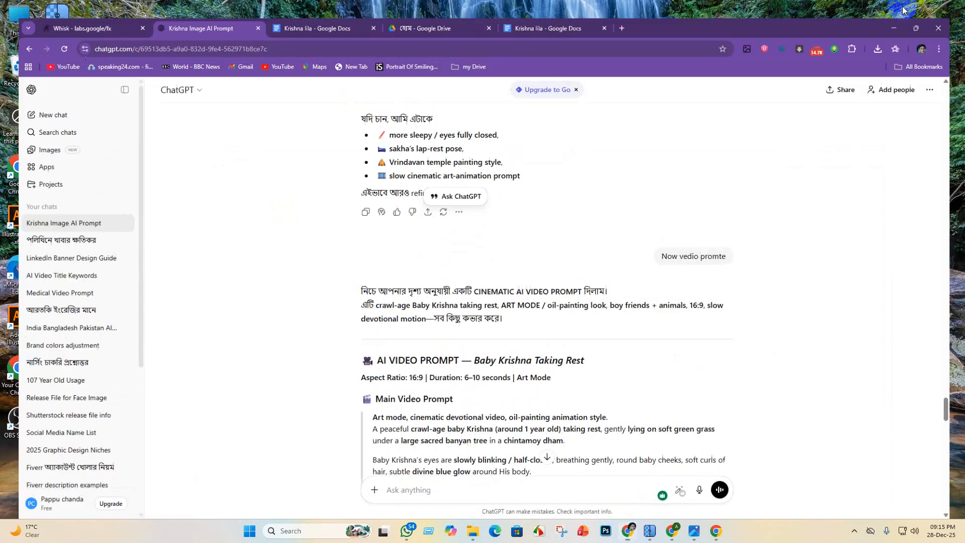
pyautogui.click(628, 531)
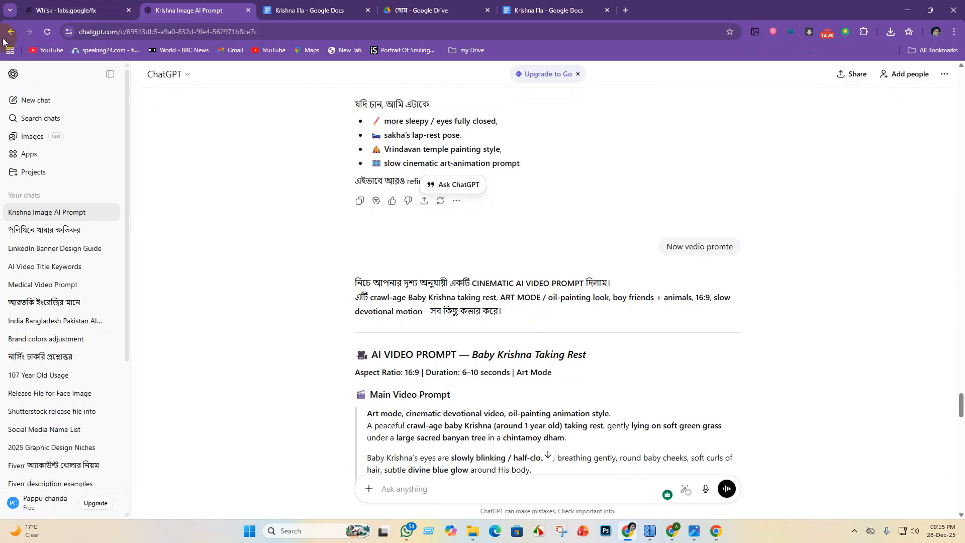
pyautogui.click(907, 10)
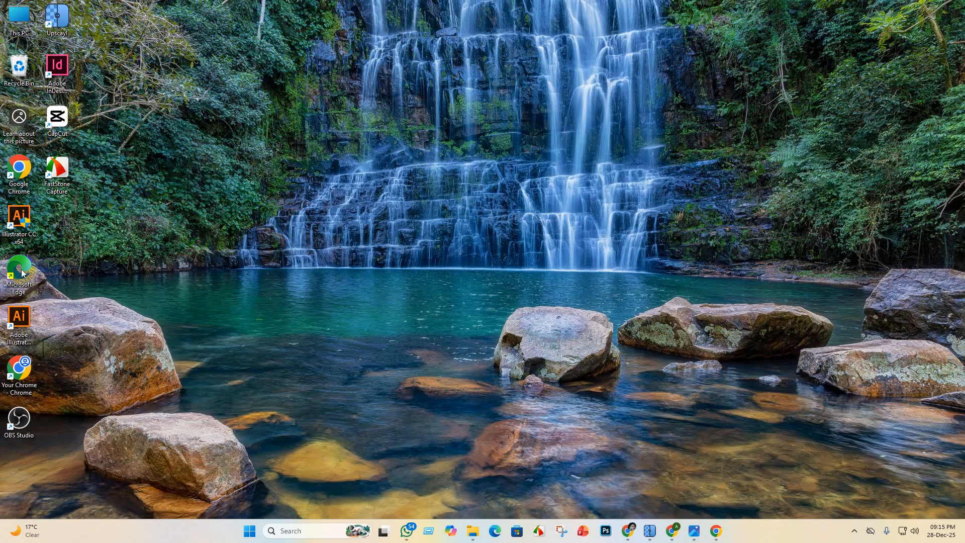
# - Switch to Chrome, maximize the Adobe Stock contributor site, review the uploaded files and start a new upload
pyautogui.click(19, 172)
pyautogui.doubleClick(3, 395)
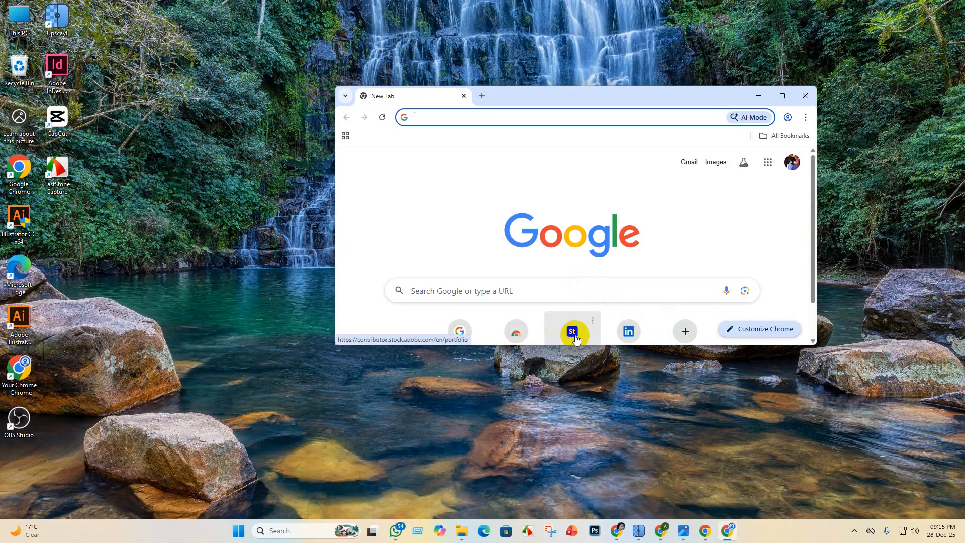
pyautogui.click(572, 331)
pyautogui.click(784, 94)
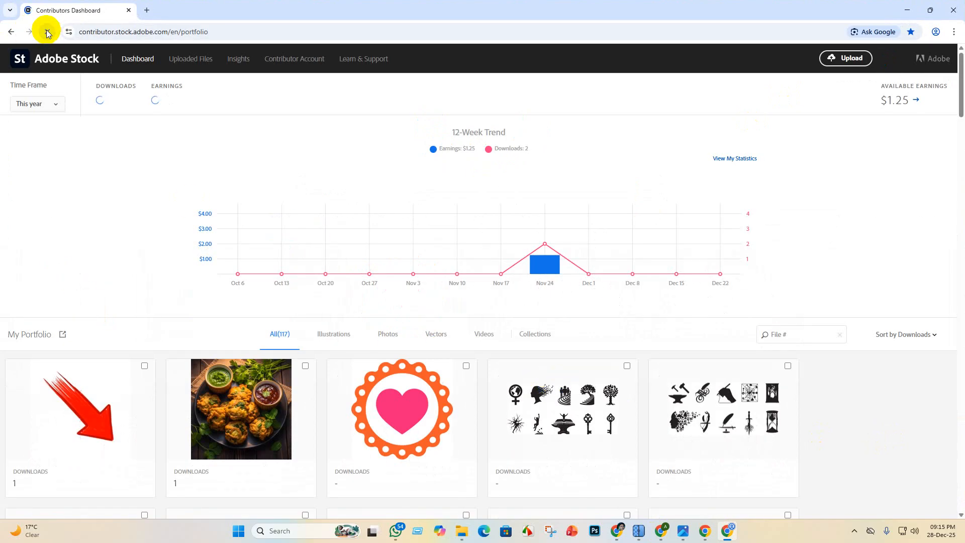
pyautogui.scroll(-2, 378, 300)
pyautogui.scroll(2, 322, 289)
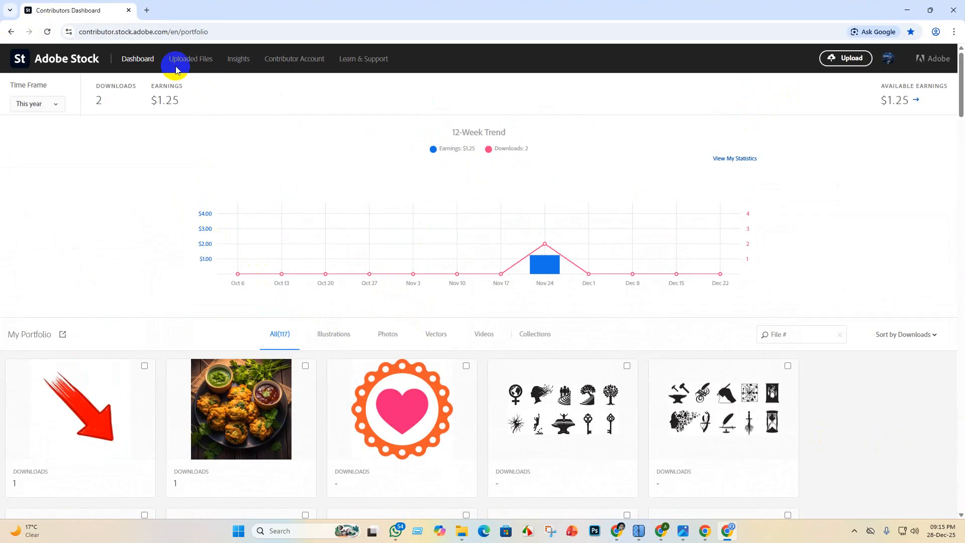
pyautogui.click(176, 68)
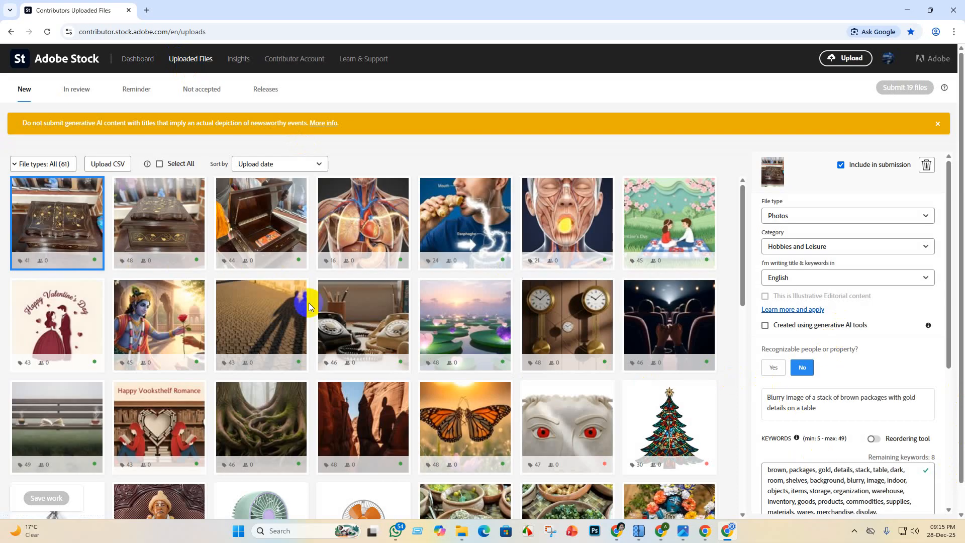
pyautogui.scroll(-5, 309, 307)
pyautogui.scroll(5, 282, 312)
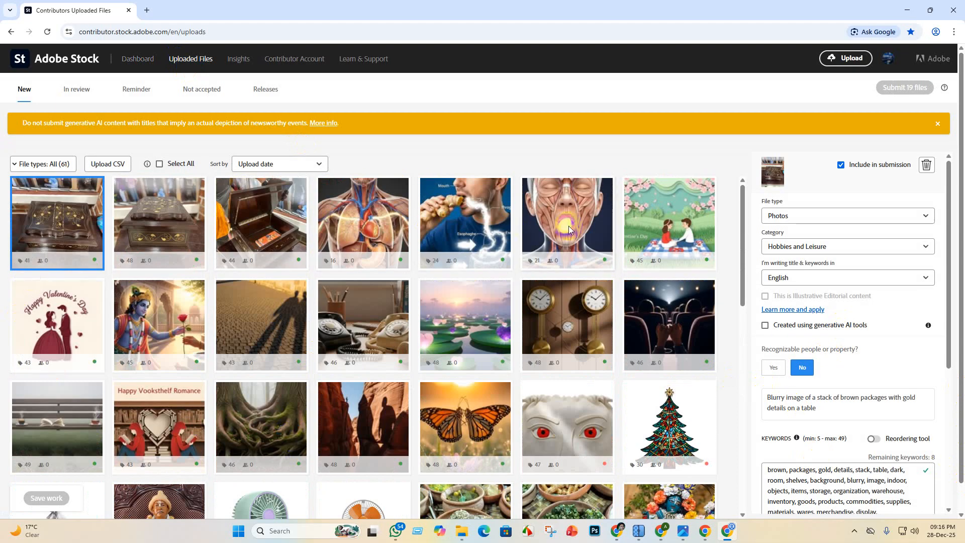
pyautogui.moveTo(299, 355)
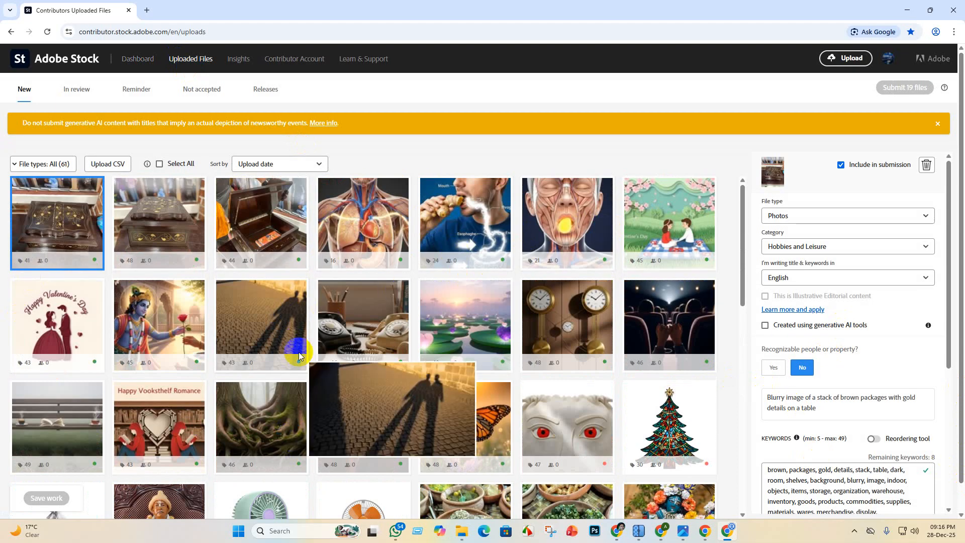
pyautogui.click(851, 59)
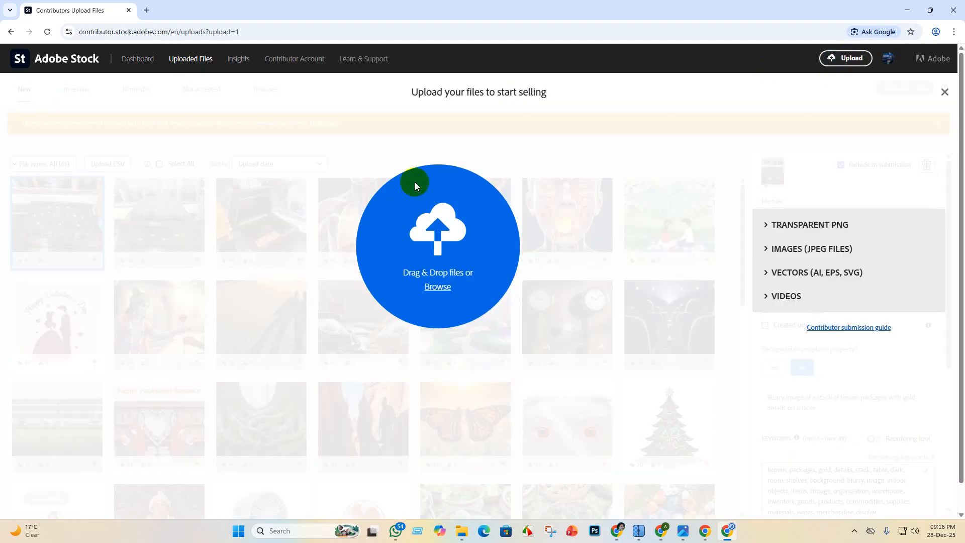
pyautogui.click(438, 288)
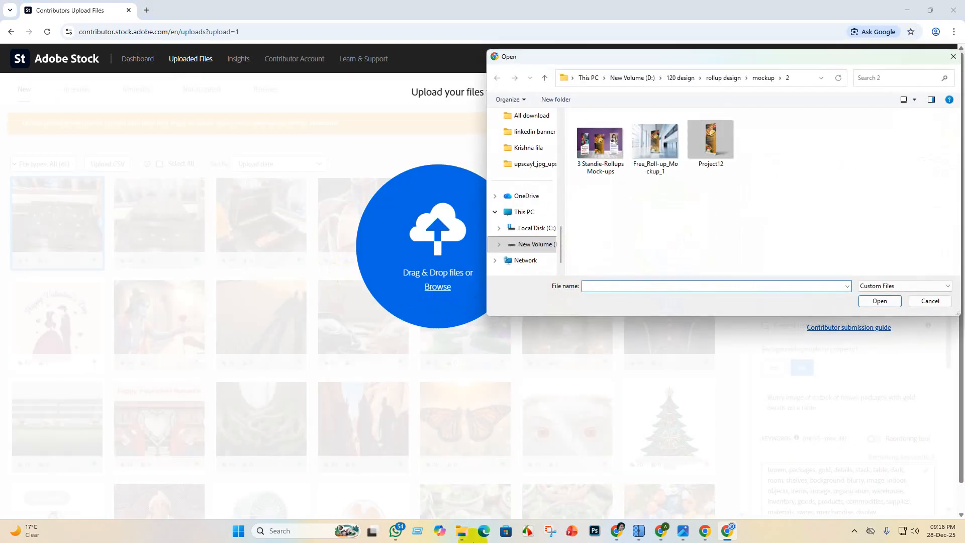
pyautogui.click(536, 148)
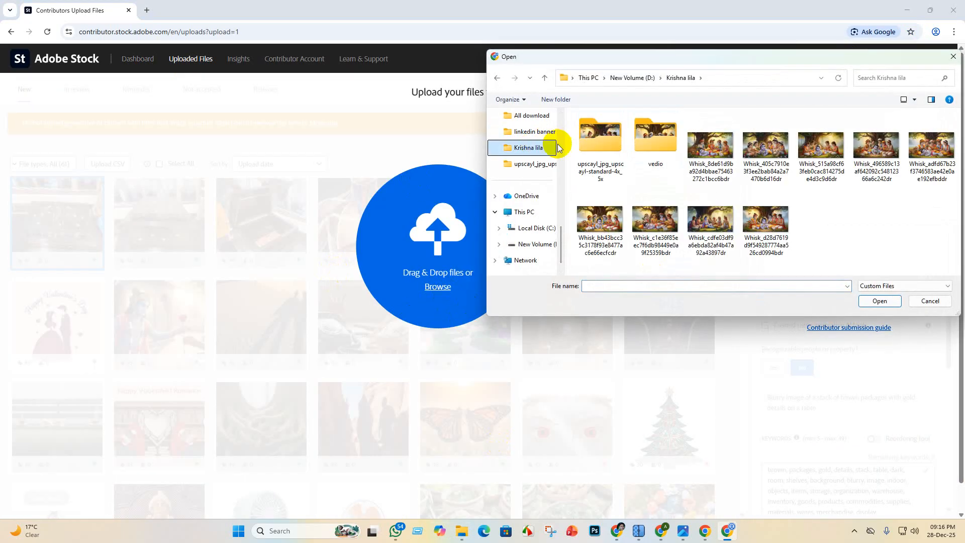
pyautogui.doubleClick(663, 136)
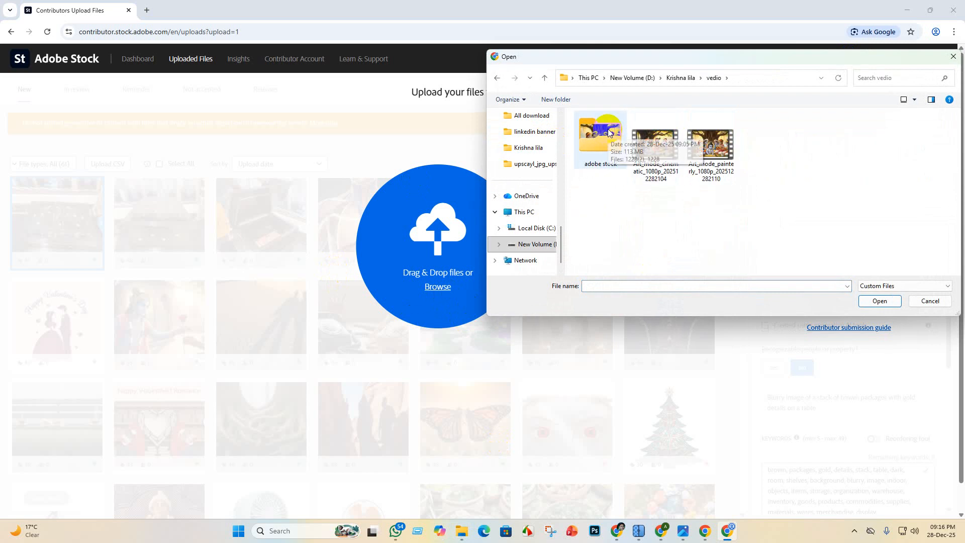
pyautogui.doubleClick(608, 127)
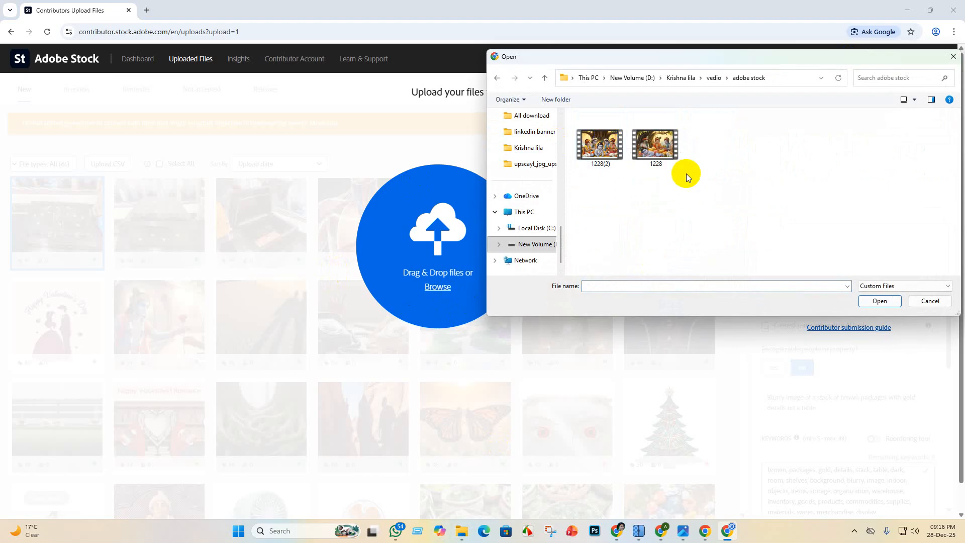
pyautogui.click(930, 301)
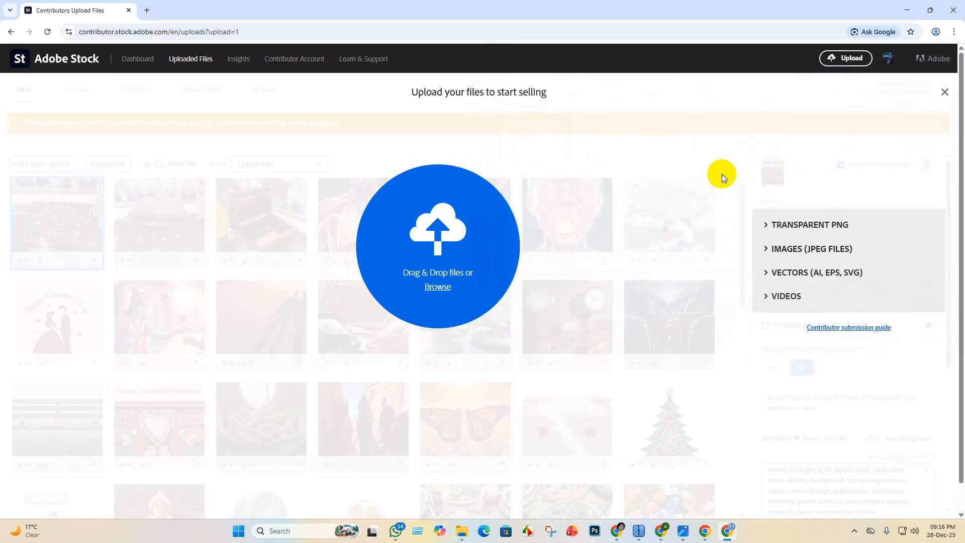
# - Upload the 1228(2) and 1228 videos from Krishna lila's vedio adobe stock folder to Adobe Stock
pyautogui.click(431, 301)
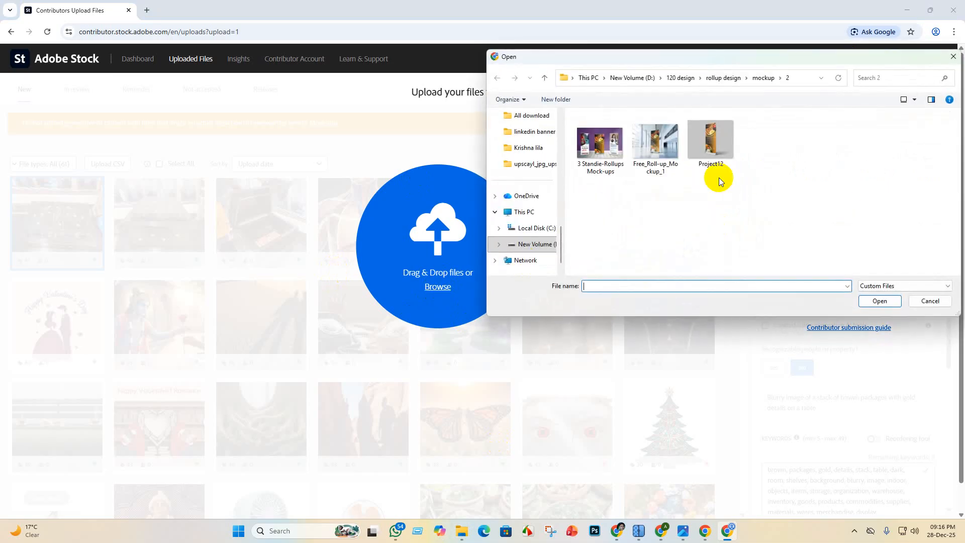
pyautogui.click(528, 147)
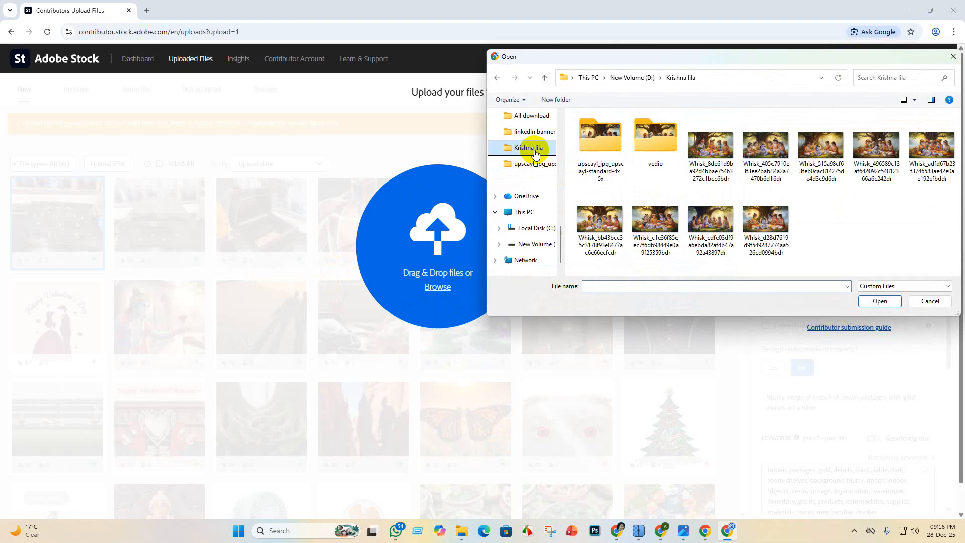
pyautogui.doubleClick(656, 133)
pyautogui.doubleClick(592, 132)
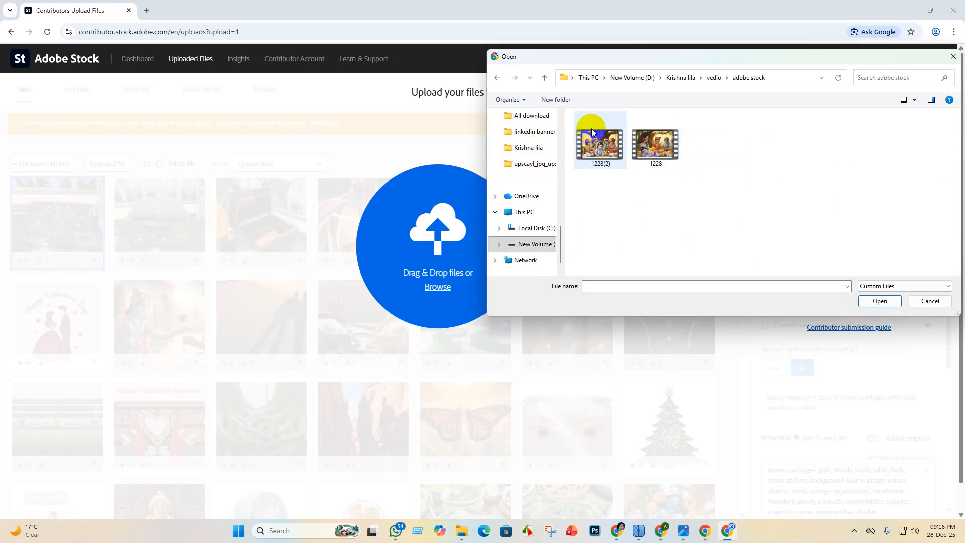
pyautogui.moveTo(683, 181); pyautogui.dragTo(575, 141)
pyautogui.click(878, 301)
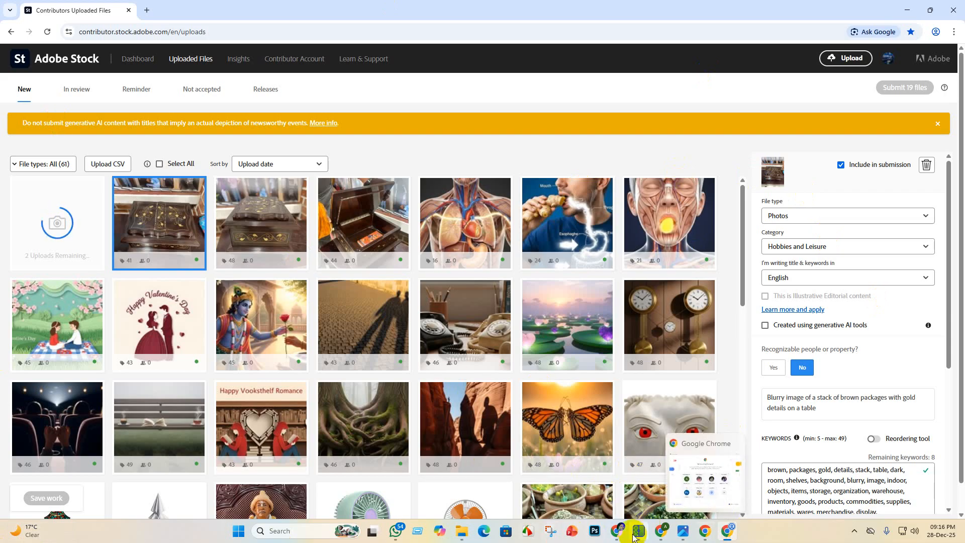
# - In ChatGPT's Krishna Image AI Prompt chat, send the request "upload for adobe stock market tatile keyword for 2 vedio"
pyautogui.click(616, 533)
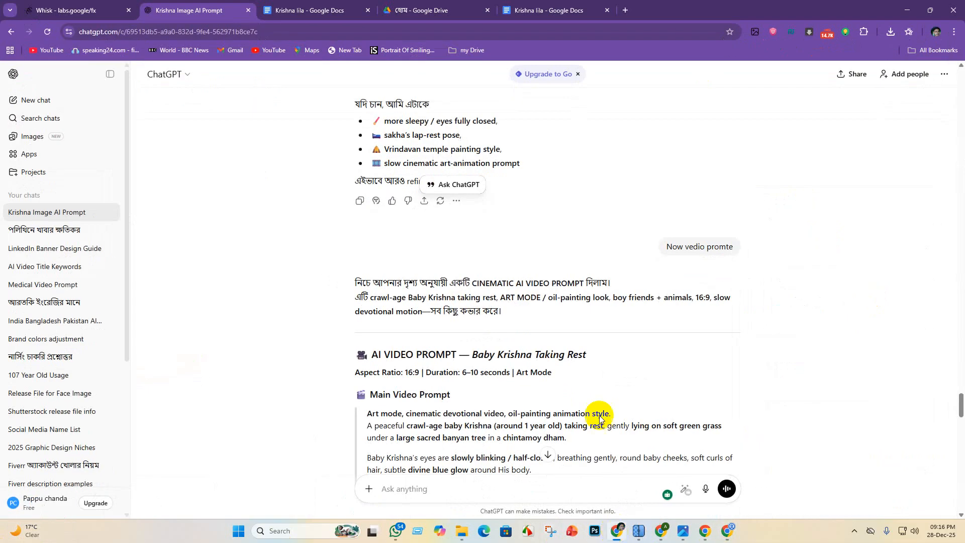
pyautogui.scroll(15, 512, 222)
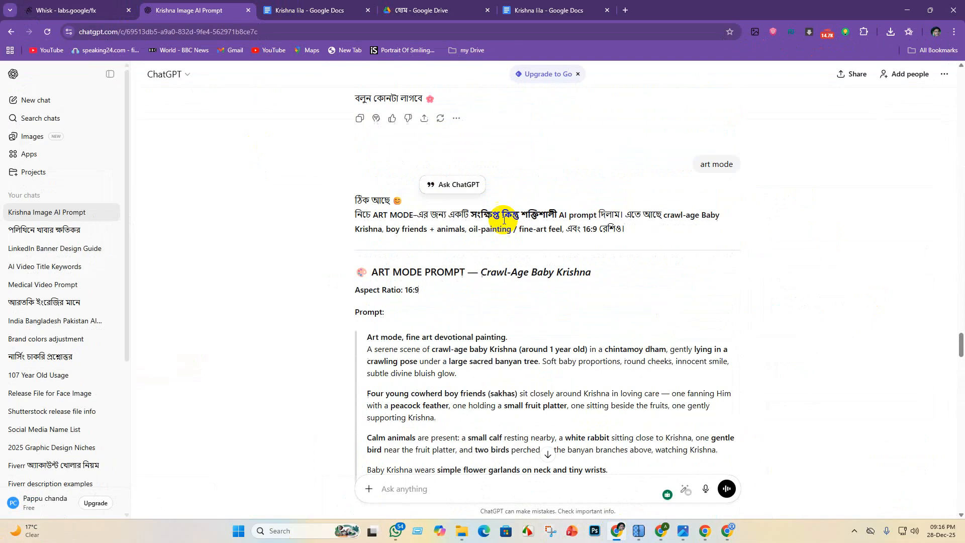
pyautogui.scroll(5, 462, 219)
pyautogui.scroll(-20, 516, 261)
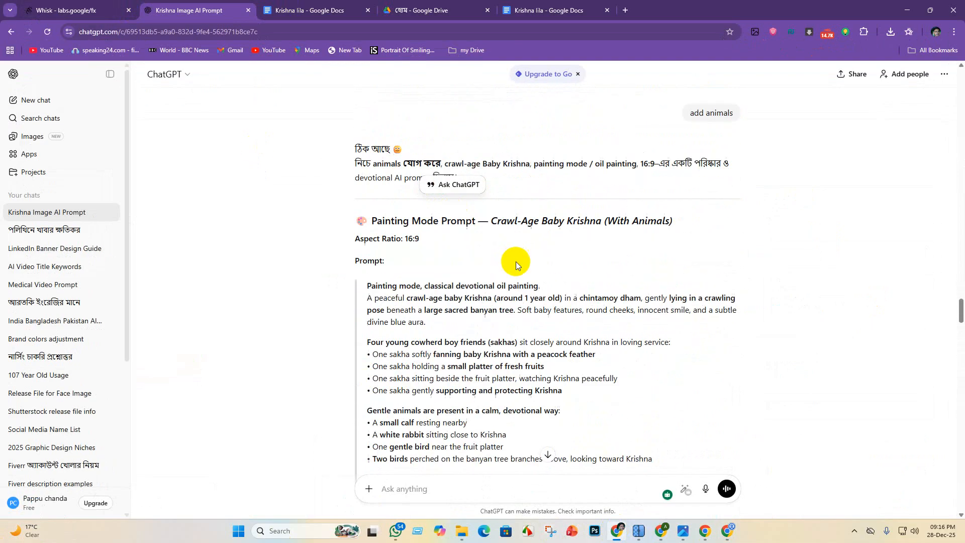
pyautogui.scroll(-20, 490, 381)
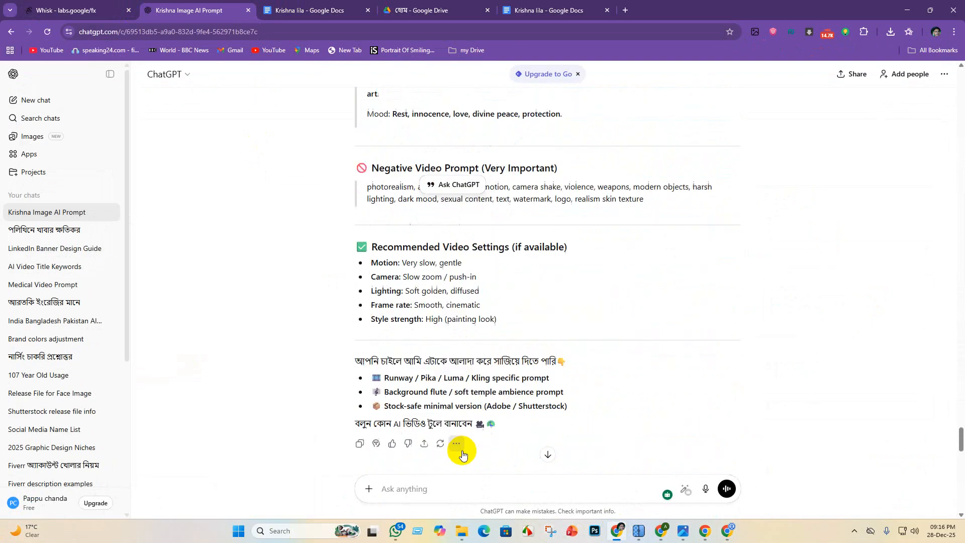
pyautogui.scroll(-2, 452, 459)
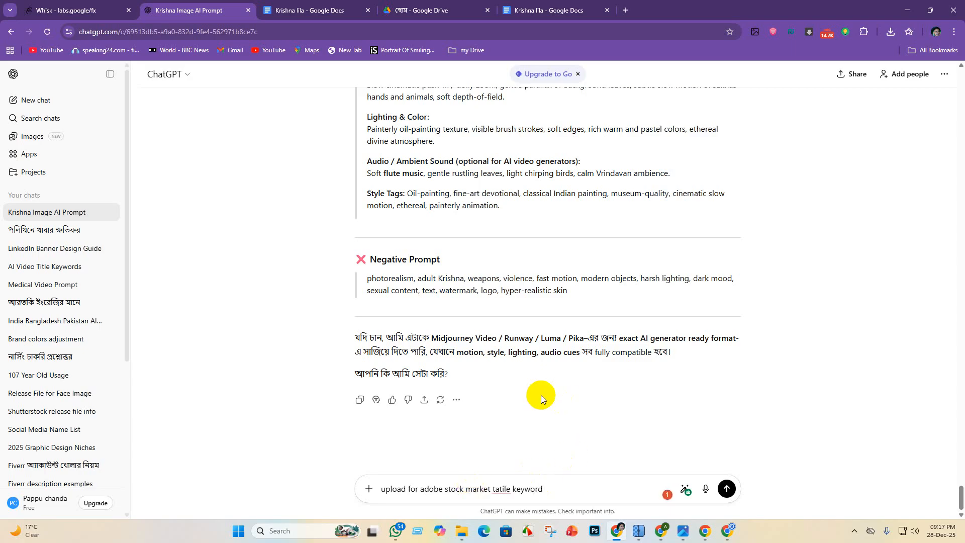
pyautogui.write('for 2 vedio')
pyautogui.press('Return')
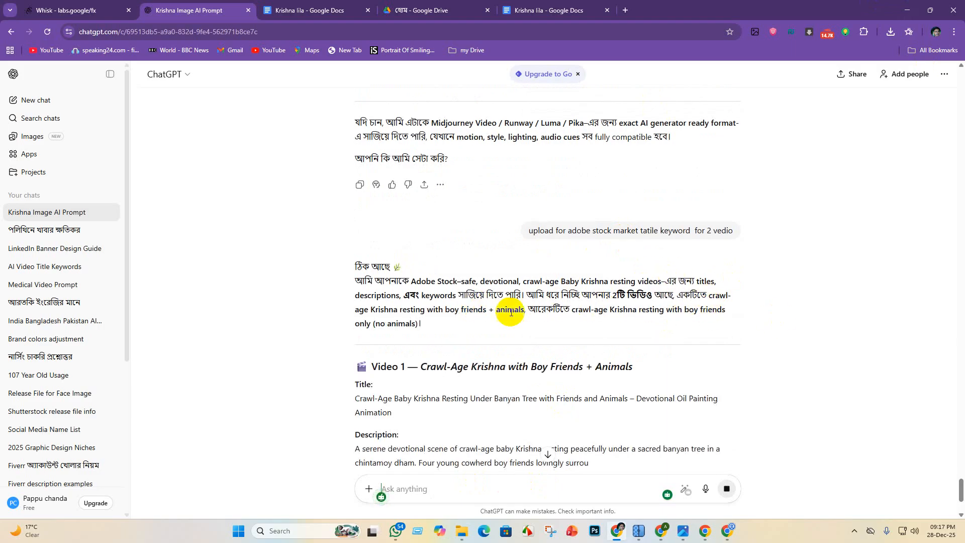
# - Copy the suggested Video 1 title from ChatGPT's reply, then switch back to the Adobe Stock uploads page
pyautogui.scroll(-3, 553, 281)
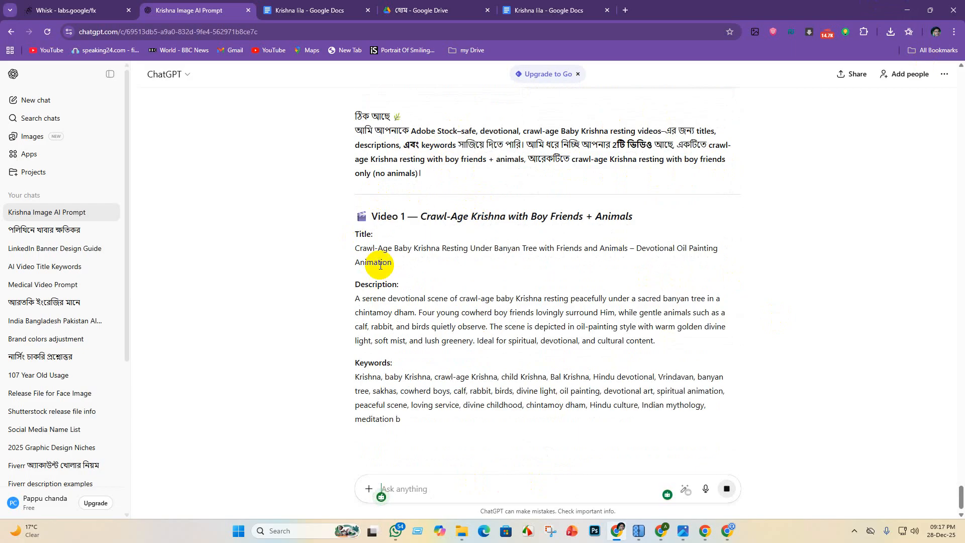
pyautogui.moveTo(353, 248); pyautogui.dragTo(721, 260)
pyautogui.hotkey('ctrl', 'c')
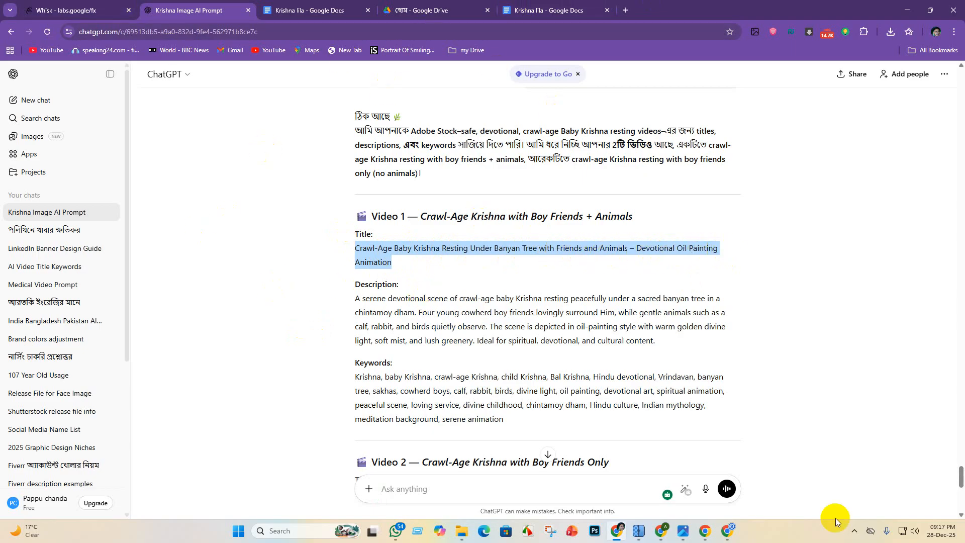
pyautogui.click(659, 534)
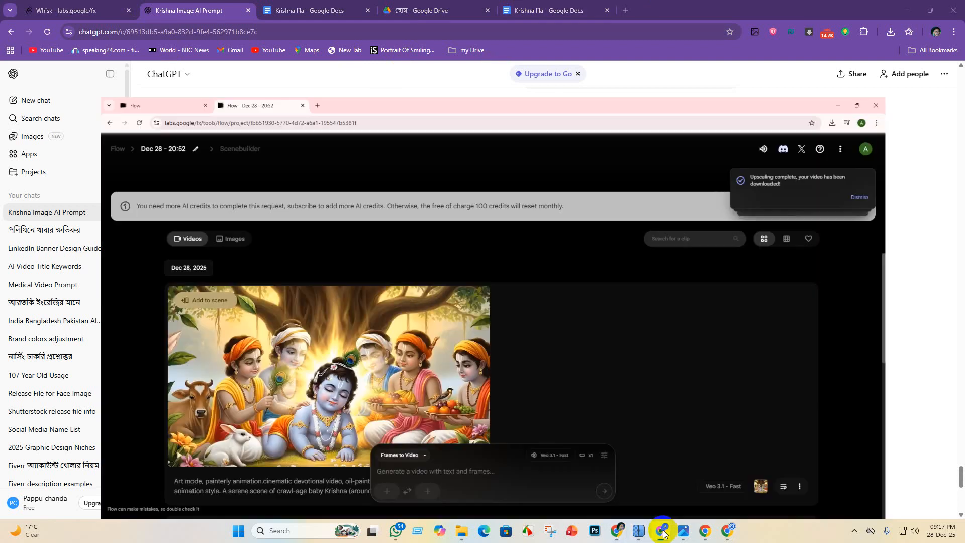
pyautogui.click(617, 533)
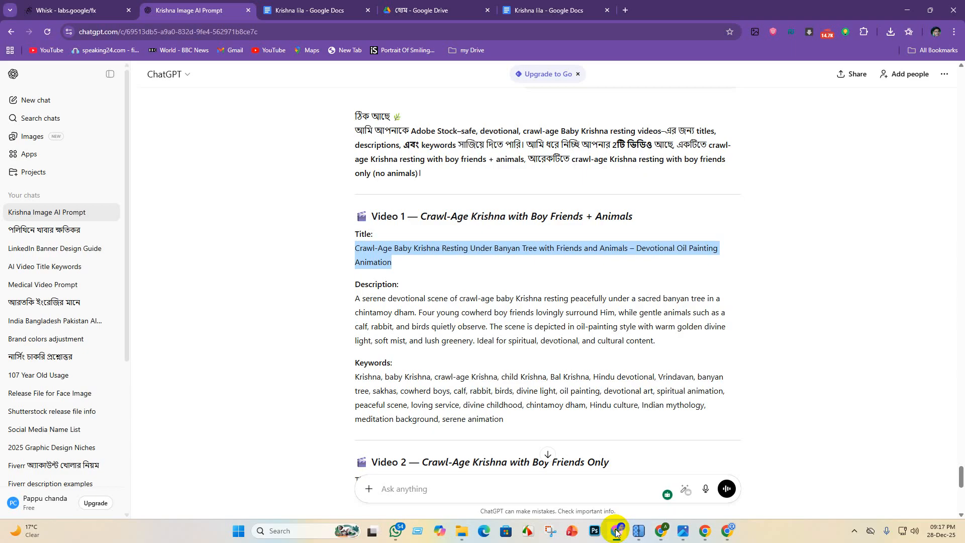
pyautogui.moveTo(729, 536)
pyautogui.click(732, 472)
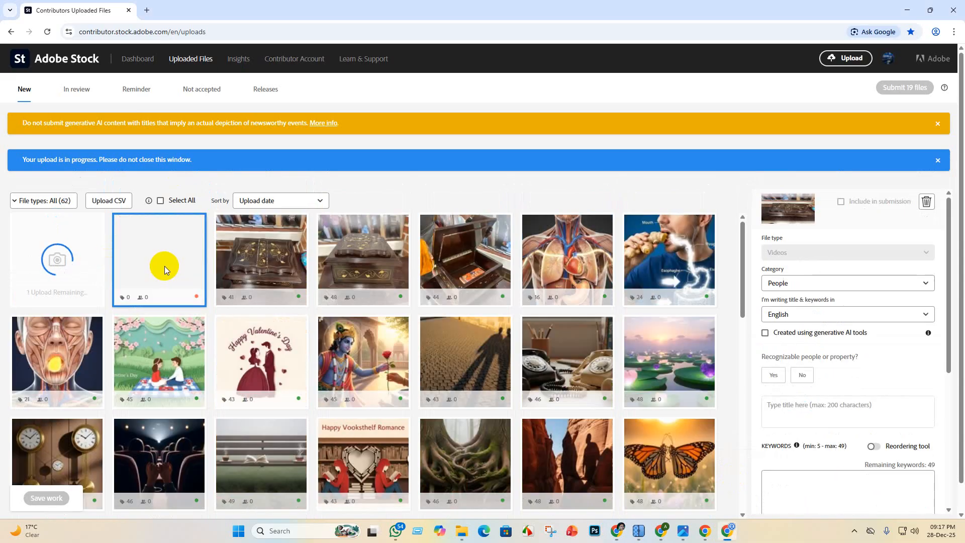
# - Select the newly uploaded Krishna video and mark it as created using generative AI tools with fictional people and property
pyautogui.click(164, 270)
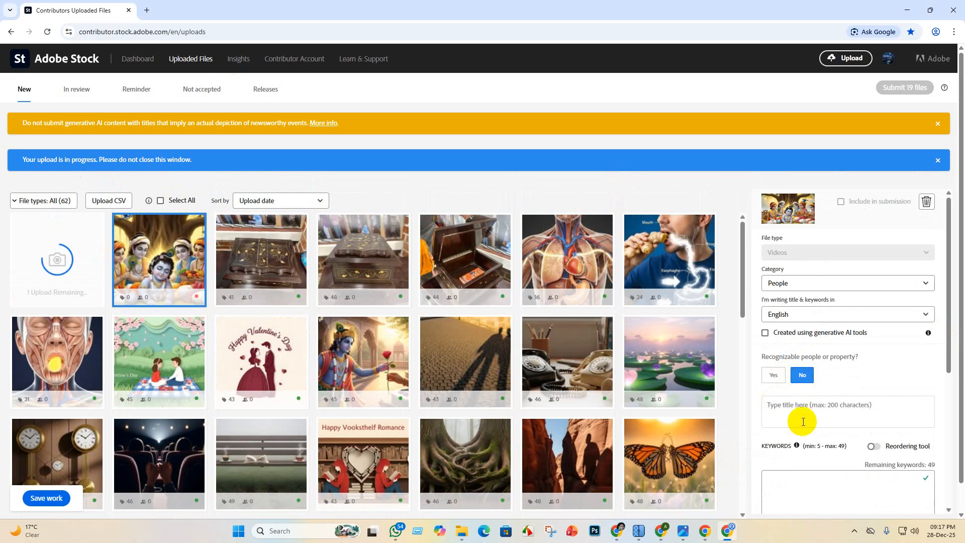
pyautogui.click(765, 334)
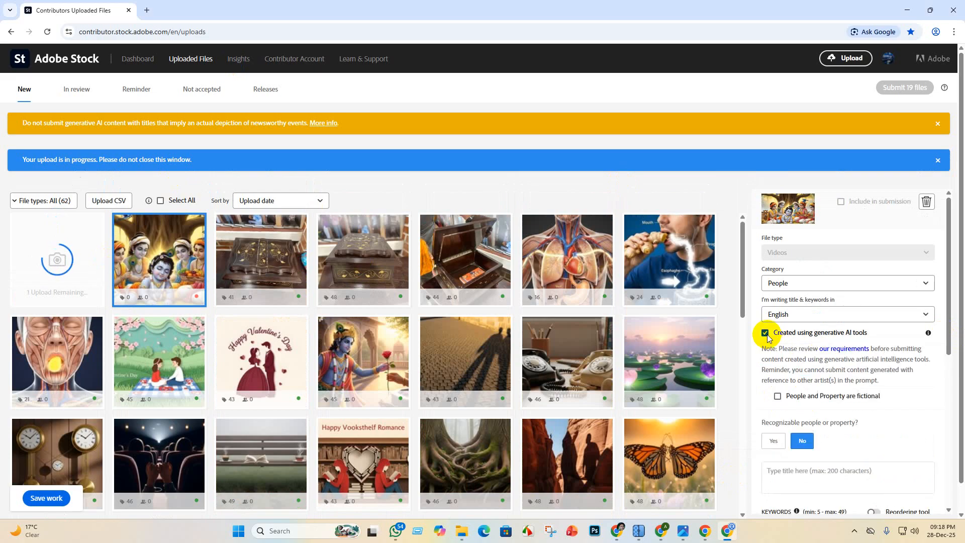
pyautogui.click(777, 397)
pyautogui.scroll(-4, 801, 425)
pyautogui.scroll(3, 801, 405)
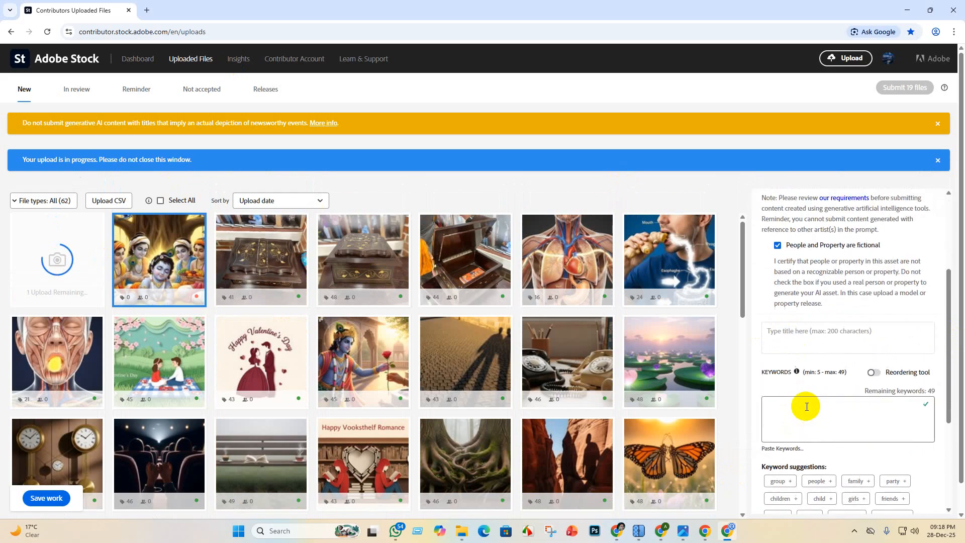
# - Paste the title "Crawl-Age Baby Krishna Resting Under Banyan Tree with Friends and Animals – Devotional Oil Painting Animation" for the selected video
pyautogui.scroll(-5, 791, 423)
pyautogui.scroll(2, 787, 410)
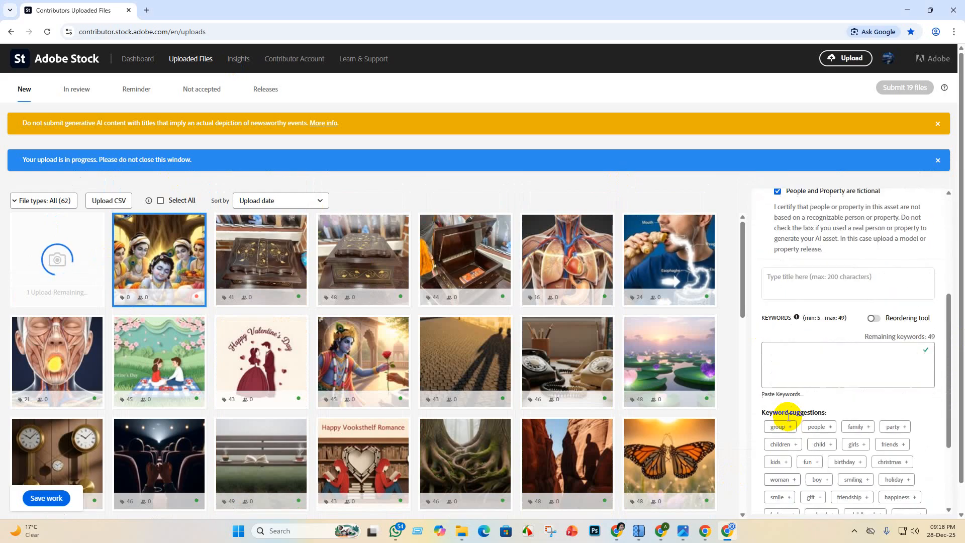
pyautogui.click(781, 289)
pyautogui.hotkey('ctrl', 'v')
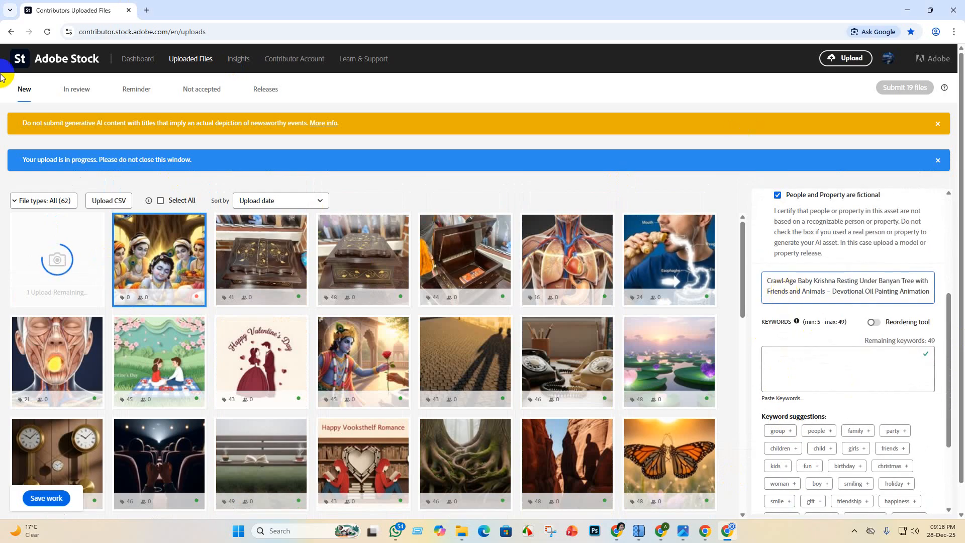
# - Switch to ChatGPT and copy the complete Video 1 keyword list, from Krishna through serene animation
pyautogui.moveTo(618, 531)
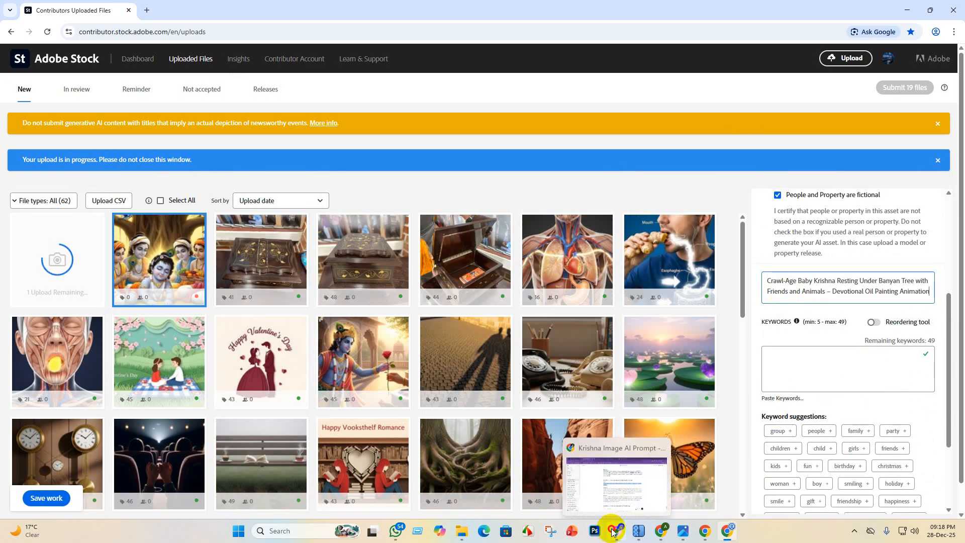
pyautogui.click(619, 478)
pyautogui.scroll(-2, 388, 314)
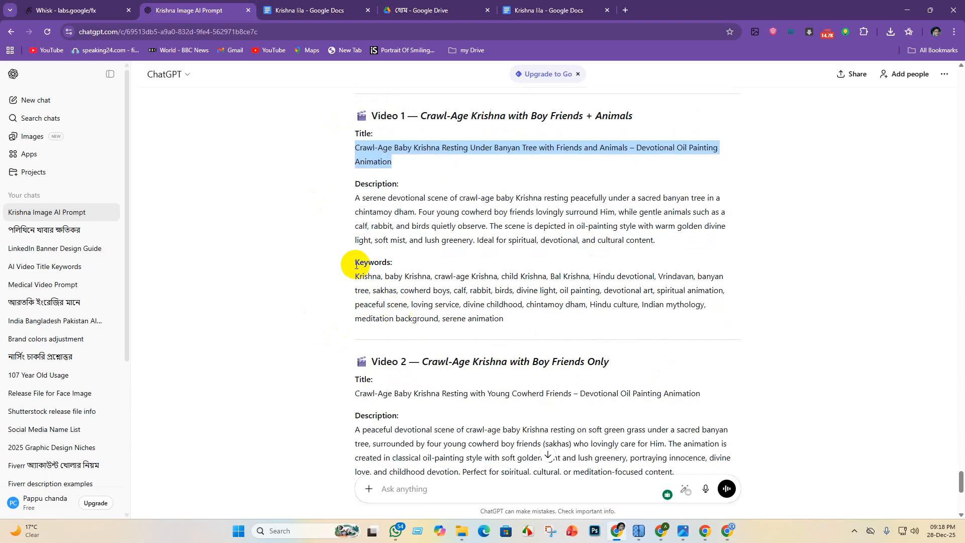
pyautogui.moveTo(352, 277); pyautogui.dragTo(557, 322)
pyautogui.hotkey('ctrl', 'c')
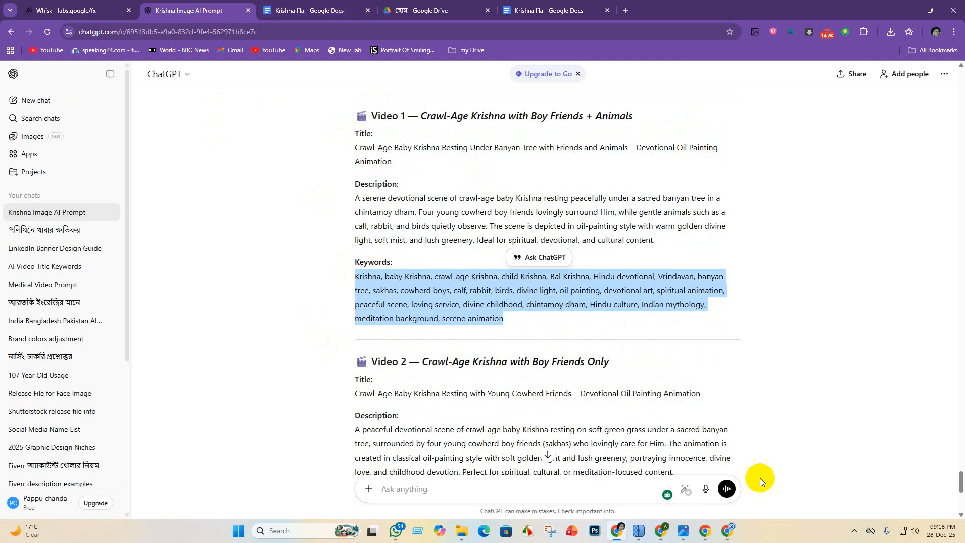
# - Switch back to the Adobe Stock uploads page and paste the copied Video 1 keyword list into the selected video's keywords
pyautogui.moveTo(706, 532)
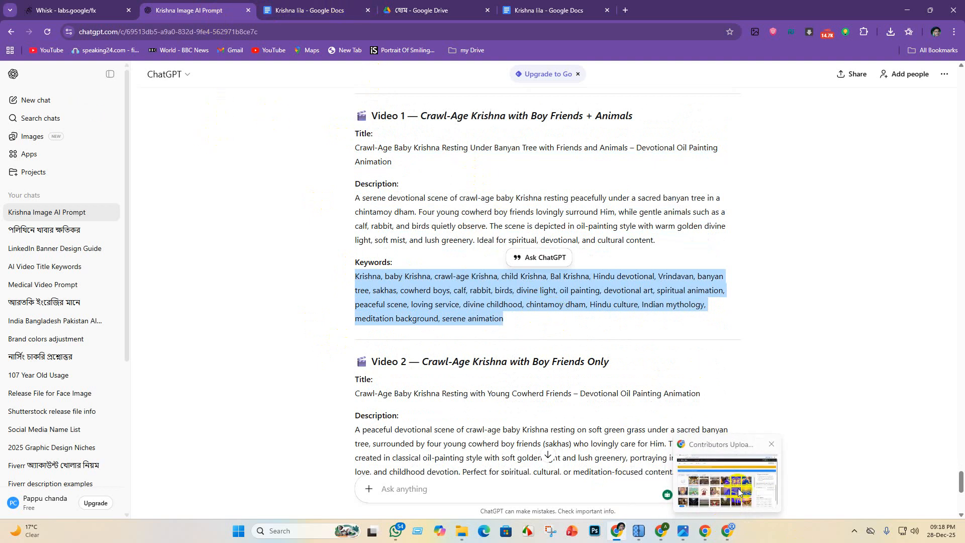
pyautogui.click(737, 486)
pyautogui.click(827, 369)
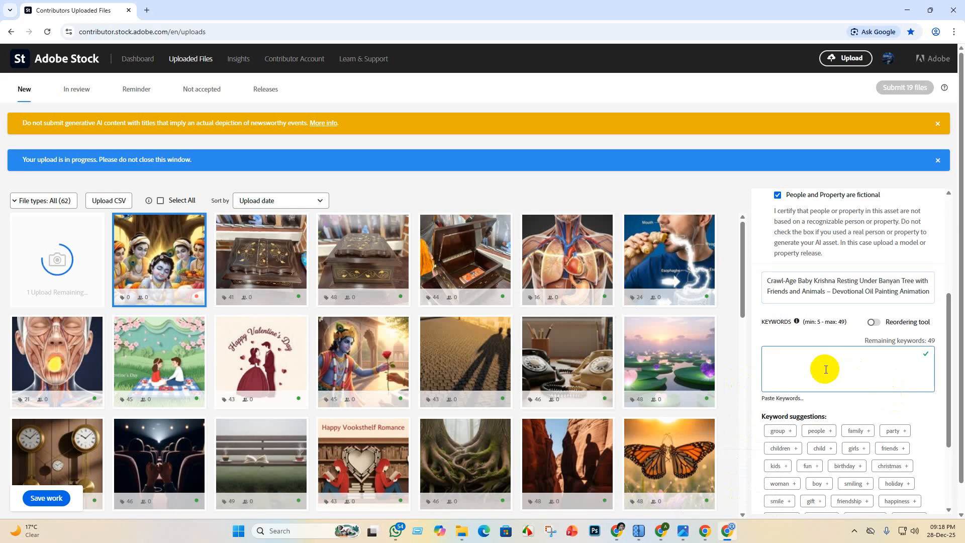
pyautogui.hotkey('ctrl', 'v')
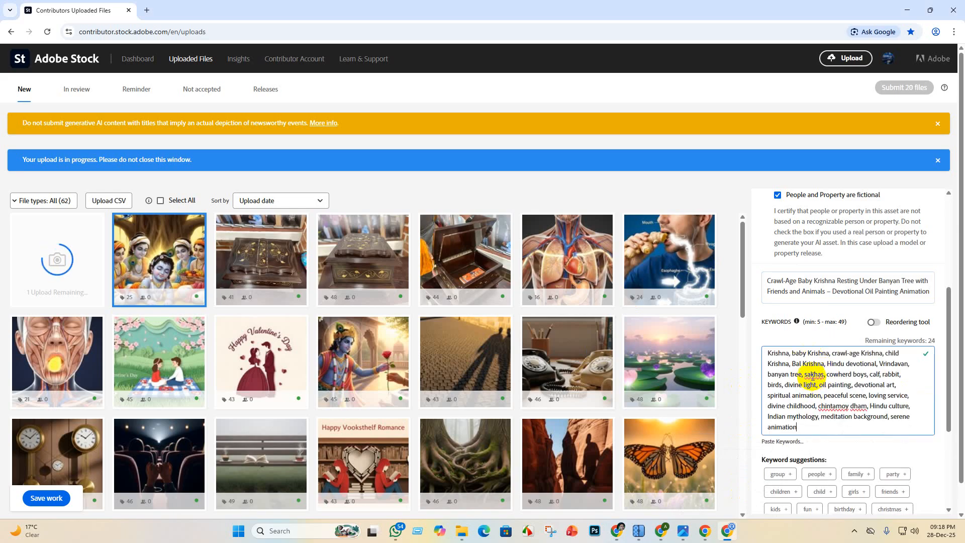
# - Correct the flagged words in the Video 1 keywords to Sakha's, cinnamoyl and Dham using the spelling suggestions, and save the work
pyautogui.rightClick(813, 376)
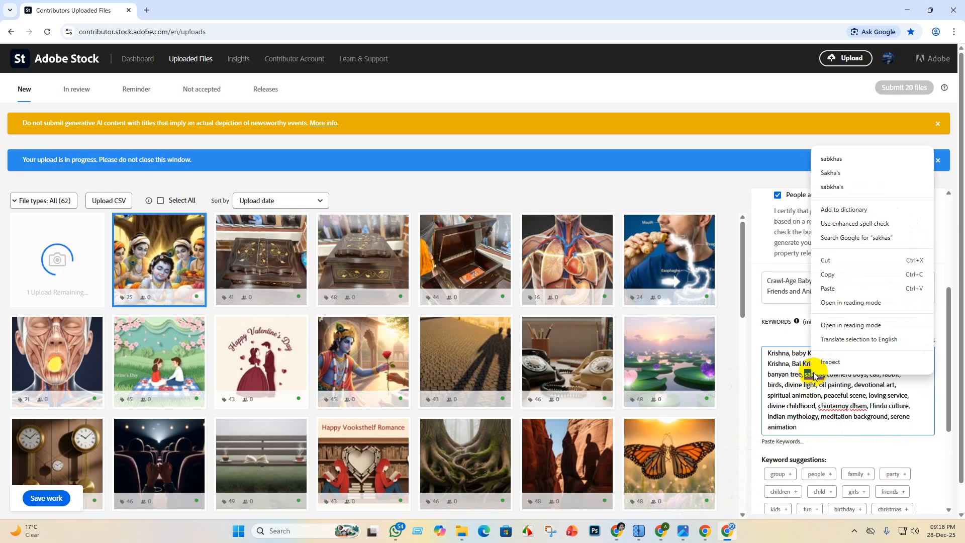
pyautogui.click(832, 174)
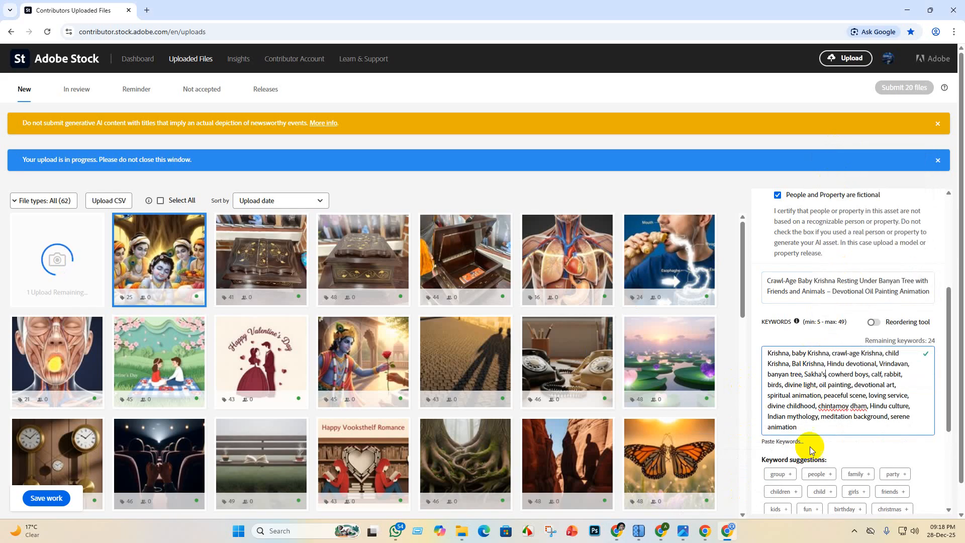
pyautogui.rightClick(836, 404)
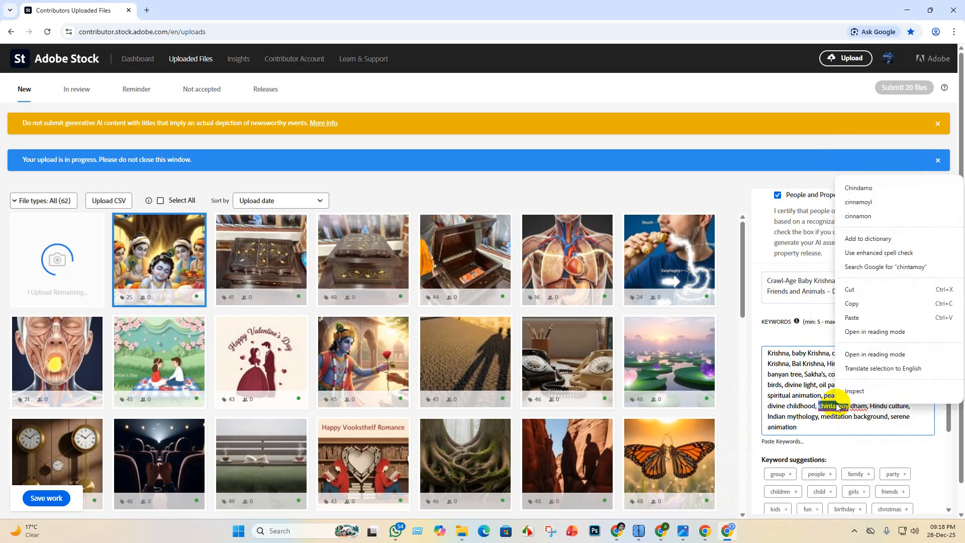
pyautogui.click(861, 202)
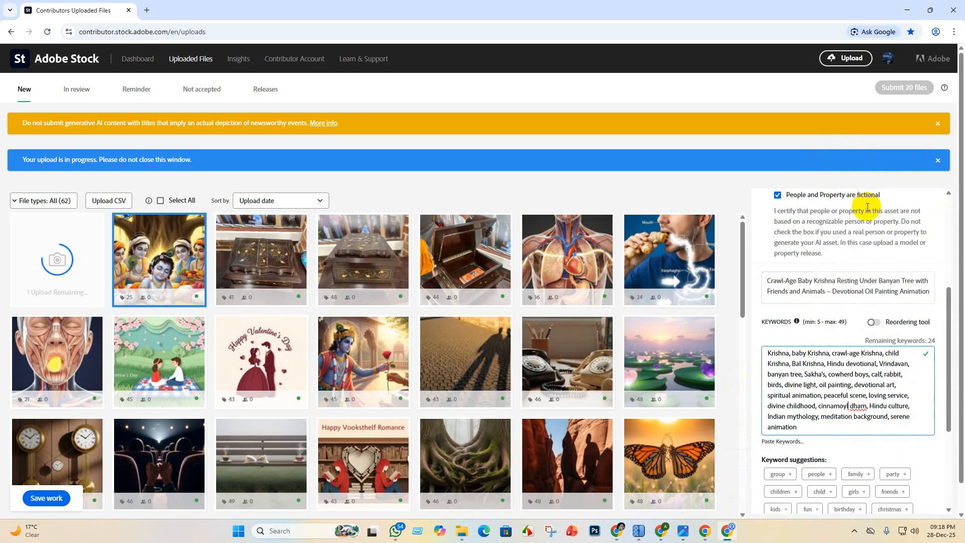
pyautogui.rightClick(859, 402)
pyautogui.click(795, 204)
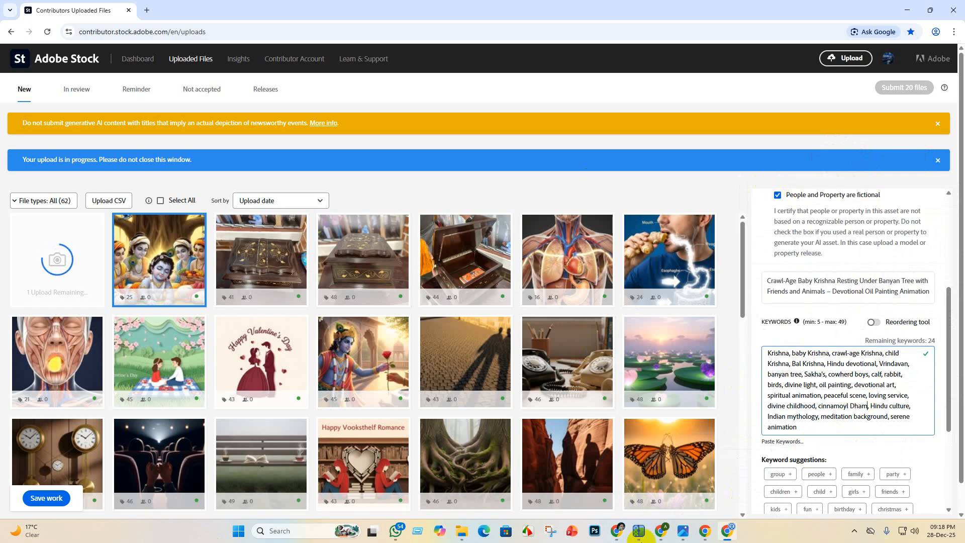
pyautogui.click(49, 498)
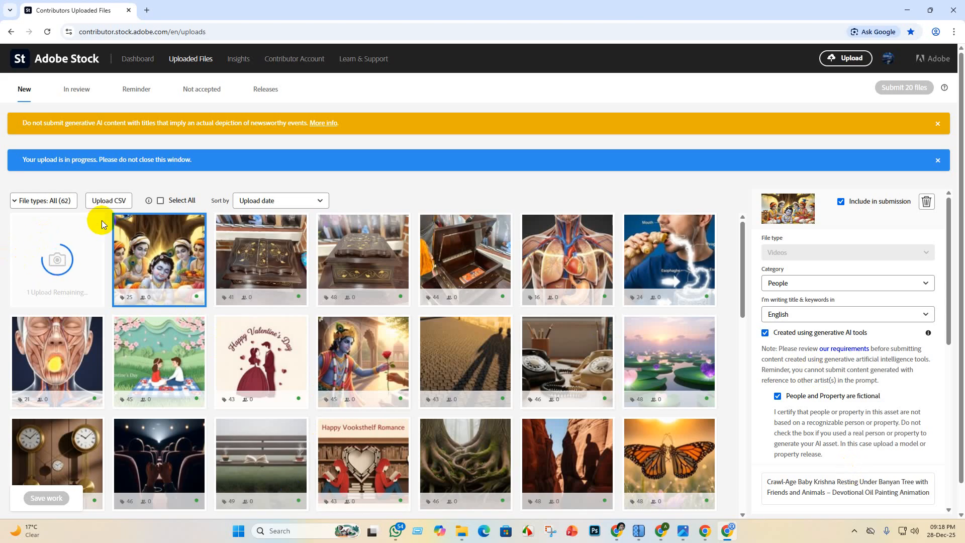
# - Switch to ChatGPT and copy the suggested Video 2 title about baby Krishna resting with young cowherd friends
pyautogui.click(618, 533)
pyautogui.scroll(-4, 452, 280)
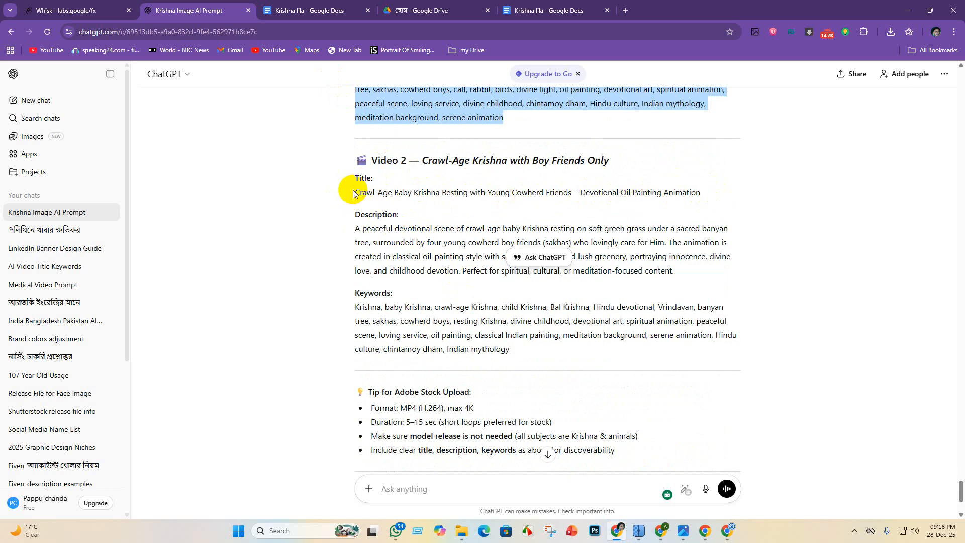
pyautogui.moveTo(353, 194); pyautogui.dragTo(722, 188)
pyautogui.hotkey('ctrl', 'c')
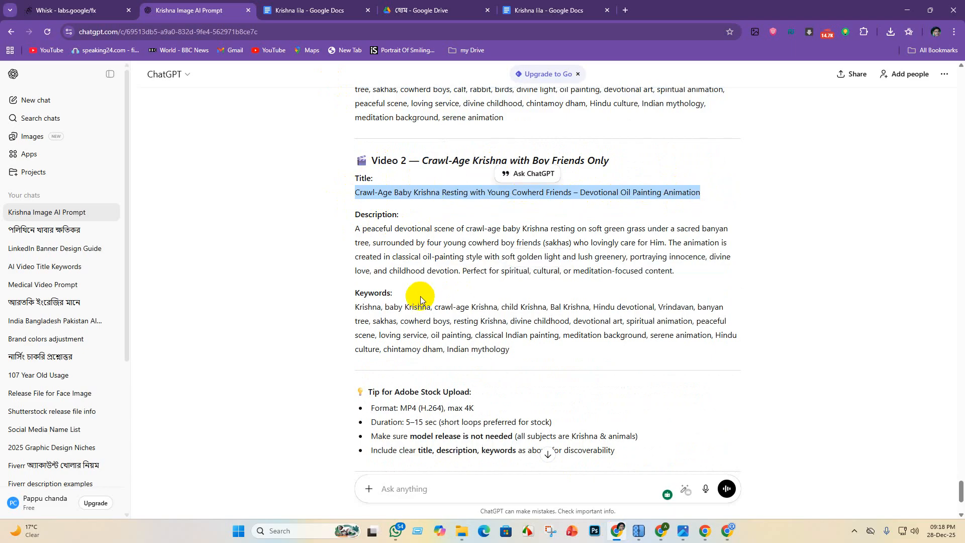
pyautogui.scroll(-1, 428, 294)
pyautogui.scroll(-2, 533, 338)
pyautogui.scroll(5, 521, 369)
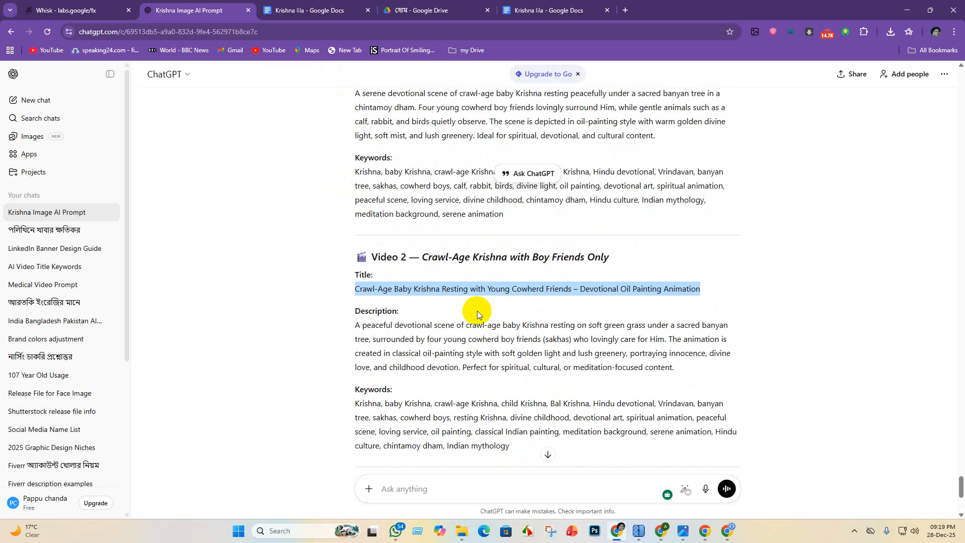
pyautogui.scroll(5, 473, 302)
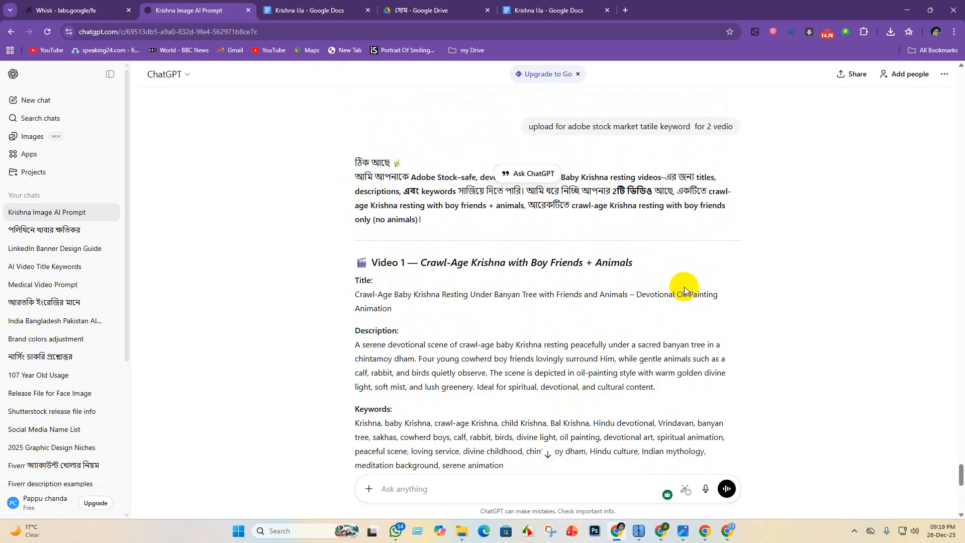
pyautogui.scroll(-3, 522, 307)
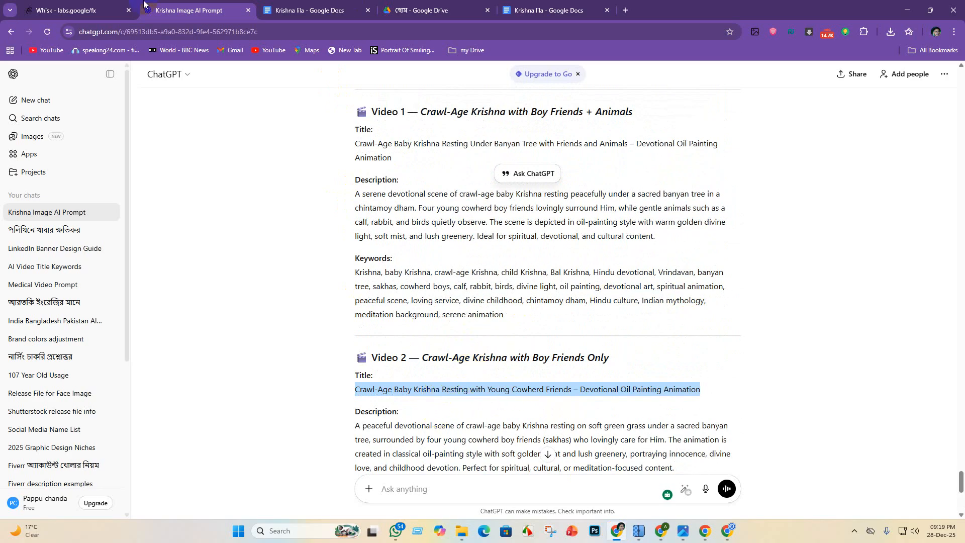
# - On Adobe Stock, mark the second Krishna video as AI-generated and fictional, and title it "Crawl-Age Baby Krishna Resting with Young Cowherd Friends – Devotional Oil Painting Animation"
pyautogui.moveTo(662, 534)
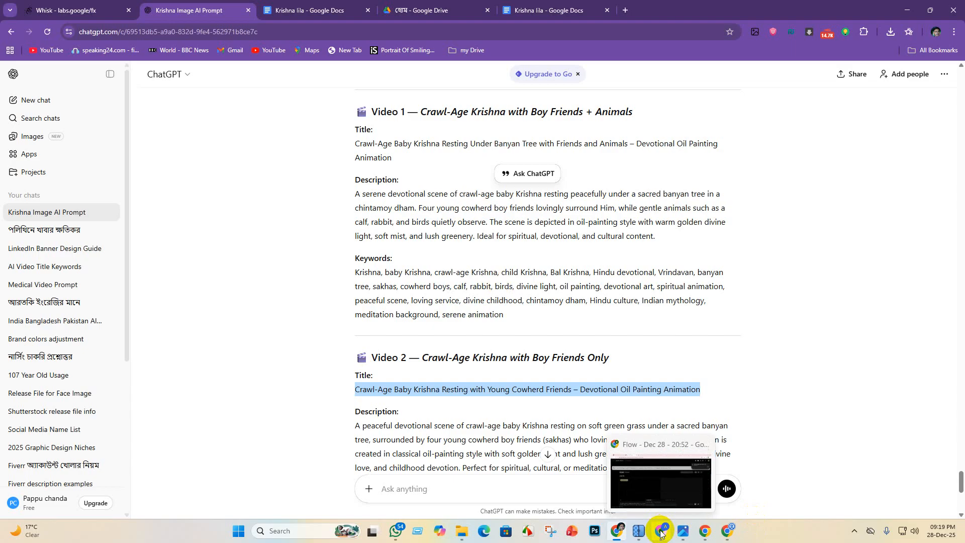
pyautogui.click(727, 532)
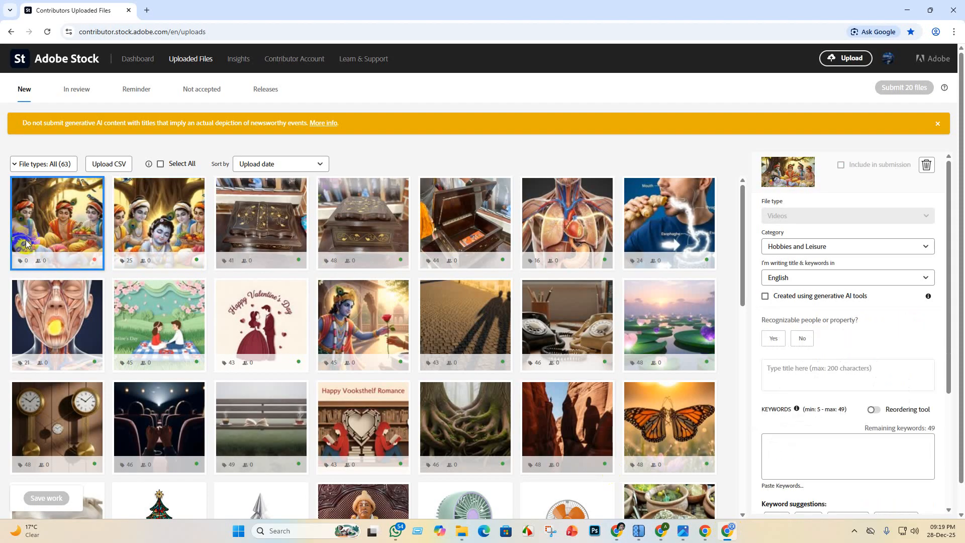
pyautogui.click(765, 297)
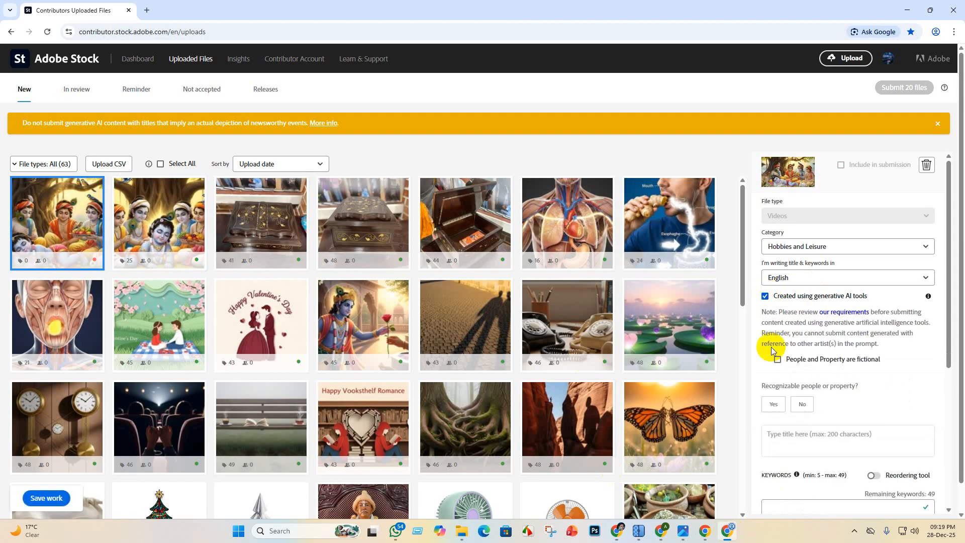
pyautogui.click(778, 360)
pyautogui.scroll(-4, 801, 330)
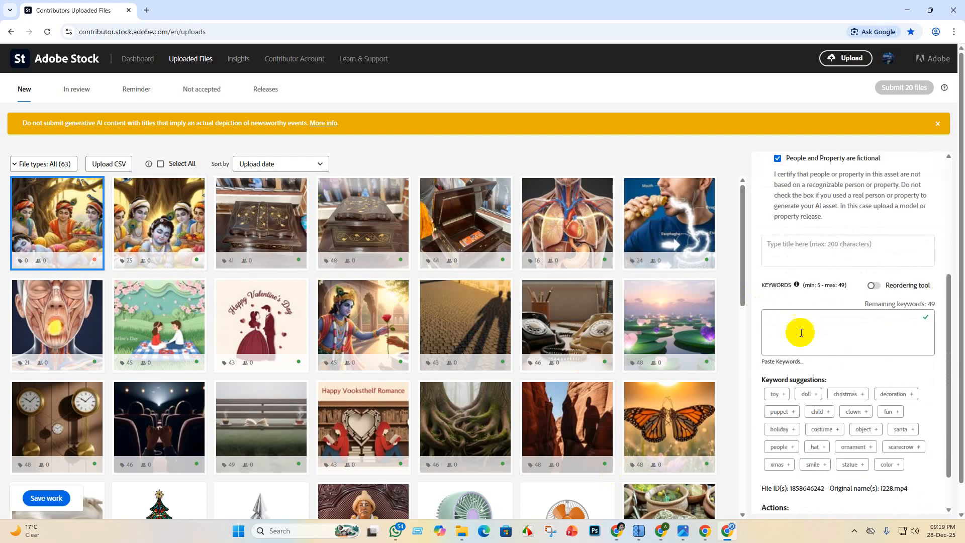
pyautogui.click(824, 243)
pyautogui.hotkey('ctrl', 'v')
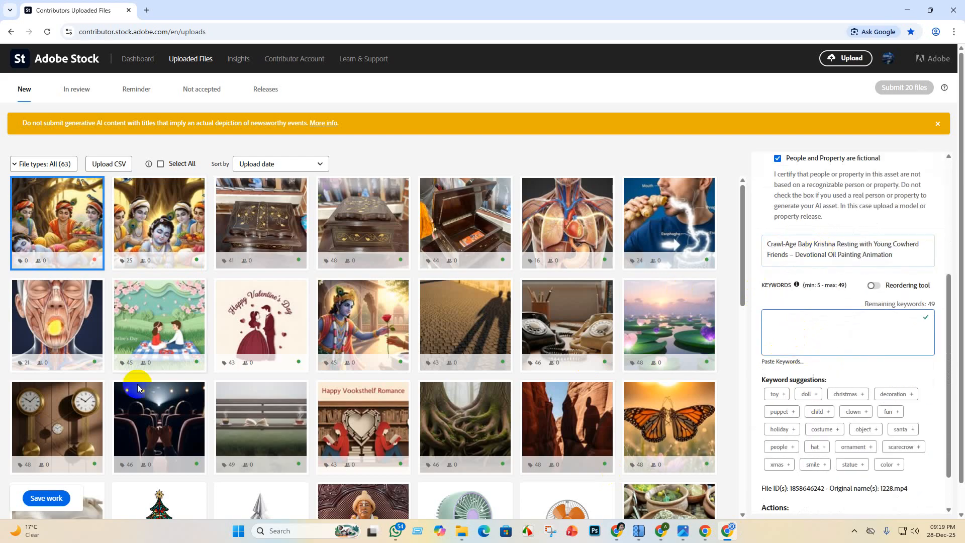
# - Copy the Video 2 keyword list from ChatGPT, Krishna through Indian mythology, and paste it into the second video's keywords on Adobe Stock
pyautogui.click(617, 532)
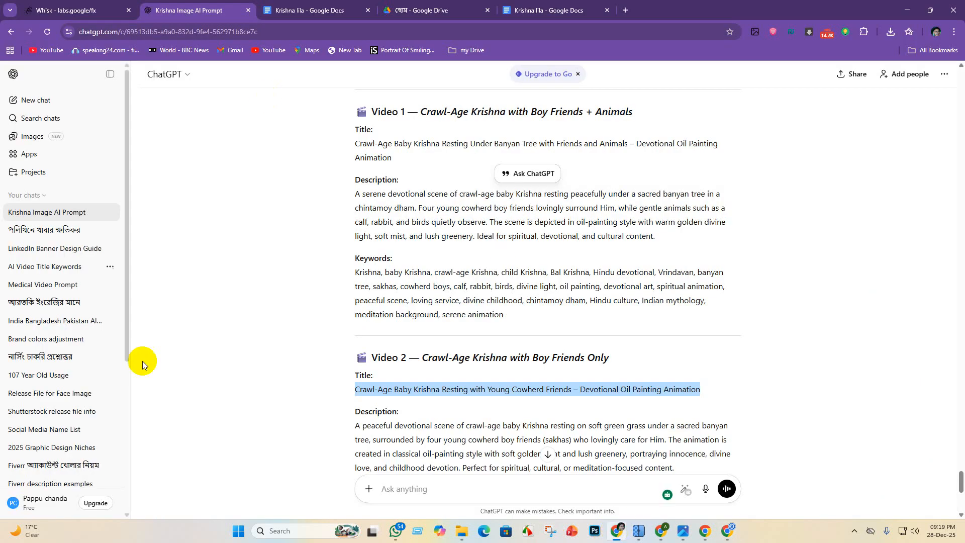
pyautogui.scroll(-5, 366, 394)
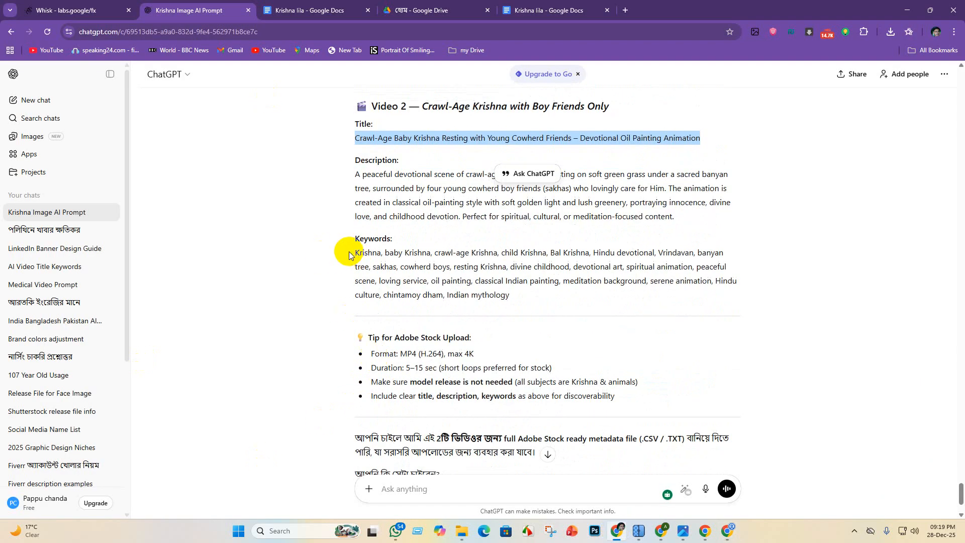
pyautogui.moveTo(350, 255); pyautogui.dragTo(534, 300)
pyautogui.hotkey('ctrl', 'c')
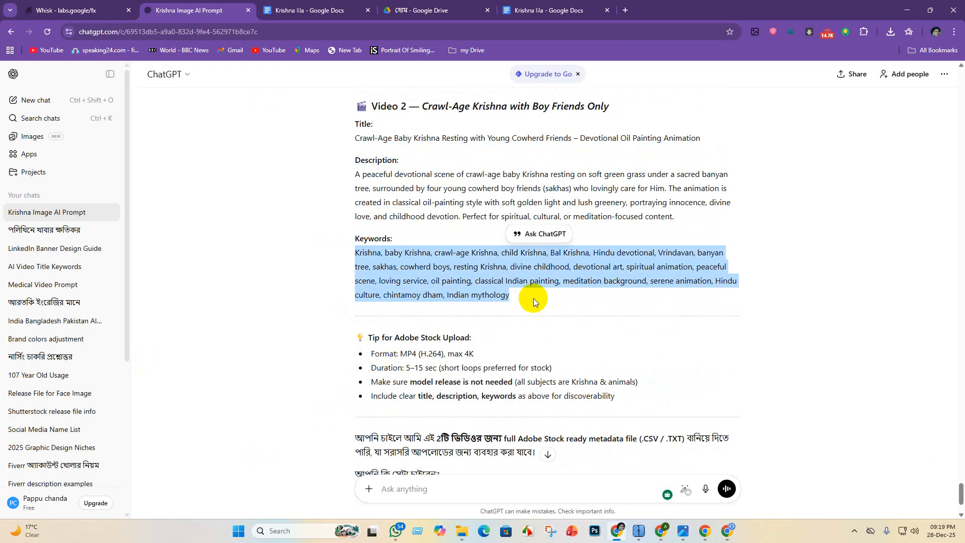
pyautogui.click(557, 12)
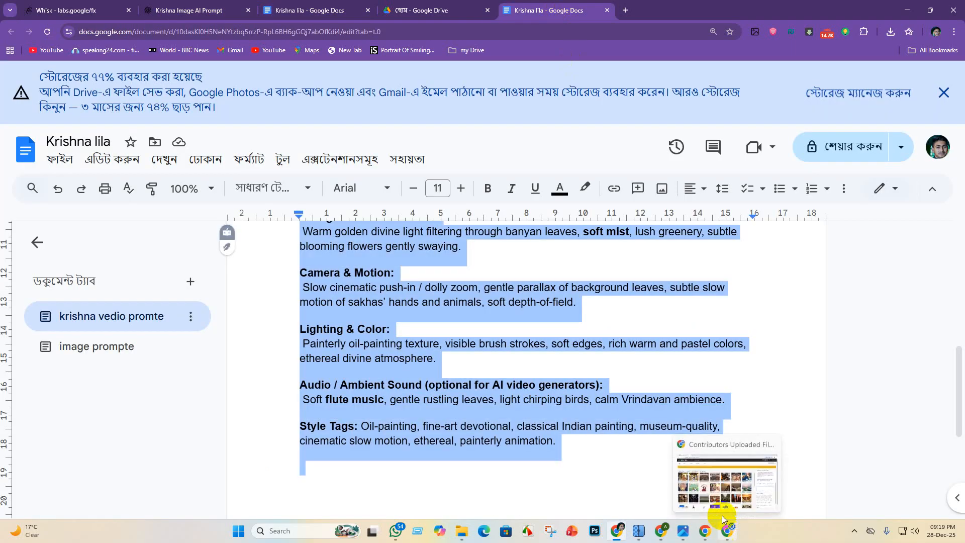
pyautogui.click(722, 518)
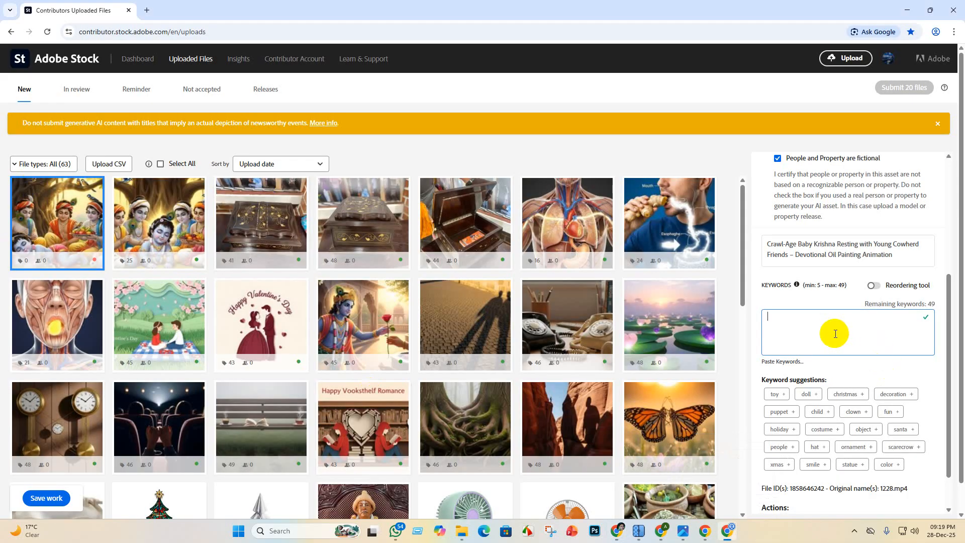
pyautogui.hotkey('ctrl', 'v')
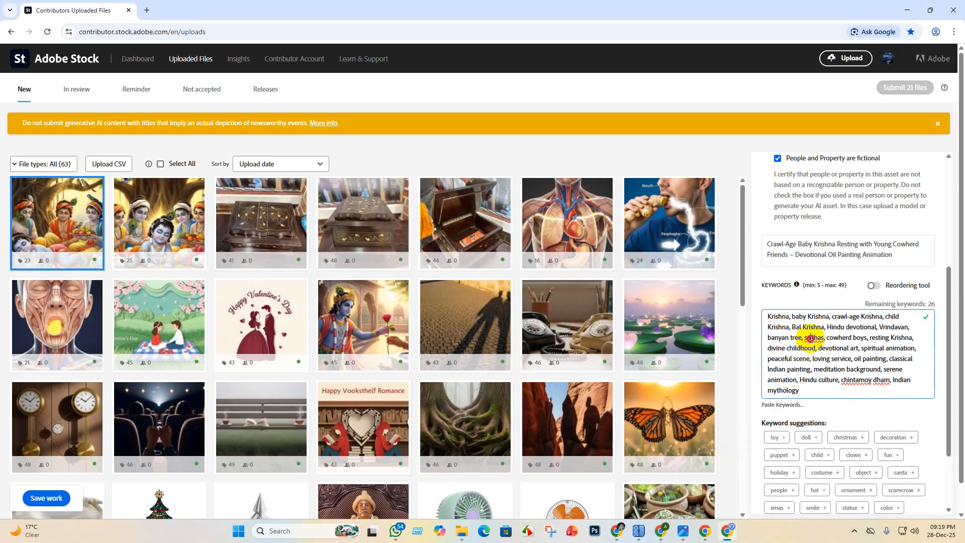
# - Replace sakhas with Sakha's, chintamoy with cinnamoyl and dham with Dham in the second video's keywords, and save the work
pyautogui.rightClick(811, 340)
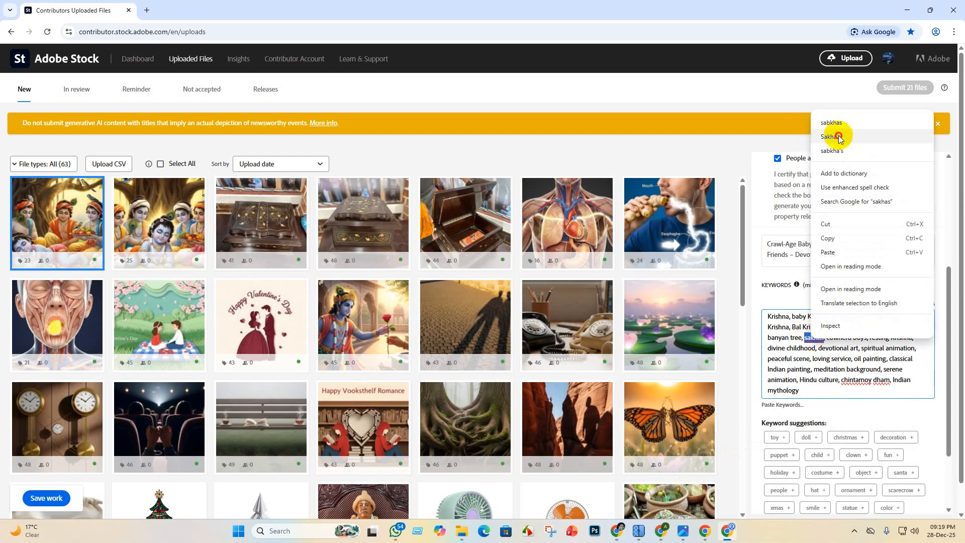
pyautogui.click(838, 138)
pyautogui.rightClick(857, 380)
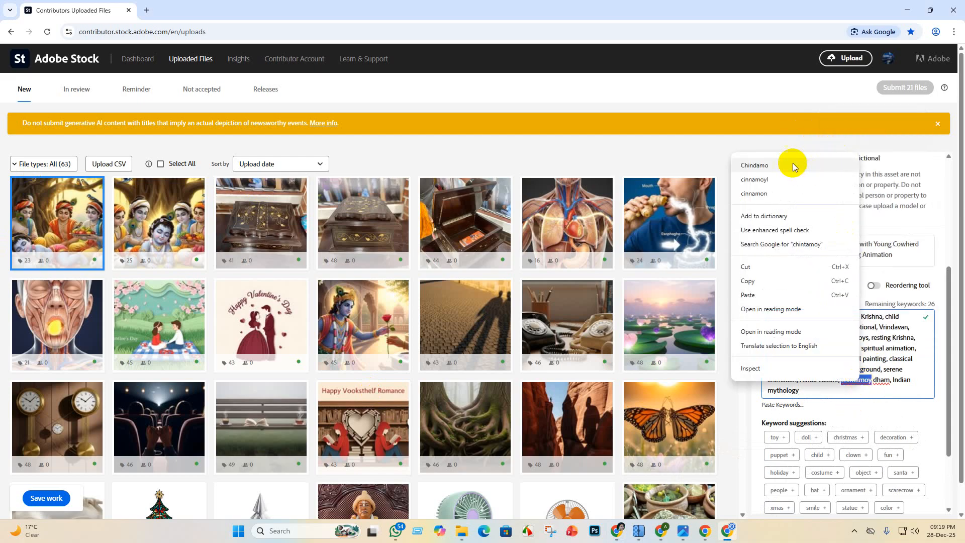
pyautogui.click(791, 179)
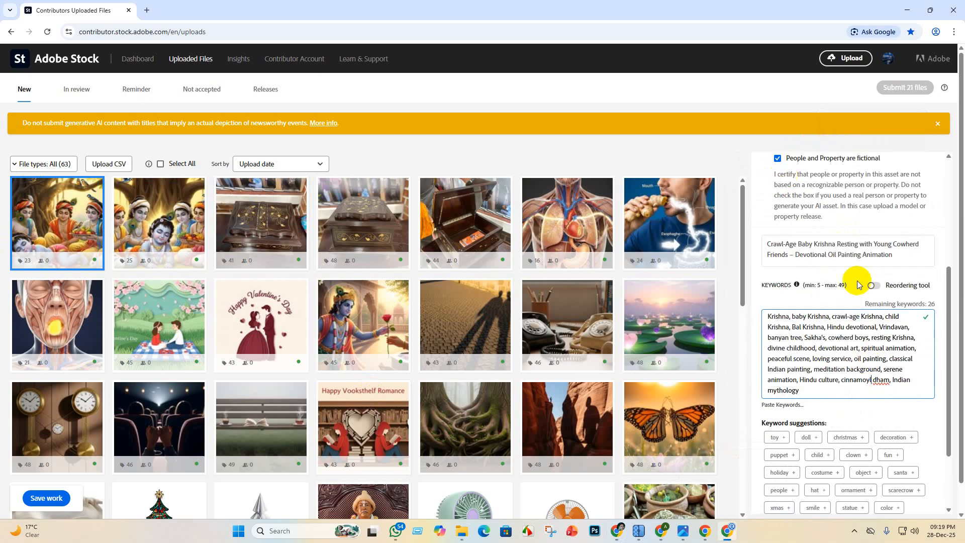
pyautogui.rightClick(883, 381)
pyautogui.click(829, 165)
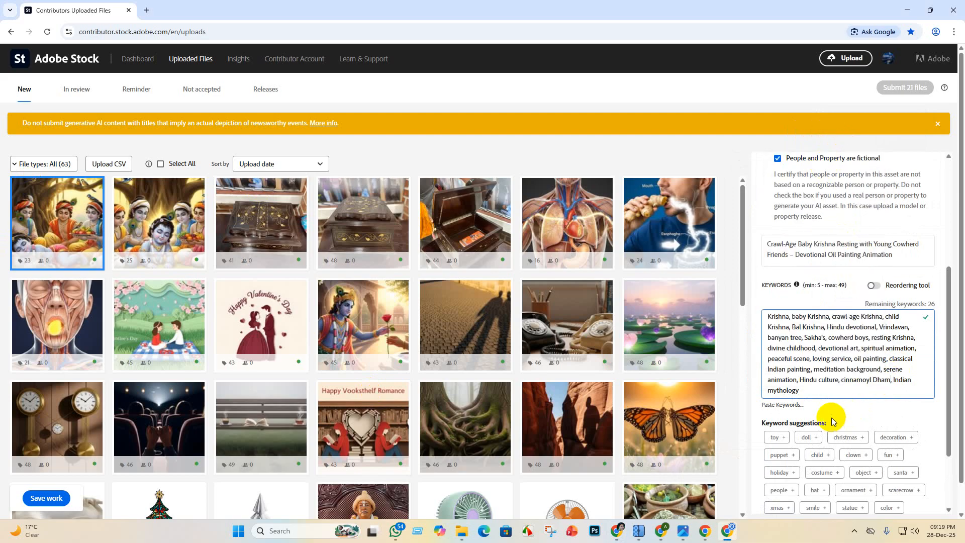
pyautogui.scroll(-2, 773, 485)
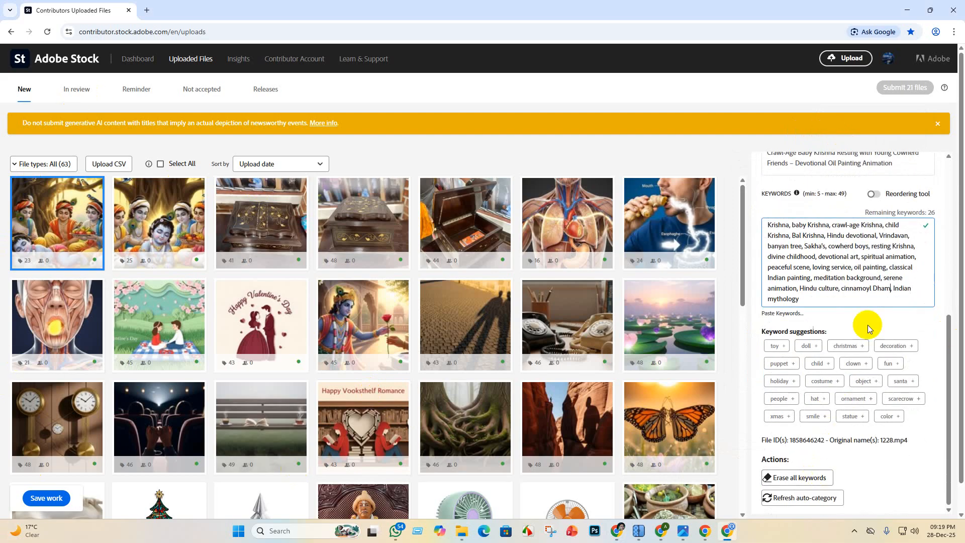
pyautogui.scroll(5, 866, 325)
pyautogui.click(42, 499)
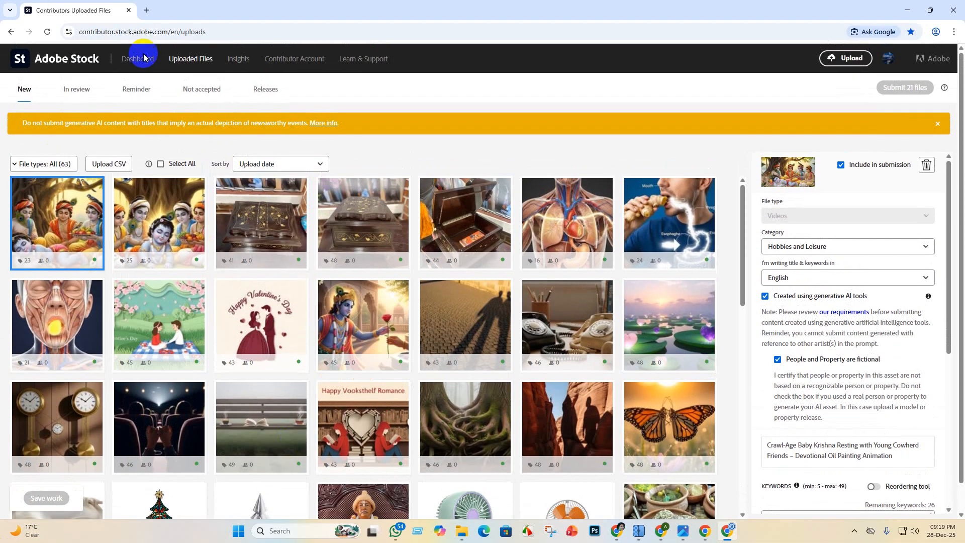
# - Open the contributor dashboard and look through the portfolio's published files and their download counts
pyautogui.click(140, 59)
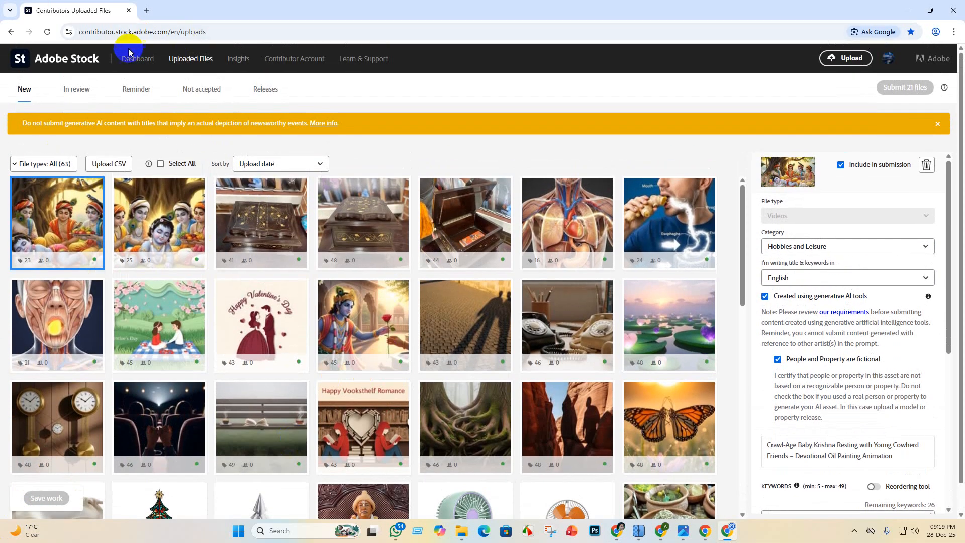
pyautogui.scroll(-6, 521, 262)
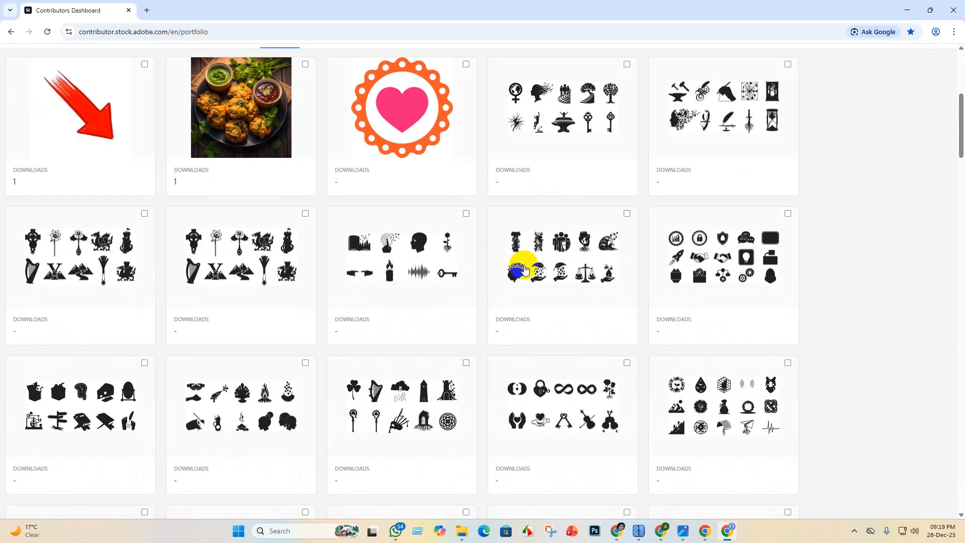
pyautogui.scroll(6, 508, 244)
pyautogui.scroll(-12, 599, 444)
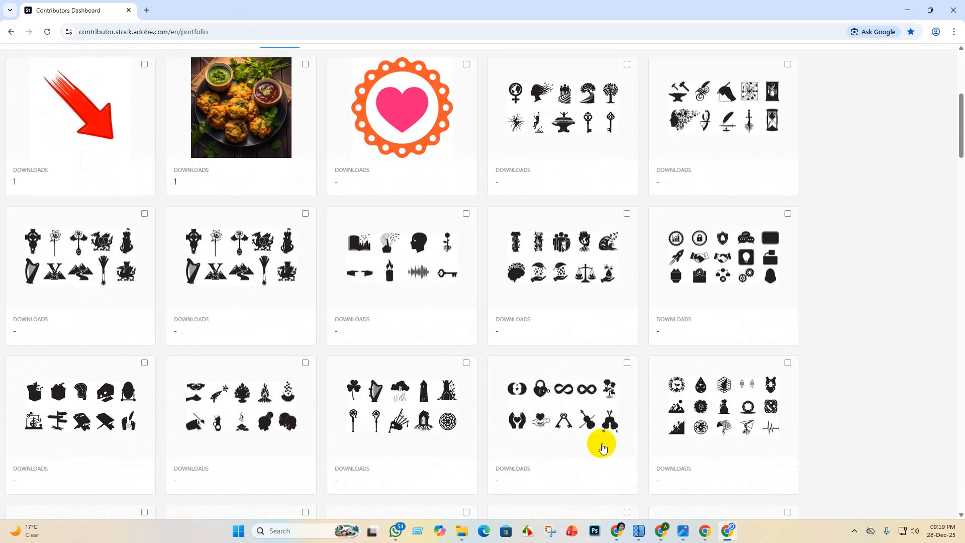
pyautogui.scroll(6, 693, 201)
pyautogui.scroll(-10, 471, 345)
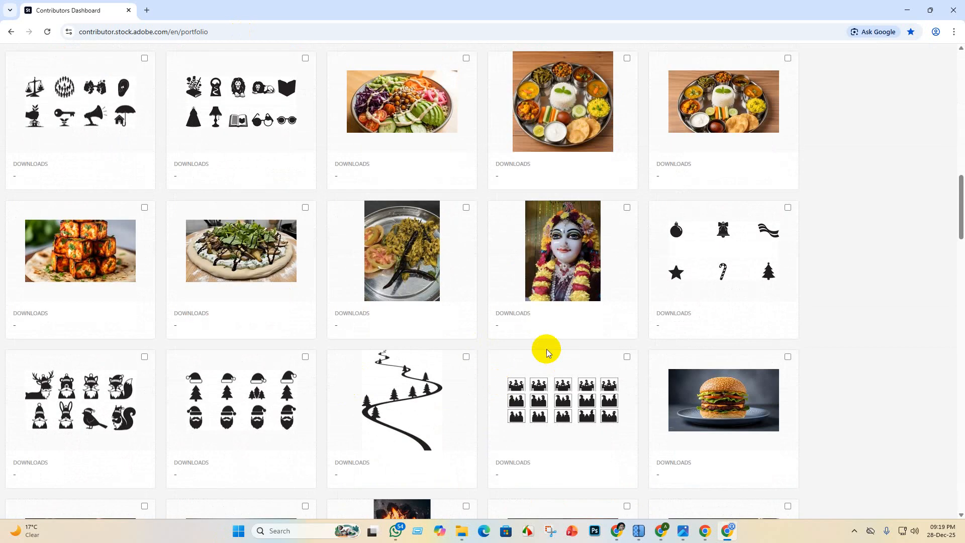
# - Look over the published files in the Adobe Stock portfolio again and return to the uploaded files
pyautogui.scroll(5, 576, 193)
pyautogui.scroll(8, 504, 361)
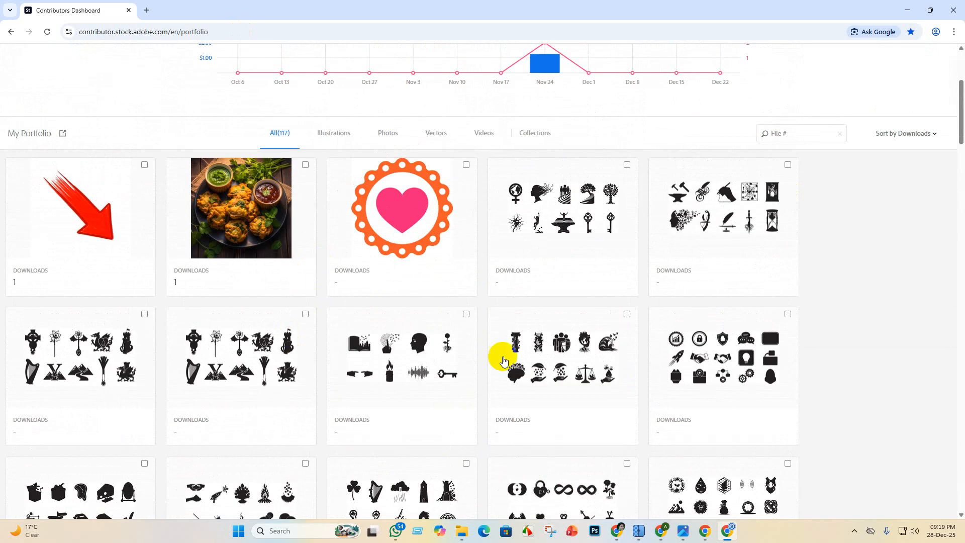
pyautogui.scroll(-2, 427, 329)
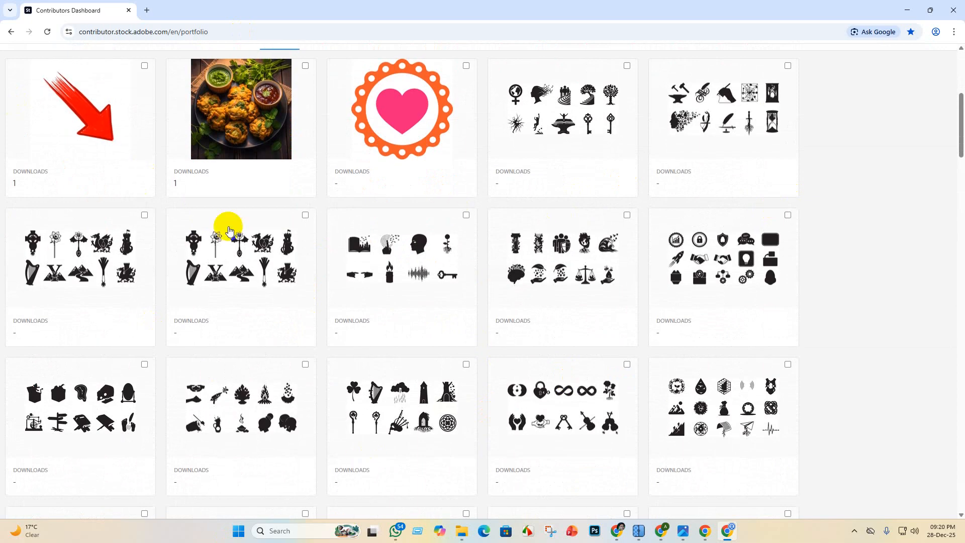
pyautogui.scroll(6, 241, 211)
pyautogui.click(189, 60)
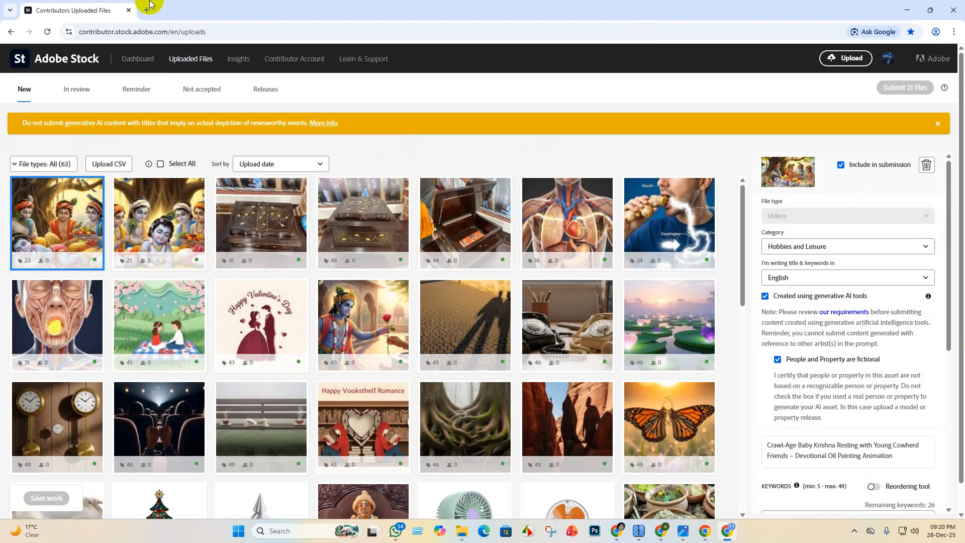
# - Switch to the Flow project and play the video of crawling baby Krishna with his cowherd friends in full screen
pyautogui.click(908, 10)
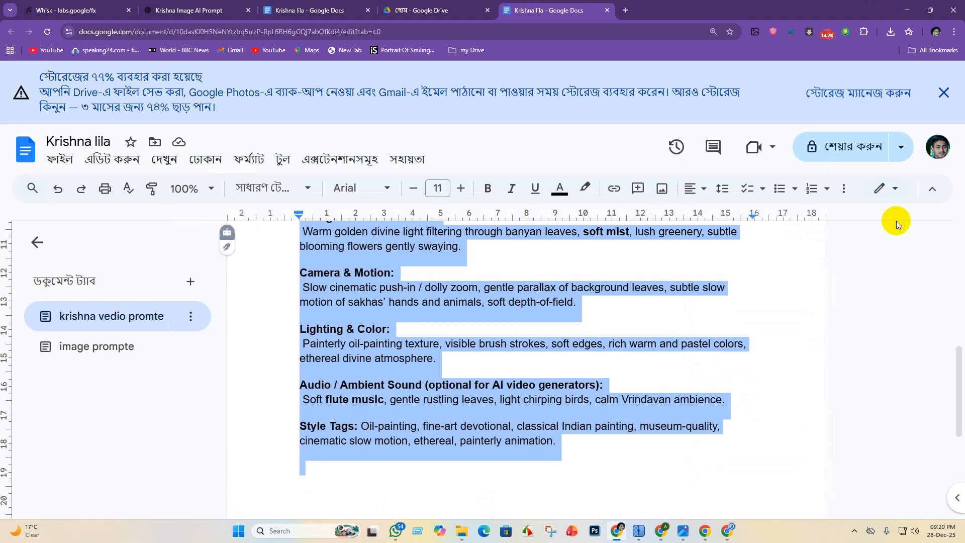
pyautogui.click(912, 8)
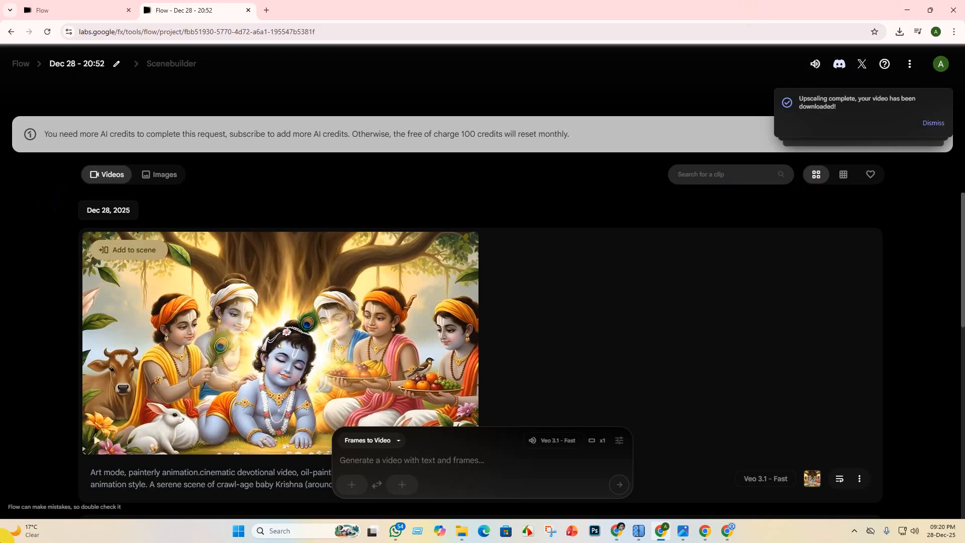
pyautogui.scroll(-6, 326, 399)
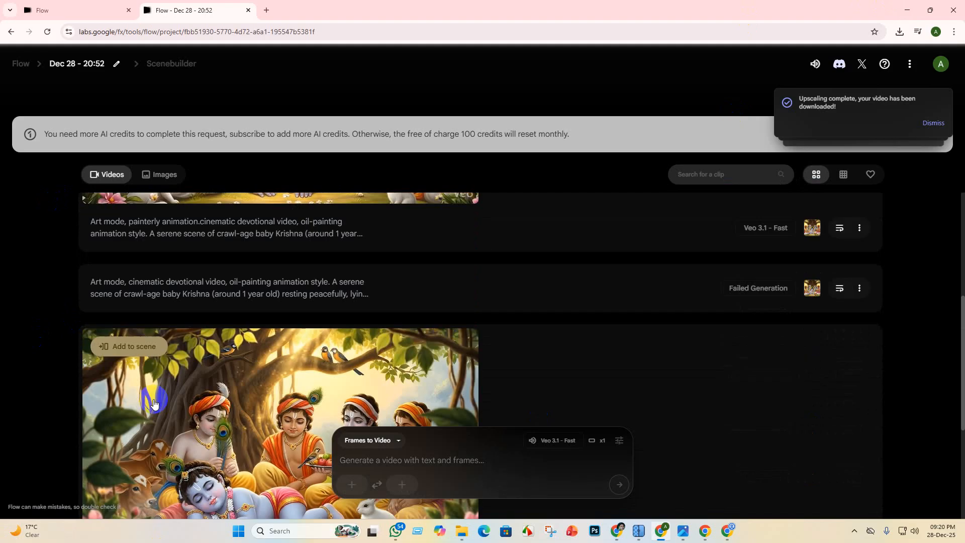
pyautogui.scroll(2, 108, 453)
pyautogui.scroll(-5, 222, 438)
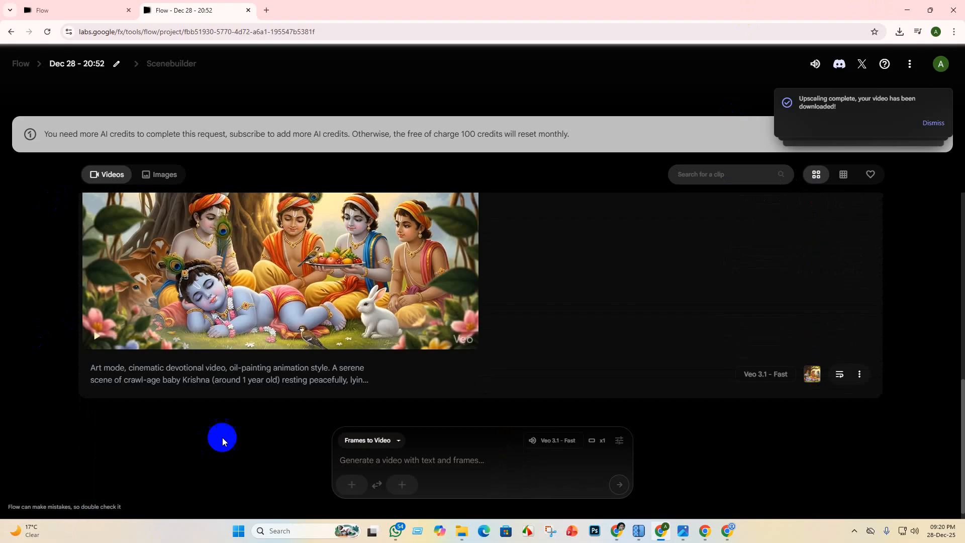
pyautogui.scroll(5, 107, 345)
pyautogui.click(401, 300)
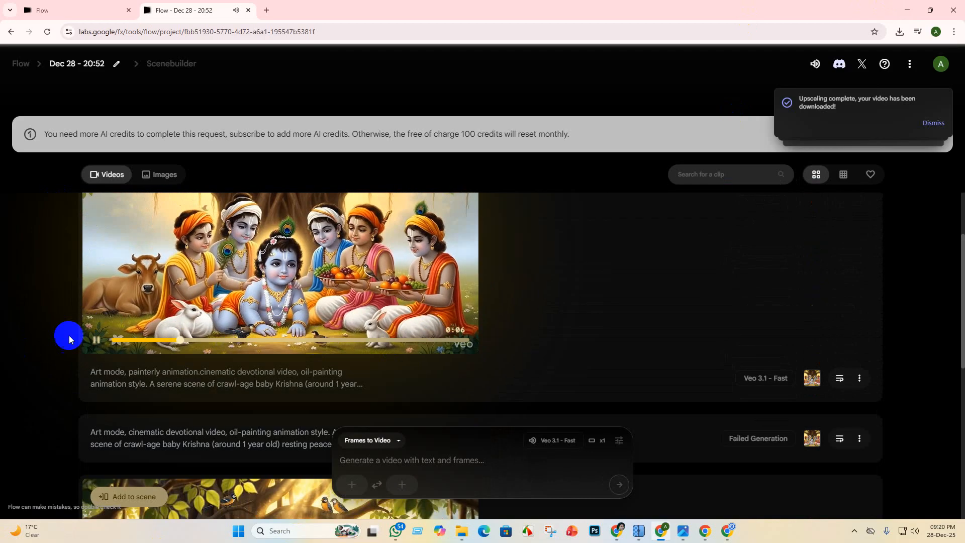
pyautogui.scroll(1, 352, 301)
pyautogui.click(437, 251)
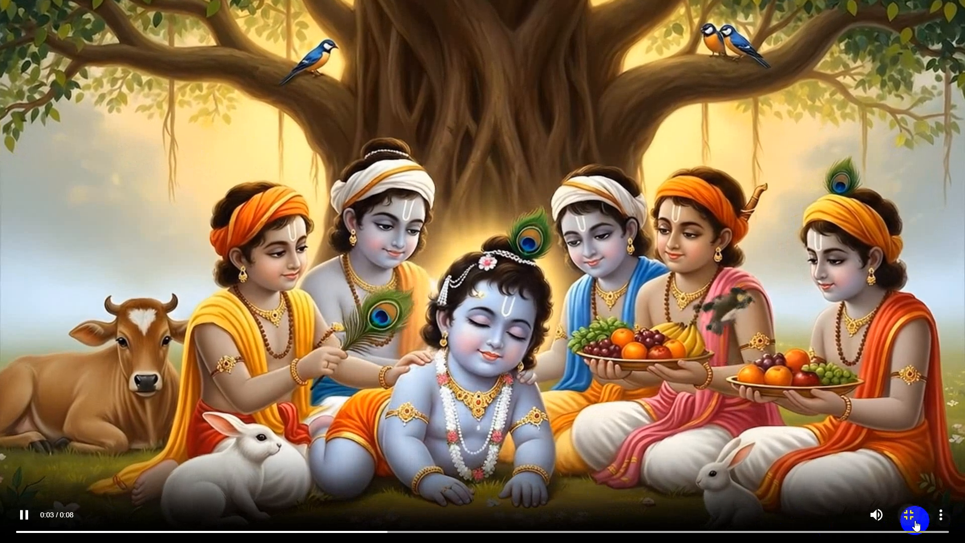
pyautogui.click(912, 518)
# - Play the Flow video of baby Krishna lying asleep beside the calves in full screen, and minimize the browser
pyautogui.scroll(-9, 276, 369)
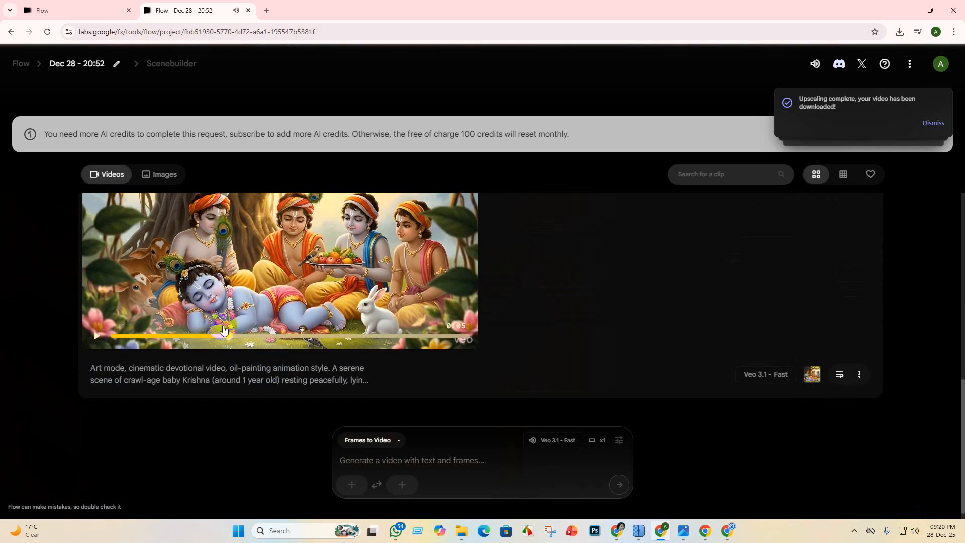
pyautogui.scroll(1, 277, 352)
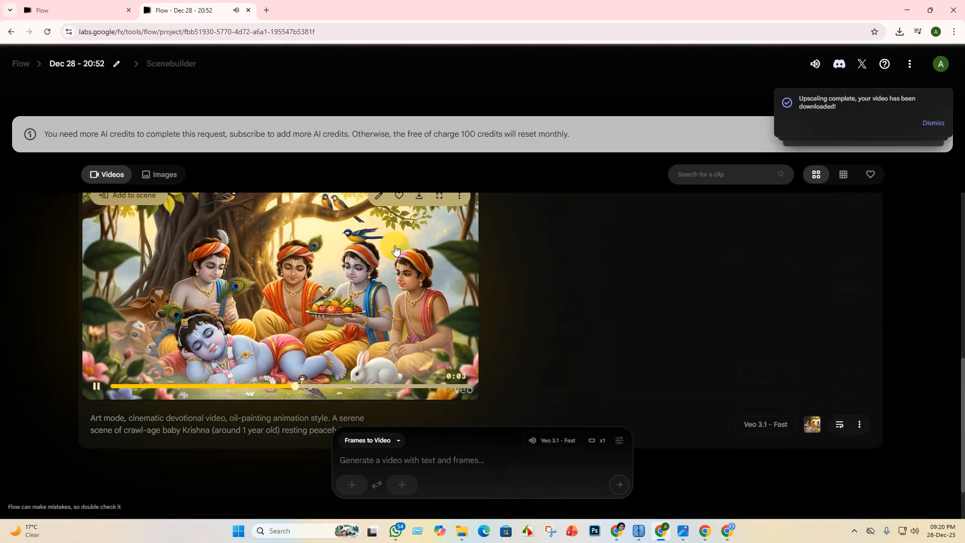
pyautogui.click(439, 195)
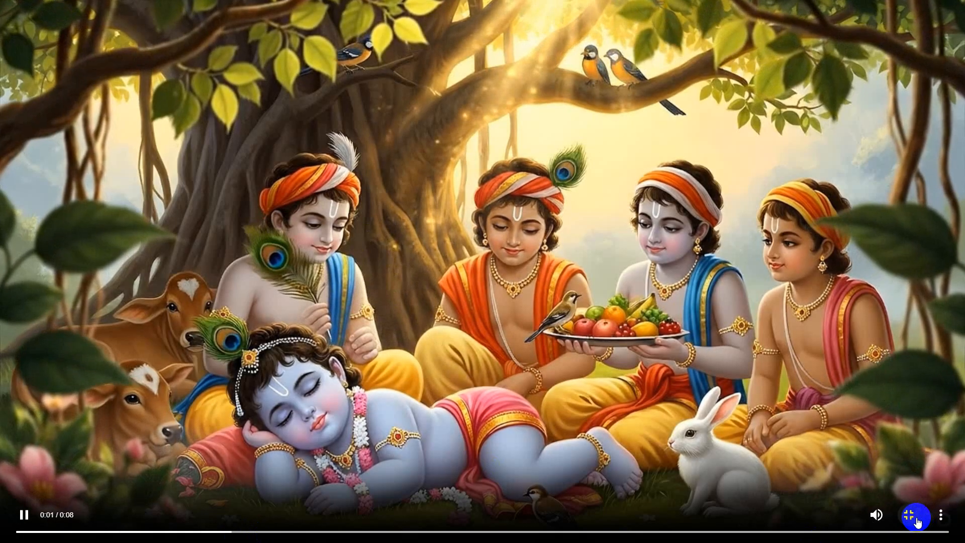
pyautogui.click(916, 521)
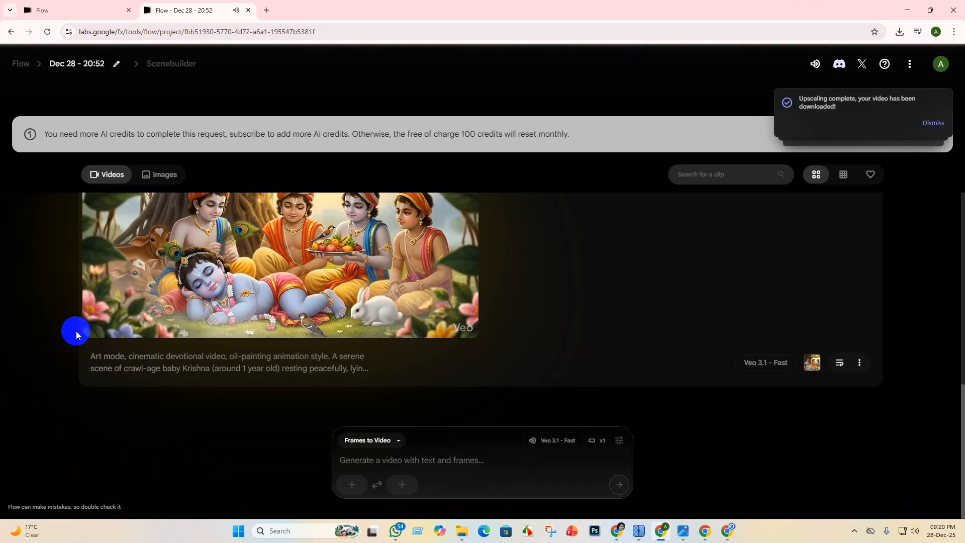
pyautogui.scroll(7, 77, 337)
pyautogui.scroll(-5, 97, 392)
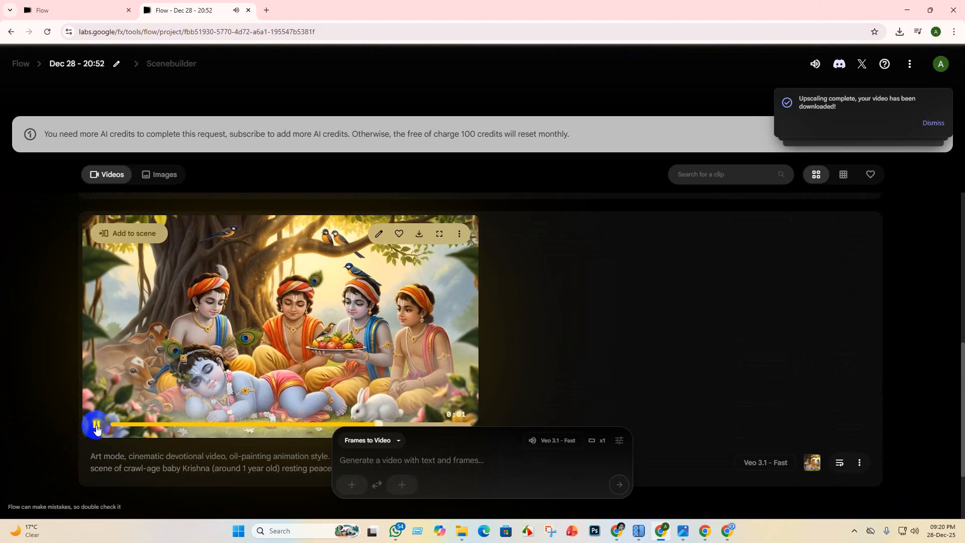
pyautogui.click(907, 10)
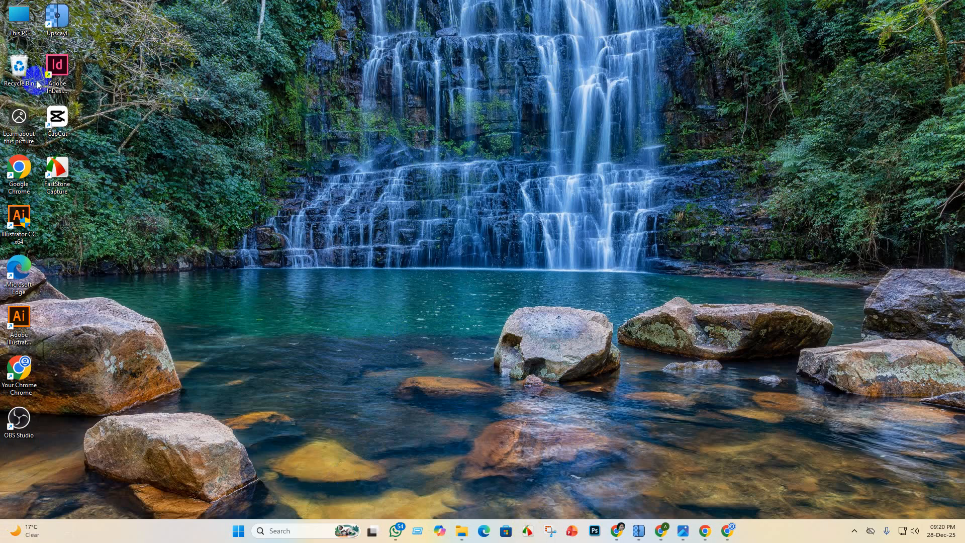
# - Open the upscaled sleeping Krishna painting from the upscayl_jpg_upscayl-standard-4x_5x folder and inspect the fruit plates at close range
pyautogui.click(460, 537)
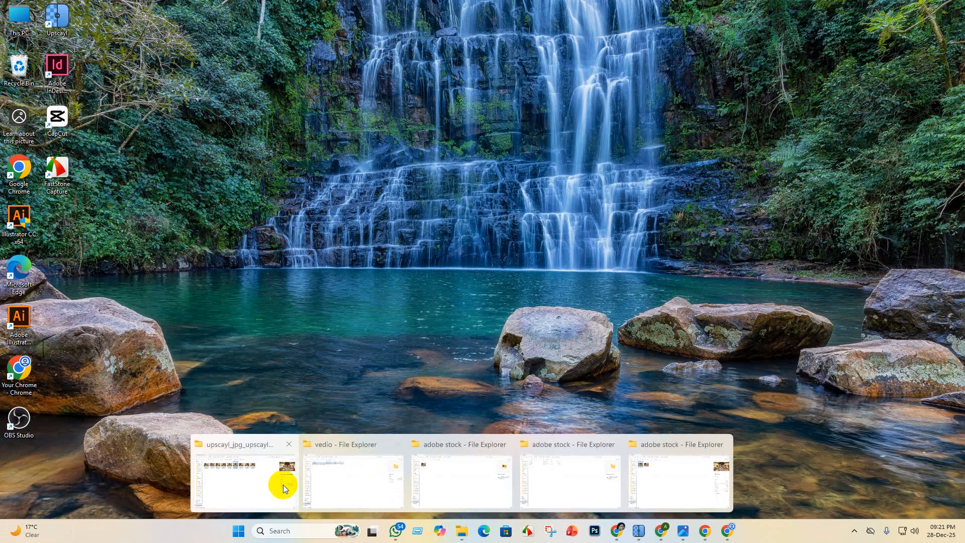
pyautogui.click(281, 485)
pyautogui.doubleClick(508, 104)
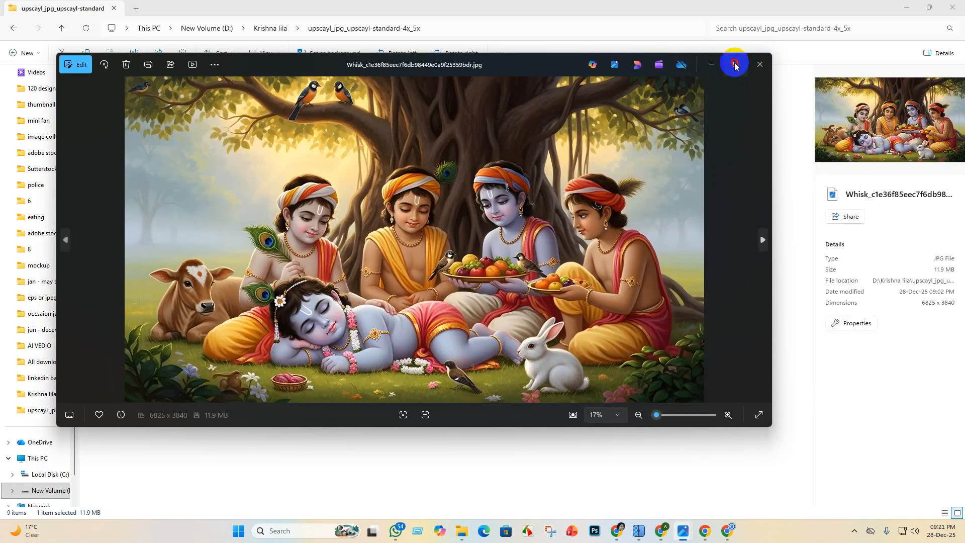
pyautogui.click(735, 65)
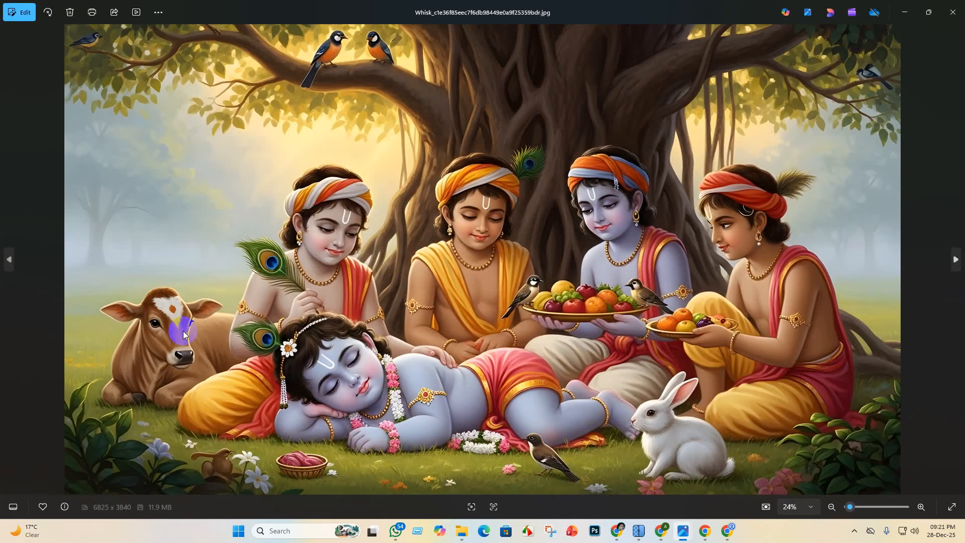
pyautogui.scroll(5, 652, 303)
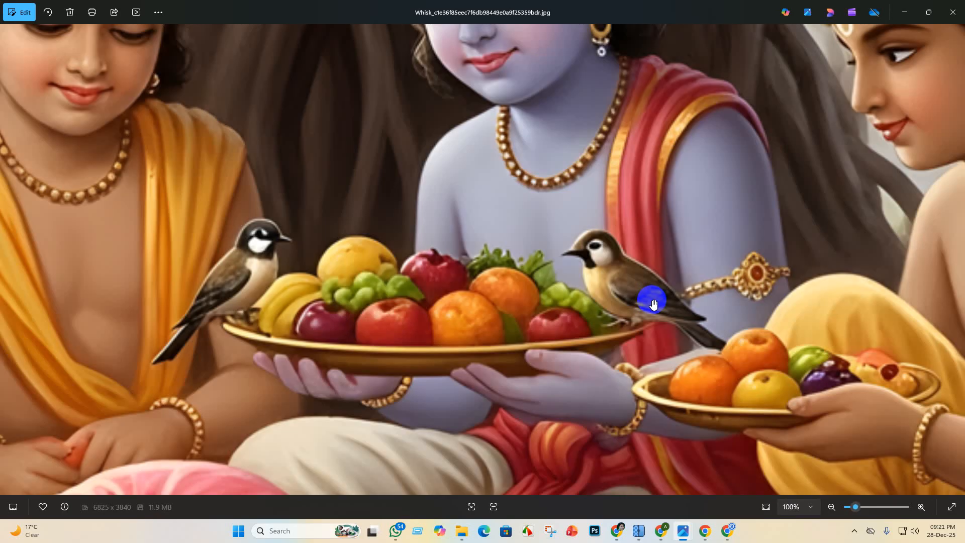
pyautogui.scroll(-5, 650, 299)
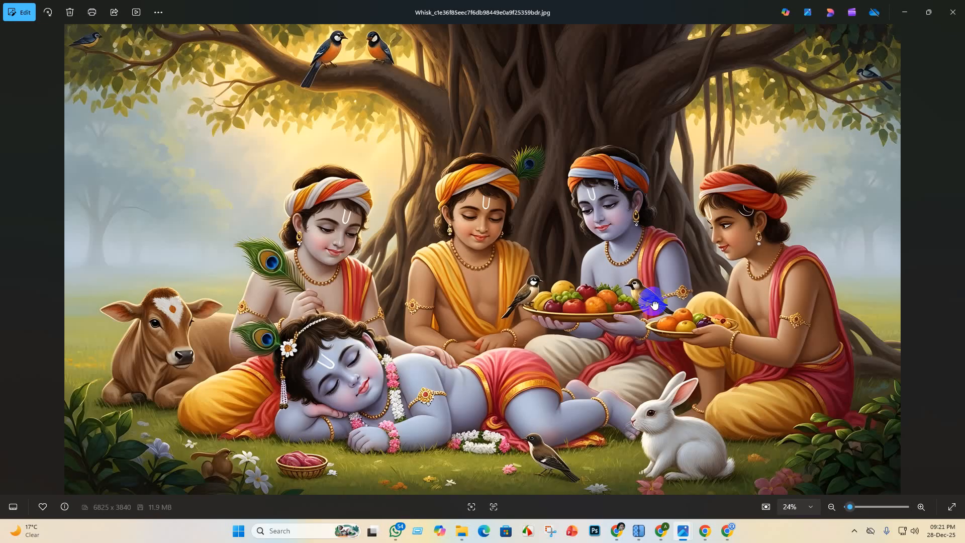
# - View the following upscaled paintings and inspect the cowherd boys with the fruit plate in the crawling Krishna image up close
pyautogui.click(957, 260)
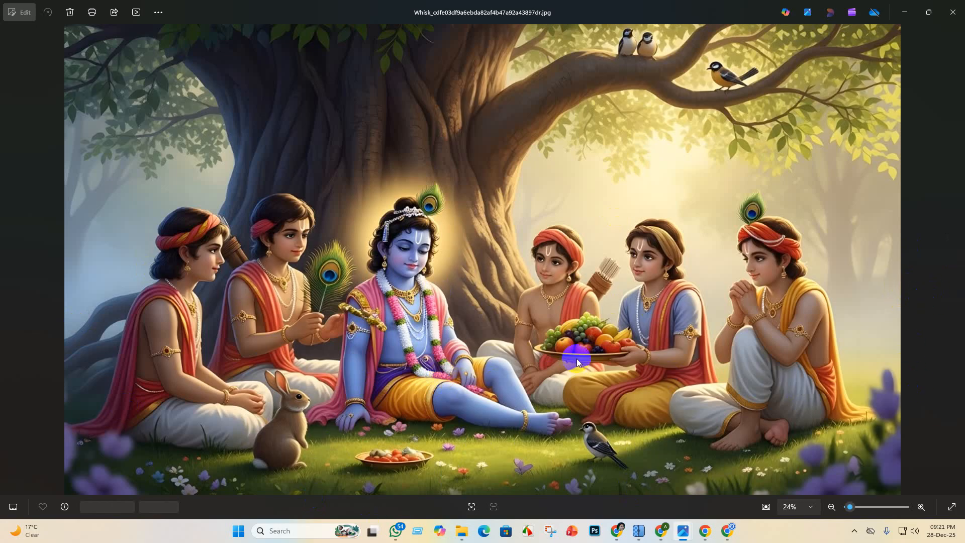
pyautogui.click(954, 263)
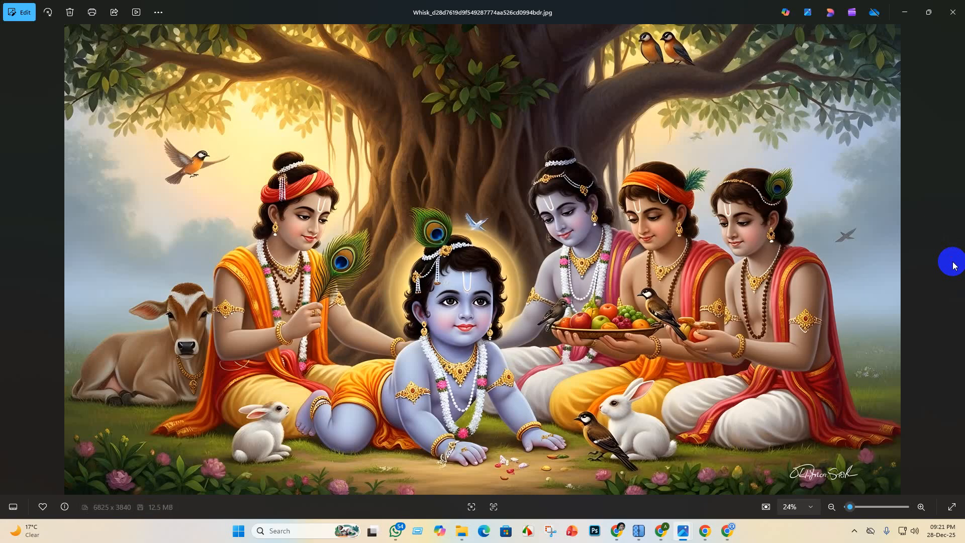
pyautogui.doubleClick(953, 264)
pyautogui.doubleClick(370, 344)
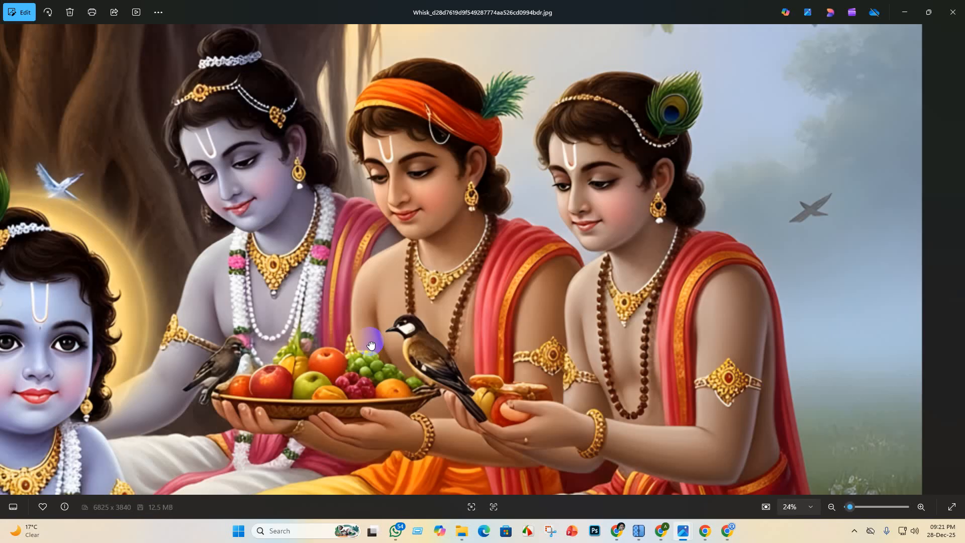
# - Review the preceding upscaled Krishna paintings one by one, and minimize the image viewer and its folder
pyautogui.click(8, 258)
pyautogui.click(7, 259)
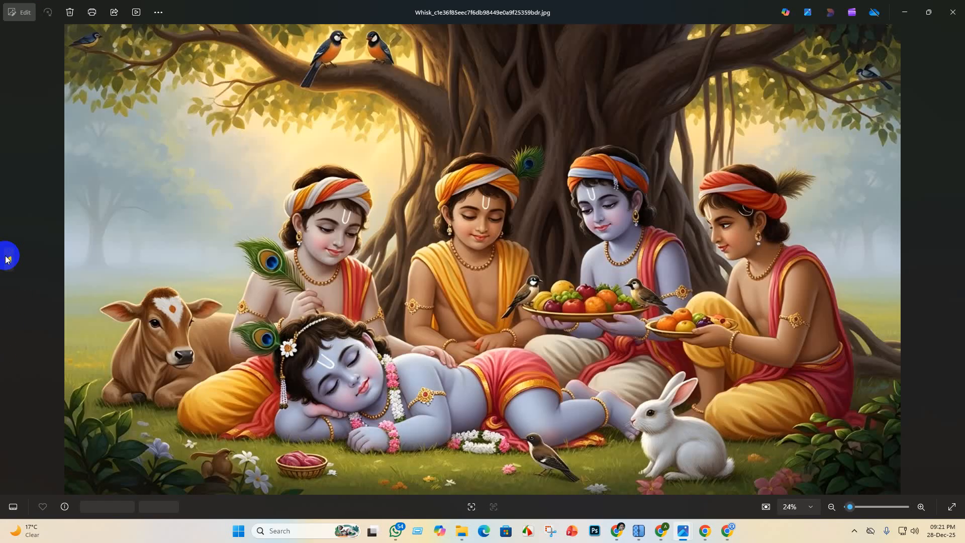
pyautogui.click(8, 259)
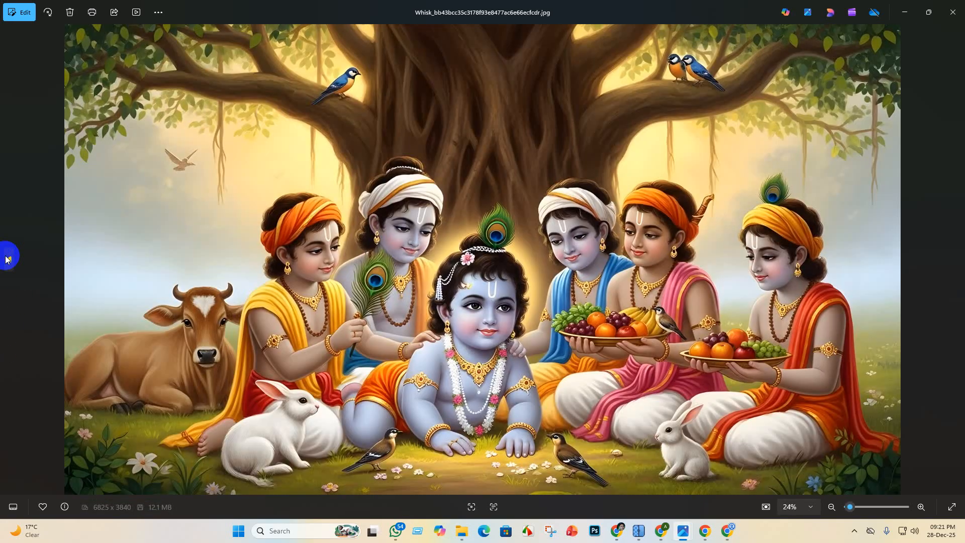
pyautogui.click(7, 259)
pyautogui.click(7, 259)
pyautogui.click(8, 259)
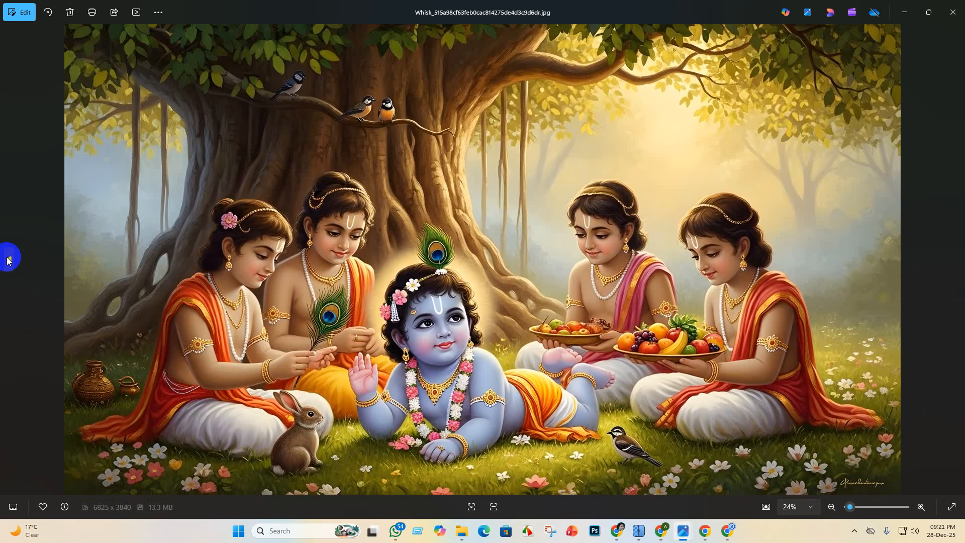
pyautogui.click(8, 259)
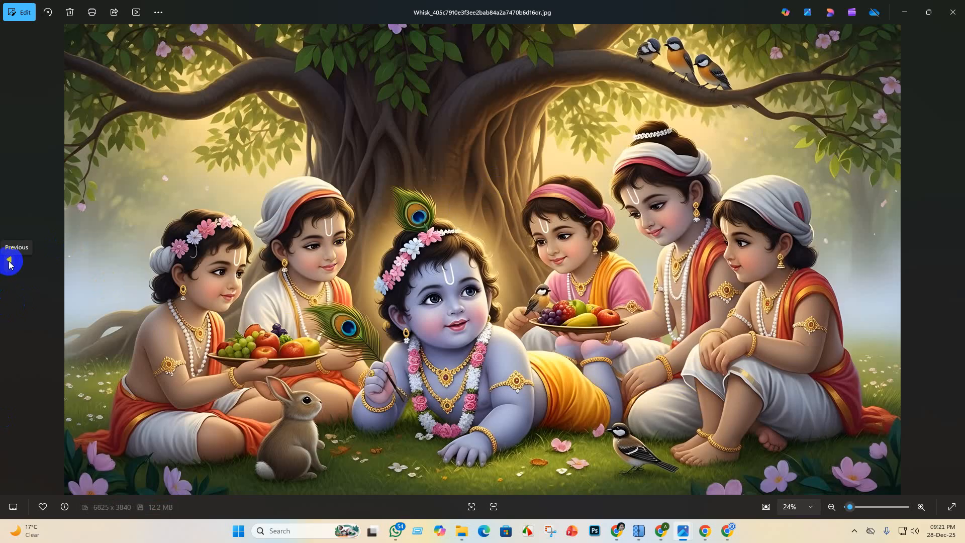
pyautogui.click(9, 264)
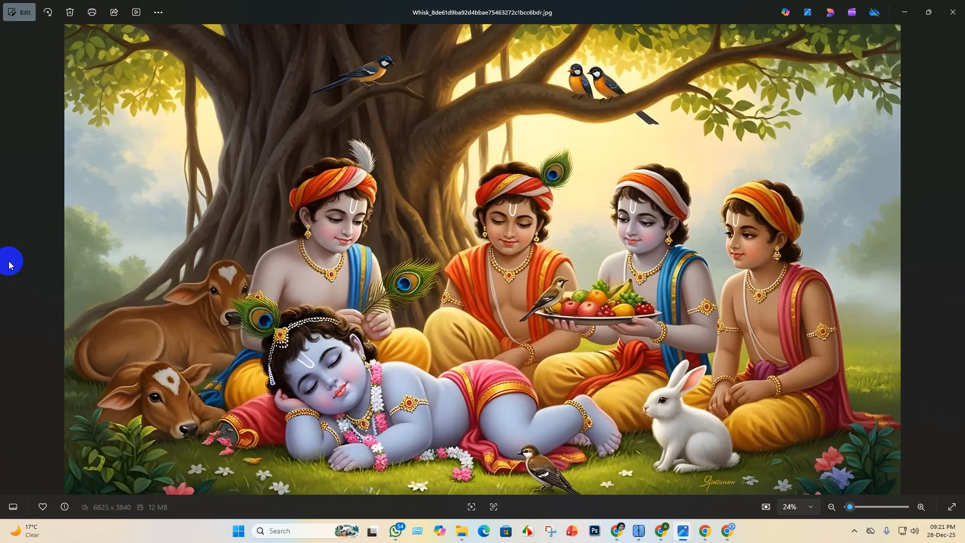
pyautogui.click(905, 12)
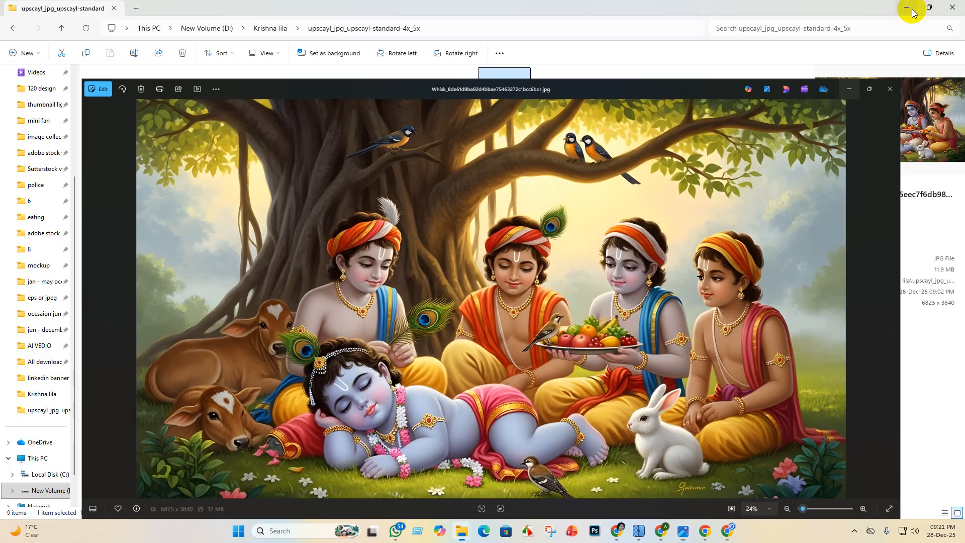
pyautogui.click(909, 8)
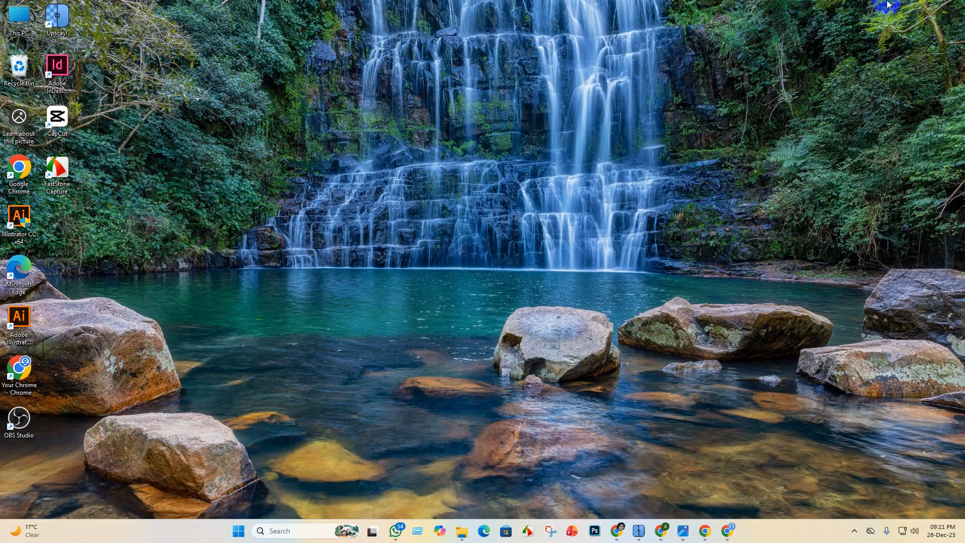